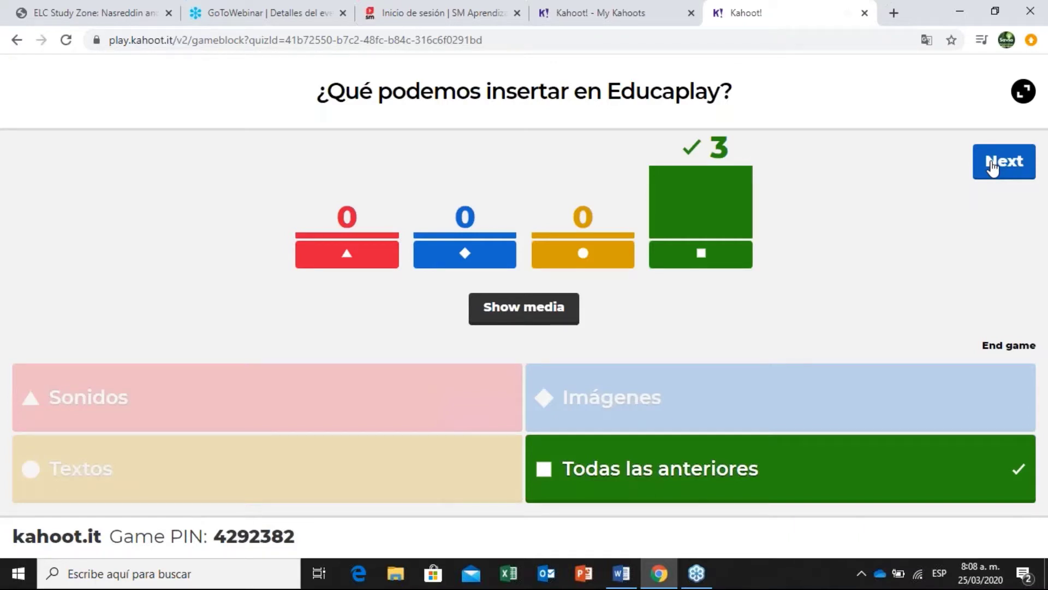
Advance from the last question's answer results to the players' scoreboard.
{"action": "left_click", "coordinate": [993, 164]}
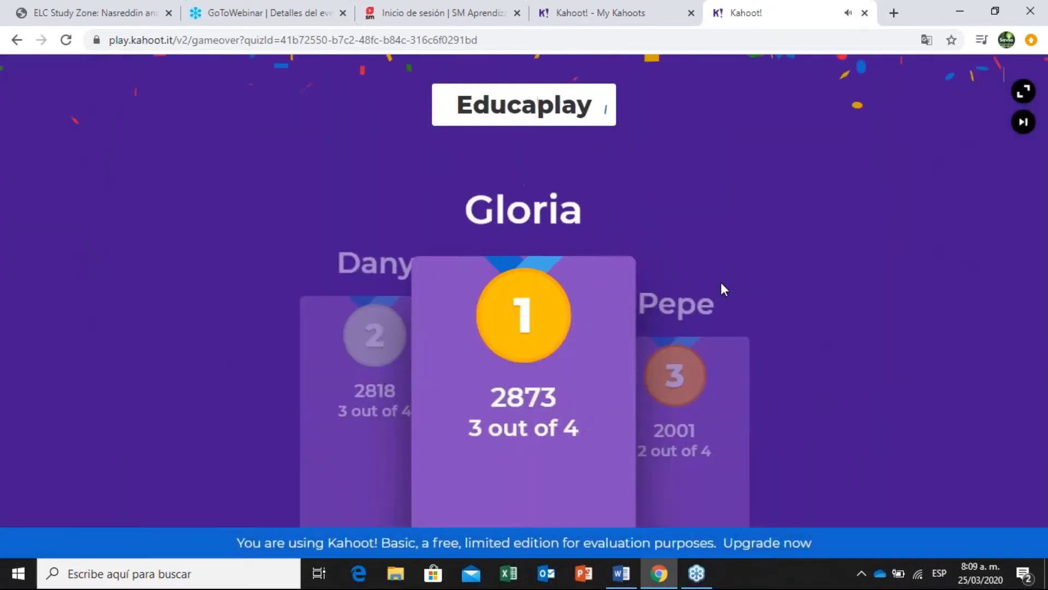
Leave the finished Kahoot game and switch to the SM Aprendizaje sign-in page.
{"action": "left_click", "coordinate": [865, 16]}
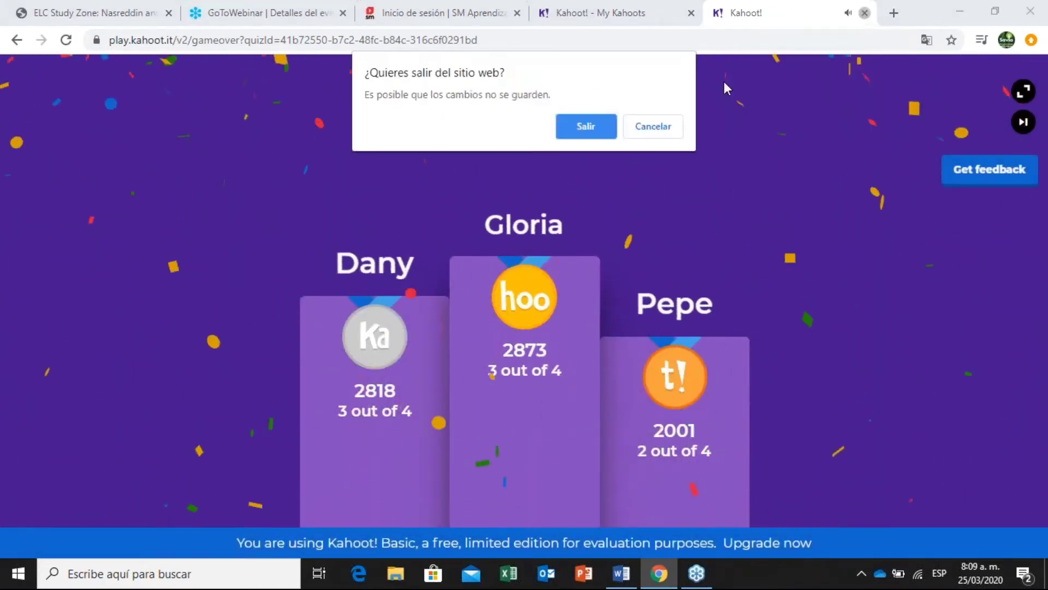
{"action": "left_click", "coordinate": [585, 126]}
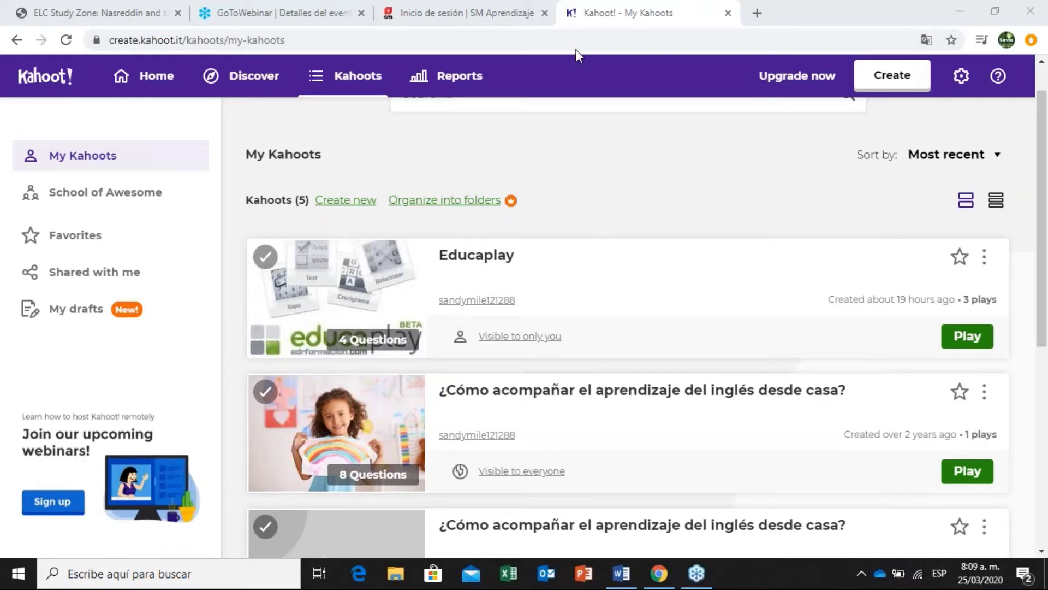
{"action": "left_click", "coordinate": [488, 14]}
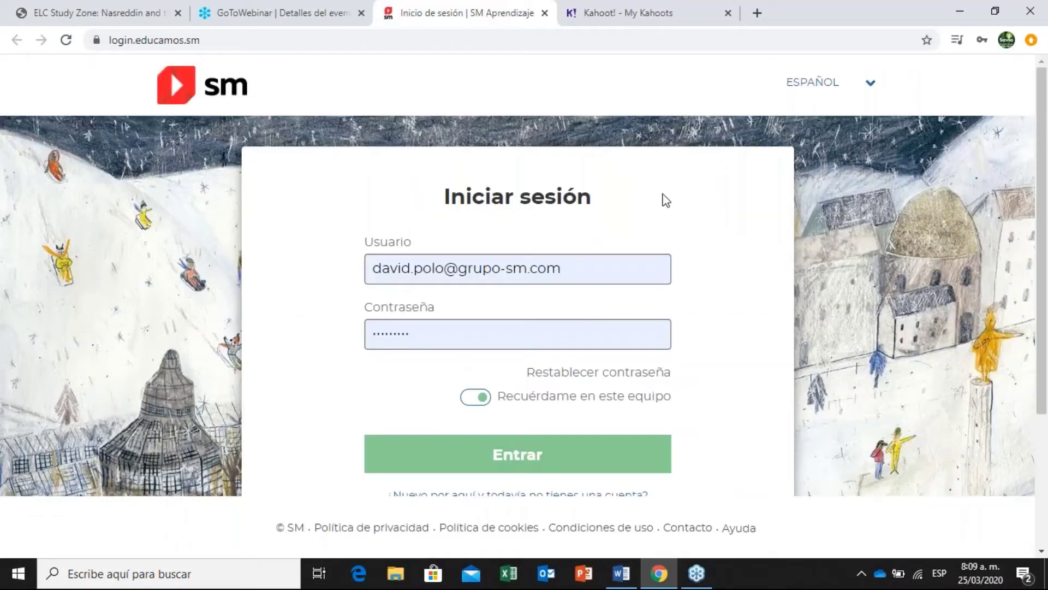
Sign in to SM Aprendizaje and reach the Crossover Higher 2 activity generator.
{"action": "left_click", "coordinate": [522, 453]}
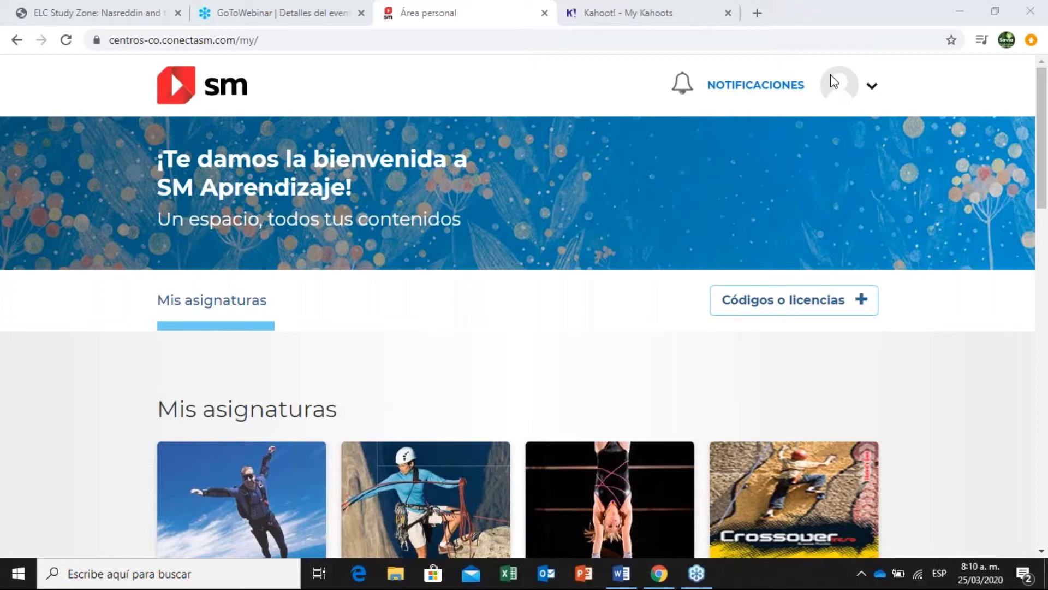
{"action": "left_click_drag", "start_coordinate": [1046, 184], "coordinate": [913, 267]}
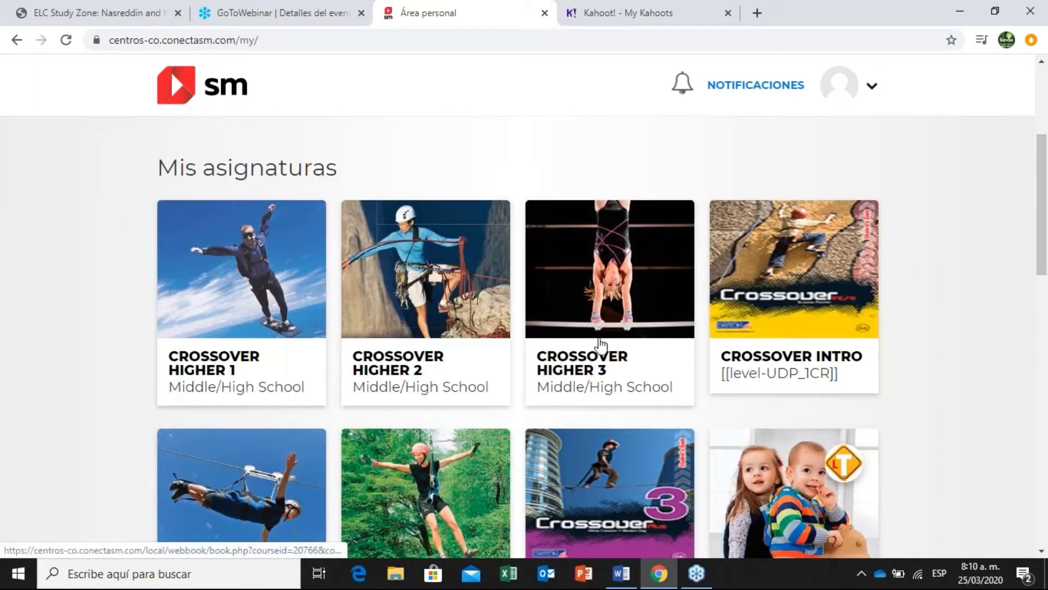
{"action": "left_click", "coordinate": [389, 355]}
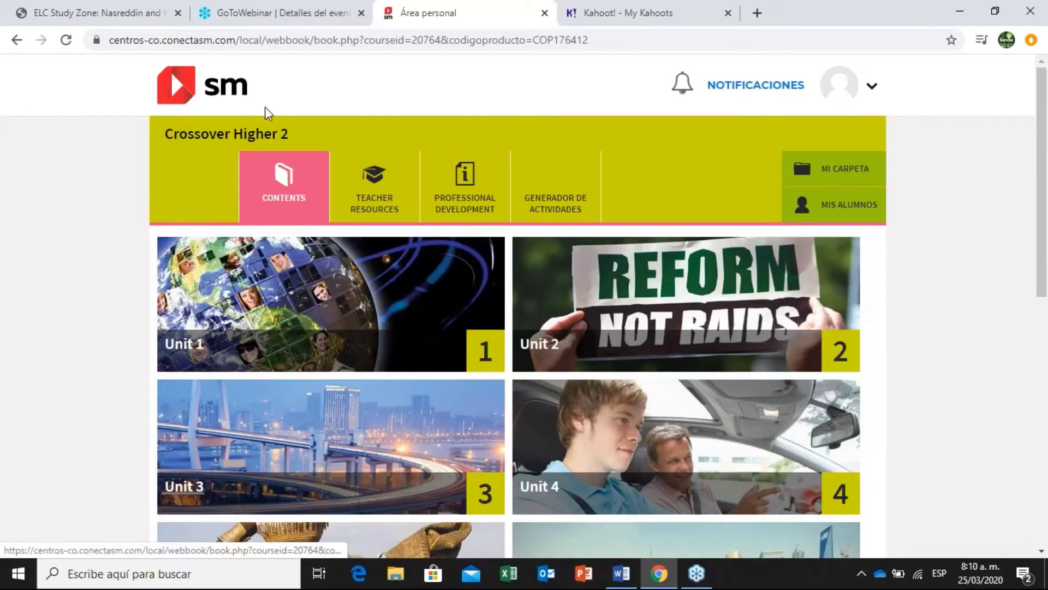
{"action": "left_click", "coordinate": [546, 217]}
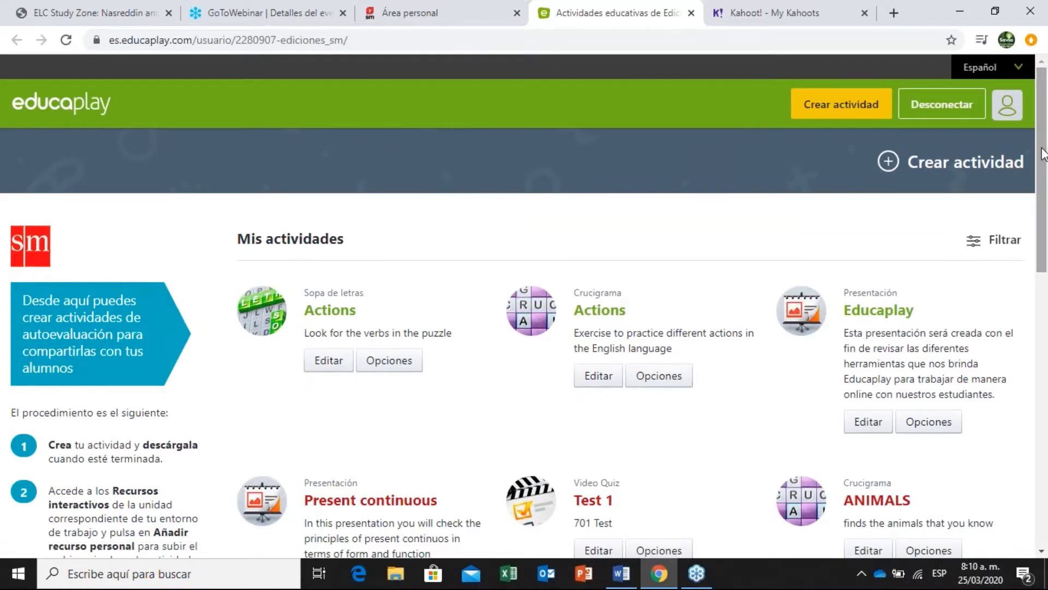
Start a new Educaplay activity with Presentación as the activity type.
{"action": "left_click", "coordinate": [824, 110]}
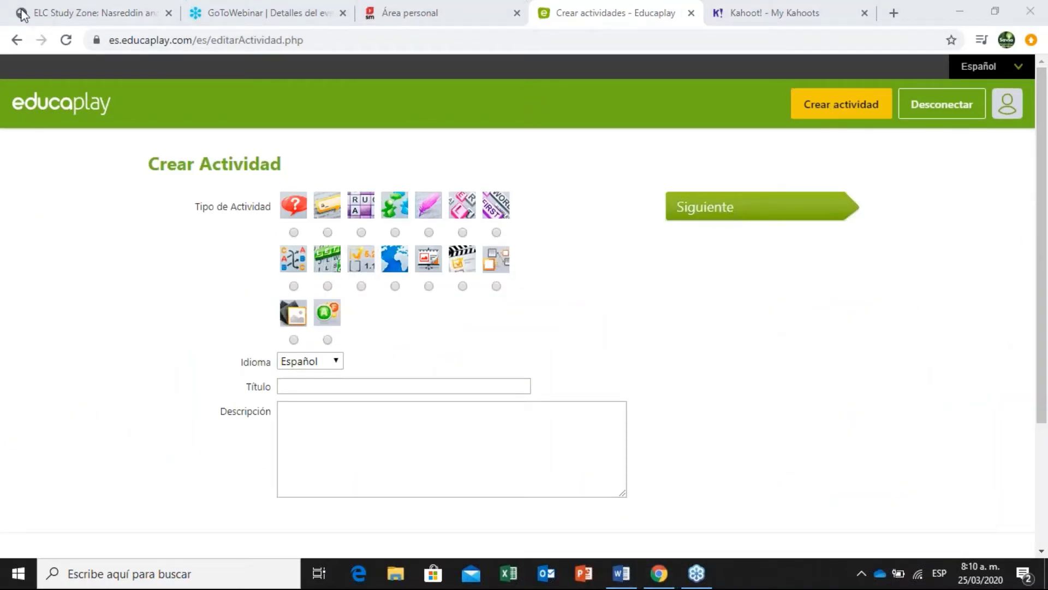
{"action": "left_click", "coordinate": [21, 33]}
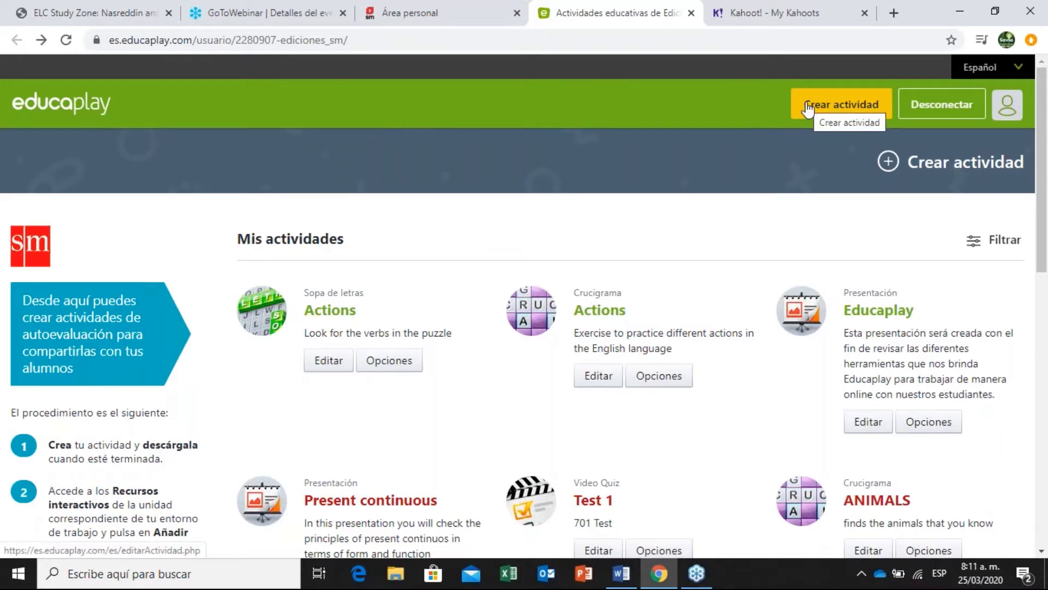
{"action": "left_click", "coordinate": [826, 112]}
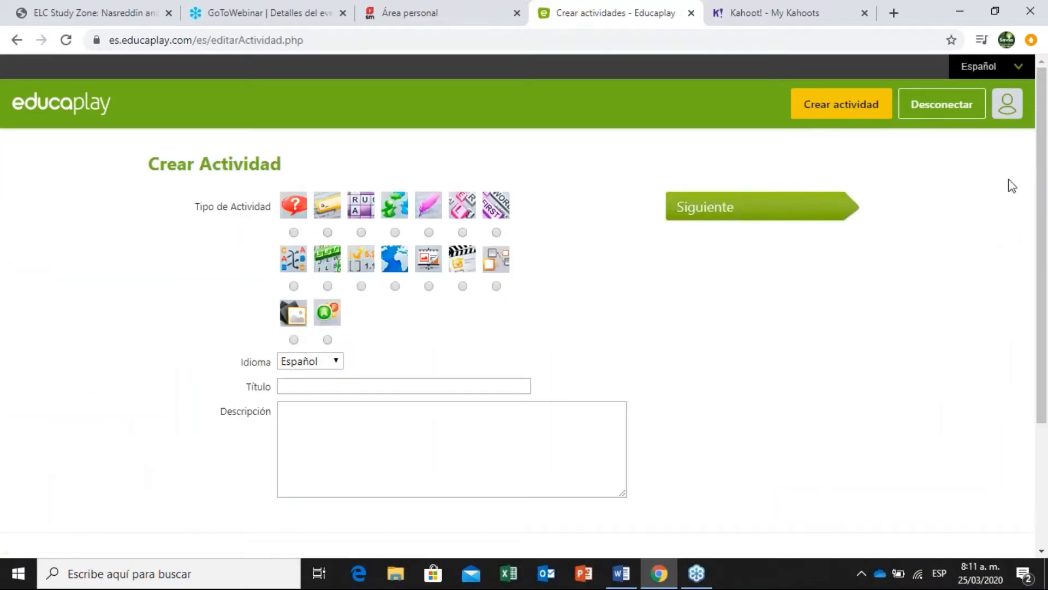
{"action": "scroll", "coordinate": [1046, 189], "scroll_direction": "down", "scroll_amount": 1}
{"action": "scroll", "coordinate": [1045, 189], "scroll_direction": "up", "scroll_amount": 1}
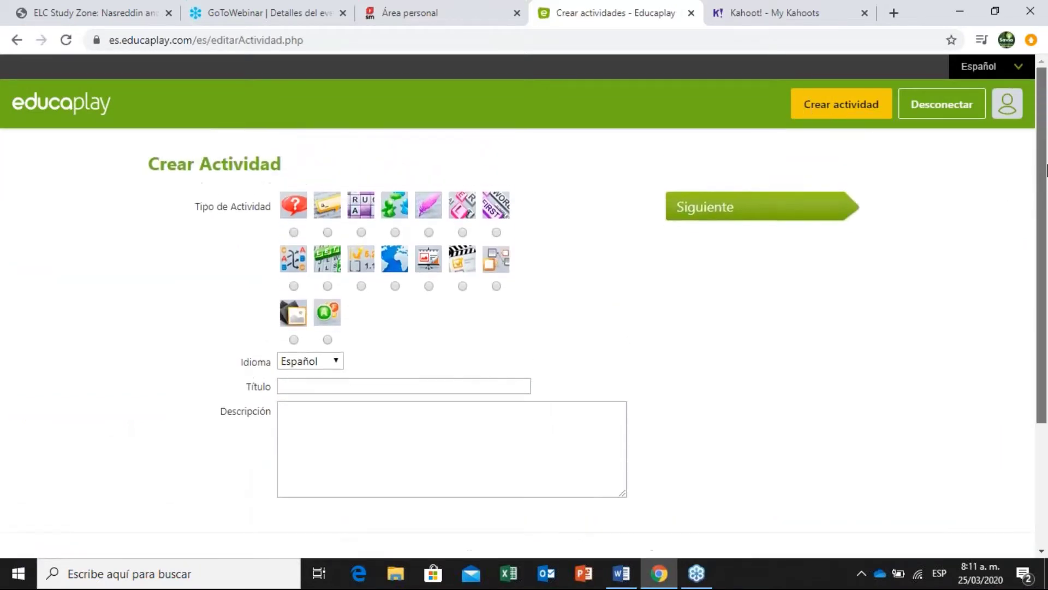
{"action": "scroll", "coordinate": [538, 272], "scroll_direction": "down", "scroll_amount": 1}
{"action": "left_click", "coordinate": [429, 245]}
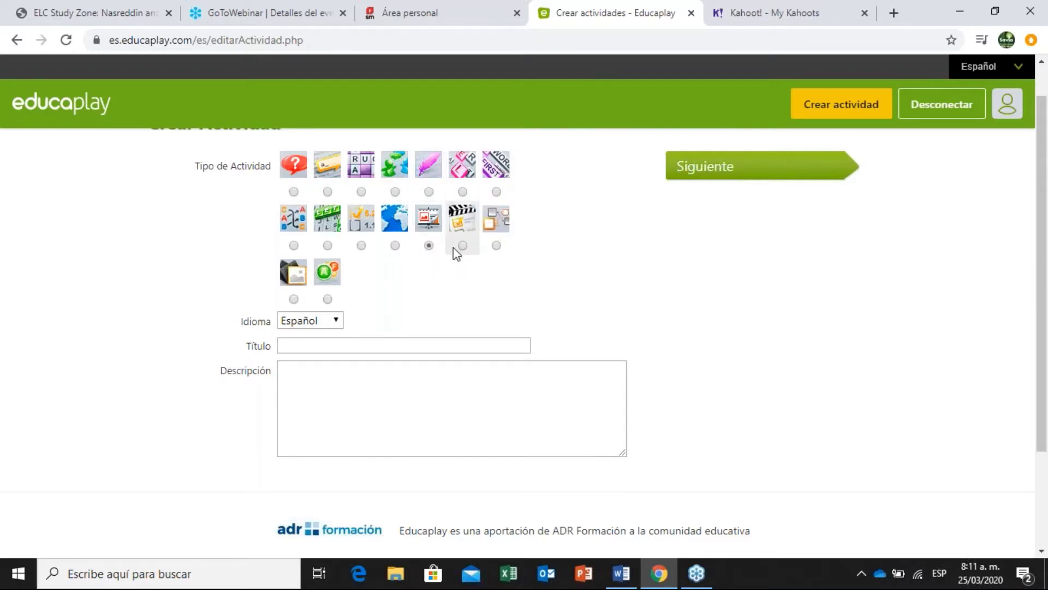
Enter 'Educaplay presentación' as the activity title.
{"action": "left_click", "coordinate": [447, 342]}
{"action": "left_click_drag", "start_coordinate": [1043, 169], "coordinate": [1043, 221]}
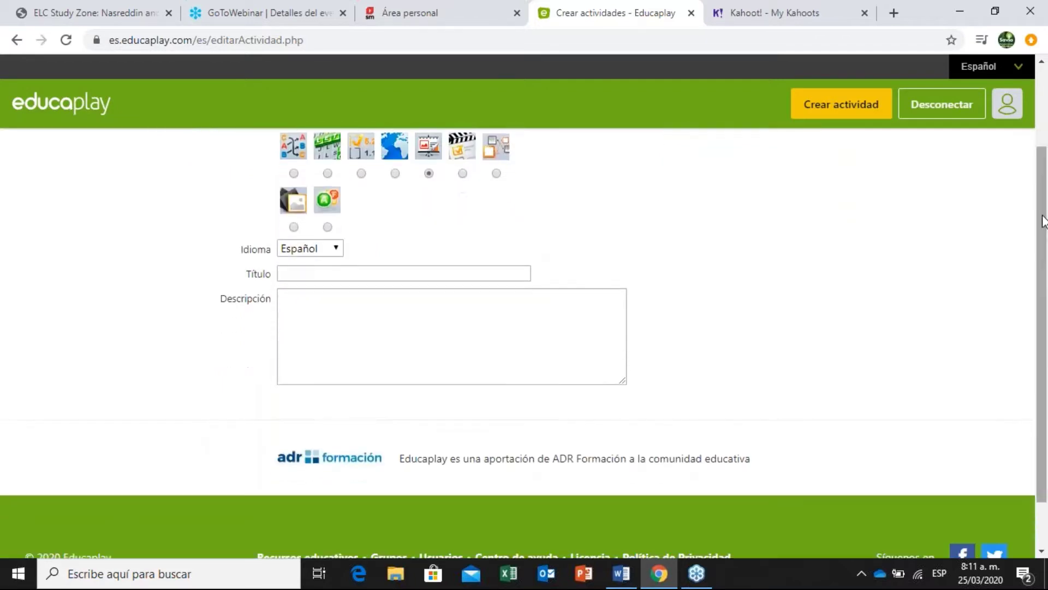
{"action": "left_click", "coordinate": [469, 273]}
{"action": "type", "text": "Ed"}
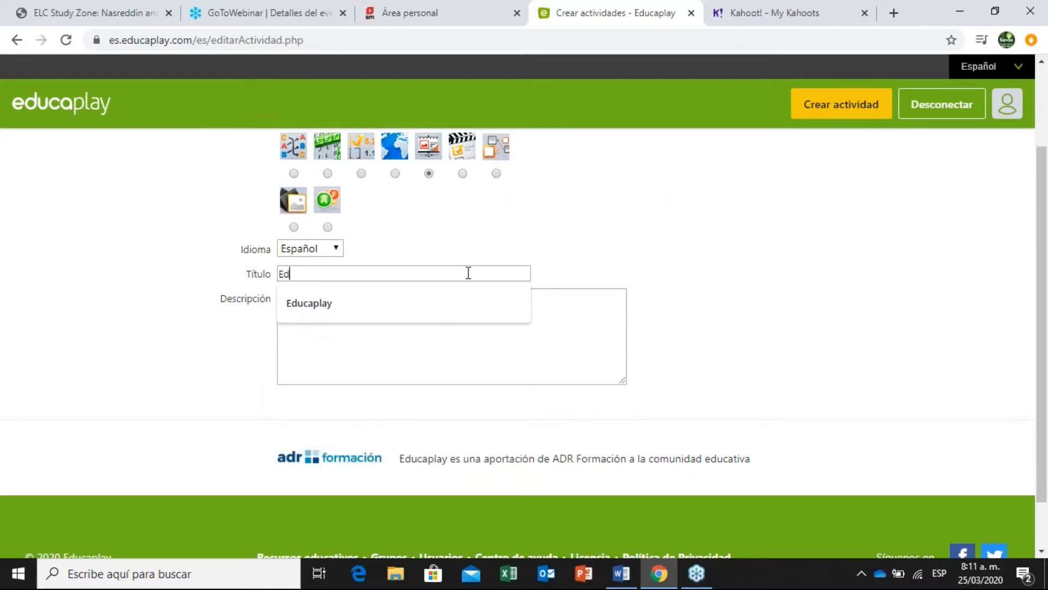
{"action": "key", "text": "Down"}
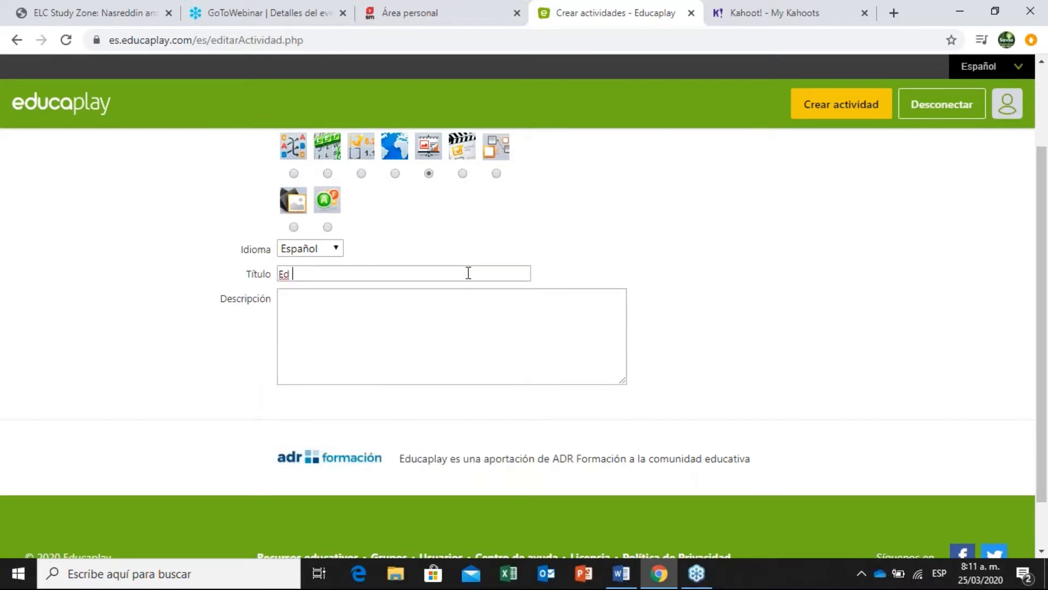
{"action": "key", "text": "BackSpace"}
{"action": "type", "text": "ucaplya"}
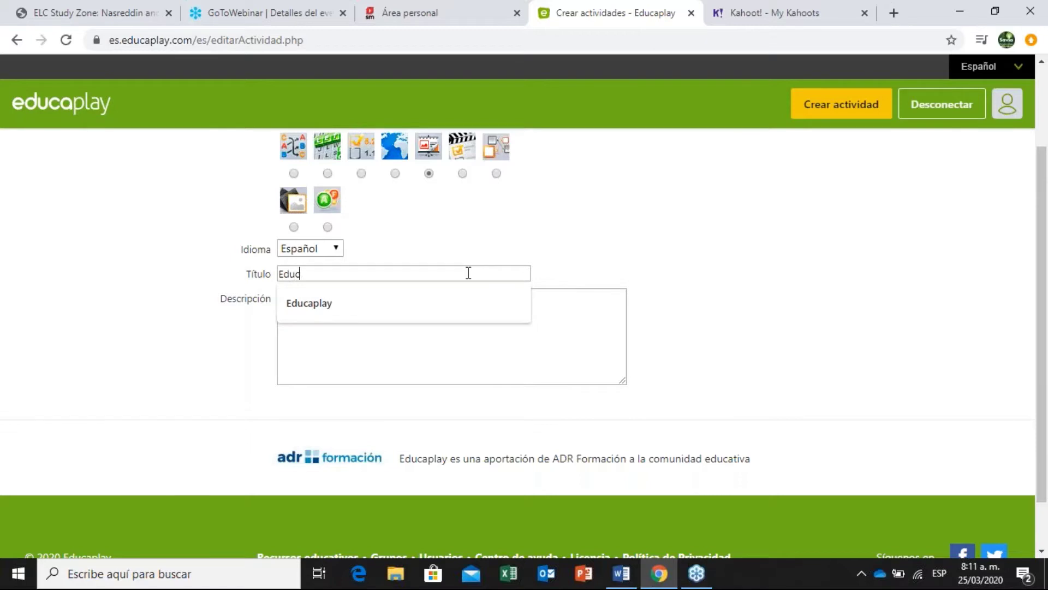
{"action": "key", "text": "BackSpace"}
{"action": "key", "text": "BackSpace"}
{"action": "type", "text": "ay presenta"}
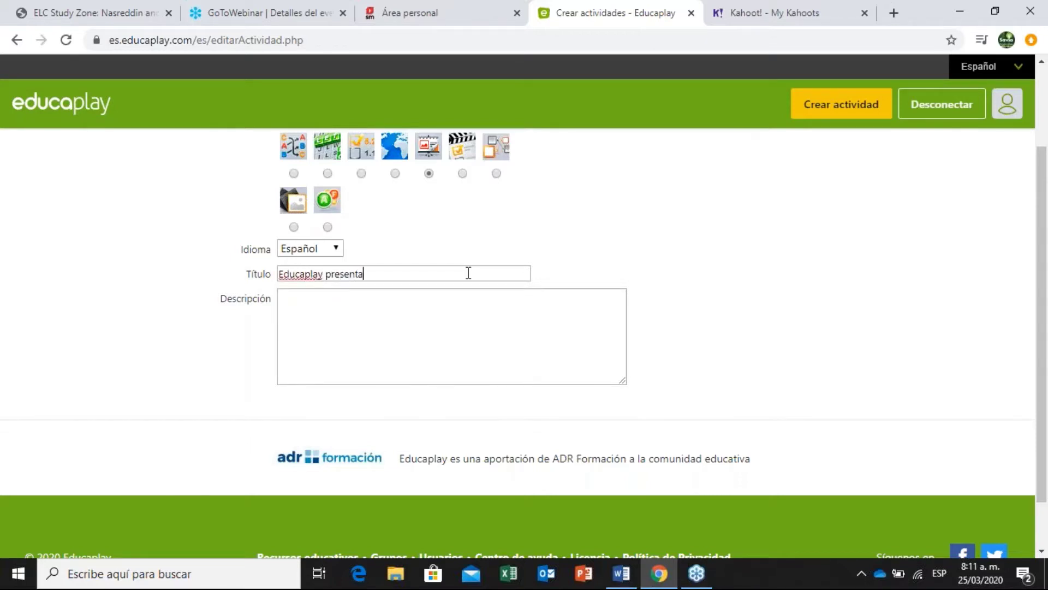
{"action": "type", "text": "ción"}
Write the description 'En este presentación mostraremos como hacer uso de la herramienta de Educaplay', then reload a blank form.
{"action": "left_click", "coordinate": [444, 307]}
{"action": "type", "text": "En este "}
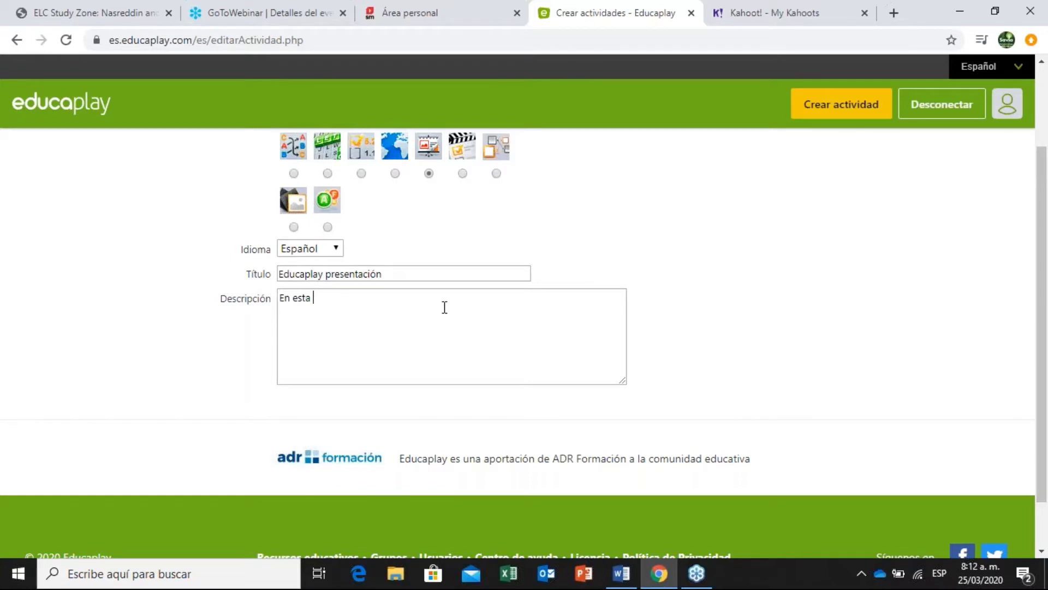
{"action": "type", "text": "presentación mostraremos c"}
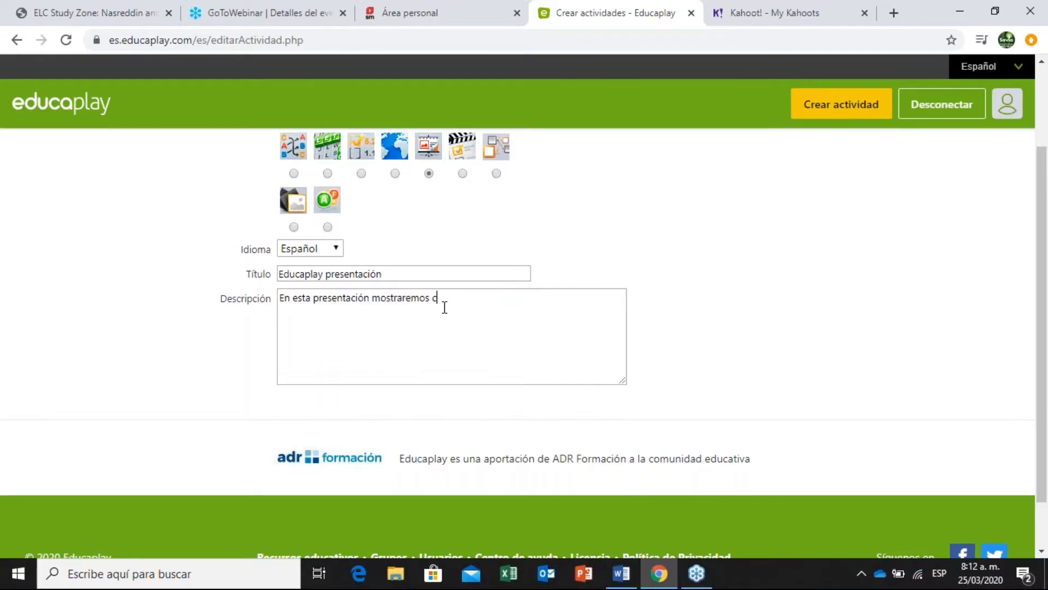
{"action": "type", "text": "omo hacer uso de la herramienta"}
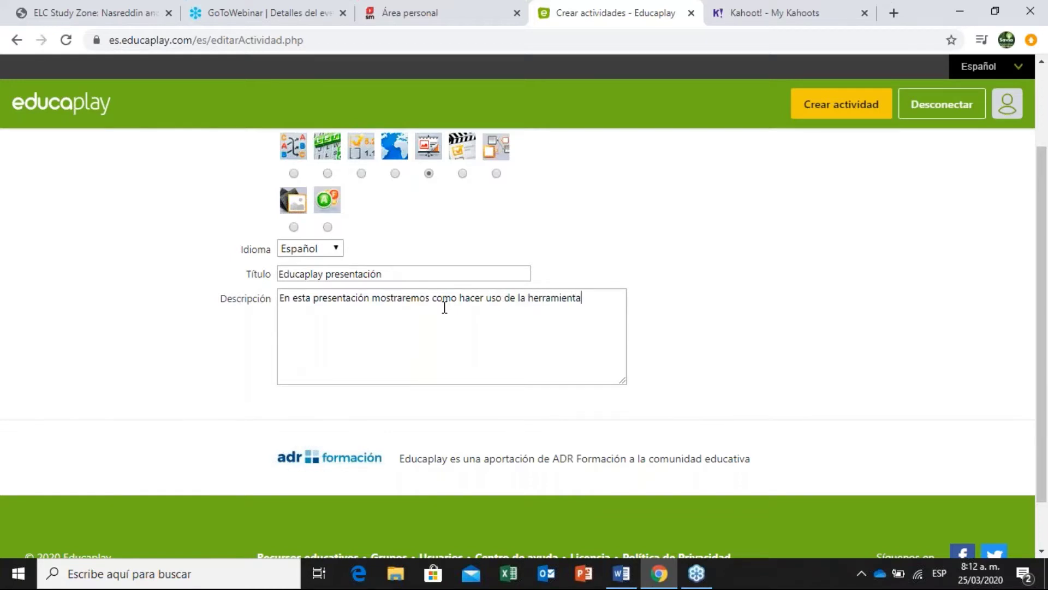
{"action": "type", "text": " de Educaplay"}
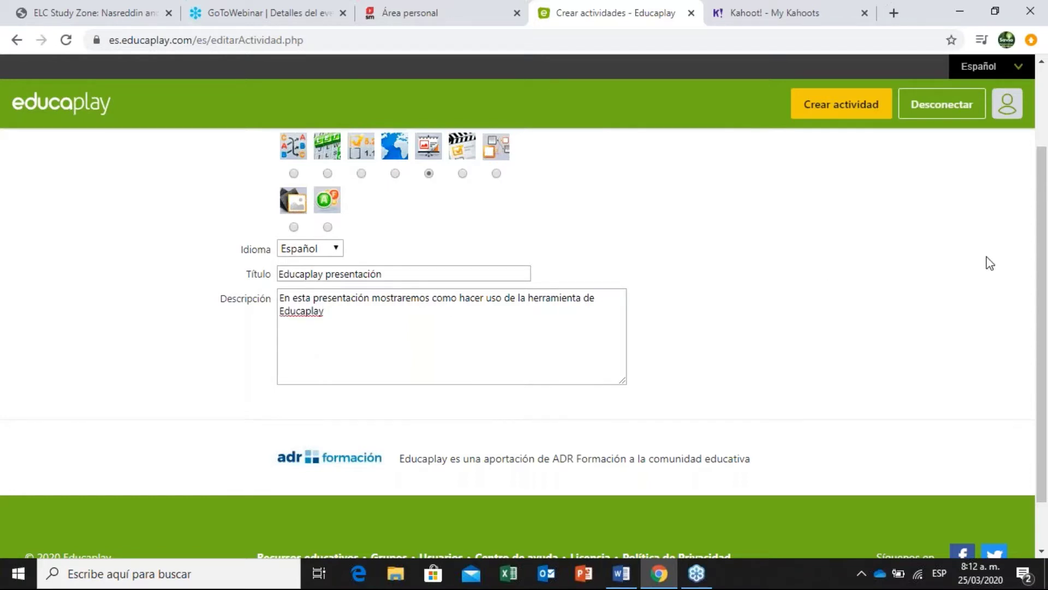
{"action": "scroll", "coordinate": [990, 263], "scroll_direction": "down", "scroll_amount": 2}
{"action": "scroll", "coordinate": [850, 205], "scroll_direction": "up", "scroll_amount": 3}
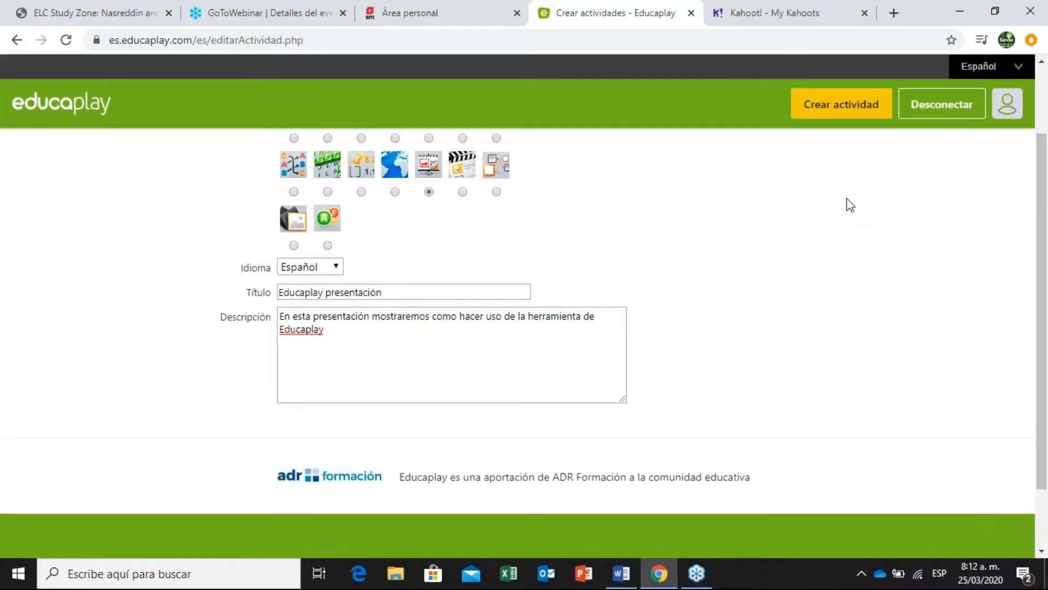
{"action": "left_click", "coordinate": [860, 102]}
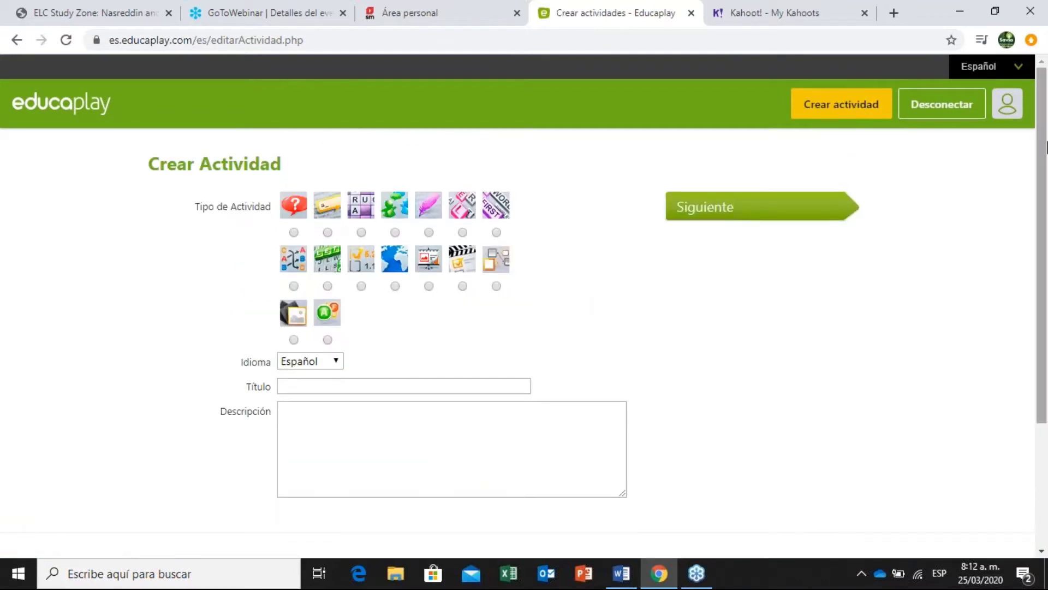
Title the activity 'Educaplay Presentación'.
{"action": "scroll", "coordinate": [413, 218], "scroll_direction": "down", "scroll_amount": 1}
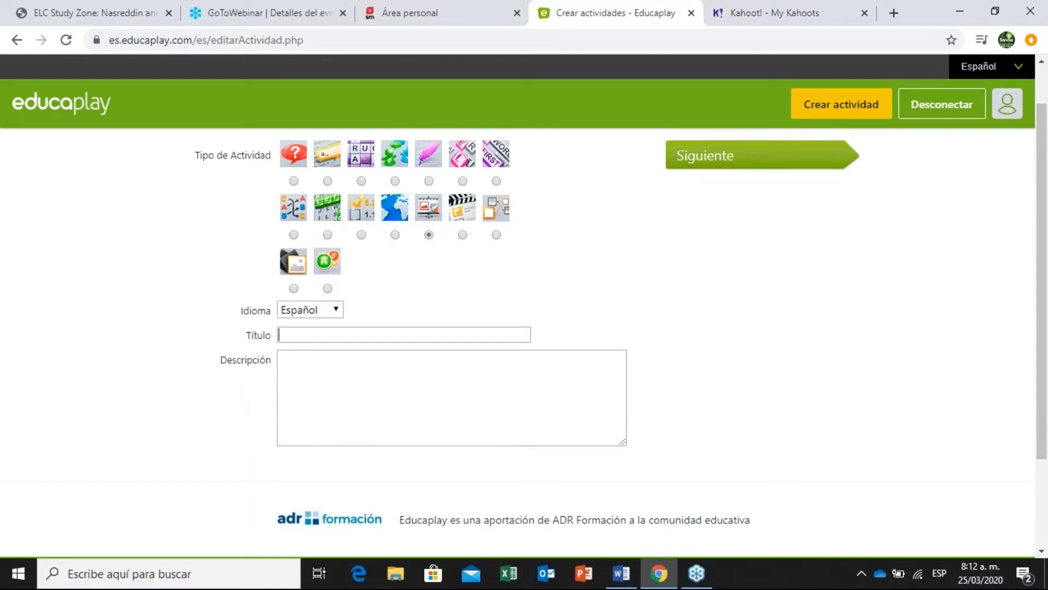
{"action": "type", "text": "Ed"}
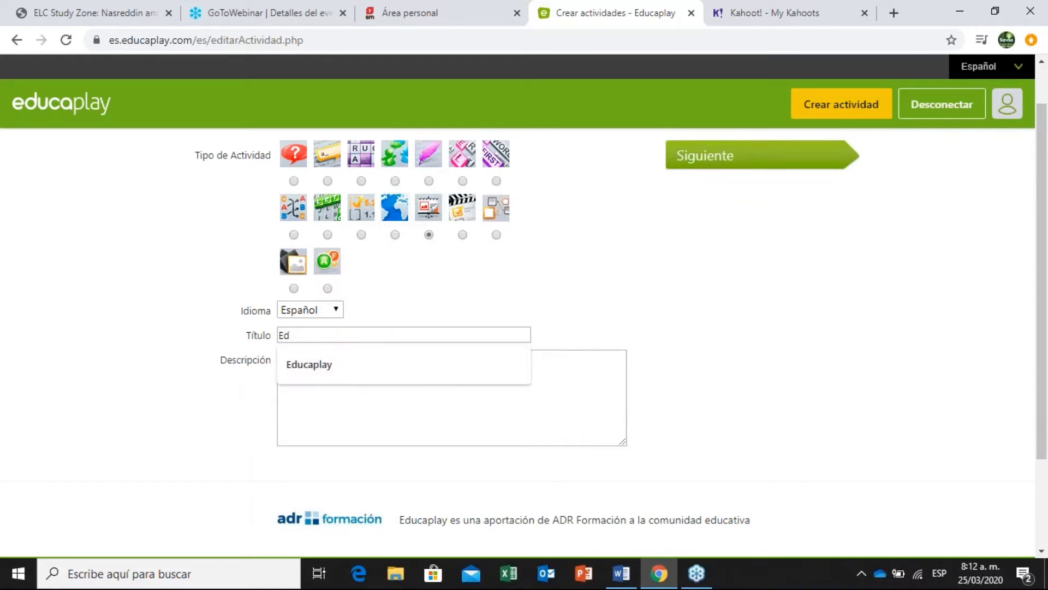
{"action": "type", "text": "icaplpay"}
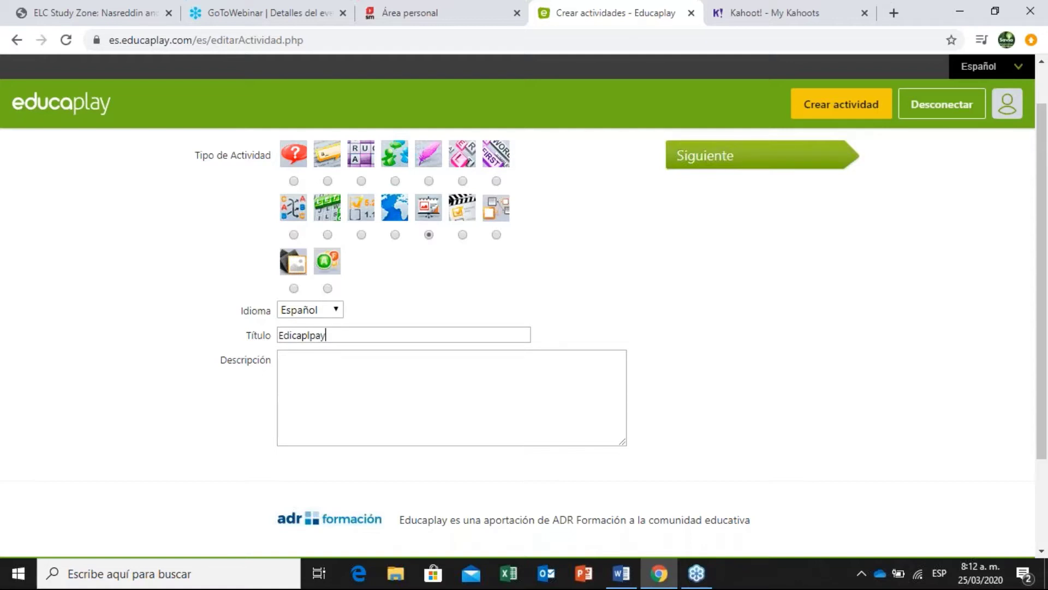
{"action": "key", "text": "BackSpace"}
{"action": "key", "text": "BackSpace"}
{"action": "key", "text": "BackSpace"}
{"action": "key", "text": "BackSpace"}
{"action": "key", "text": "BackSpace"}
{"action": "key", "text": "Down"}
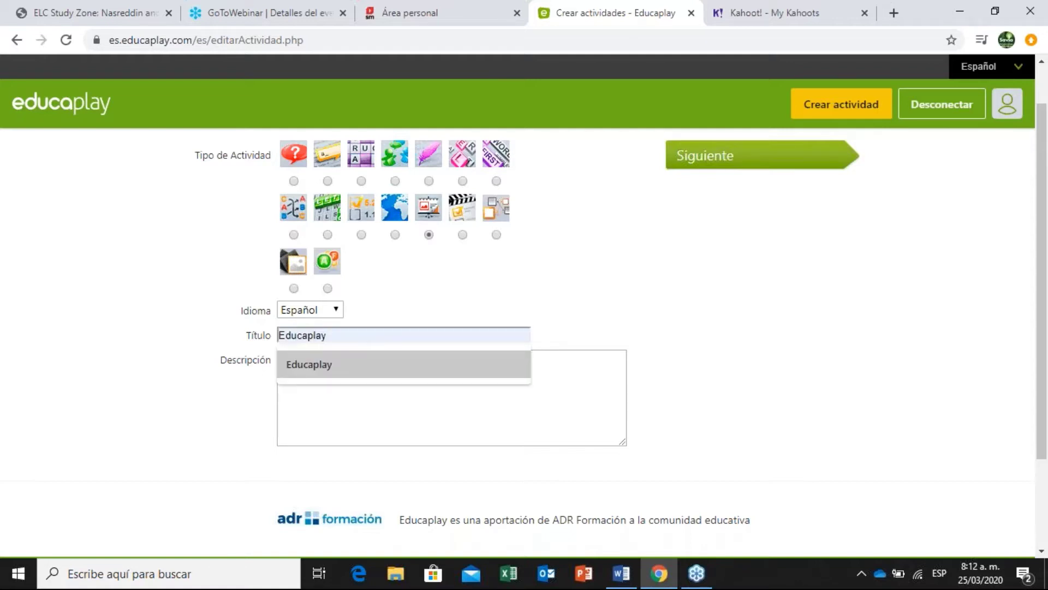
{"action": "key", "text": "Return"}
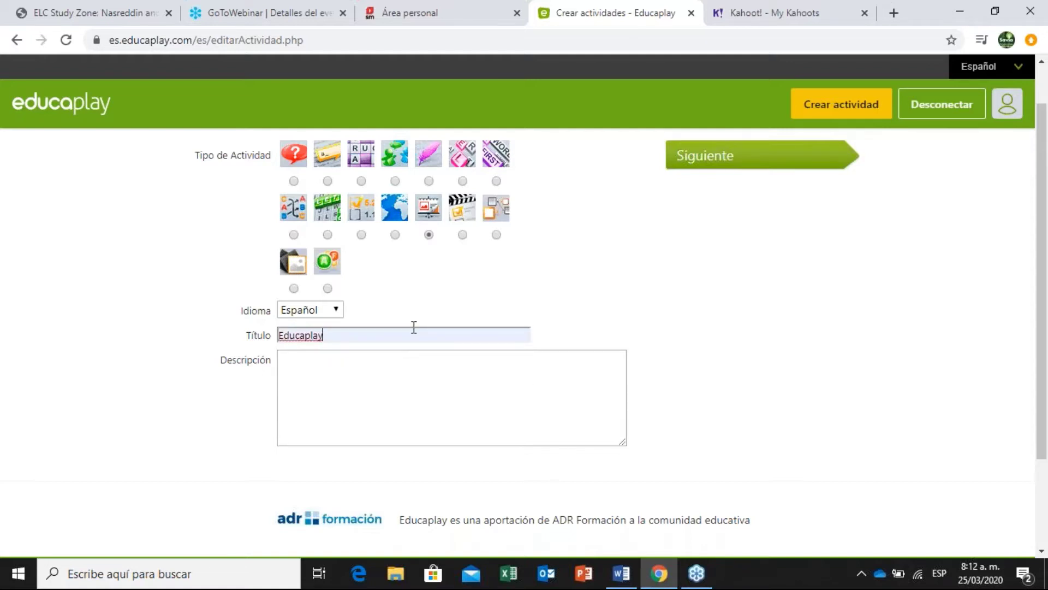
{"action": "type", "text": "Prese"}
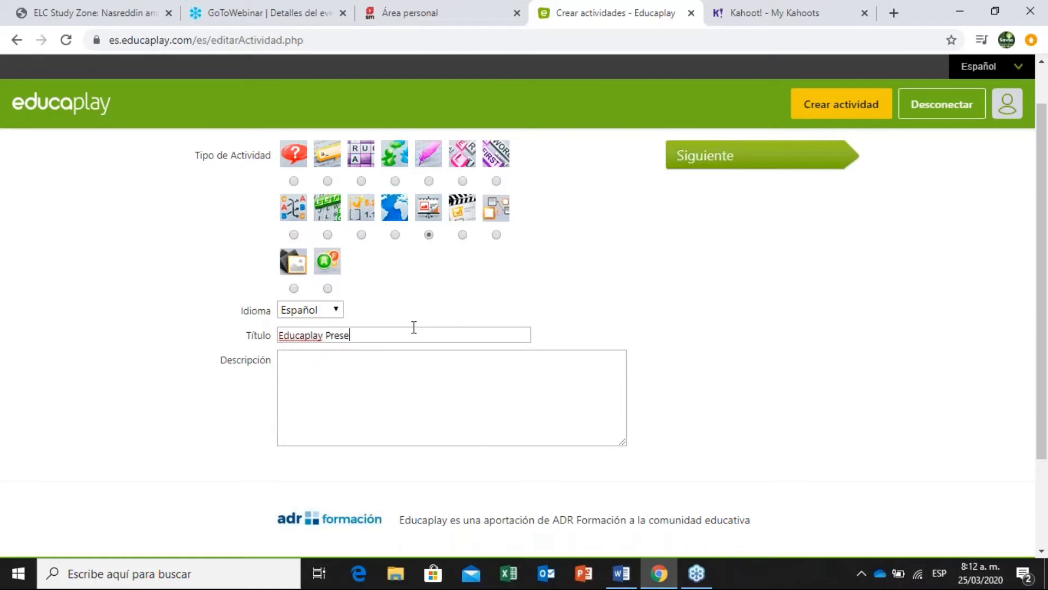
{"action": "type", "text": "ntación"}
Describe it as 'Revisar herramienta de Educaplay' and create the activity.
{"action": "left_click", "coordinate": [397, 395]}
{"action": "type", "text": "Revisar h"}
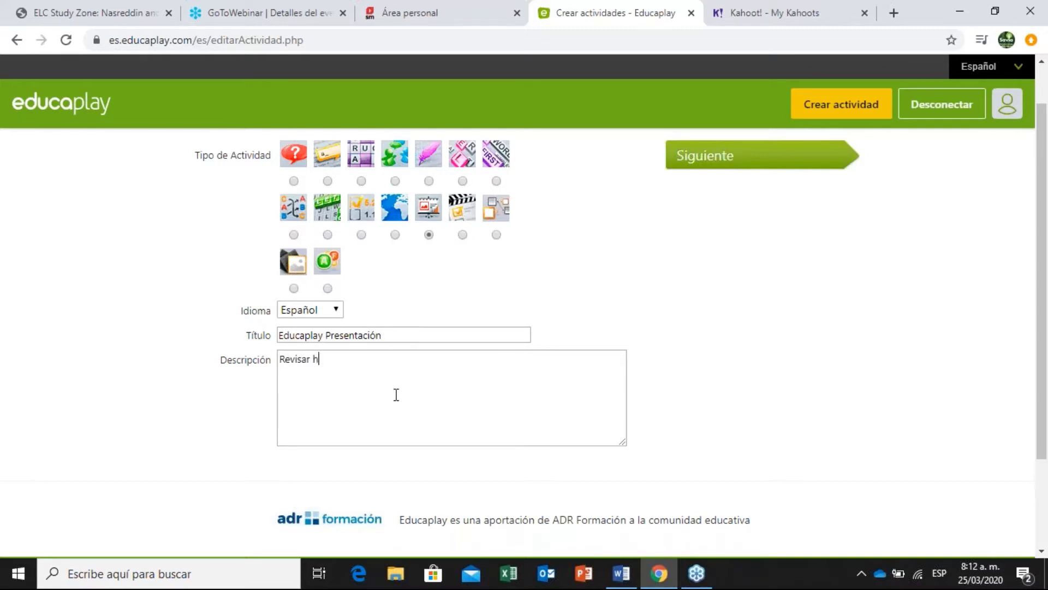
{"action": "type", "text": "erramienta de Educap"}
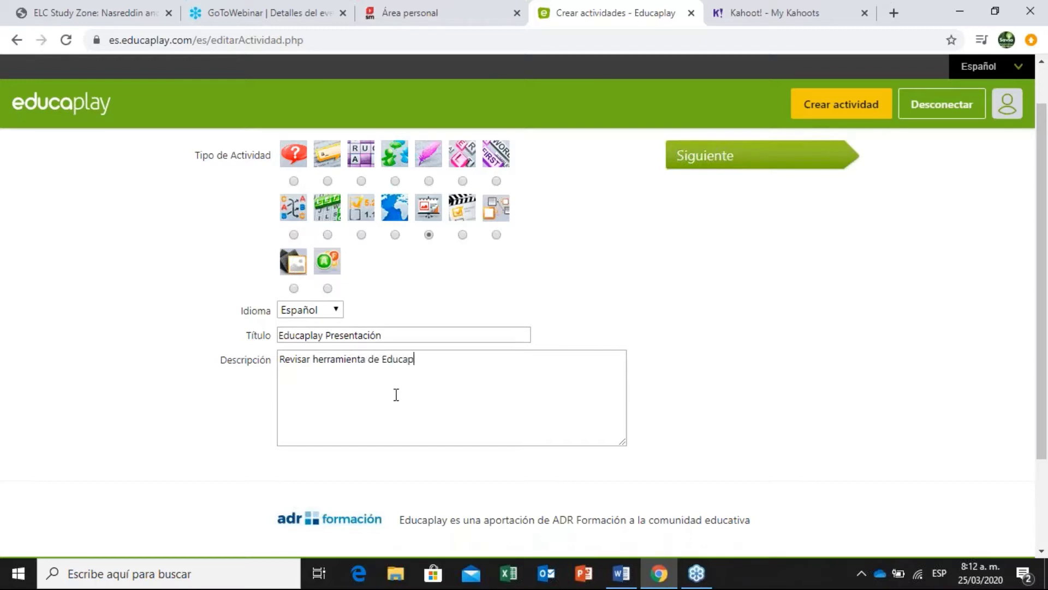
{"action": "type", "text": "lay"}
{"action": "left_click", "coordinate": [790, 156]}
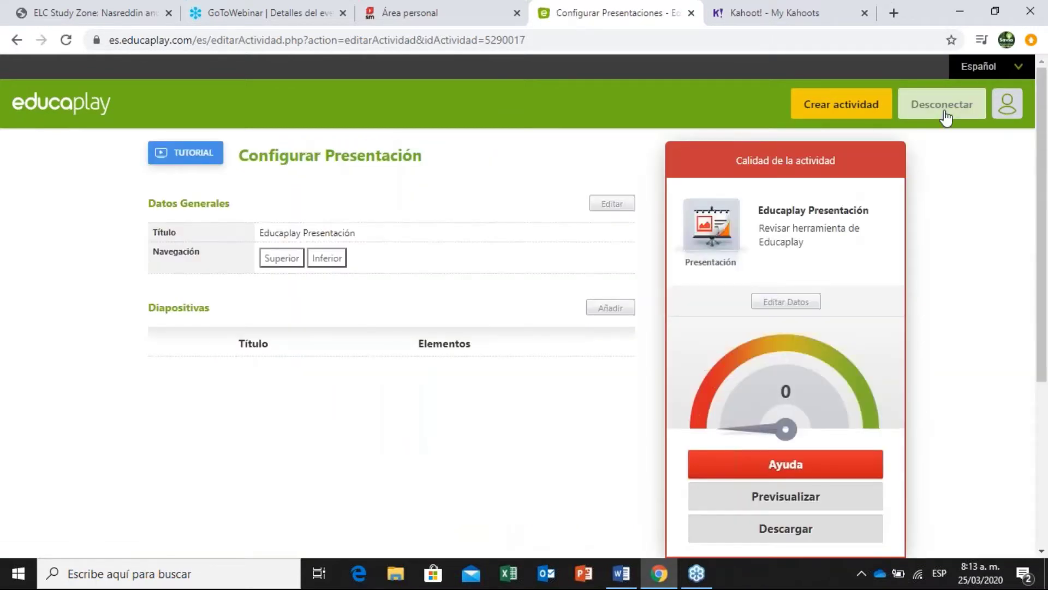
{"action": "scroll", "coordinate": [1046, 194], "scroll_direction": "down", "scroll_amount": 3}
{"action": "scroll", "coordinate": [1046, 194], "scroll_direction": "down", "scroll_amount": 2}
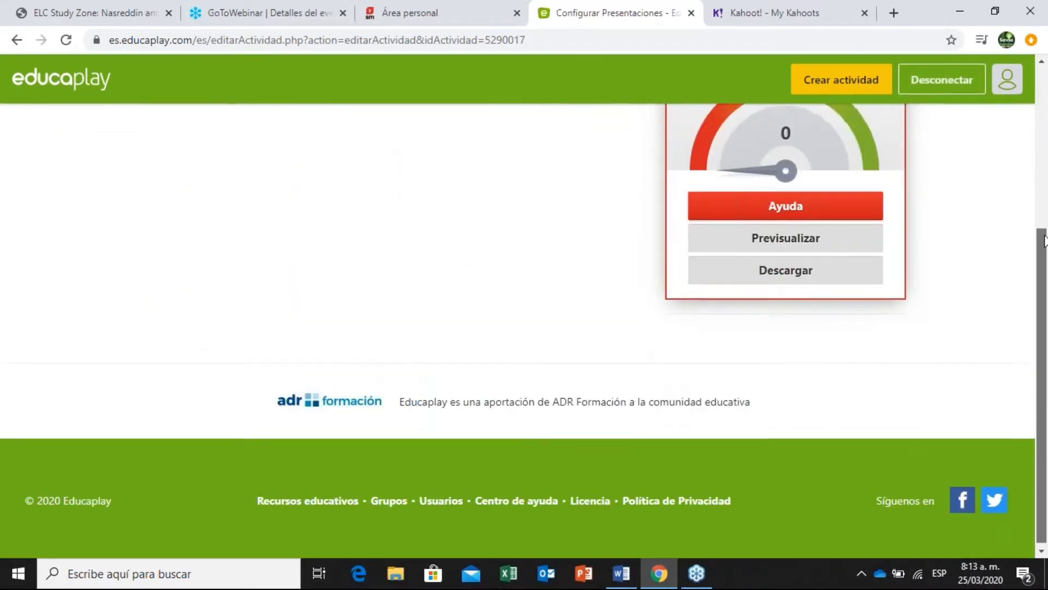
{"action": "scroll", "coordinate": [1044, 109], "scroll_direction": "up", "scroll_amount": 6}
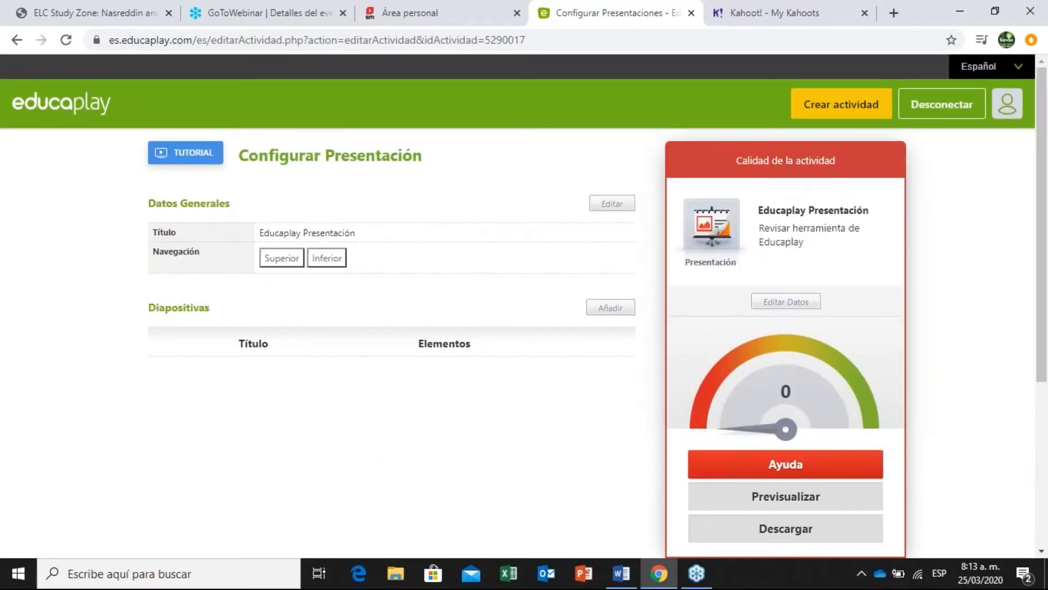
{"action": "left_click", "coordinate": [194, 163]}
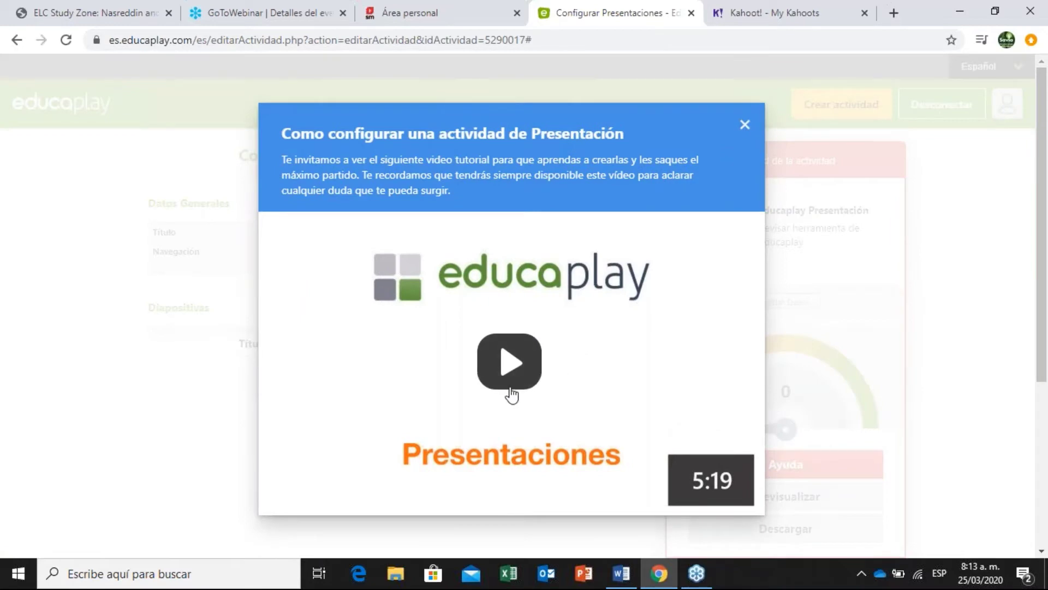
{"action": "left_click", "coordinate": [524, 366]}
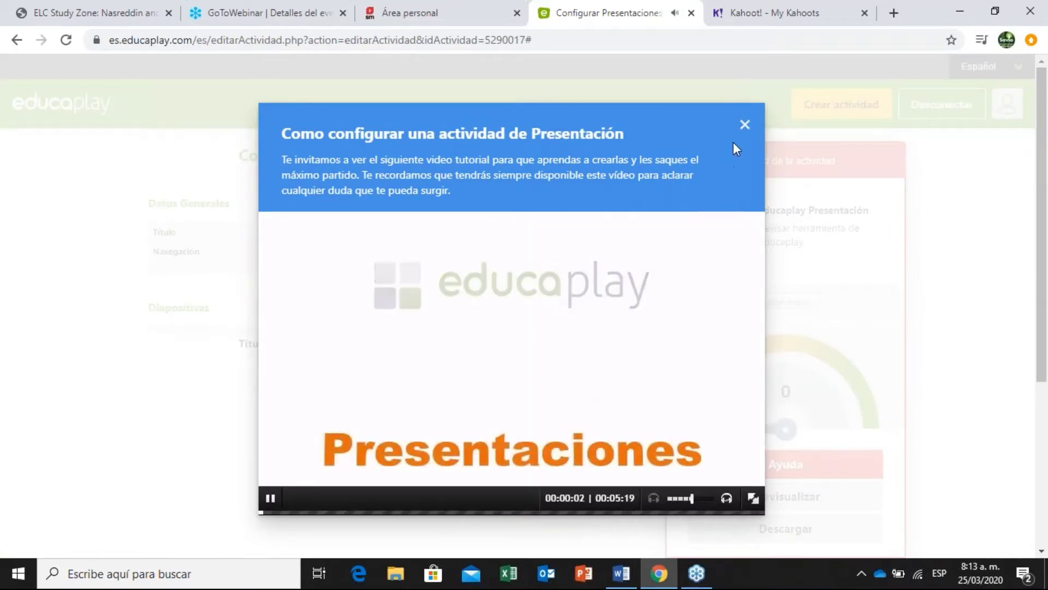
{"action": "left_click", "coordinate": [745, 124]}
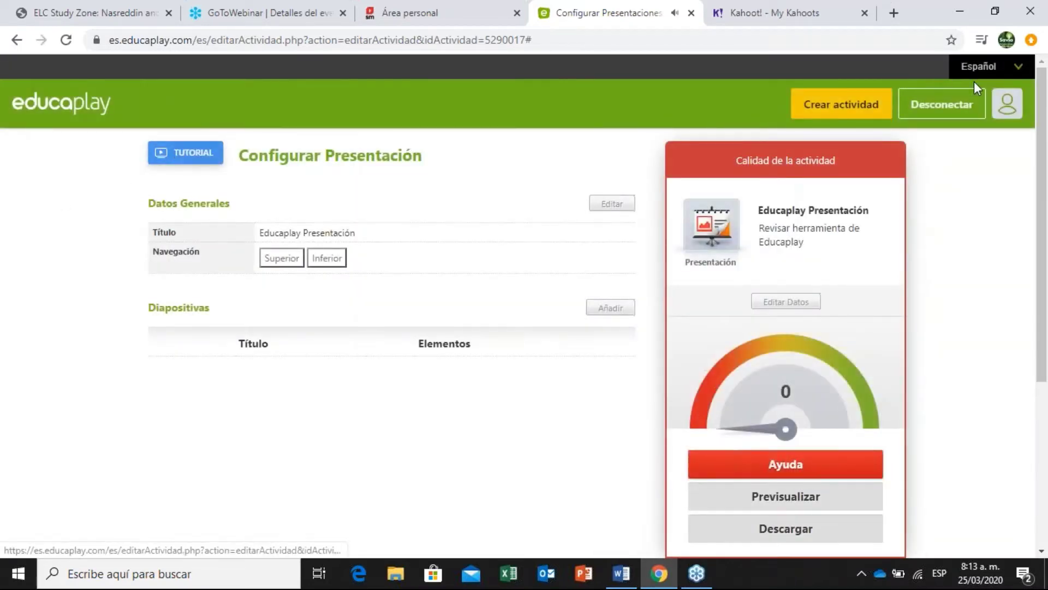
Scroll back up and edit the Datos Generales title and navigation settings.
{"action": "left_click_drag", "start_coordinate": [1043, 75], "coordinate": [608, 223]}
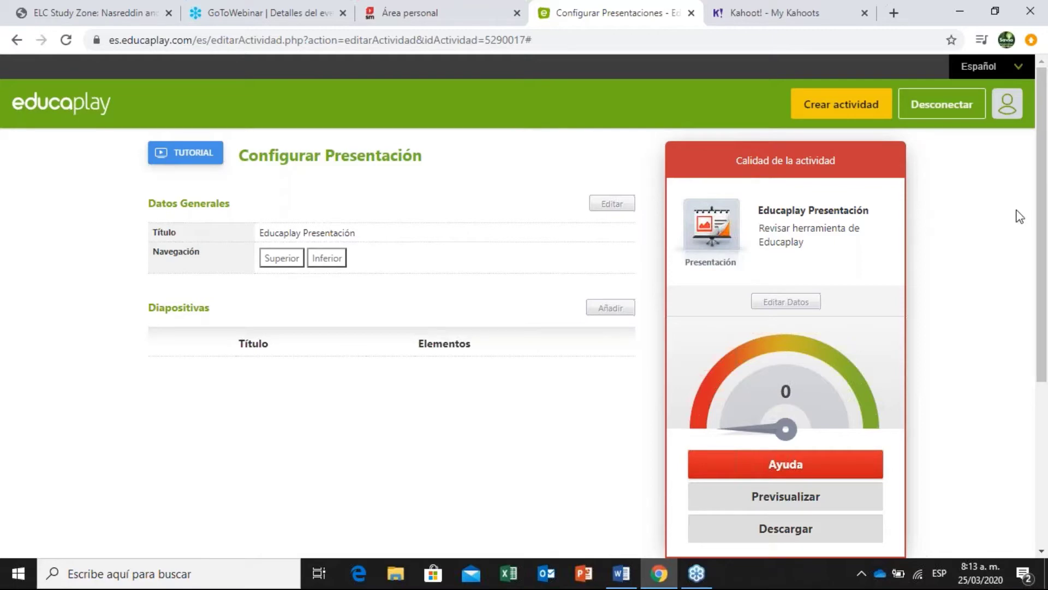
{"action": "left_click_drag", "start_coordinate": [1044, 214], "coordinate": [728, 243]}
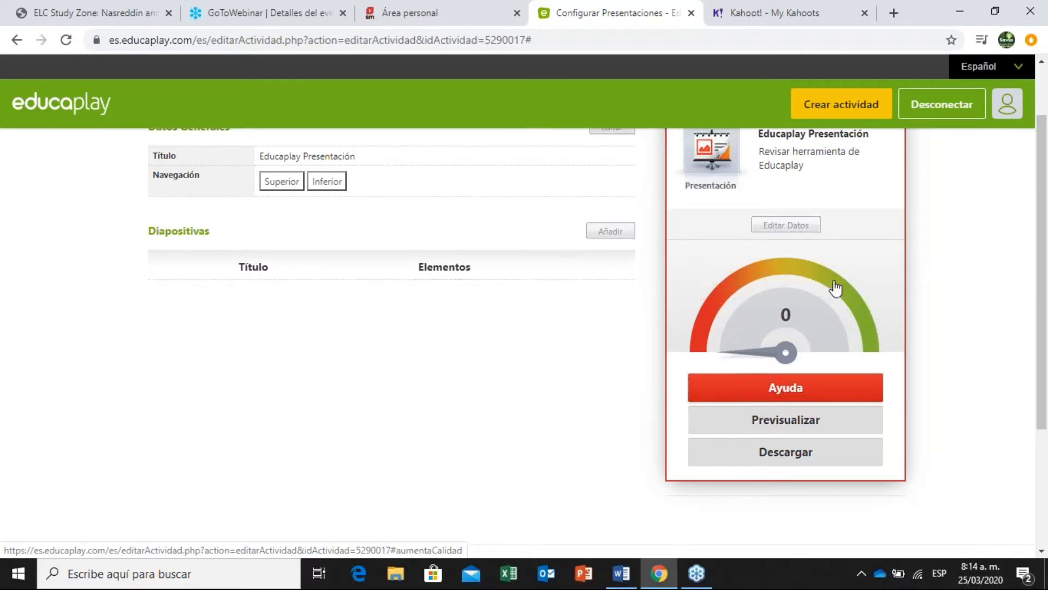
{"action": "left_click_drag", "start_coordinate": [1043, 249], "coordinate": [1046, 238]}
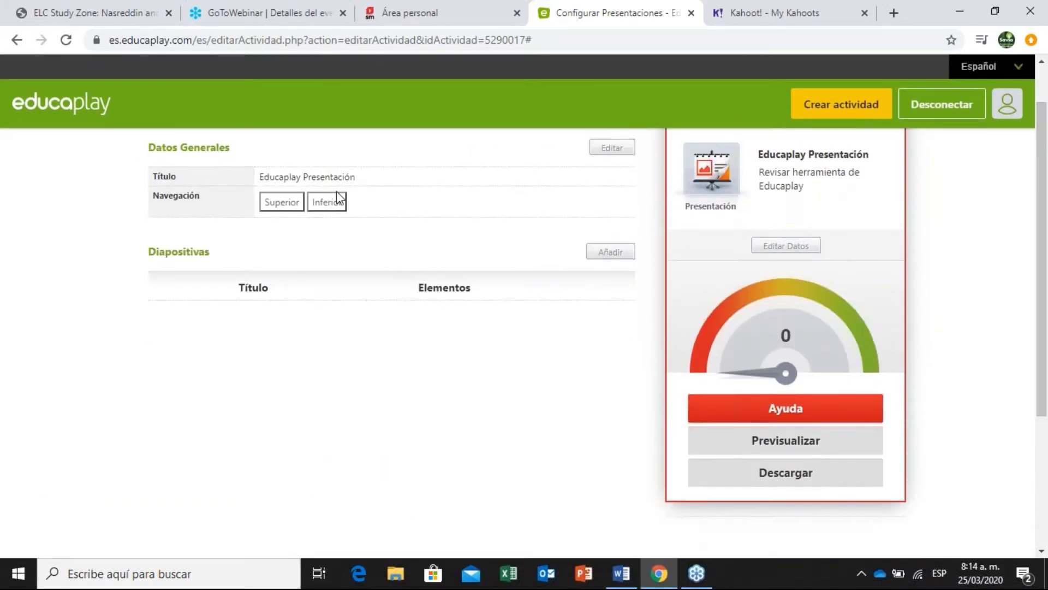
{"action": "left_click", "coordinate": [620, 150]}
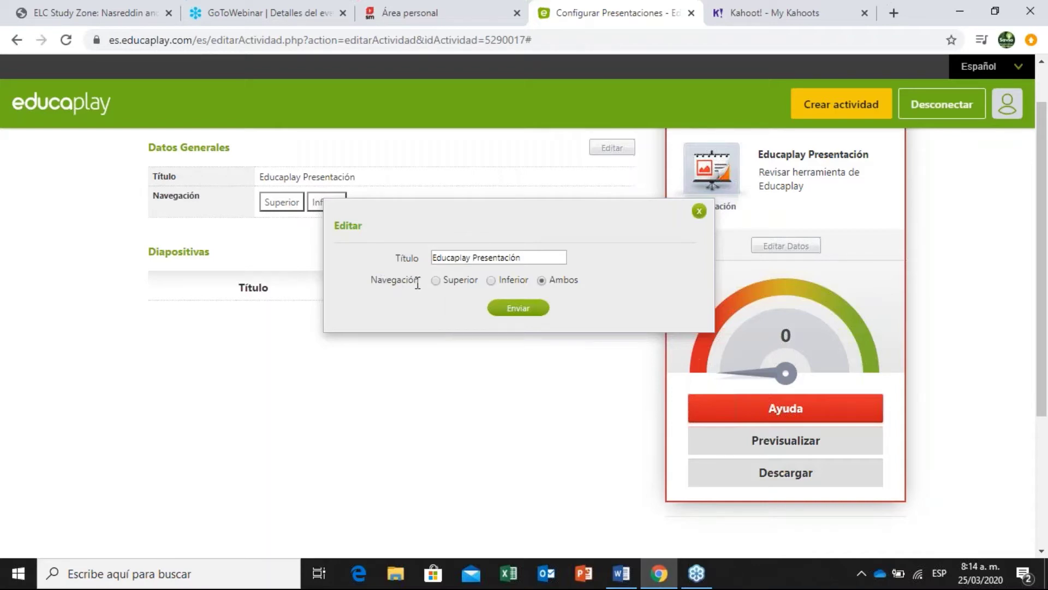
Set slide navigation to Inferior and save the general settings.
{"action": "left_click", "coordinate": [435, 280]}
{"action": "left_click", "coordinate": [497, 280]}
{"action": "left_click", "coordinate": [533, 310]}
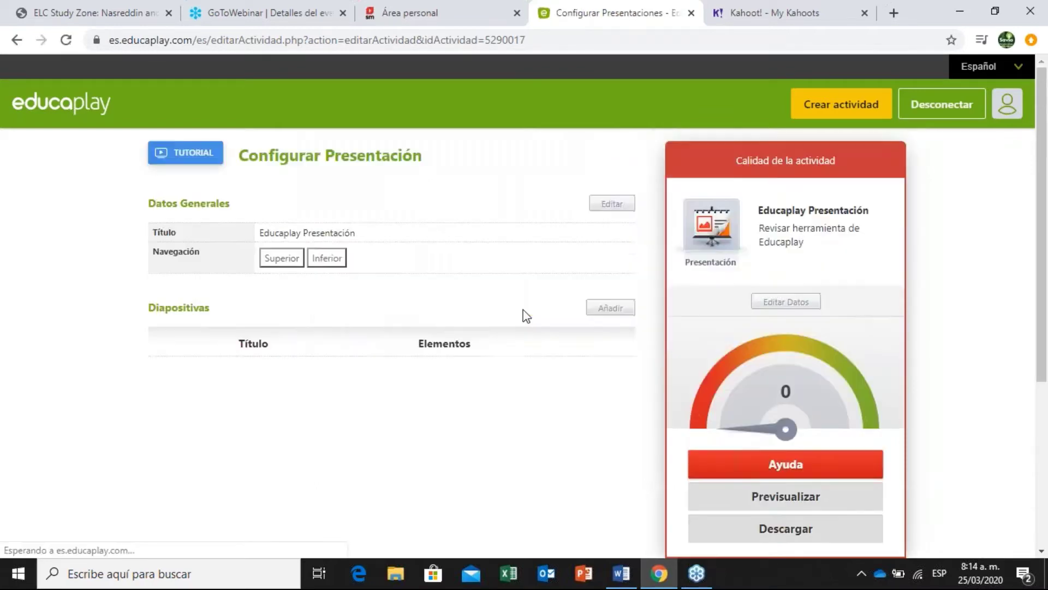
Add a new slide titled 'Texto' using the text-only layout.
{"action": "left_click", "coordinate": [611, 308]}
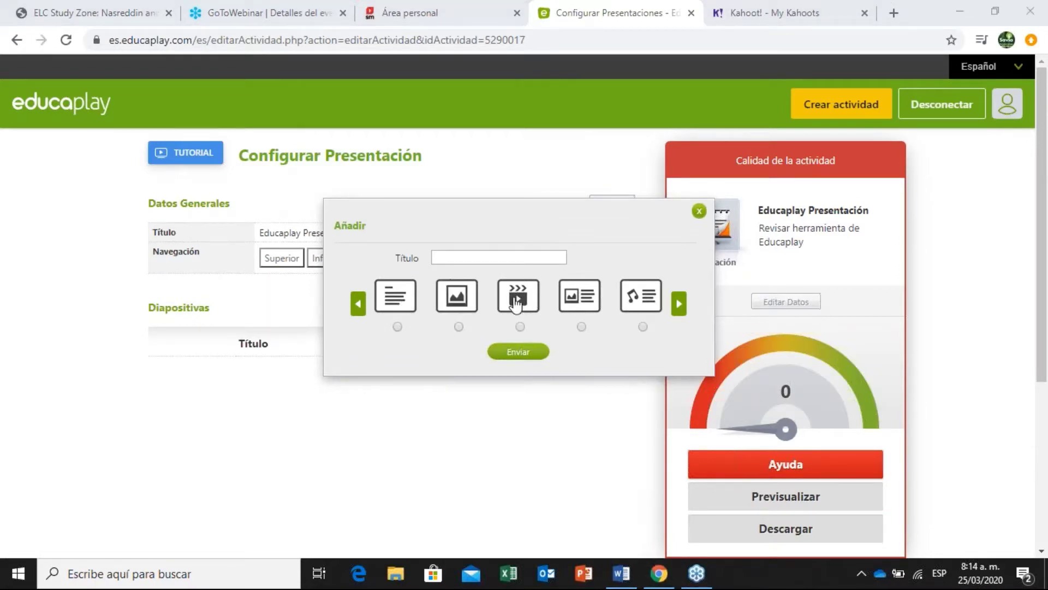
{"action": "left_click", "coordinate": [471, 256]}
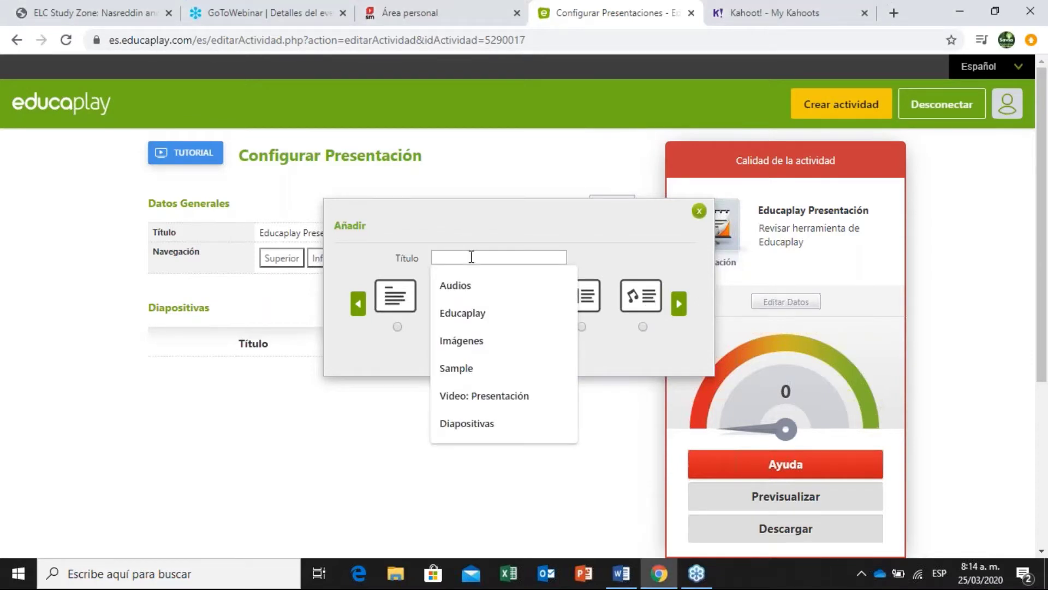
{"action": "left_click", "coordinate": [493, 221]}
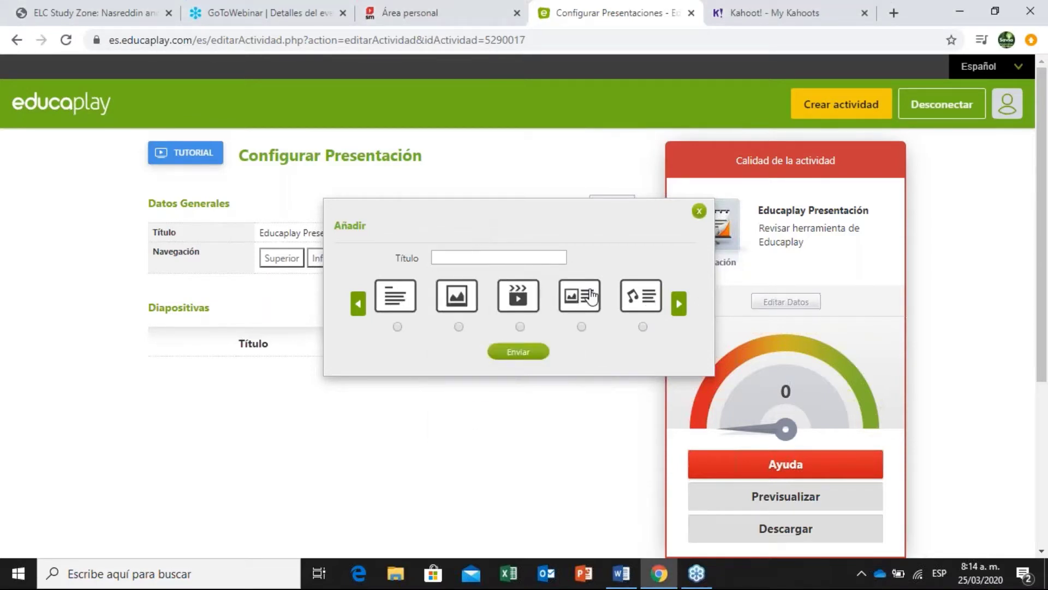
{"action": "left_click", "coordinate": [466, 256]}
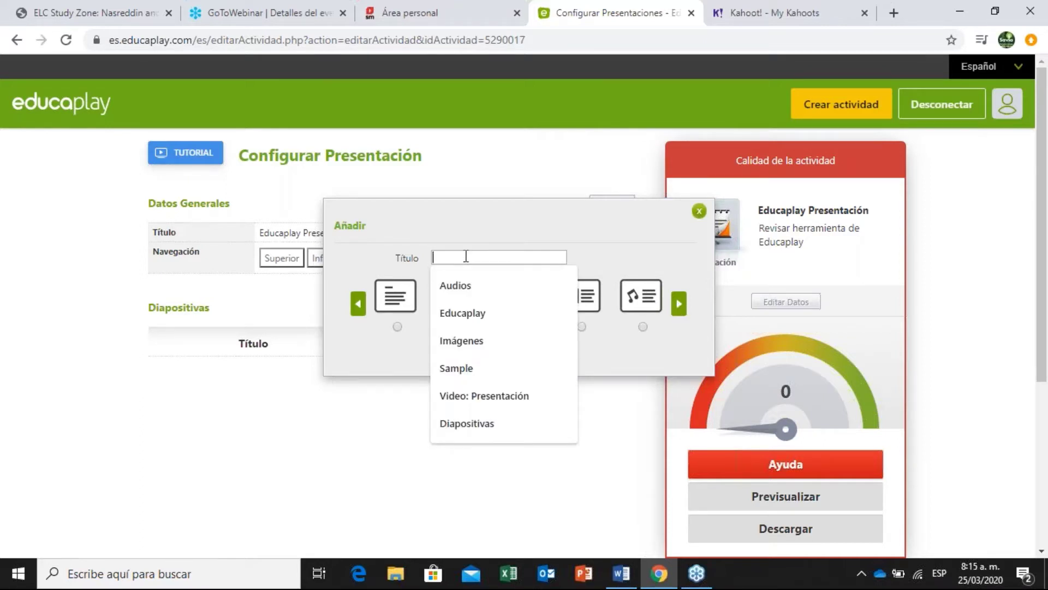
{"action": "type", "text": "Texto"}
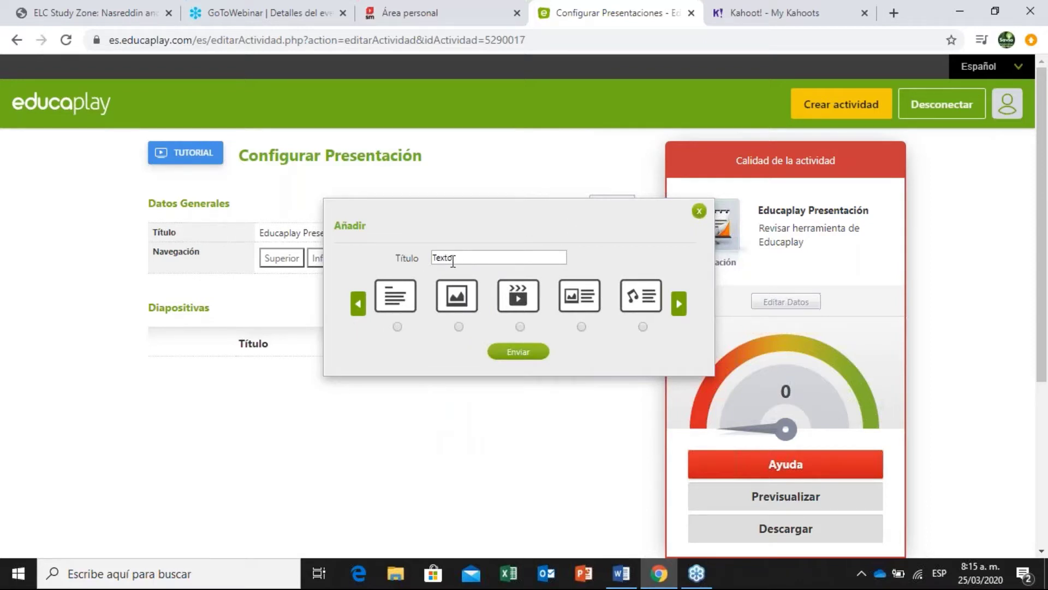
{"action": "left_click", "coordinate": [397, 326]}
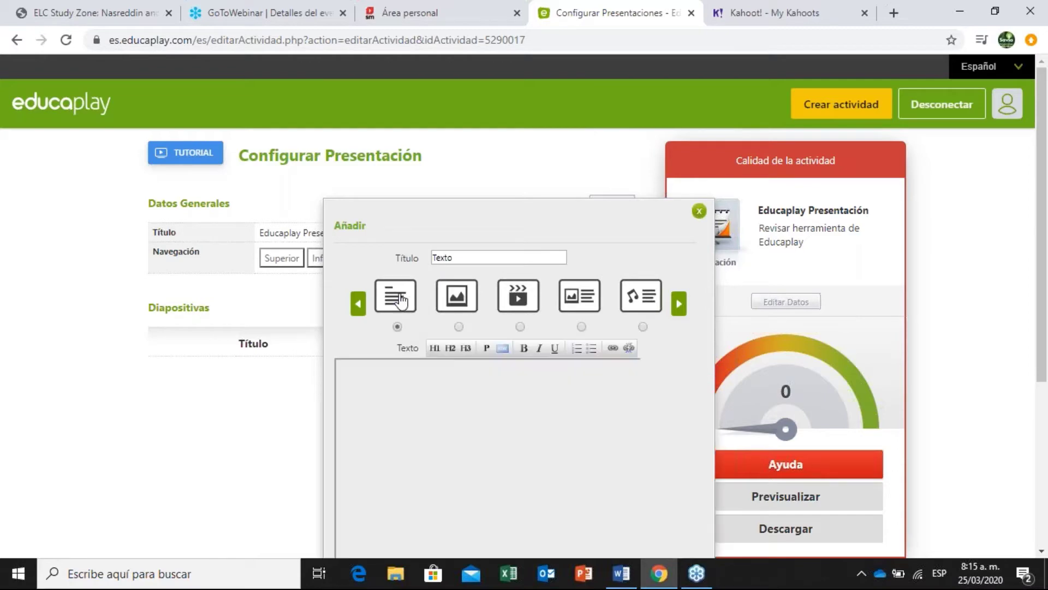
{"action": "scroll", "coordinate": [723, 535], "scroll_direction": "down", "scroll_amount": 1}
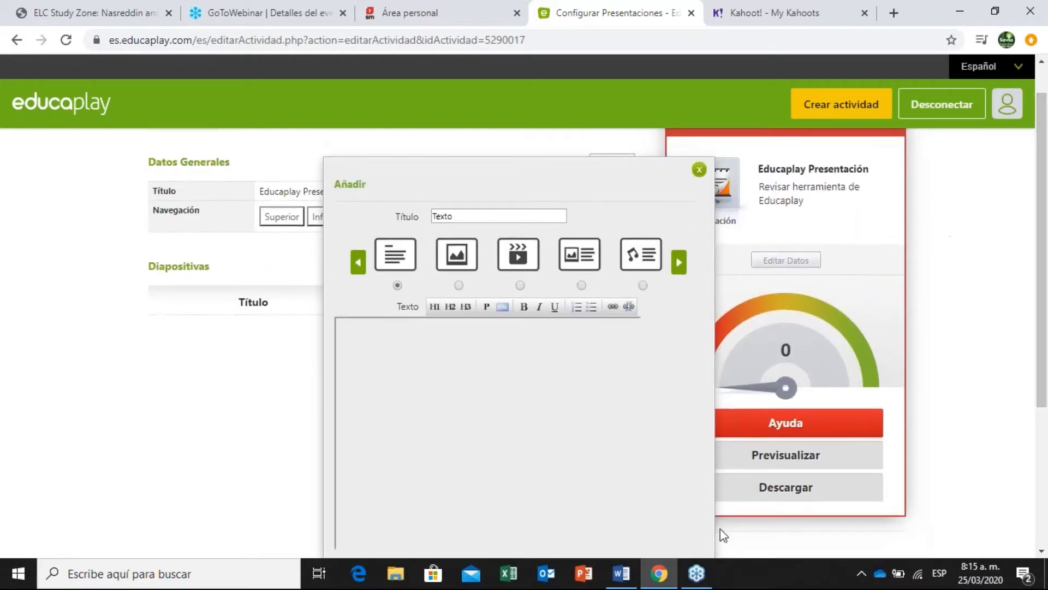
{"action": "left_click", "coordinate": [393, 575]}
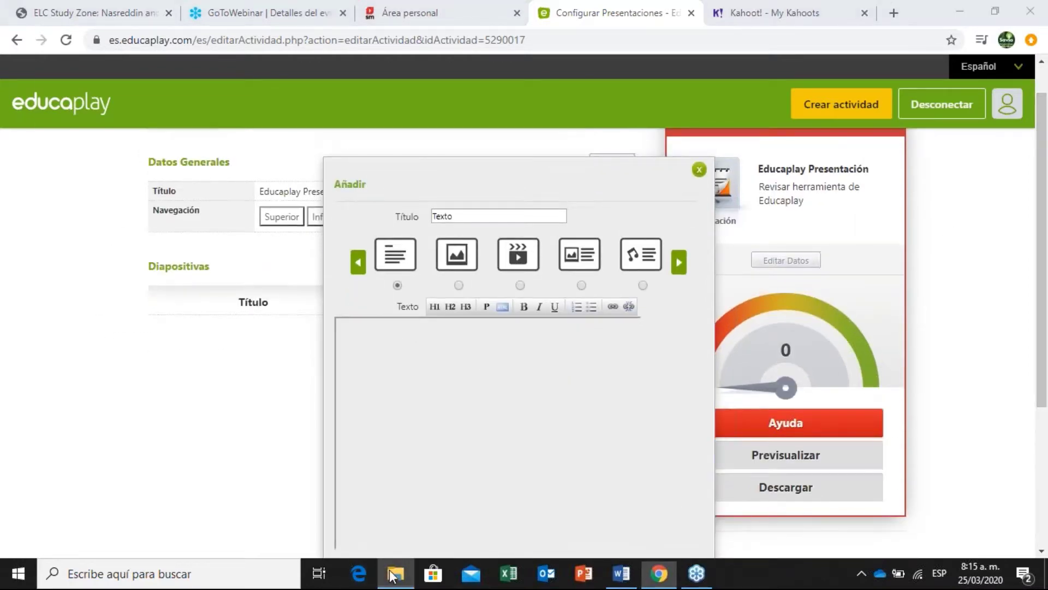
Browse to Documentos > Formación > Talleres > Educaplay and open the Texto Word document.
{"action": "left_click", "coordinate": [76, 221]}
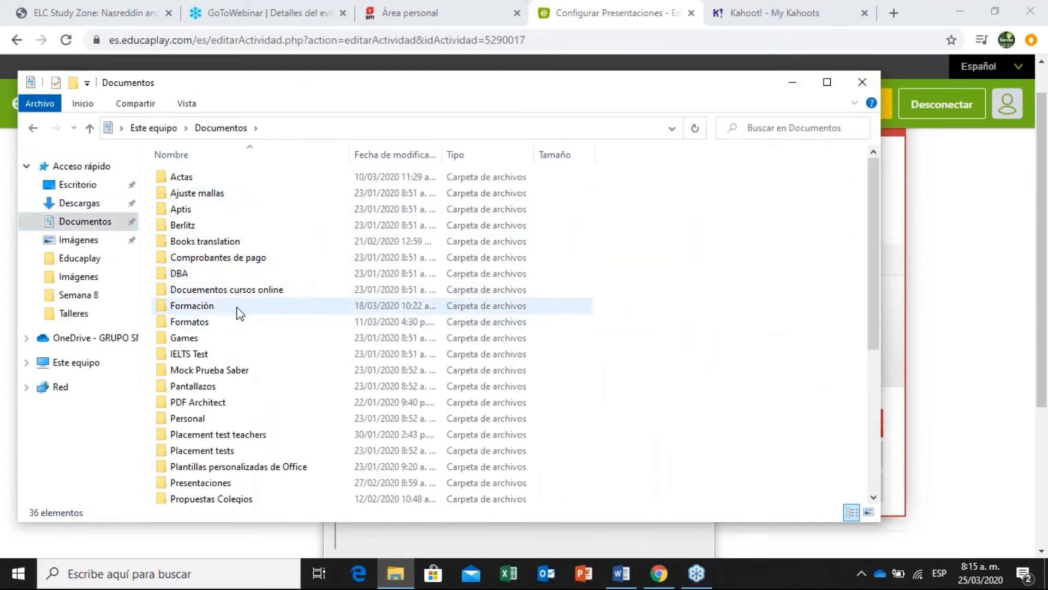
{"action": "double_click", "coordinate": [238, 313]}
{"action": "double_click", "coordinate": [218, 226]}
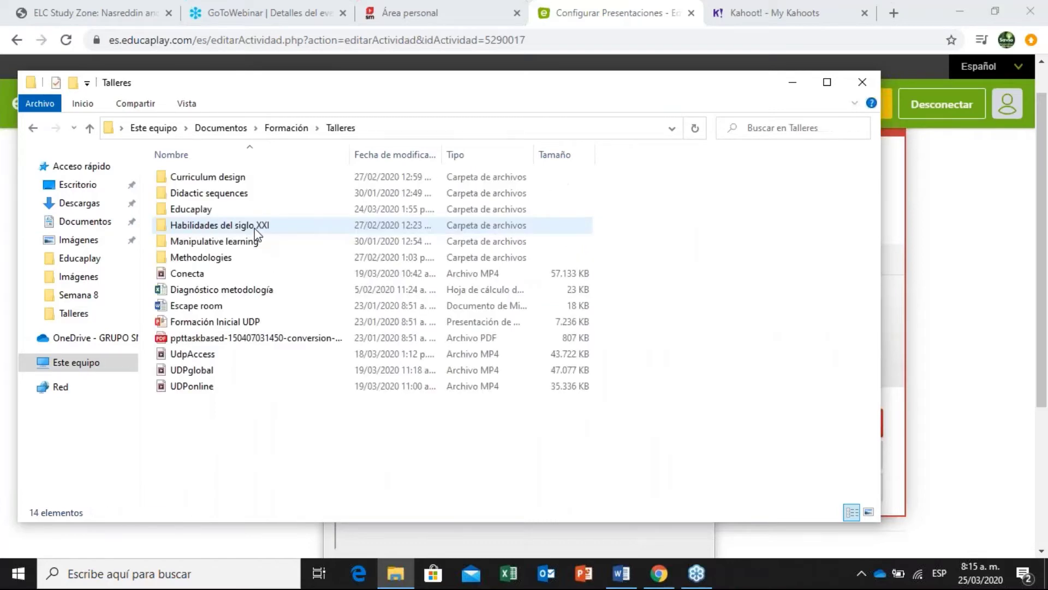
{"action": "double_click", "coordinate": [260, 208]}
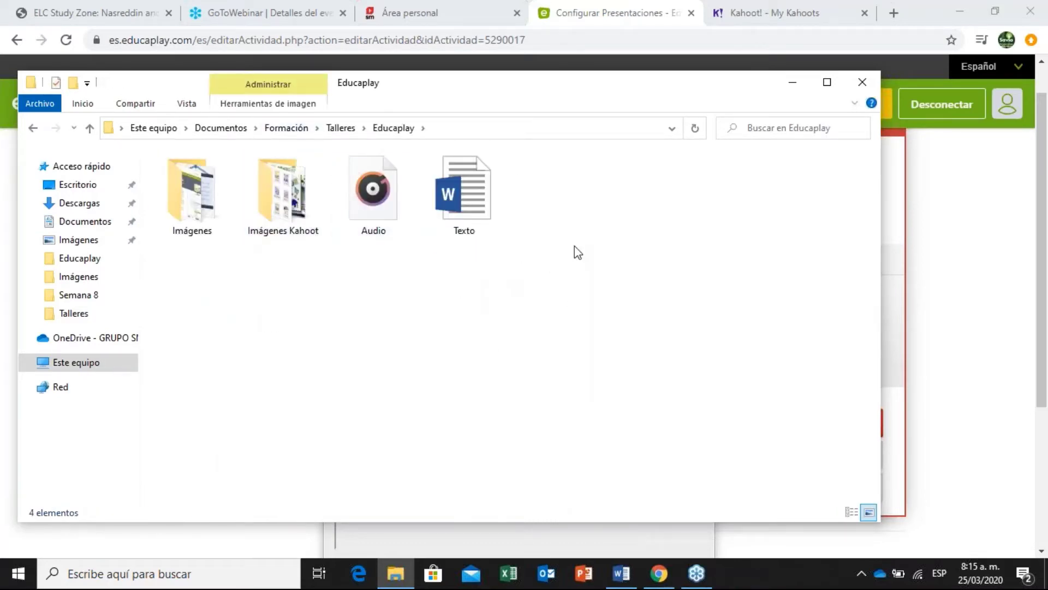
{"action": "double_click", "coordinate": [464, 197]}
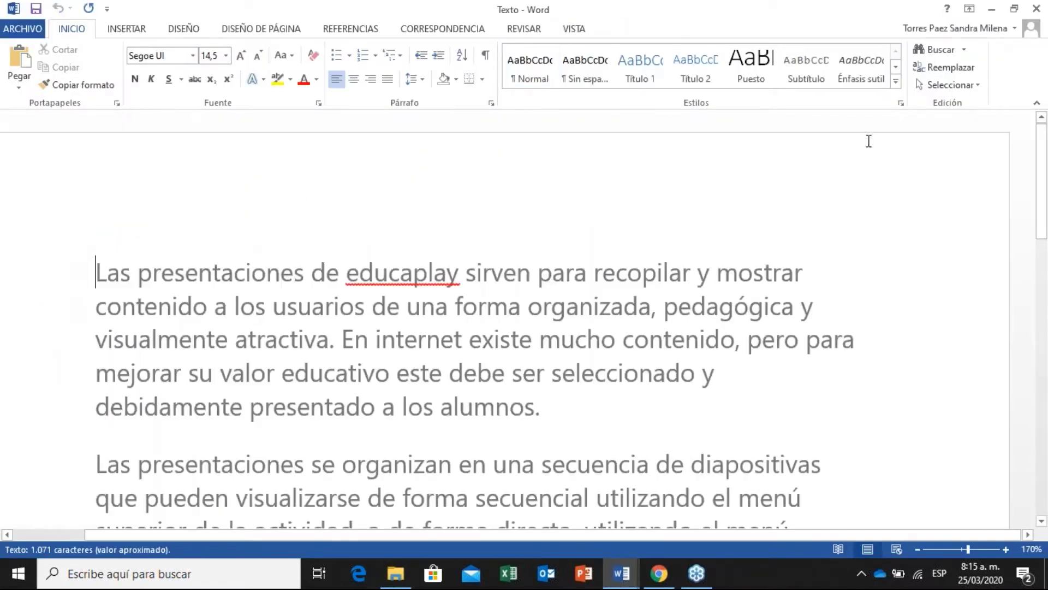
Select Texto's first paragraph and close the blank Documento1 without saving.
{"action": "scroll", "coordinate": [869, 141], "scroll_direction": "down", "scroll_amount": 3}
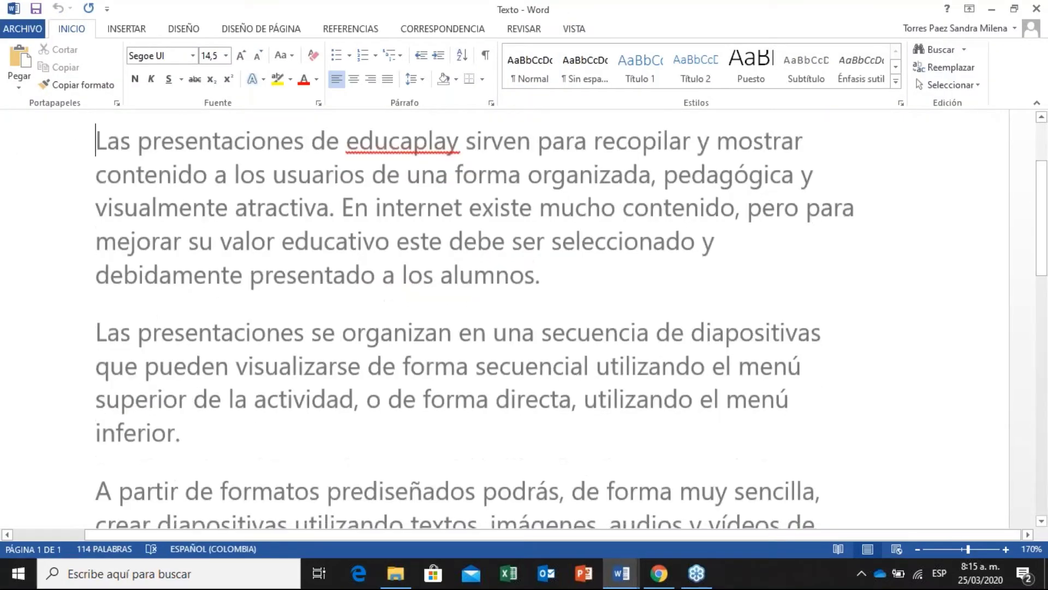
{"action": "left_click_drag", "start_coordinate": [96, 141], "coordinate": [546, 284]}
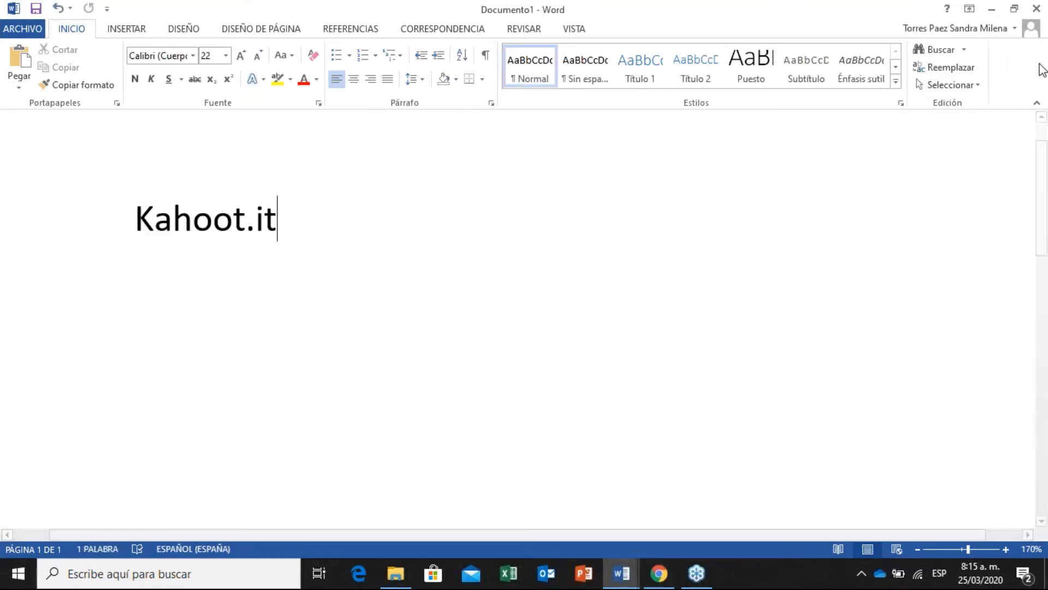
{"action": "left_click", "coordinate": [1037, 8]}
{"action": "left_click", "coordinate": [528, 315]}
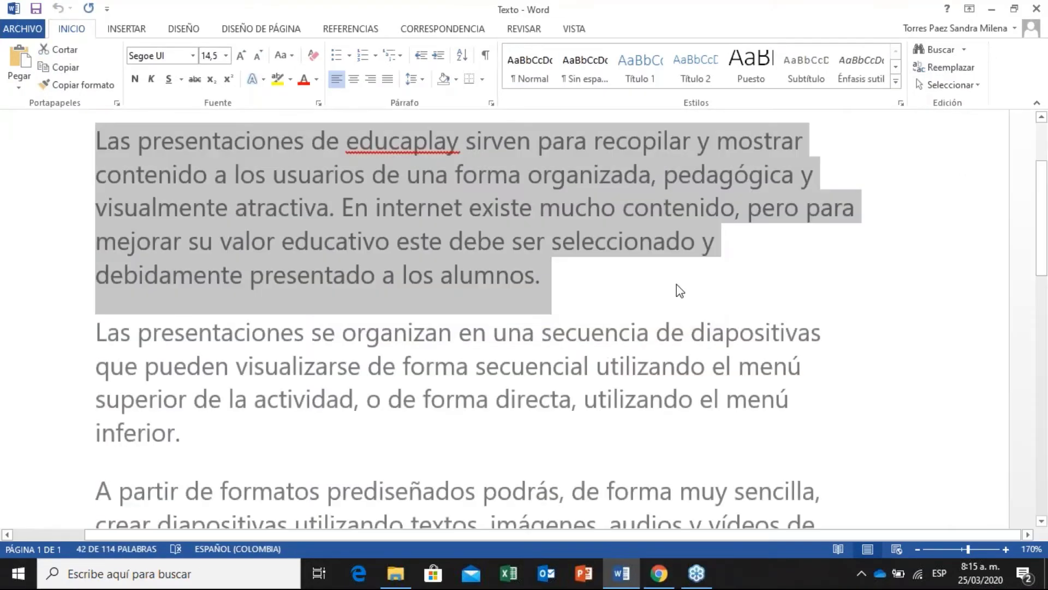
Copy the paragraph, hide File Explorer, and return to the Educaplay slide editor.
{"action": "key", "text": "alt+Tab"}
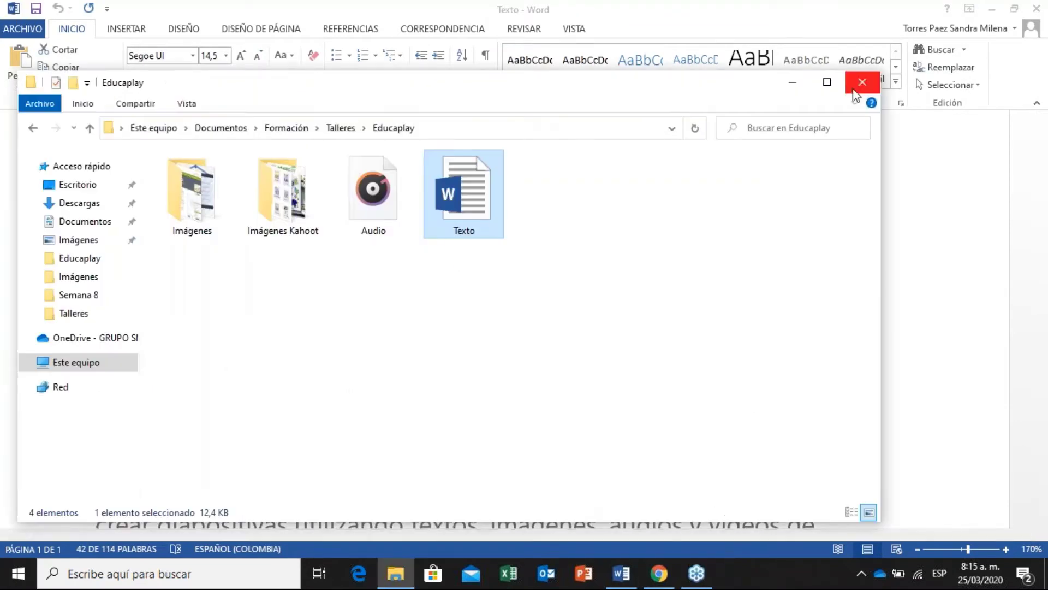
{"action": "left_click", "coordinate": [793, 83]}
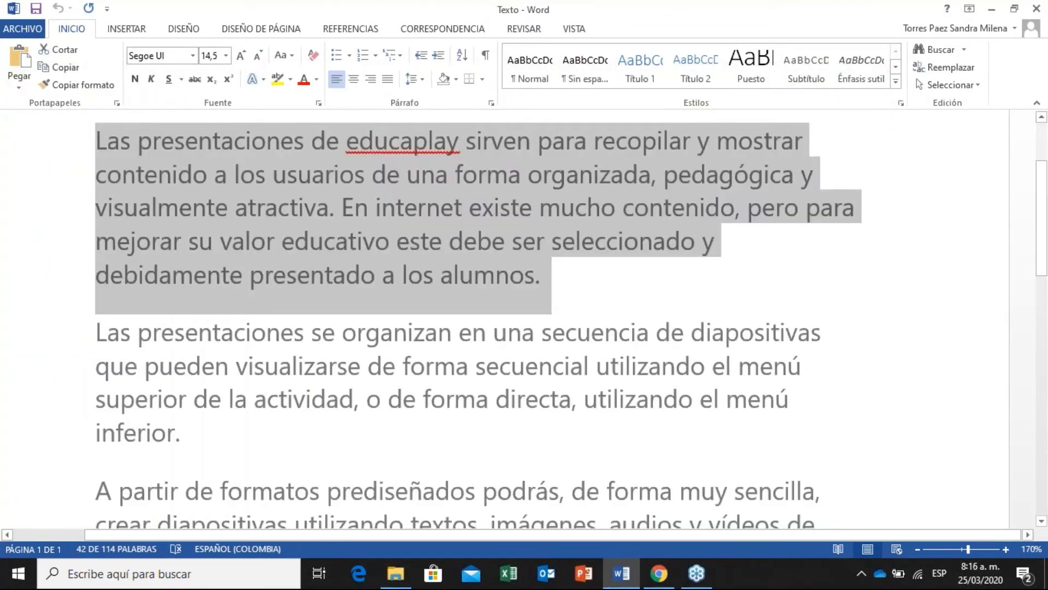
{"action": "key", "text": "alt+Tab"}
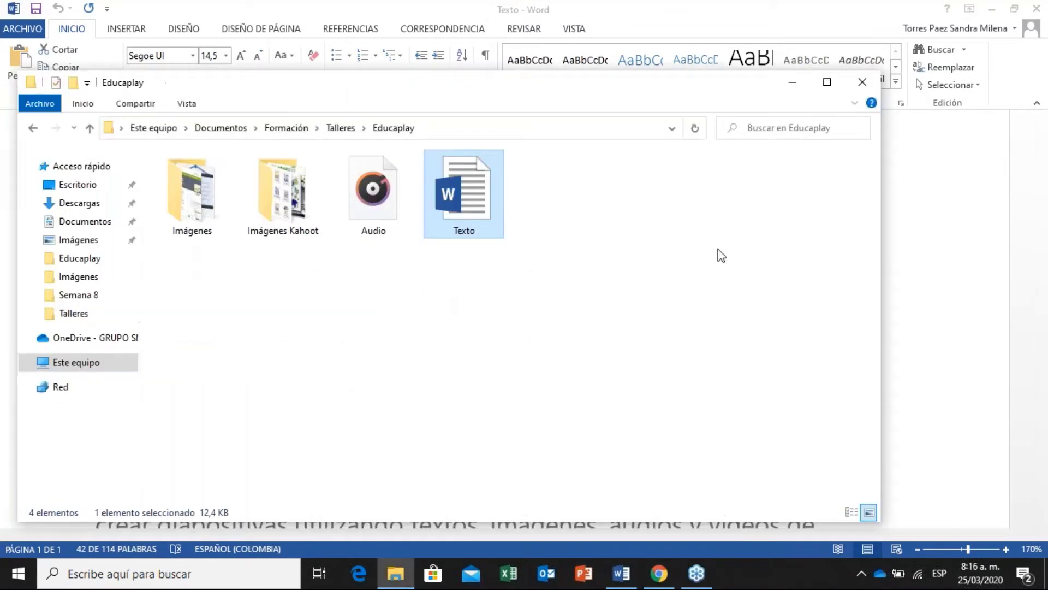
{"action": "left_click", "coordinate": [794, 83]}
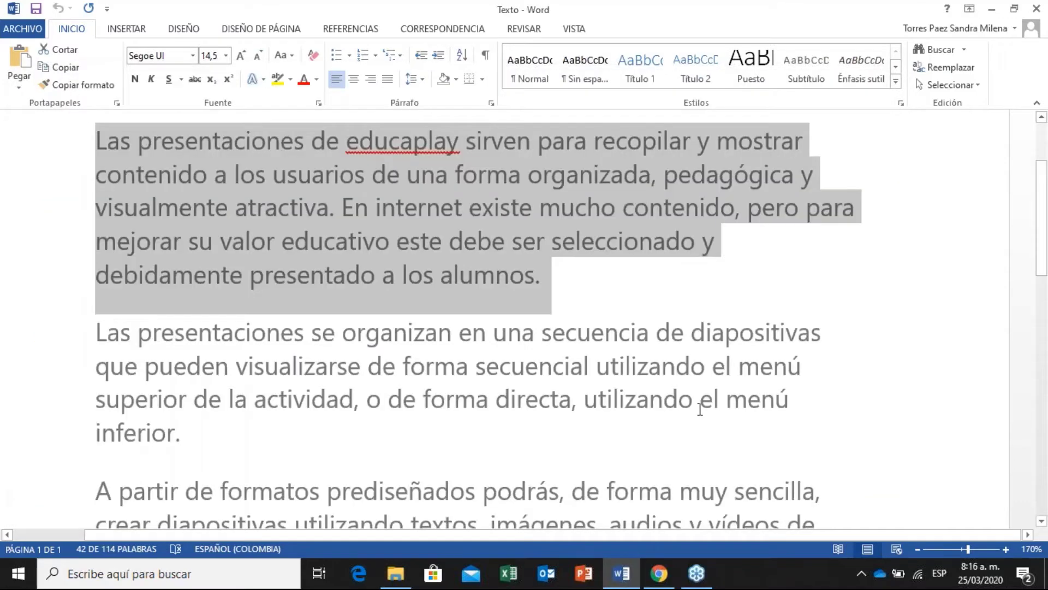
{"action": "left_click", "coordinate": [659, 573]}
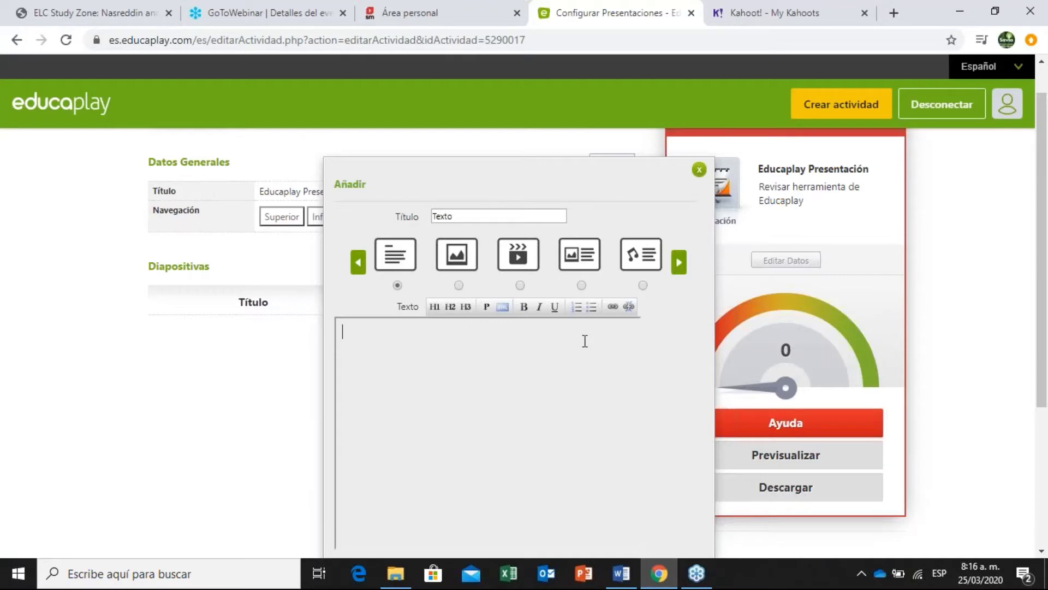
Paste the copied paragraph into the Texto slide, format it as H1, and save the slide.
{"action": "type", "text": "Las presentaciones de educaplay sirven para recopilar y mostrar contenido a los usuarios de una forma organizada, pedagógica y visualmente atractiva. En internet existe mucho contenido, pero para mejorar su valor educativo este debe ser seleccionado y debidamente presentado a los alumnos."}
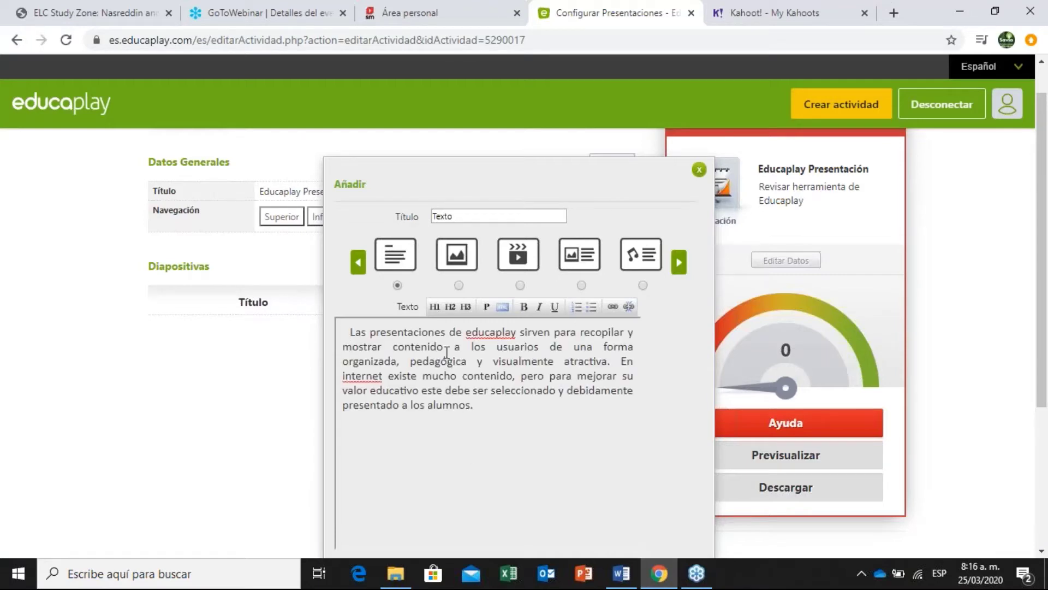
{"action": "left_click", "coordinate": [435, 308]}
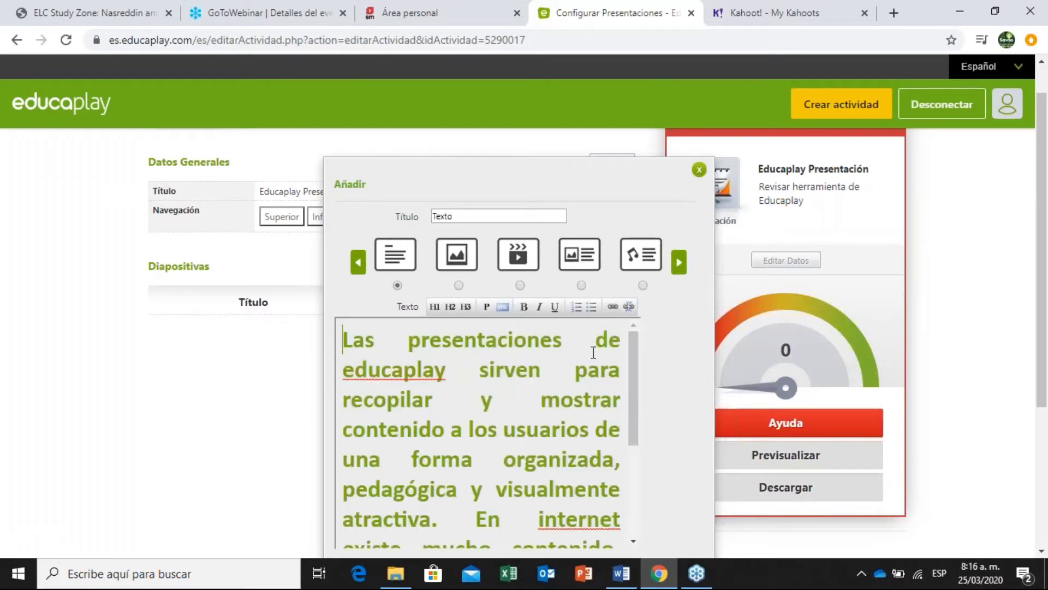
{"action": "left_click_drag", "start_coordinate": [1046, 166], "coordinate": [1046, 223]}
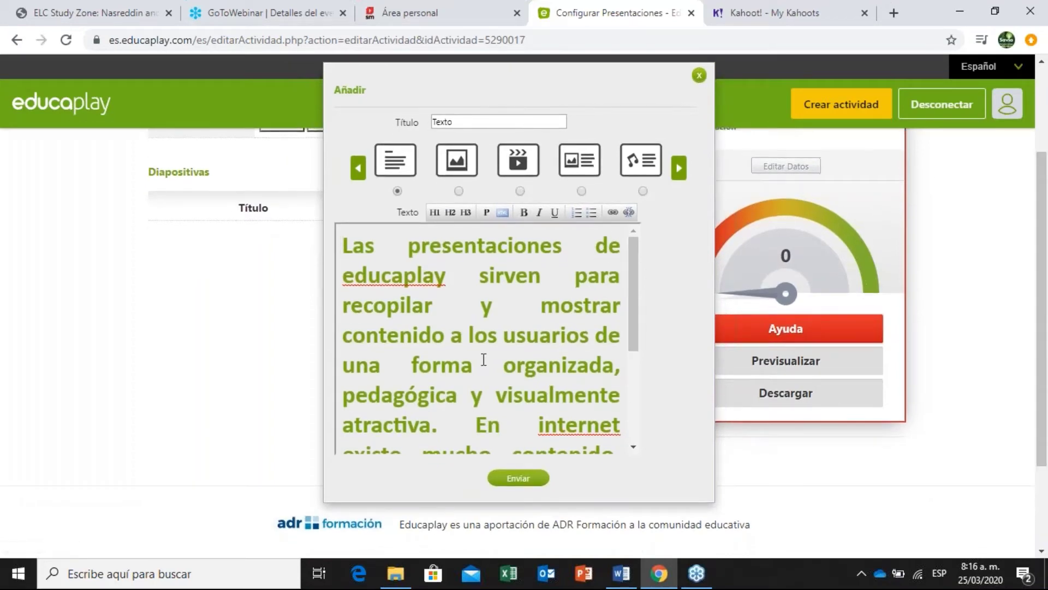
{"action": "left_click", "coordinate": [532, 482]}
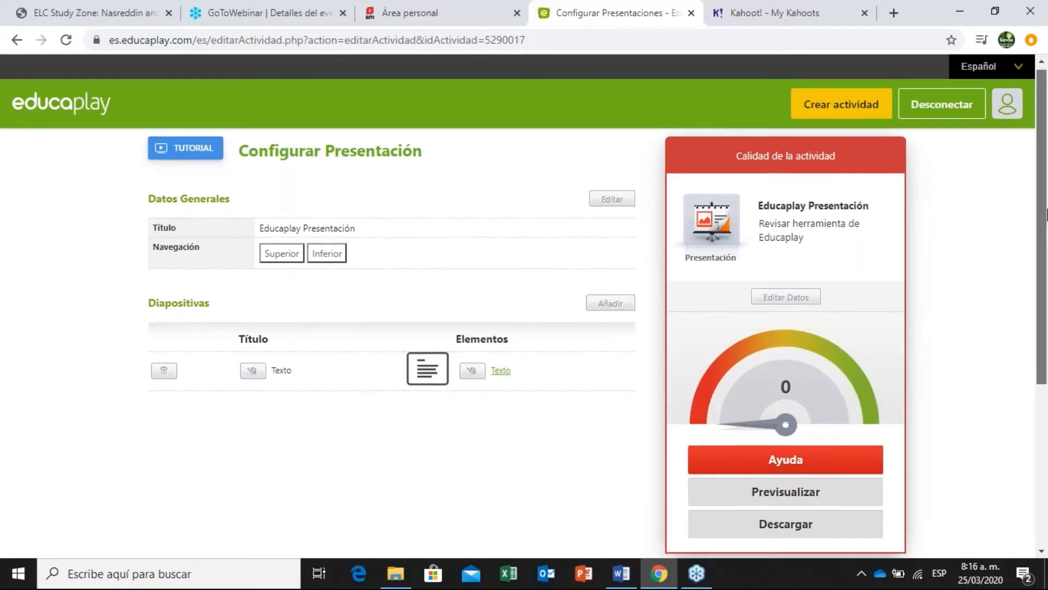
{"action": "scroll", "coordinate": [957, 221], "scroll_direction": "down", "scroll_amount": 1}
Add a new slide titled 'Imágenes' using the image layout.
{"action": "left_click", "coordinate": [610, 257]}
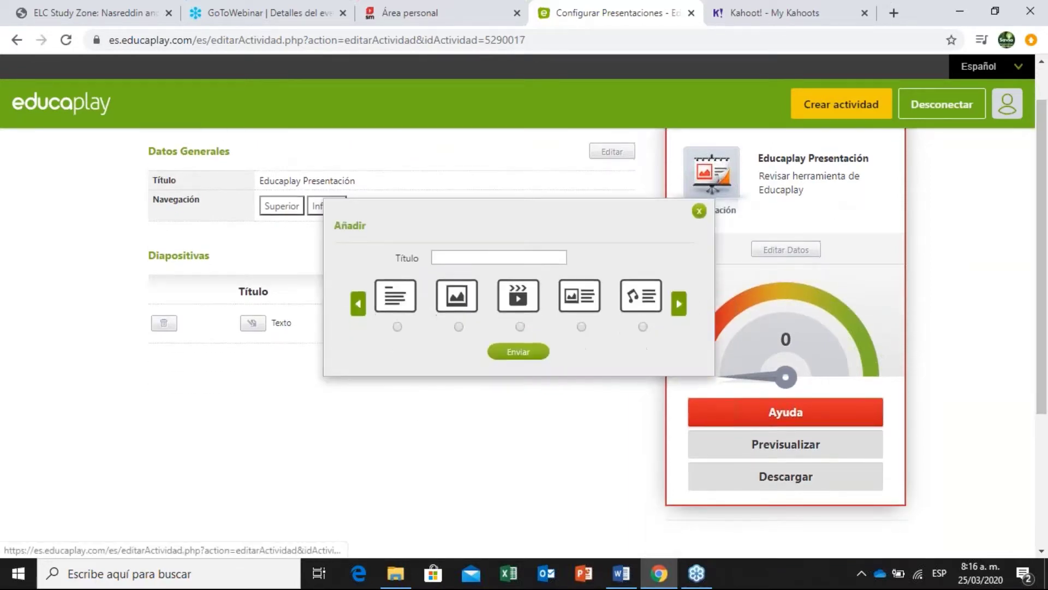
{"action": "left_click", "coordinate": [465, 257]}
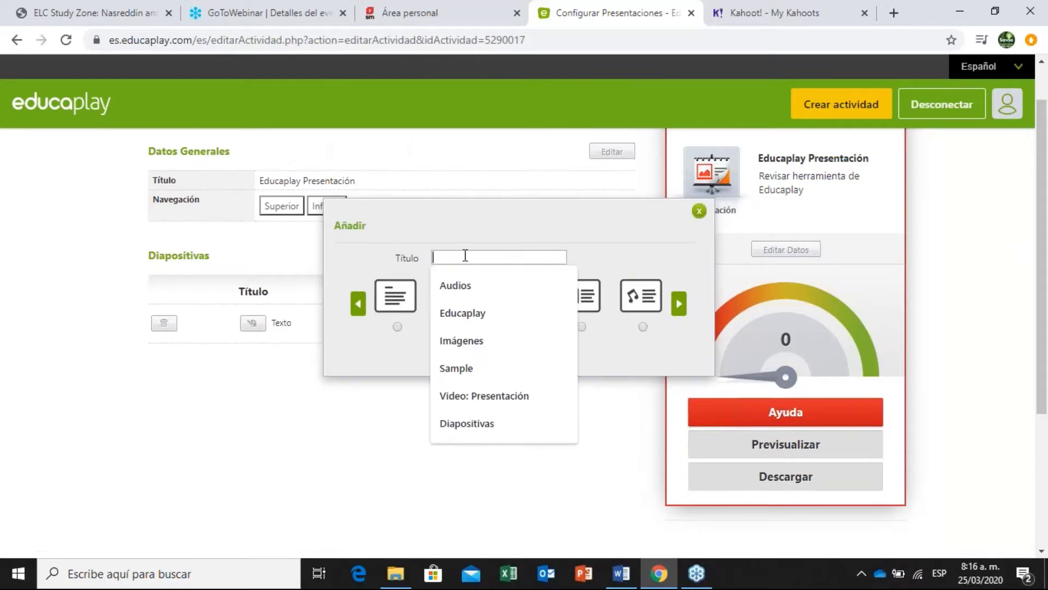
{"action": "left_click", "coordinate": [450, 486]}
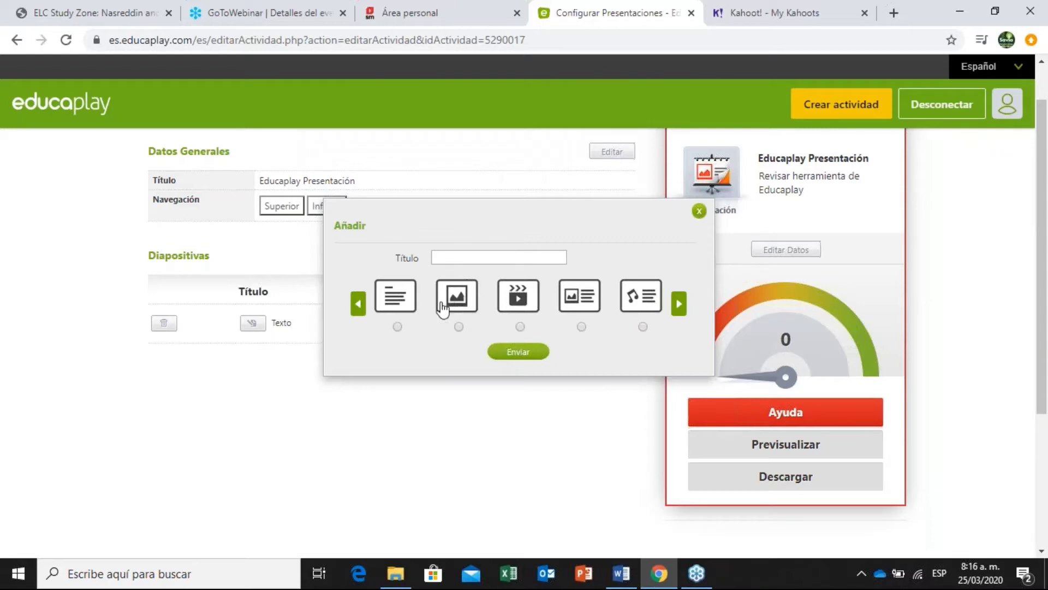
{"action": "left_click", "coordinate": [462, 258]}
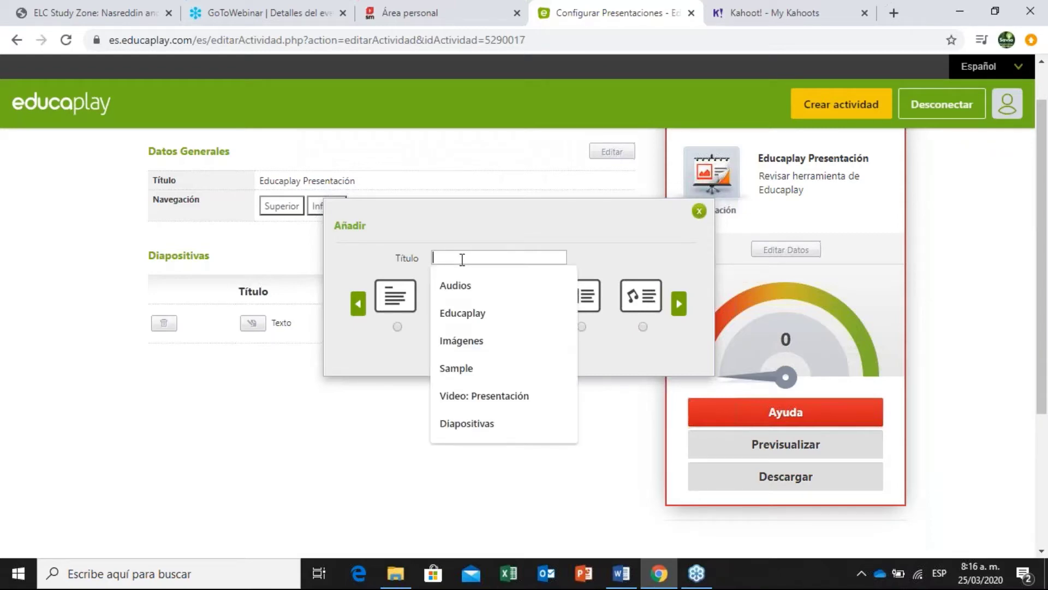
{"action": "type", "text": "Ima"}
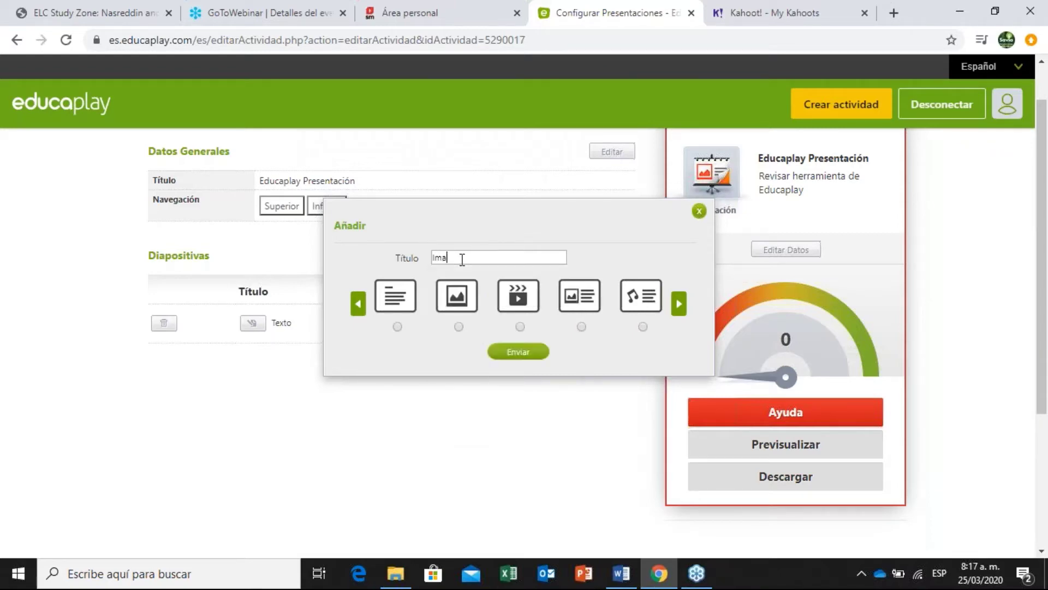
{"action": "key", "text": "BackSpace"}
{"action": "type", "text": "ágenes"}
{"action": "left_click", "coordinate": [458, 327]}
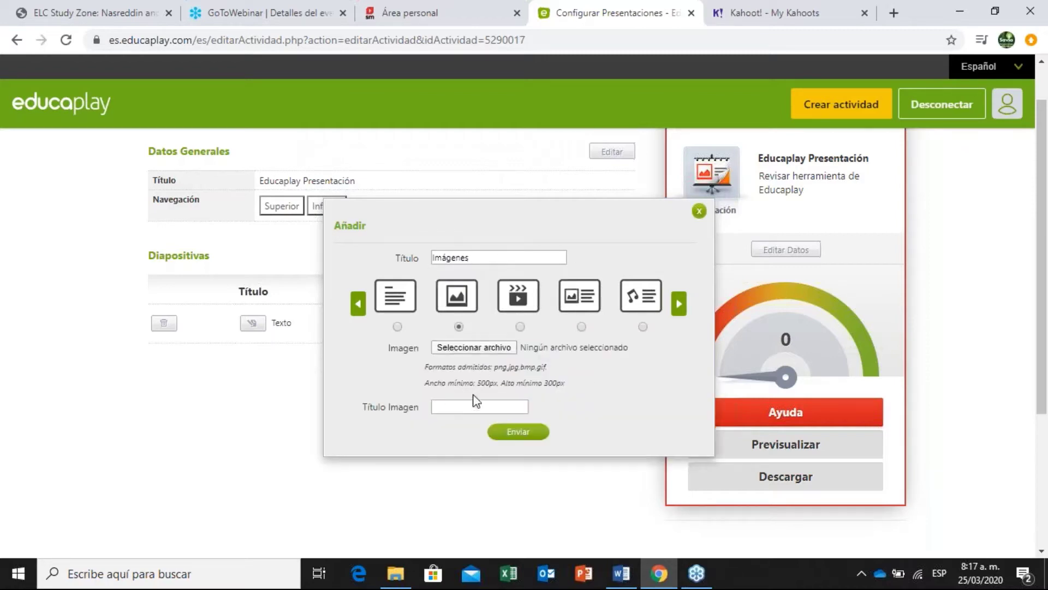
Attach 3.png from Documentos > Formación > Talleres > Educaplay > Imágenes.
{"action": "left_click", "coordinate": [474, 347]}
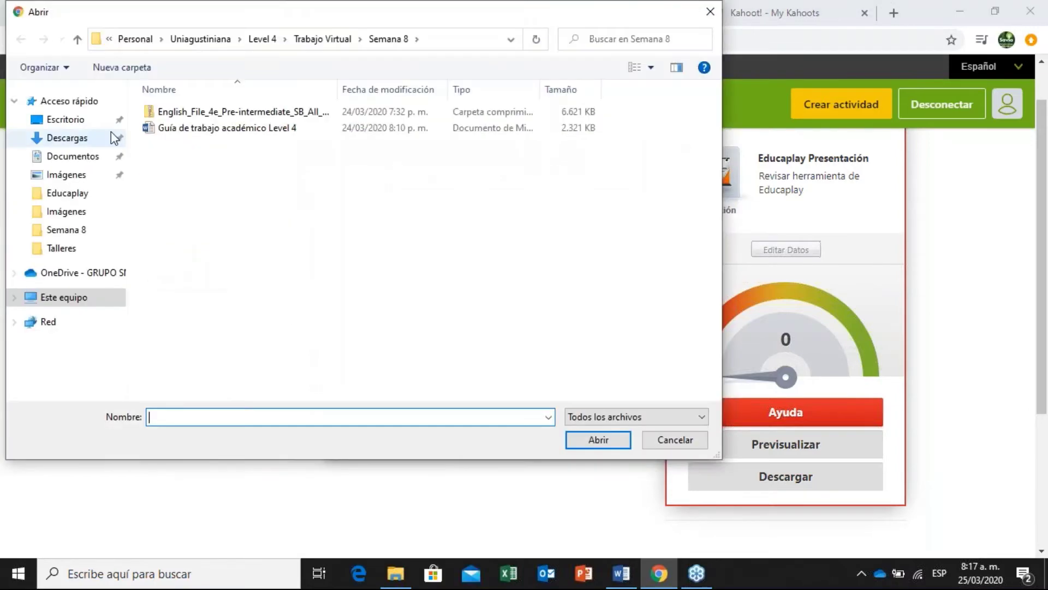
{"action": "left_click", "coordinate": [83, 156]}
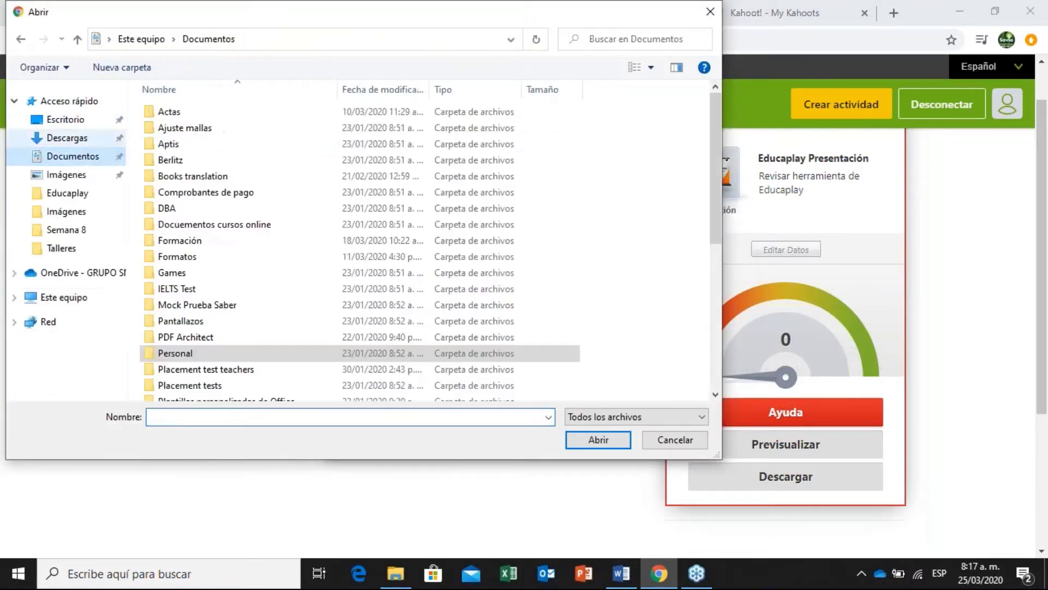
{"action": "left_click", "coordinate": [208, 245]}
{"action": "double_click", "coordinate": [209, 245]}
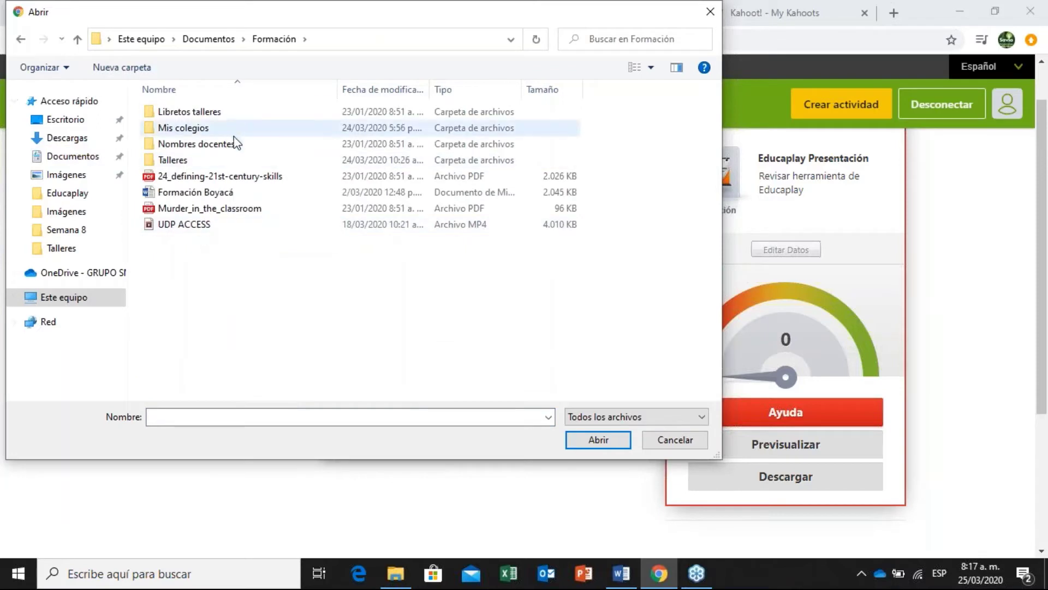
{"action": "left_click", "coordinate": [231, 161]}
{"action": "double_click", "coordinate": [230, 160]}
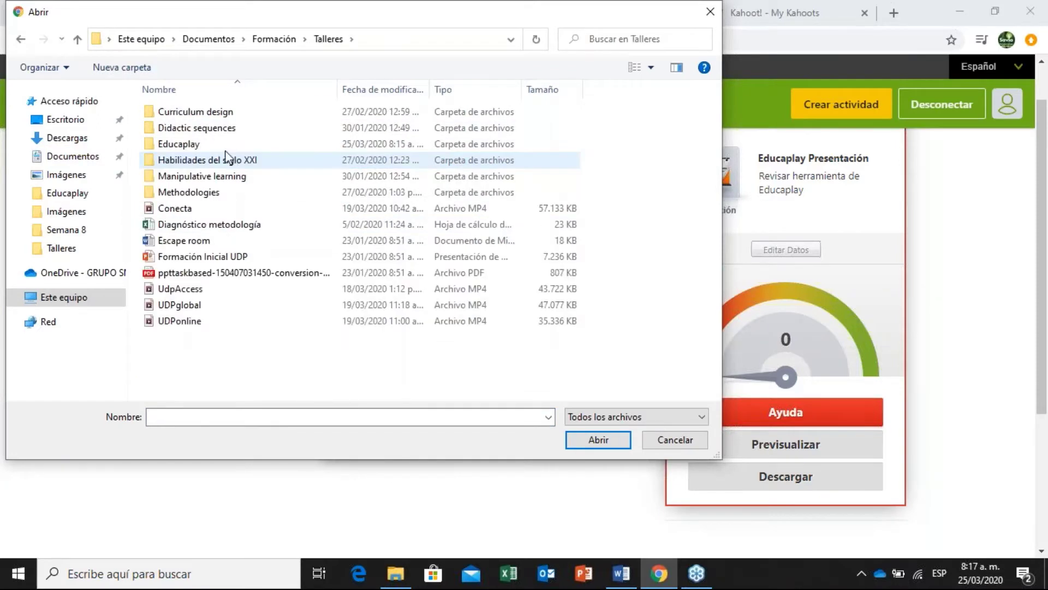
{"action": "double_click", "coordinate": [241, 144]}
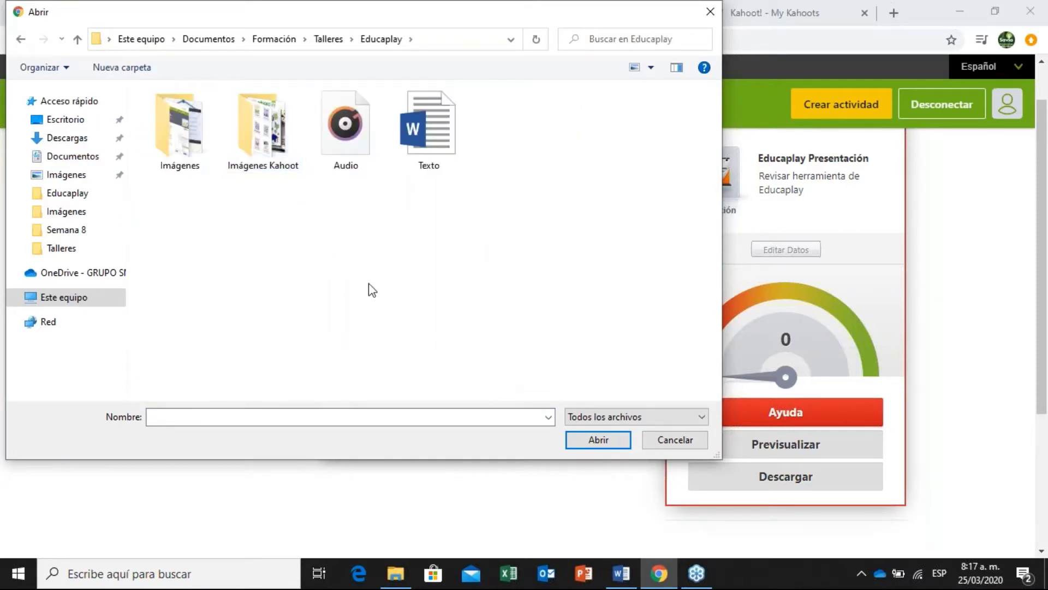
{"action": "double_click", "coordinate": [190, 127]}
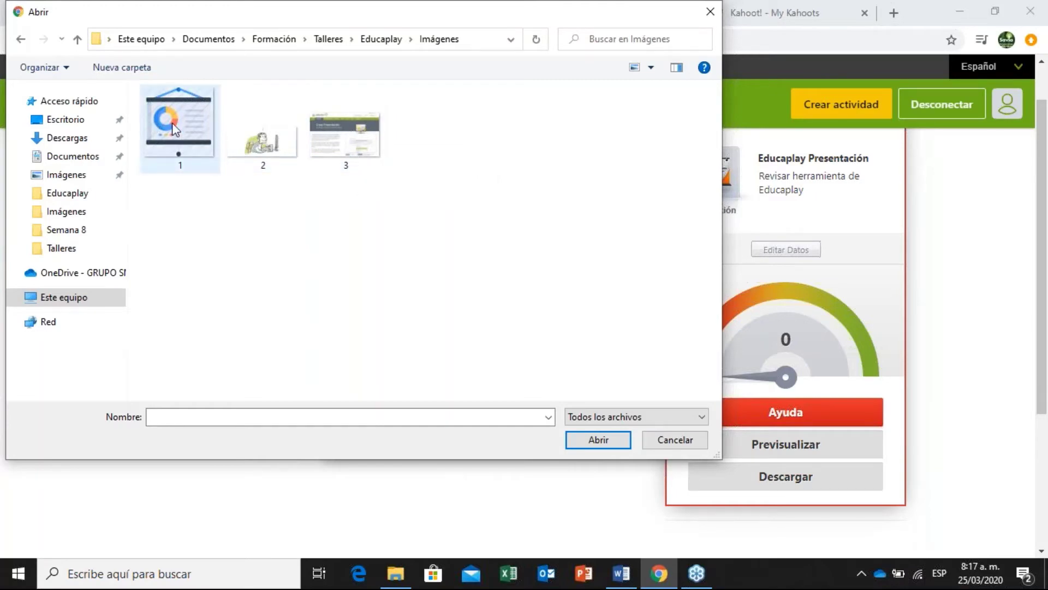
{"action": "double_click", "coordinate": [349, 135]}
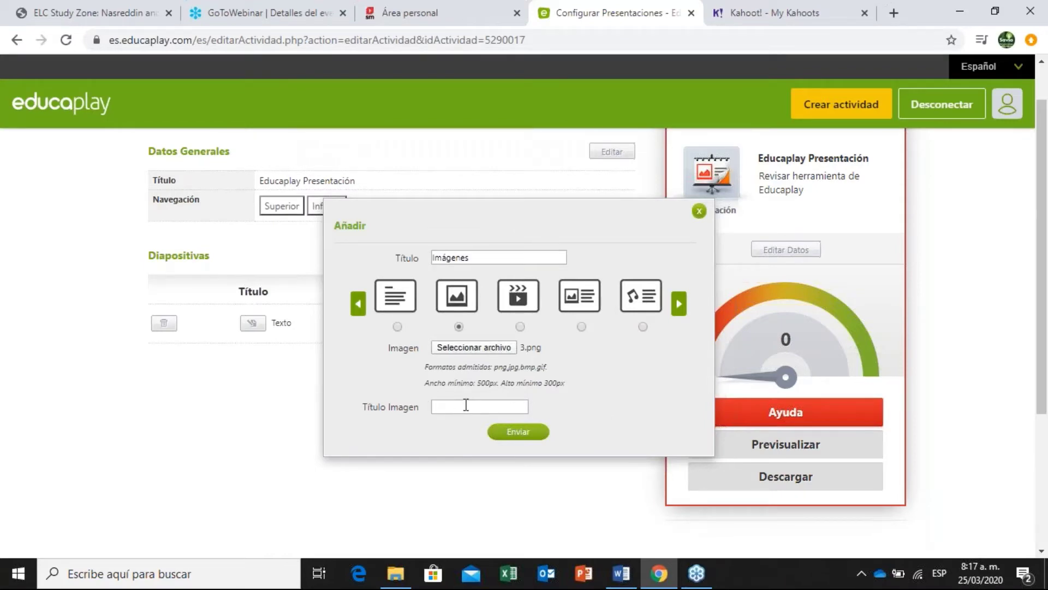
Copy the image 3 credit link from Word, paste it as the image title, and save the slide.
{"action": "left_click", "coordinate": [628, 561]}
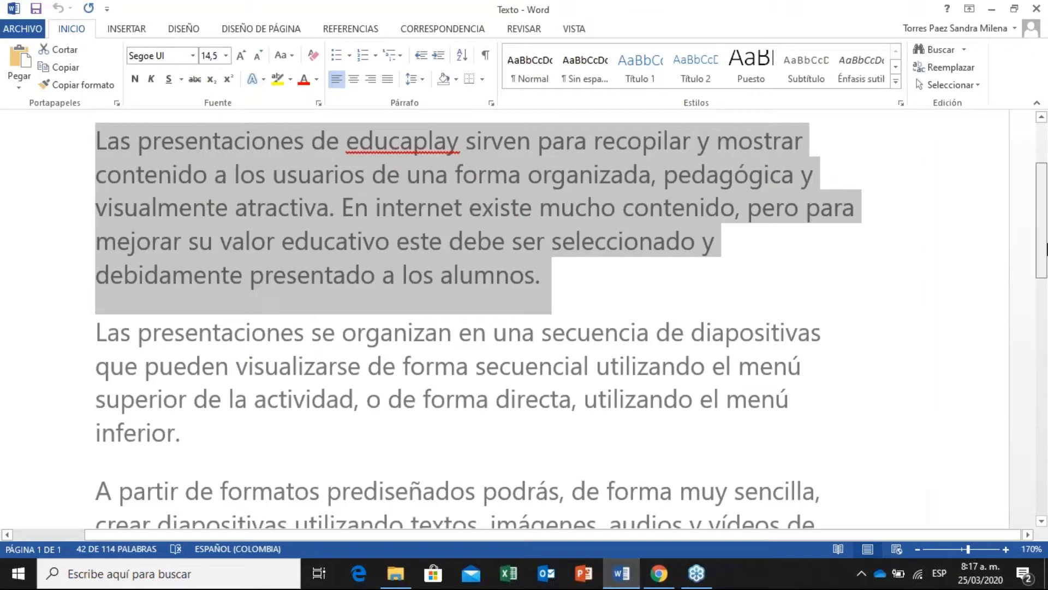
{"action": "left_click_drag", "start_coordinate": [1046, 246], "coordinate": [1046, 378]}
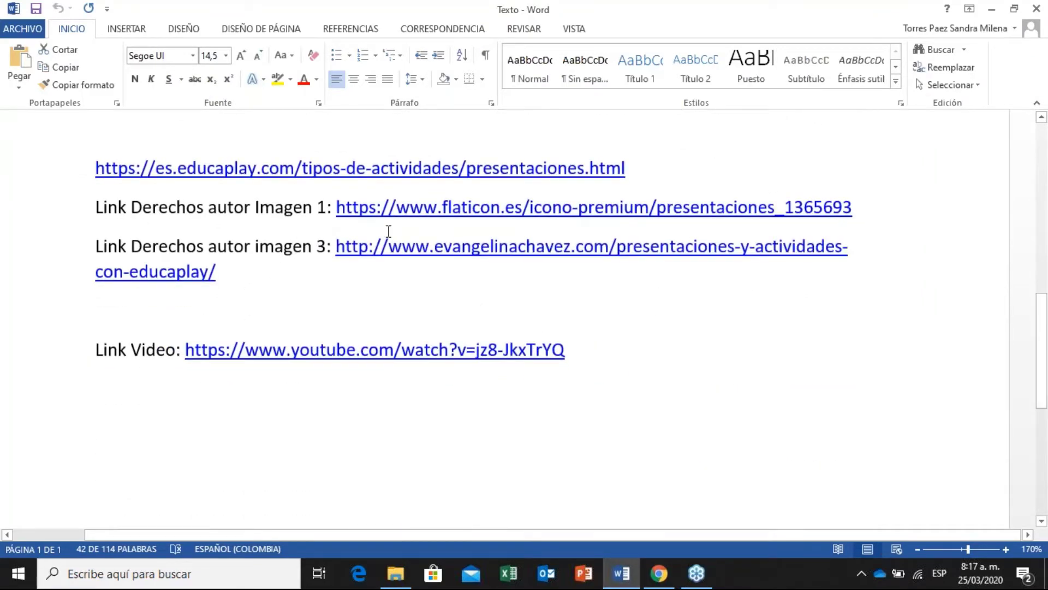
{"action": "double_click", "coordinate": [358, 262]}
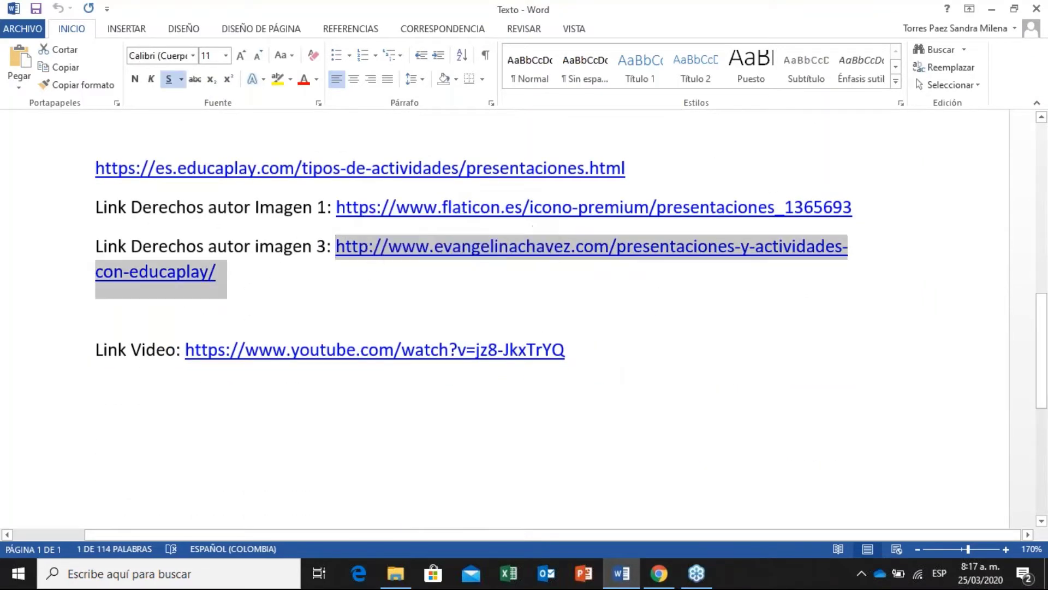
{"action": "left_click", "coordinate": [659, 574]}
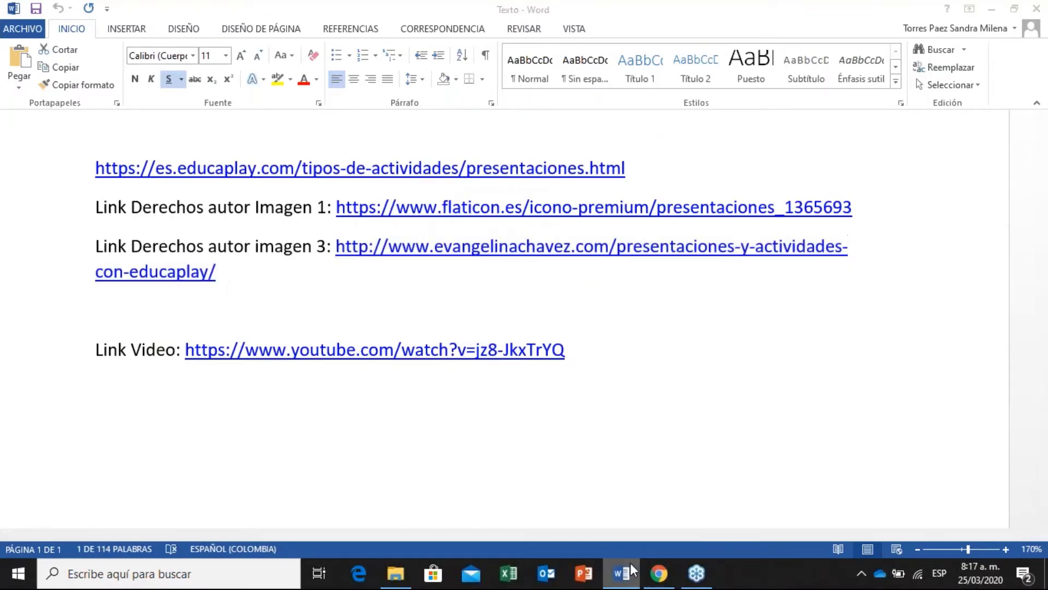
{"action": "key", "text": "ctrl+v"}
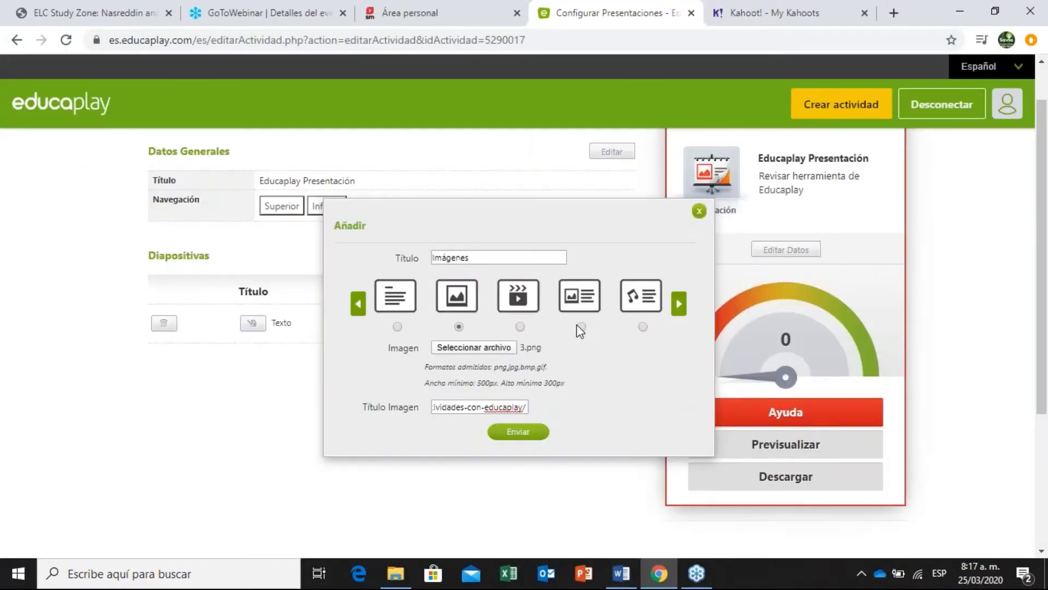
{"action": "left_click", "coordinate": [532, 431]}
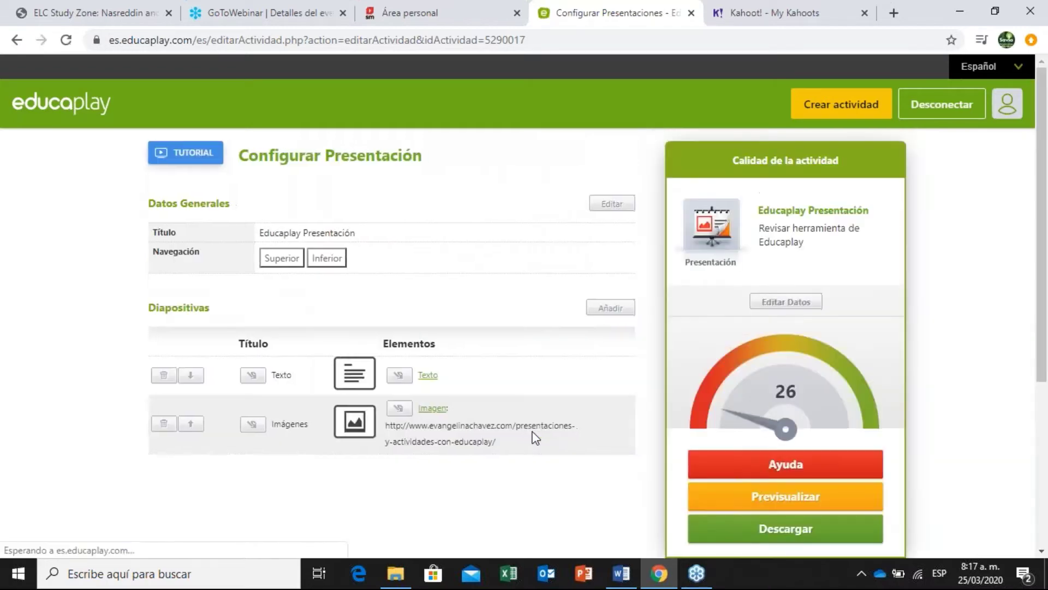
{"action": "scroll", "coordinate": [1047, 203], "scroll_direction": "down", "scroll_amount": 2}
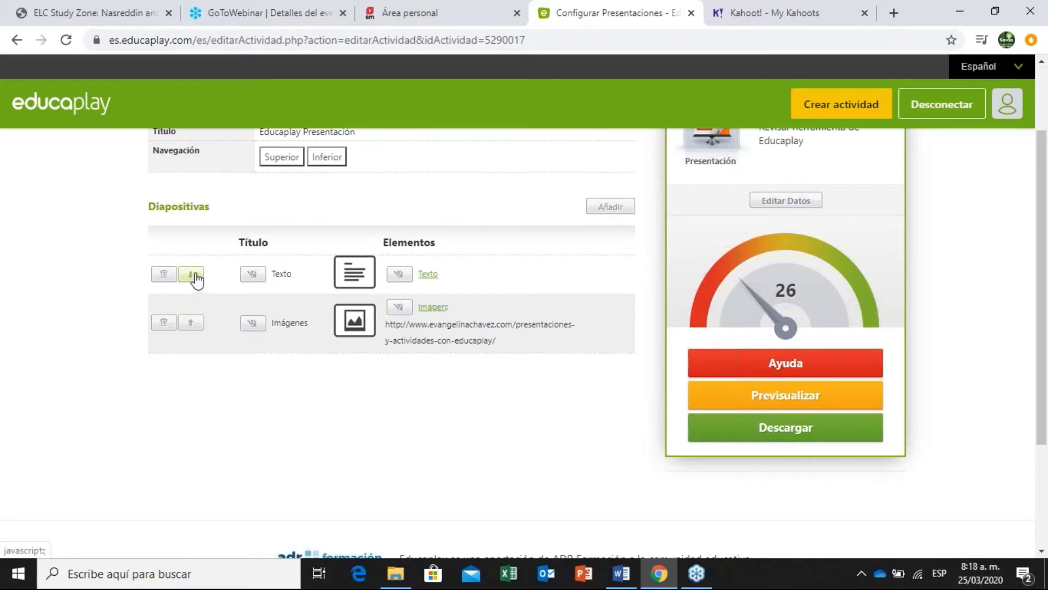
{"action": "left_click", "coordinate": [197, 326]}
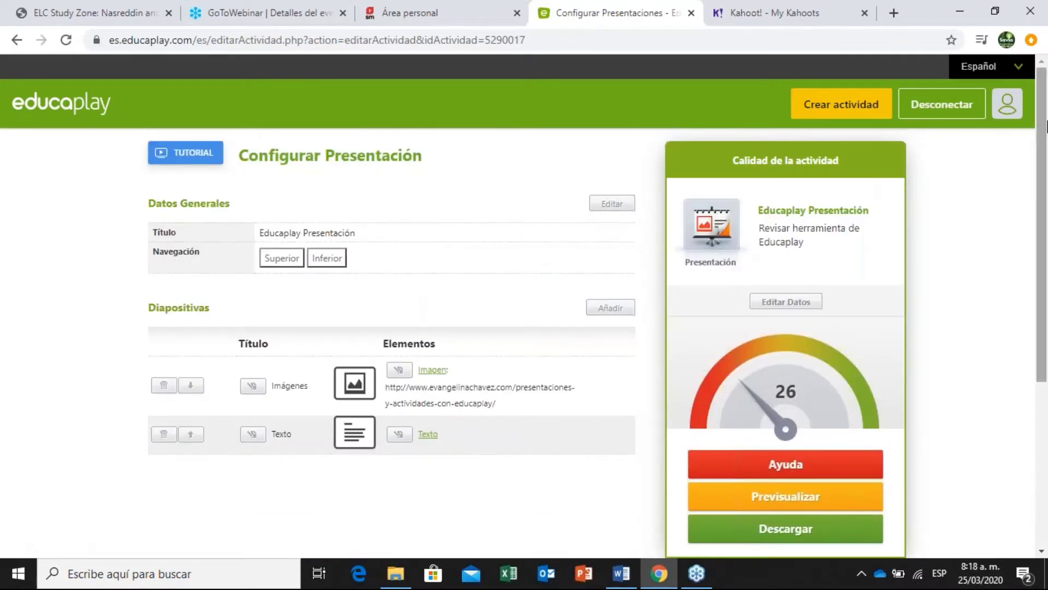
{"action": "scroll", "coordinate": [1045, 218], "scroll_direction": "down", "scroll_amount": 3}
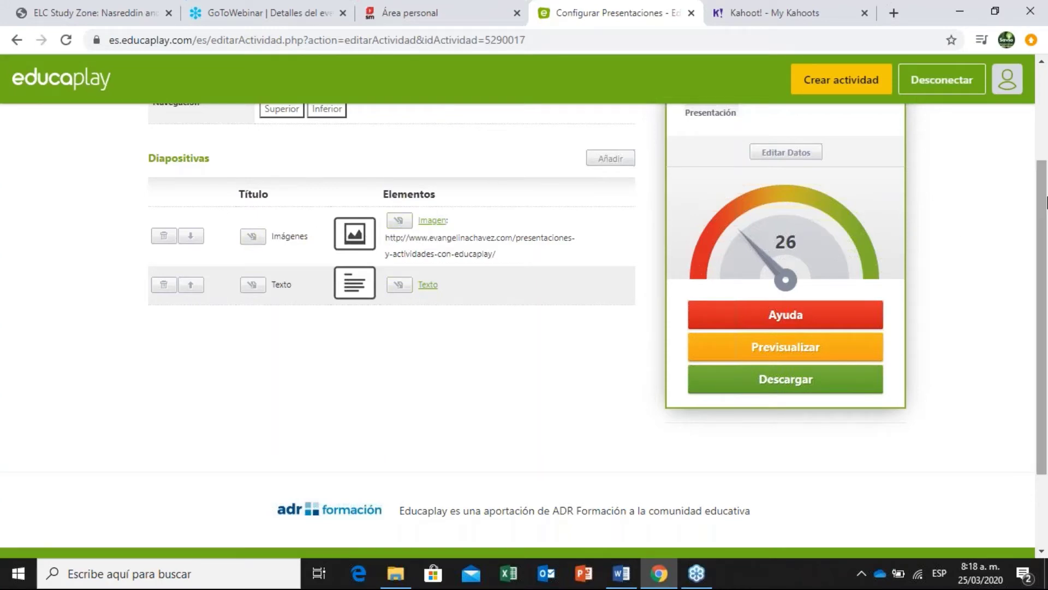
{"action": "scroll", "coordinate": [1046, 213], "scroll_direction": "down", "scroll_amount": 1}
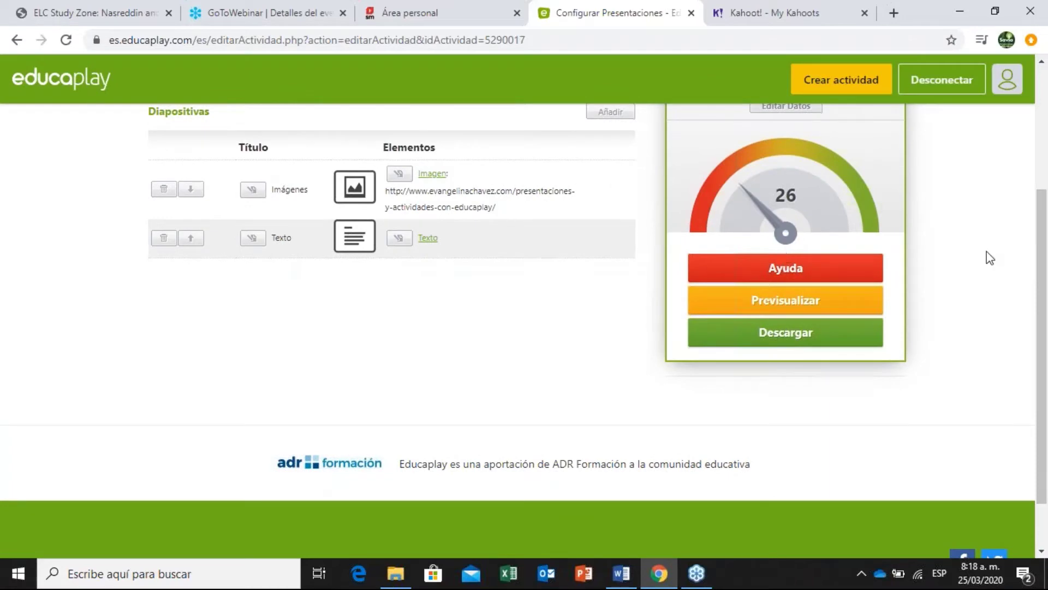
{"action": "scroll", "coordinate": [1037, 221], "scroll_direction": "up", "scroll_amount": 2}
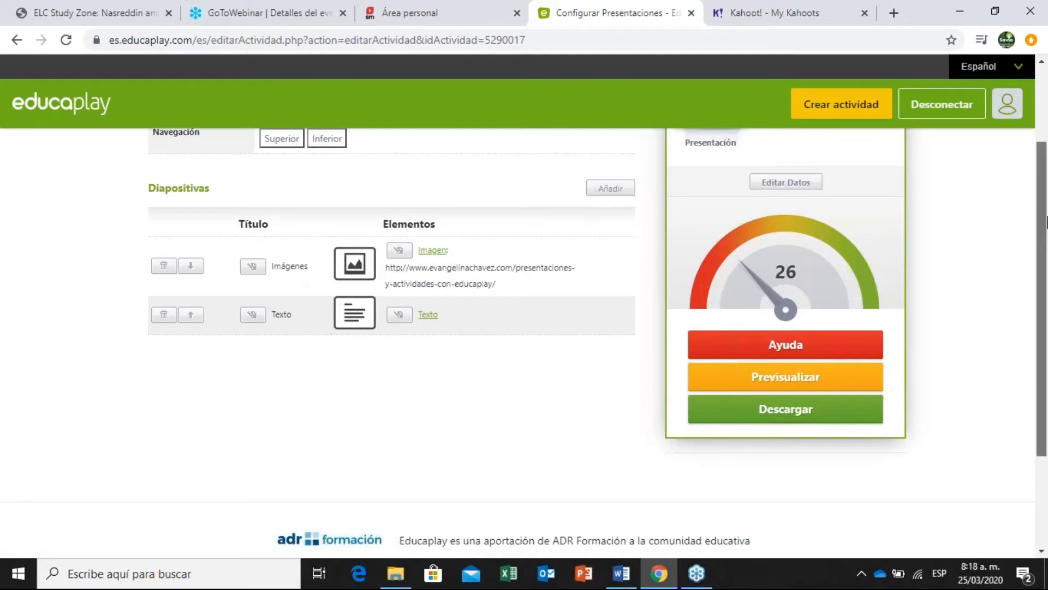
{"action": "scroll", "coordinate": [1045, 188], "scroll_direction": "up", "scroll_amount": 1}
{"action": "left_click_drag", "start_coordinate": [1045, 188], "coordinate": [1046, 71]}
{"action": "left_click", "coordinate": [841, 104]}
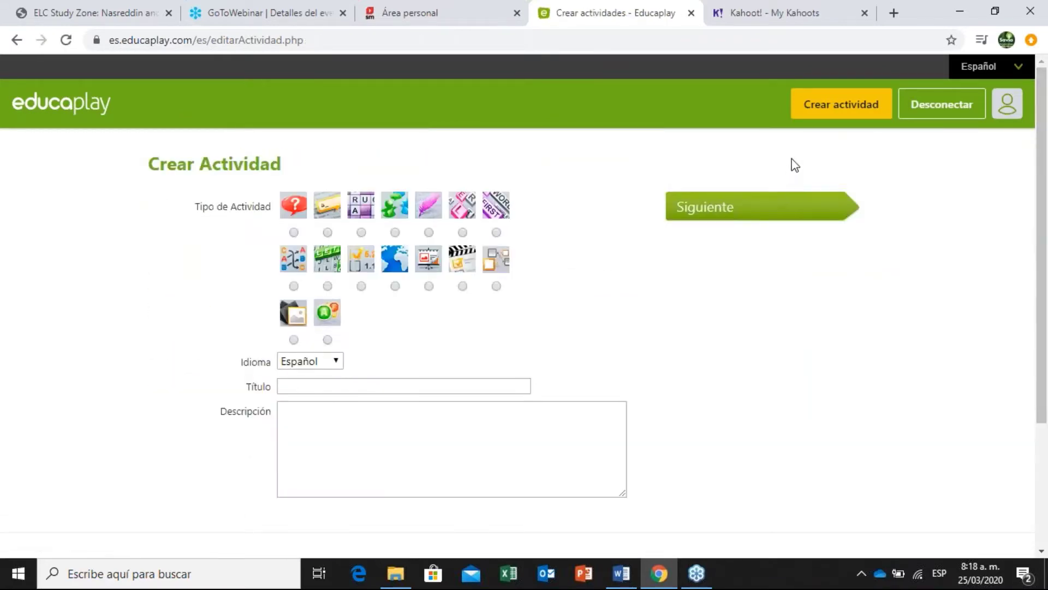
{"action": "left_click", "coordinate": [17, 40]}
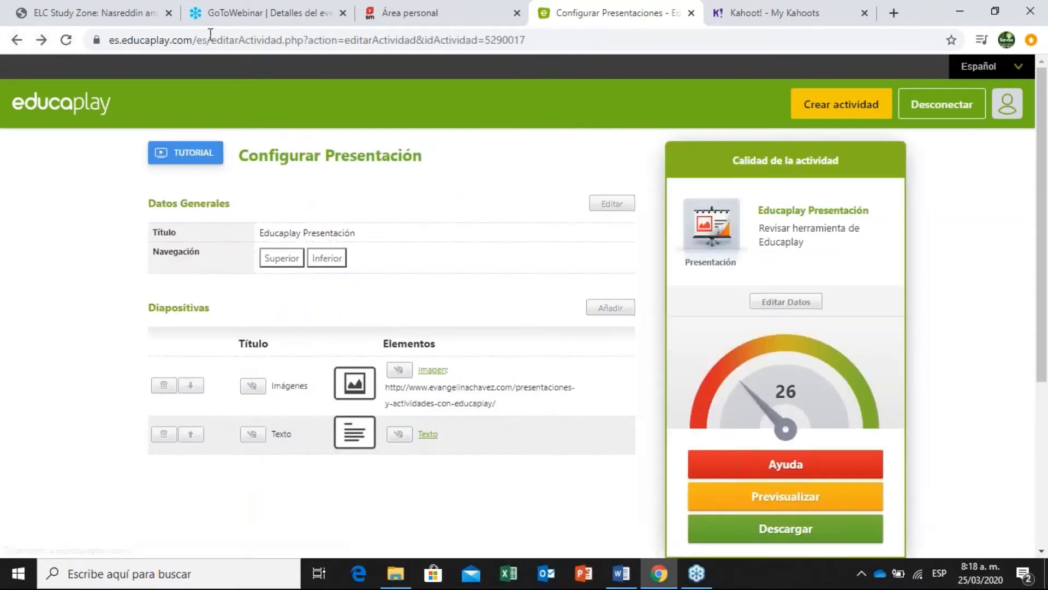
{"action": "scroll", "coordinate": [1045, 274], "scroll_direction": "down", "scroll_amount": 1}
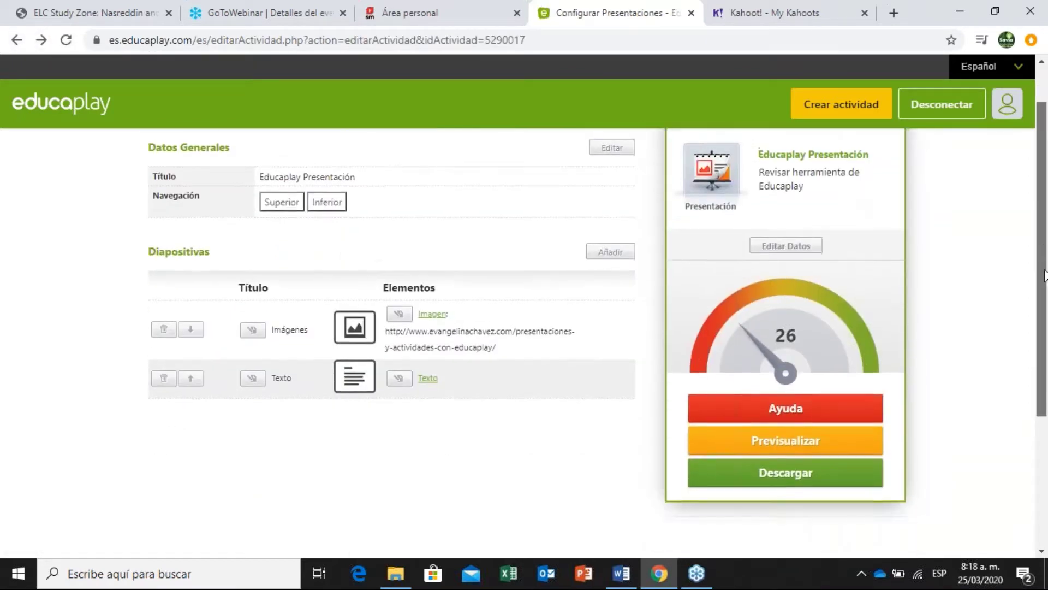
{"action": "scroll", "coordinate": [1045, 275], "scroll_direction": "up", "scroll_amount": 1}
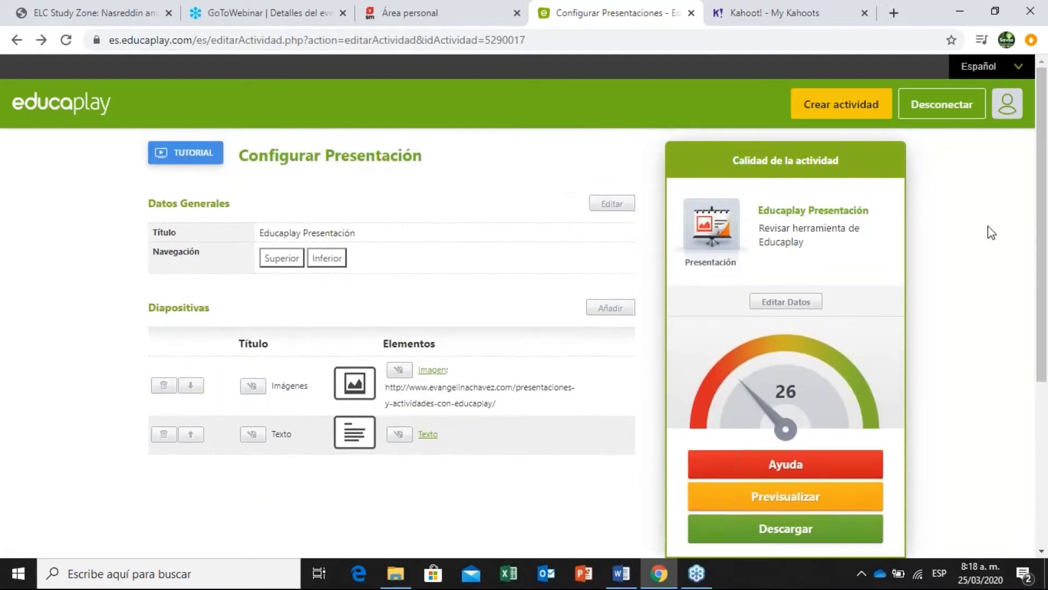
{"action": "left_click", "coordinate": [786, 302]}
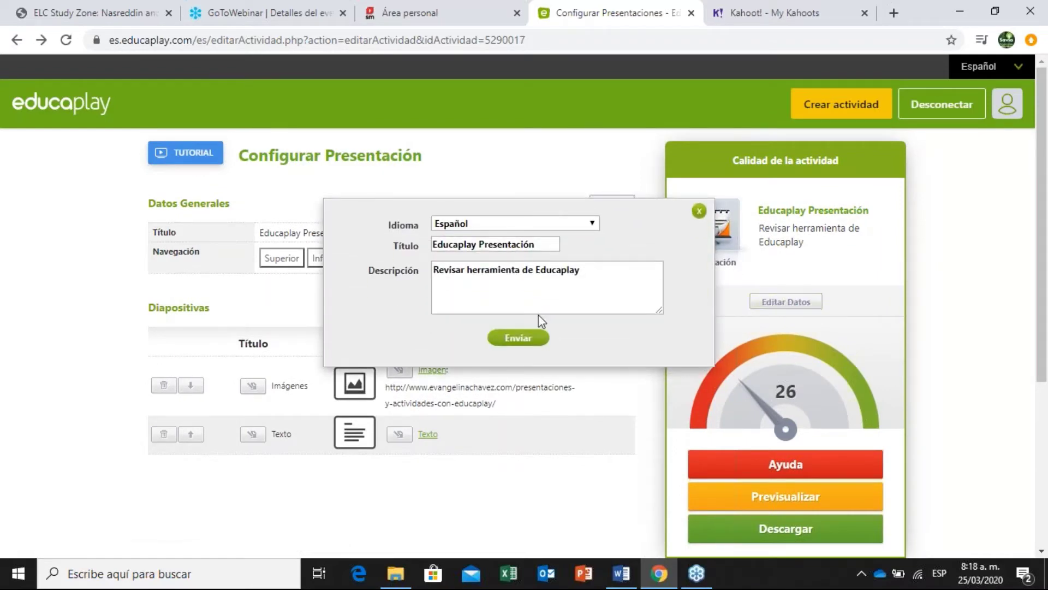
{"action": "left_click", "coordinate": [700, 211]}
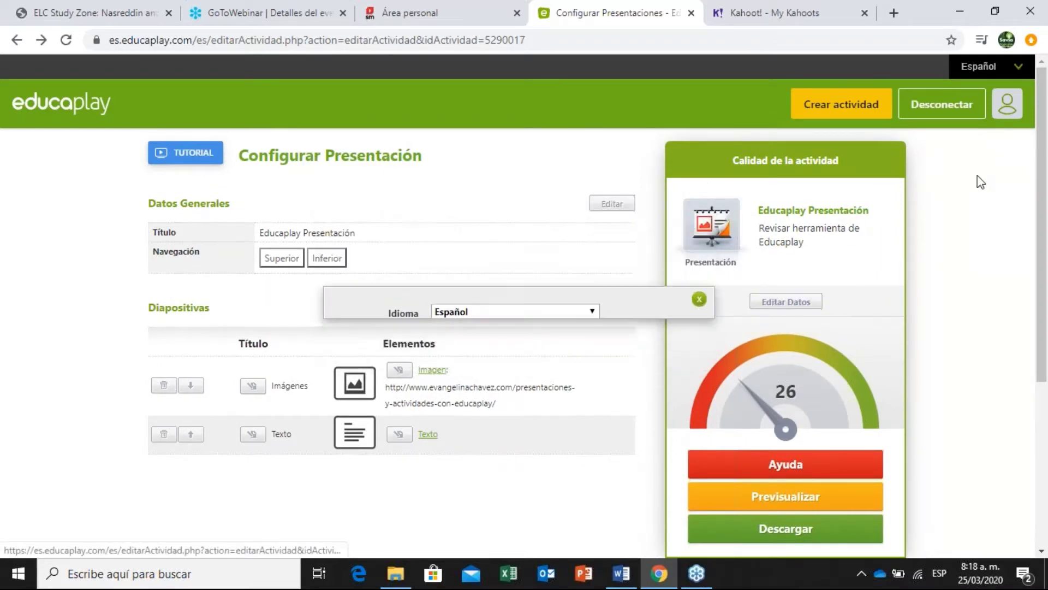
{"action": "scroll", "coordinate": [785, 334], "scroll_direction": "down", "scroll_amount": 2}
{"action": "left_click", "coordinate": [787, 350]}
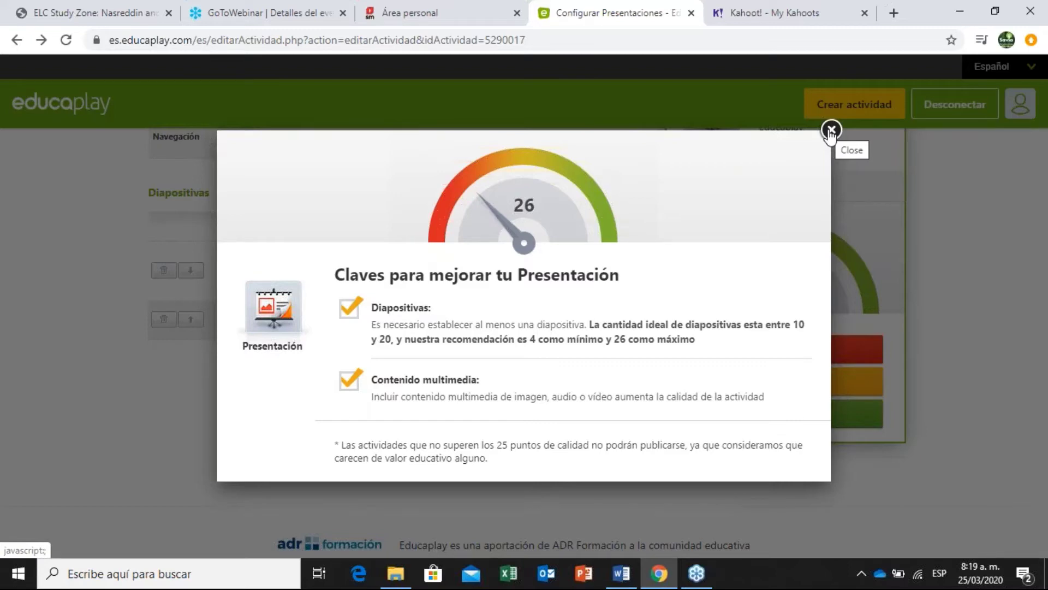
{"action": "left_click", "coordinate": [830, 132]}
{"action": "scroll", "coordinate": [1043, 240], "scroll_direction": "down", "scroll_amount": 1}
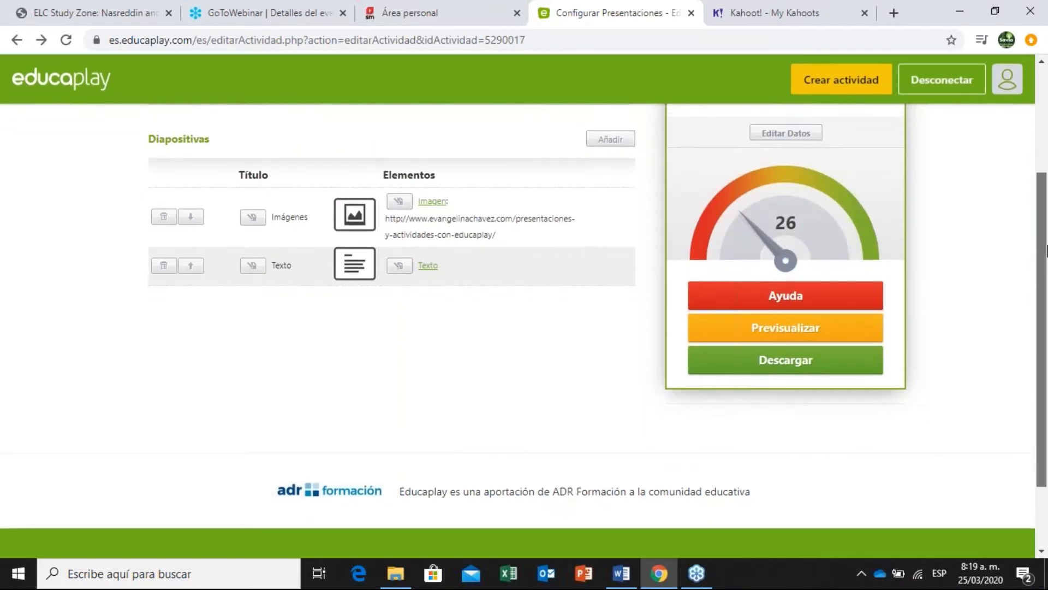
Add a new slide with the video layout titled 'Video'.
{"action": "left_click", "coordinate": [617, 132]}
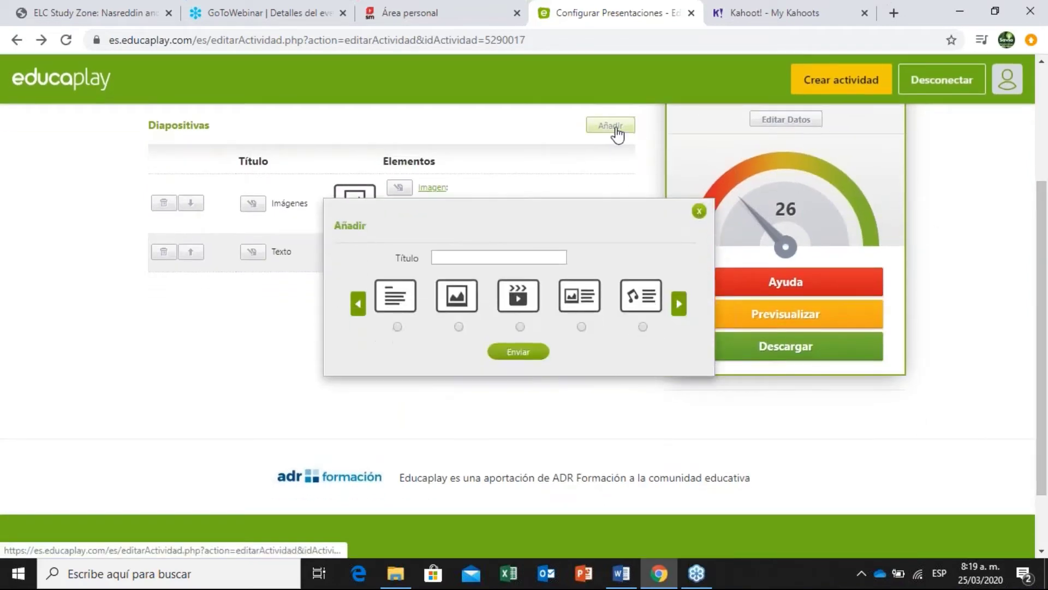
{"action": "left_click", "coordinate": [520, 327]}
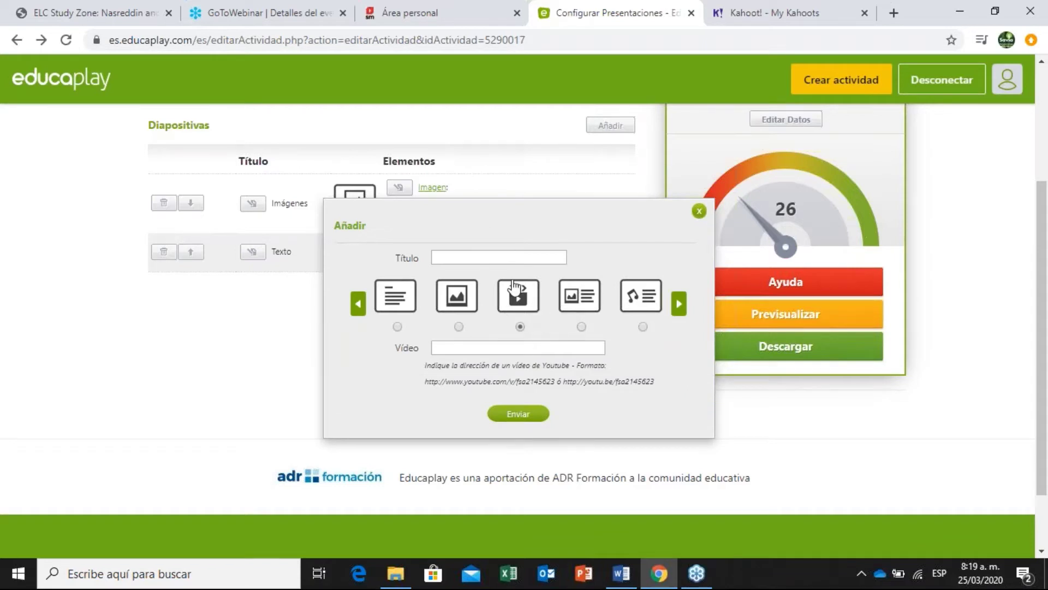
{"action": "left_click", "coordinate": [487, 257]}
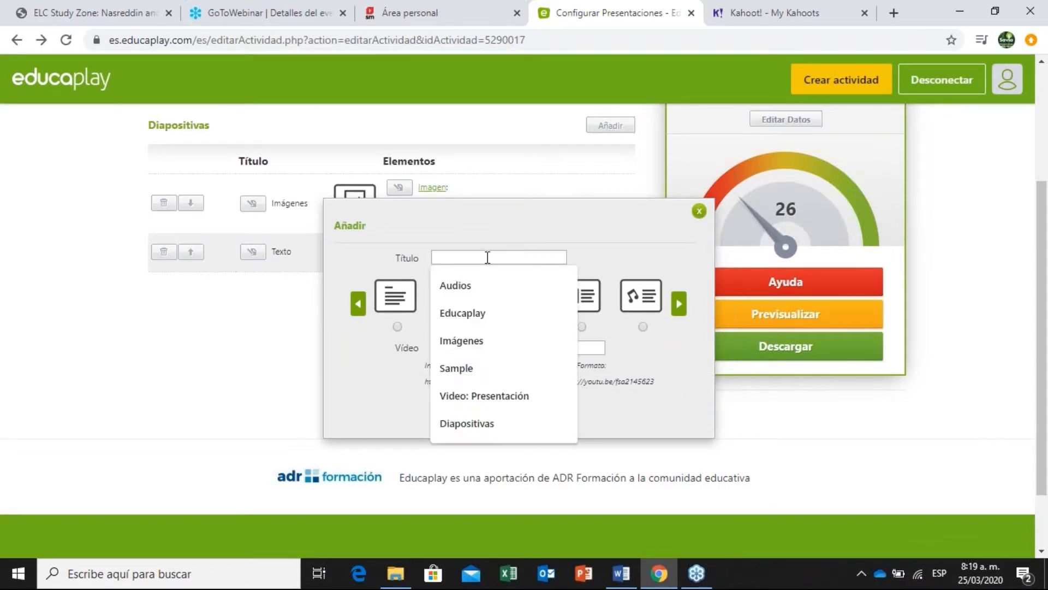
{"action": "type", "text": "V"}
{"action": "key", "text": "BackSpace"}
{"action": "type", "text": "ide"}
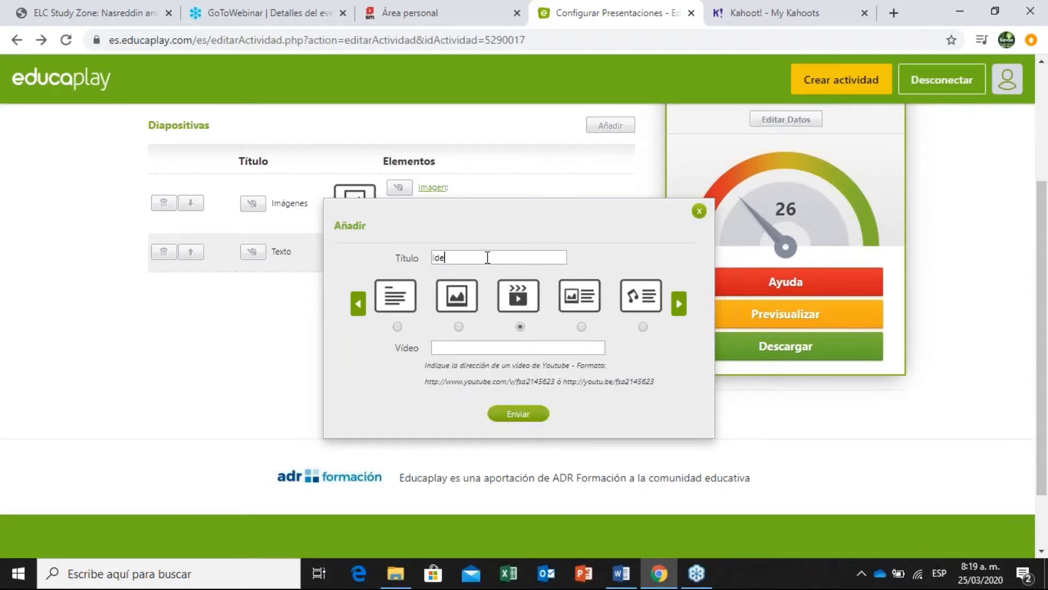
{"action": "key", "text": "BackSpace"}
{"action": "key", "text": "BackSpace"}
{"action": "key", "text": "BackSpace"}
{"action": "type", "text": "Video"}
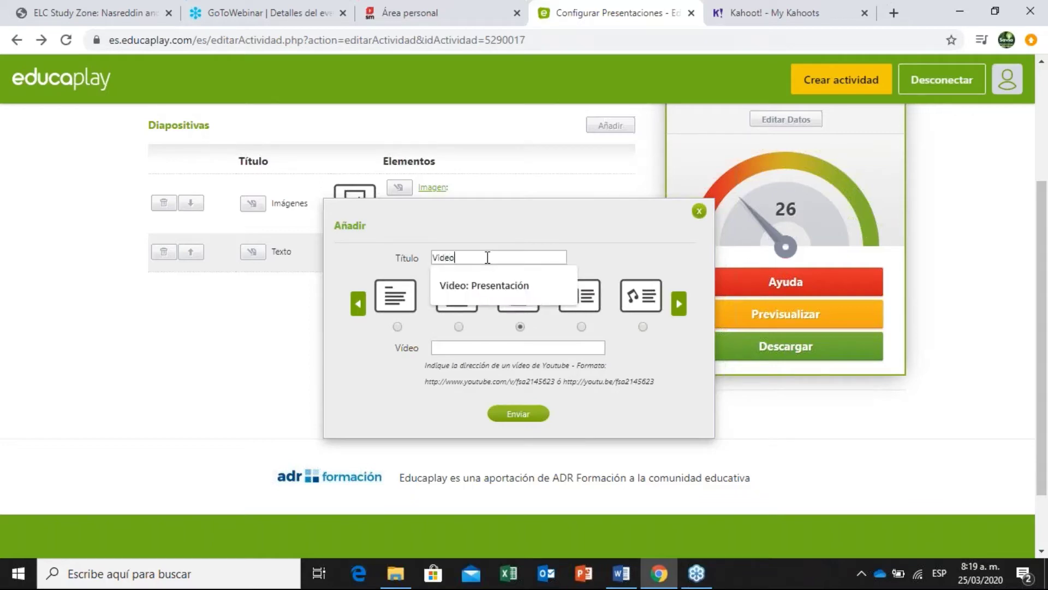
{"action": "left_click", "coordinate": [613, 232]}
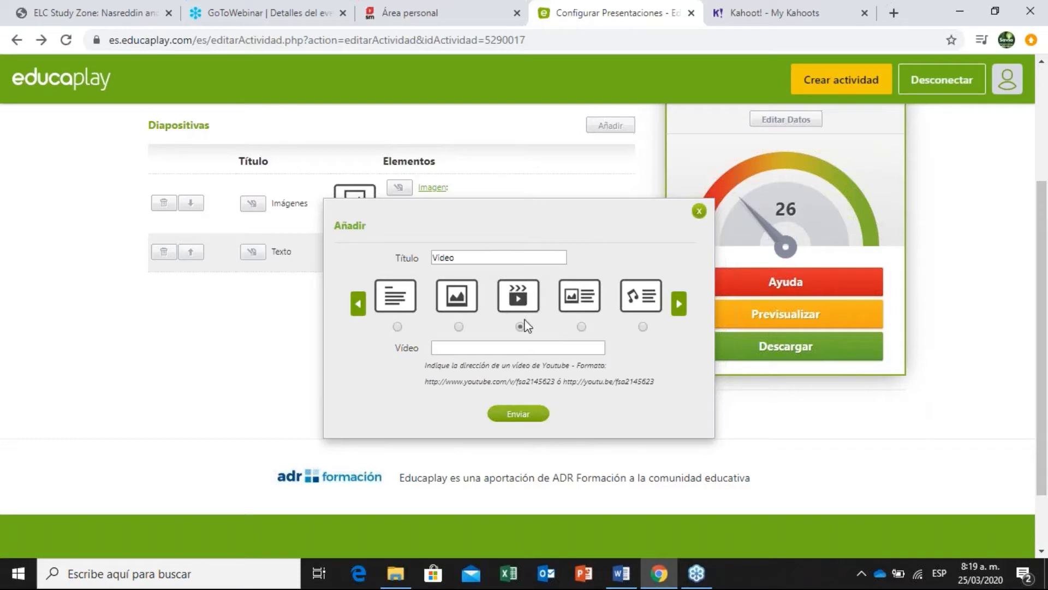
Copy the YouTube link from Word into the Vídeo field and submit the slide.
{"action": "left_click", "coordinate": [518, 344]}
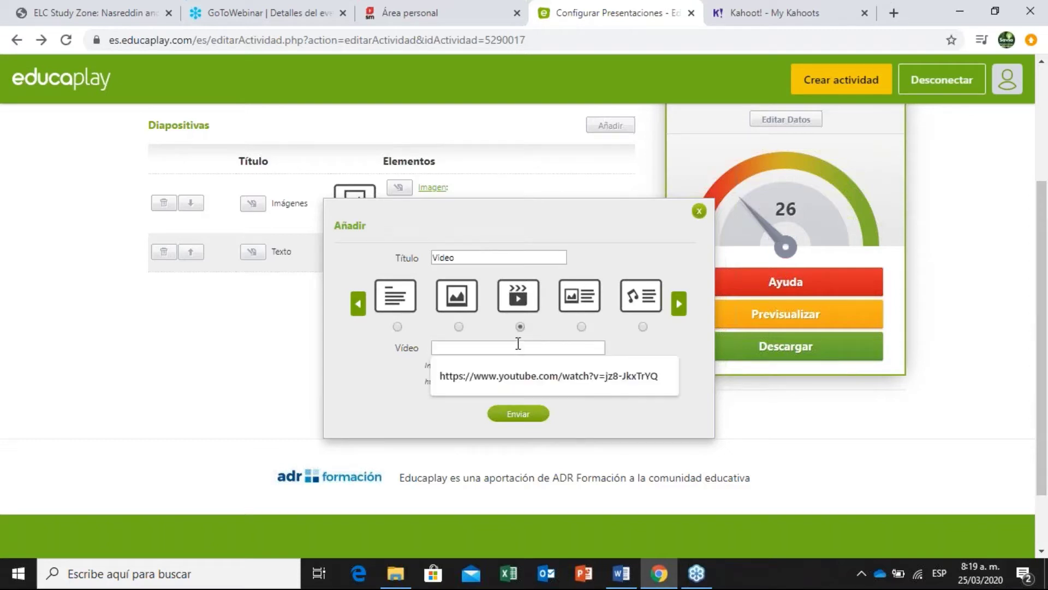
{"action": "left_click", "coordinate": [747, 400]}
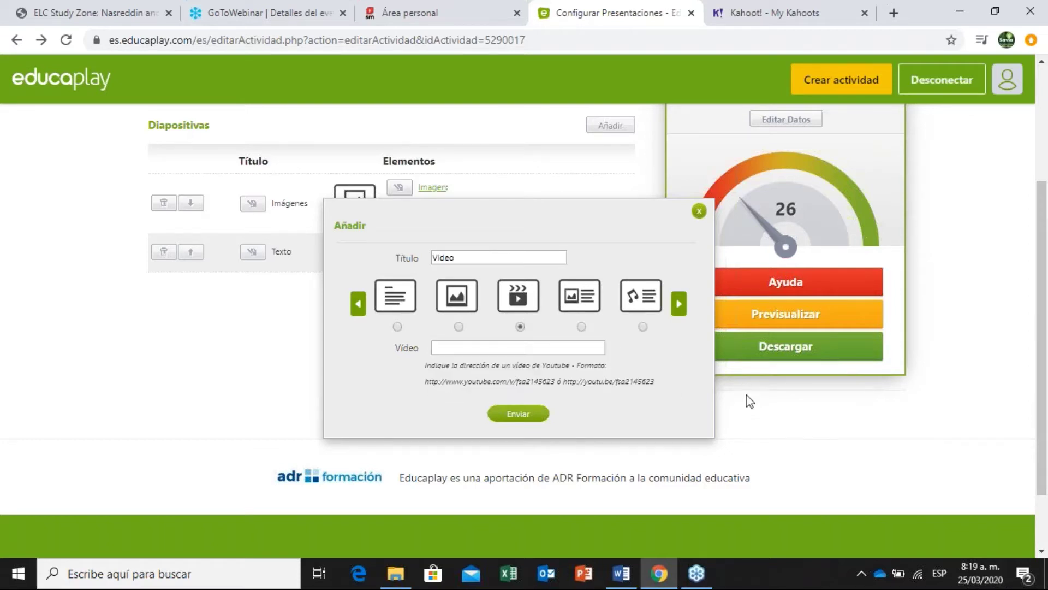
{"action": "left_click", "coordinate": [636, 562]}
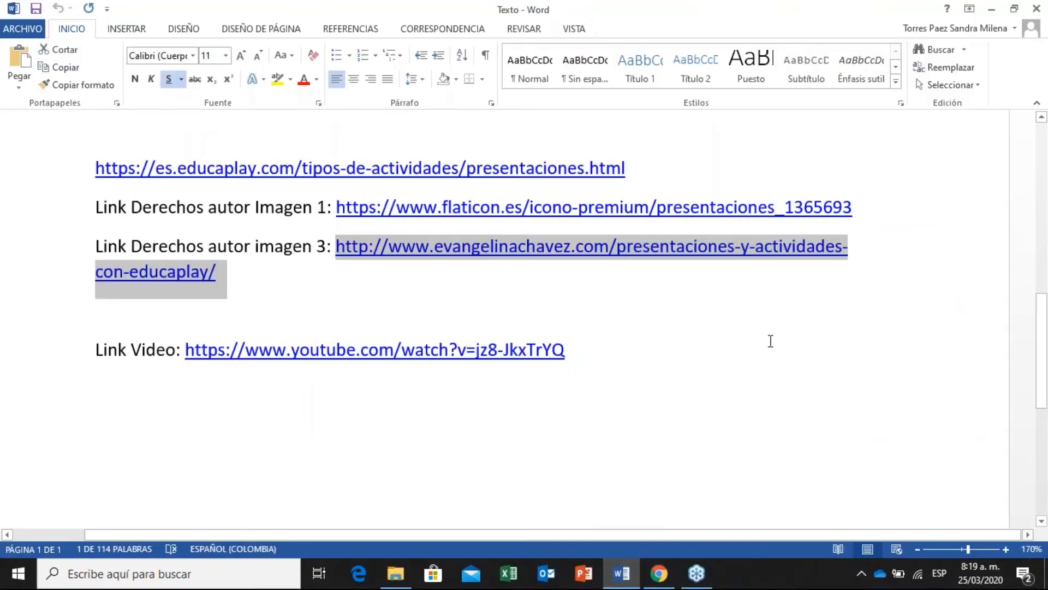
{"action": "left_click", "coordinate": [771, 341]}
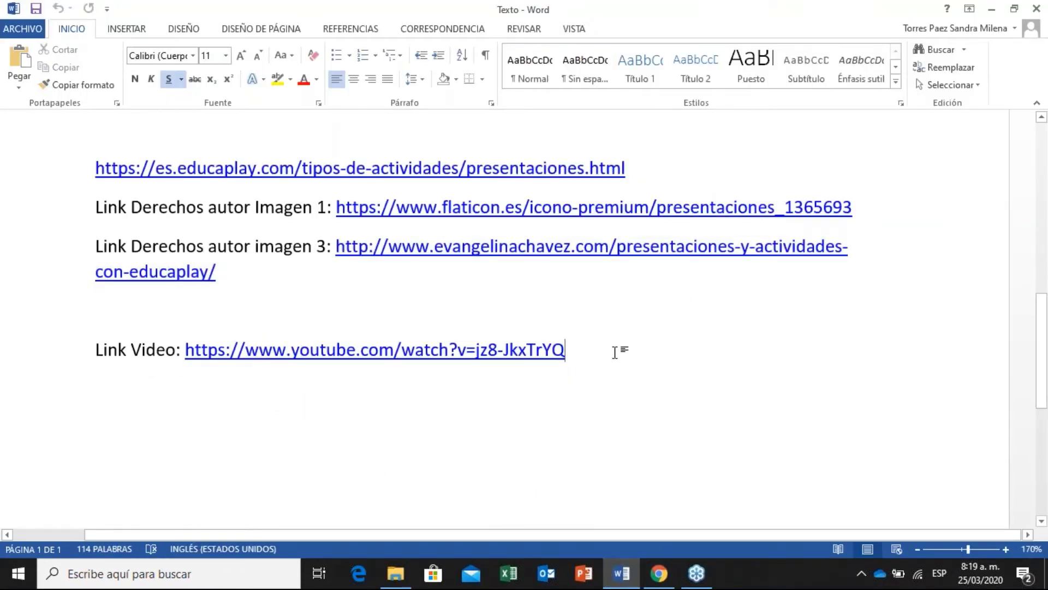
{"action": "left_click_drag", "start_coordinate": [617, 355], "coordinate": [187, 361]}
{"action": "key", "text": "ctrl+c"}
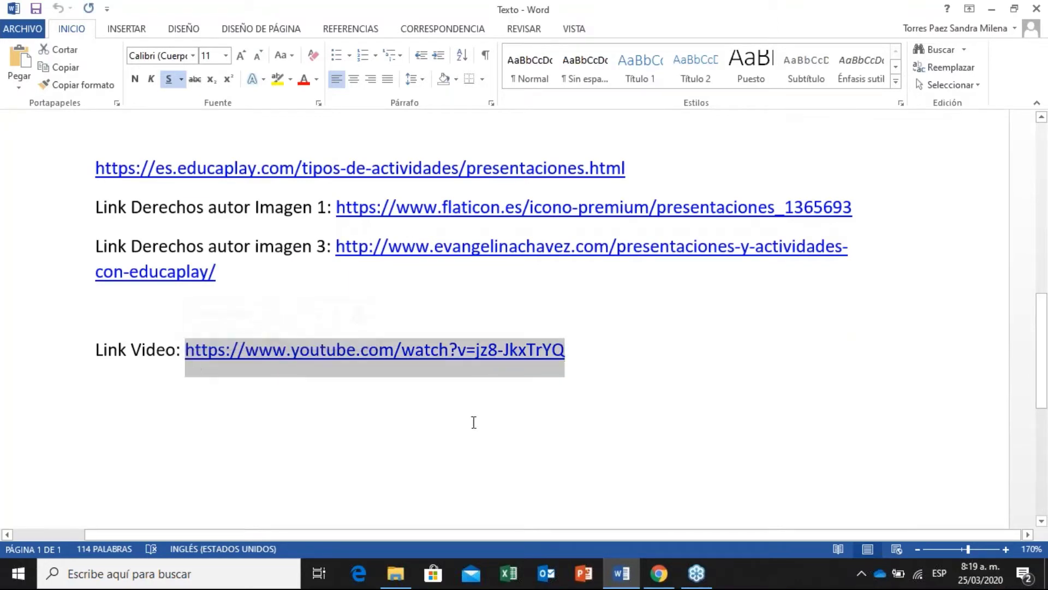
{"action": "key", "text": "alt+Tab"}
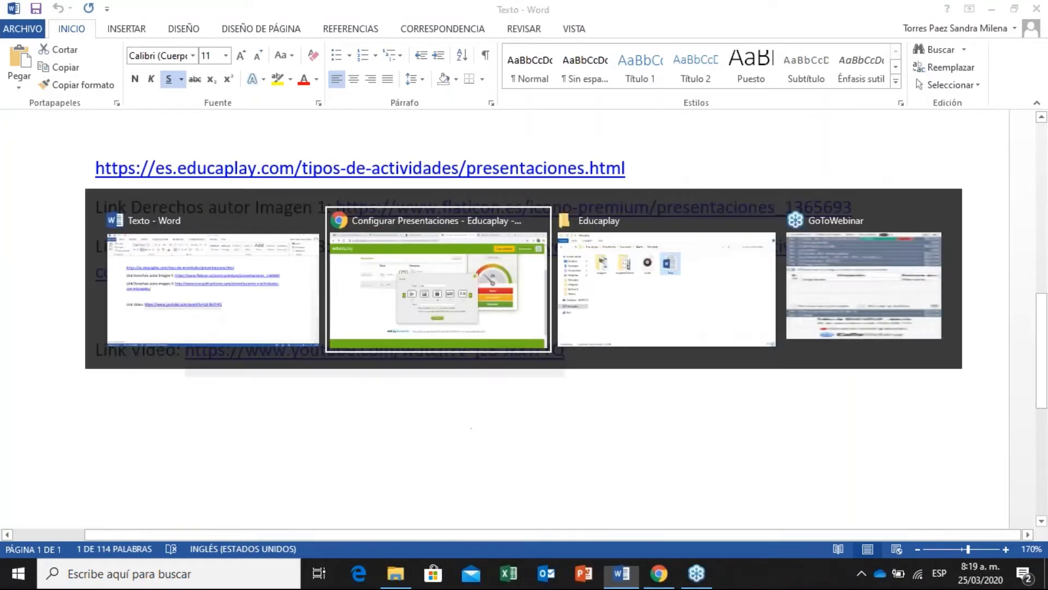
{"action": "left_click", "coordinate": [532, 346]}
{"action": "key", "text": "ctrl+v"}
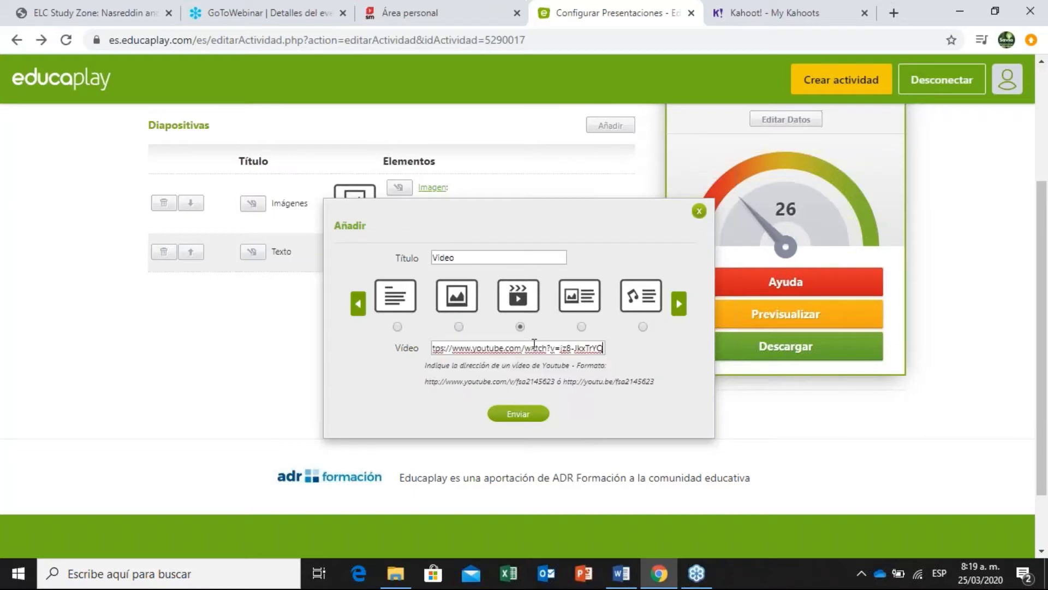
{"action": "left_click", "coordinate": [526, 415]}
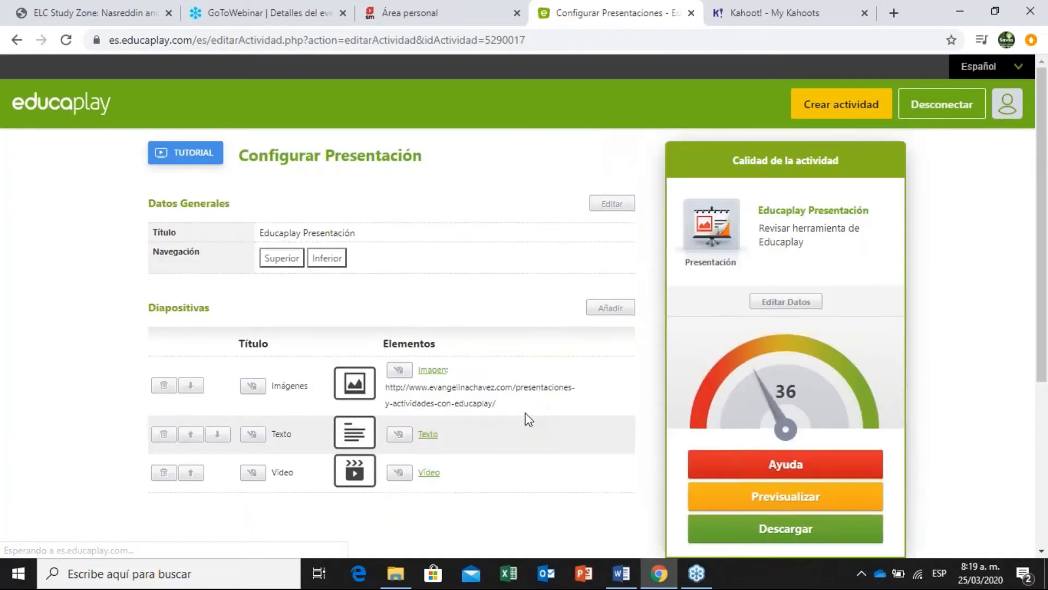
Start adding another slide from the Diapositivas section with Añadir.
{"action": "scroll", "coordinate": [1047, 188], "scroll_direction": "down", "scroll_amount": 2}
{"action": "scroll", "coordinate": [1046, 187], "scroll_direction": "down", "scroll_amount": 1}
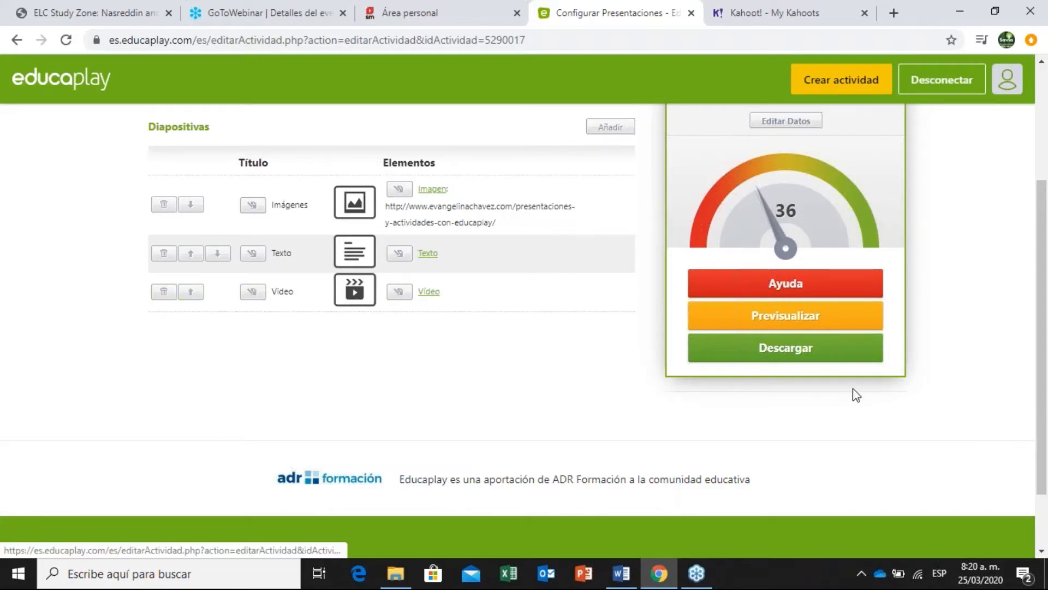
{"action": "scroll", "coordinate": [1046, 238], "scroll_direction": "up", "scroll_amount": 1}
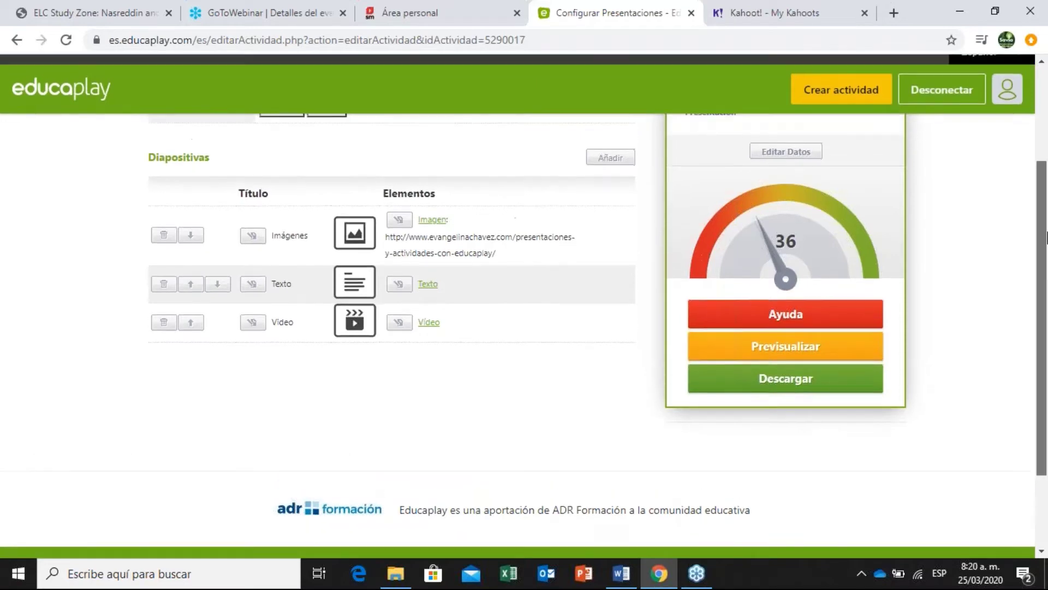
{"action": "left_click", "coordinate": [627, 163]}
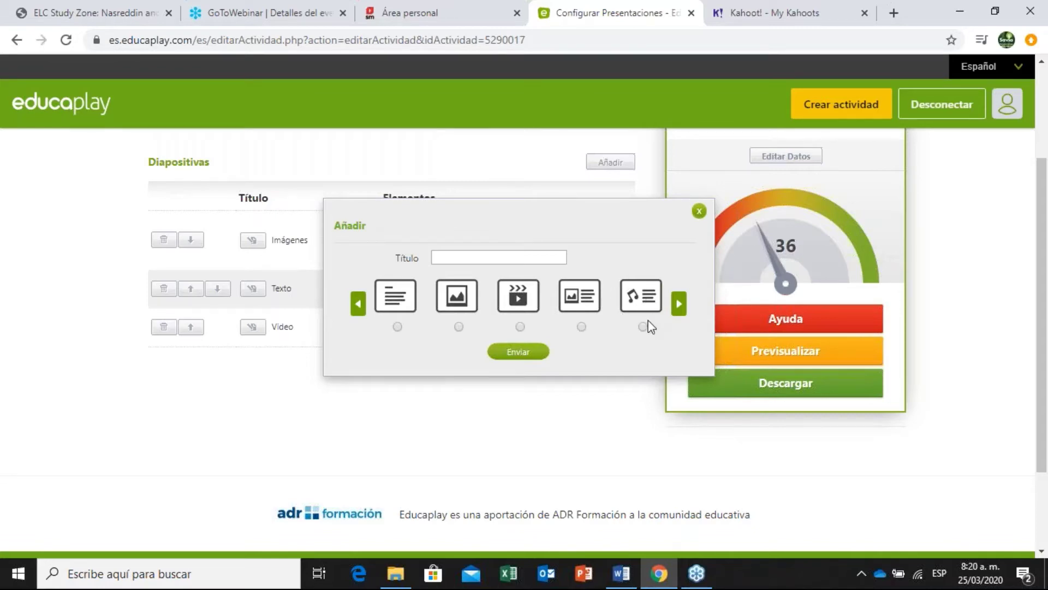
Choose the image-plus-text layout and attach image 1.png.
{"action": "left_click", "coordinate": [677, 307]}
{"action": "left_click", "coordinate": [678, 307]}
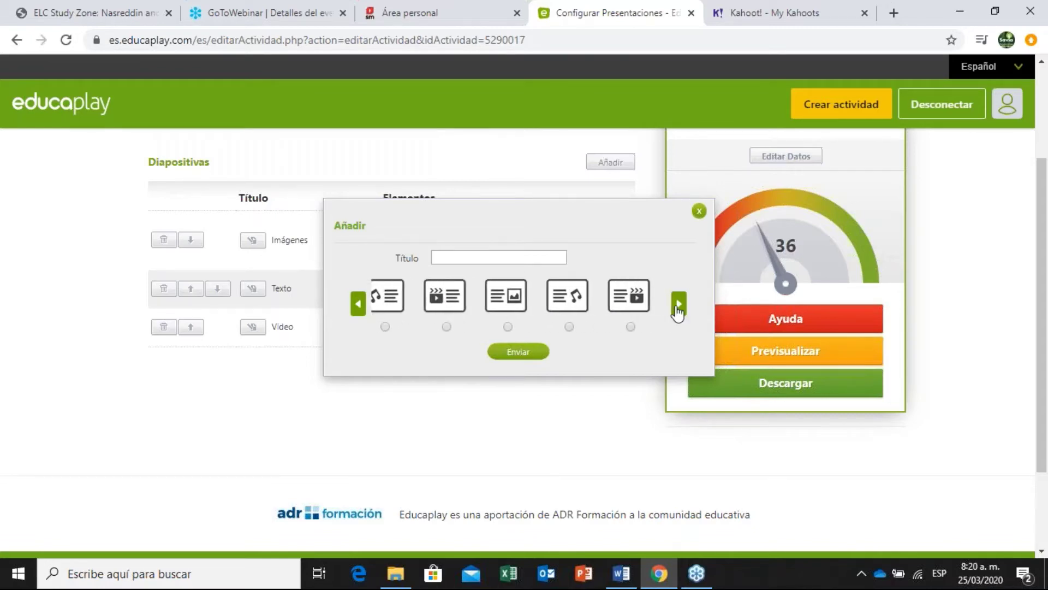
{"action": "left_click", "coordinate": [359, 304]}
{"action": "left_click", "coordinate": [359, 304]}
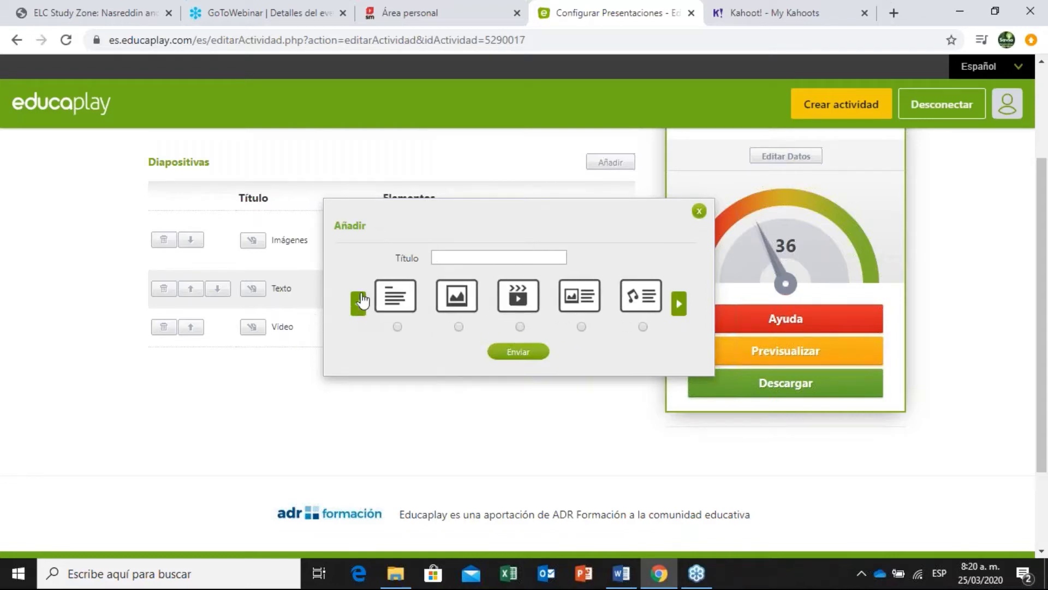
{"action": "scroll", "coordinate": [1046, 233], "scroll_direction": "down", "scroll_amount": 1}
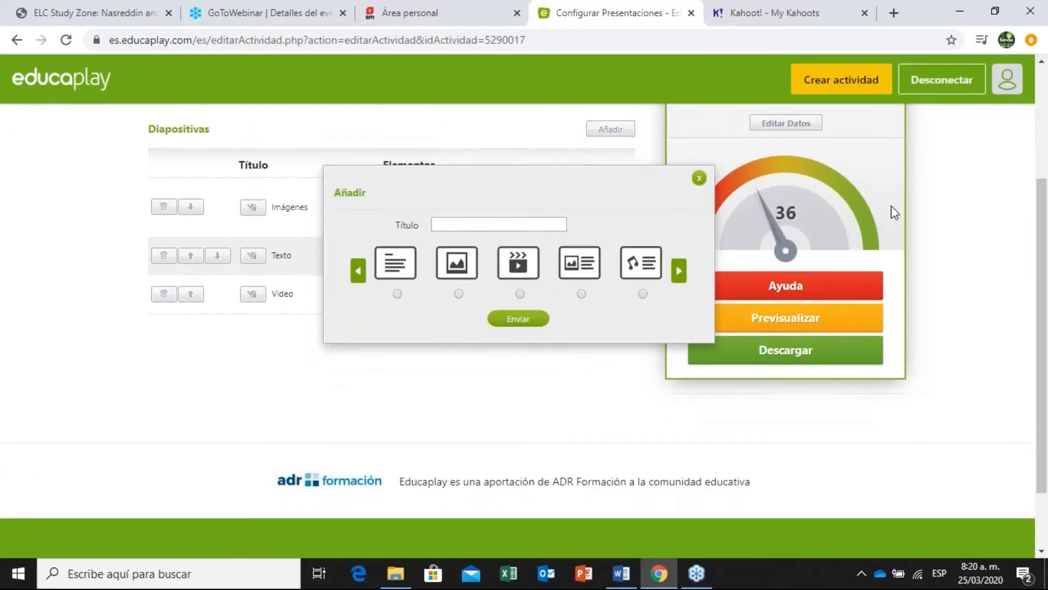
{"action": "left_click", "coordinate": [582, 294]}
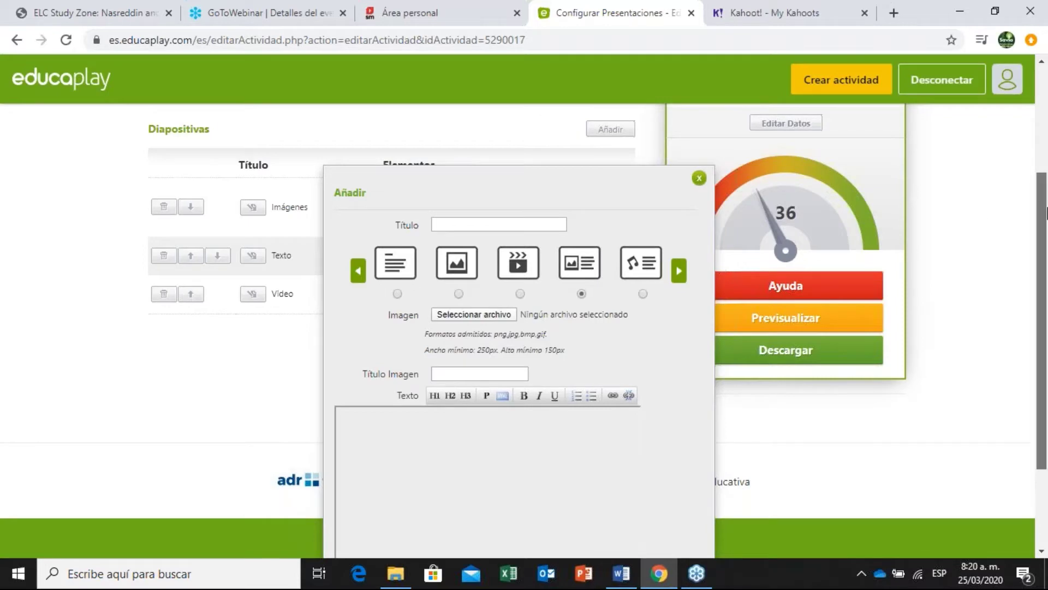
{"action": "scroll", "coordinate": [1042, 229], "scroll_direction": "down", "scroll_amount": 2}
{"action": "left_click", "coordinate": [461, 215]}
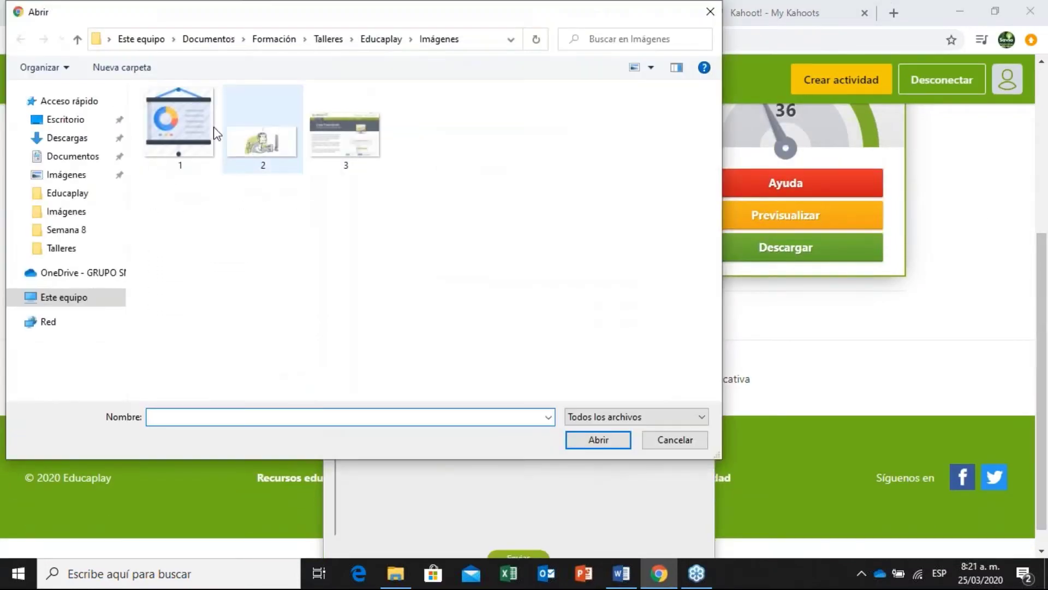
{"action": "double_click", "coordinate": [172, 124]}
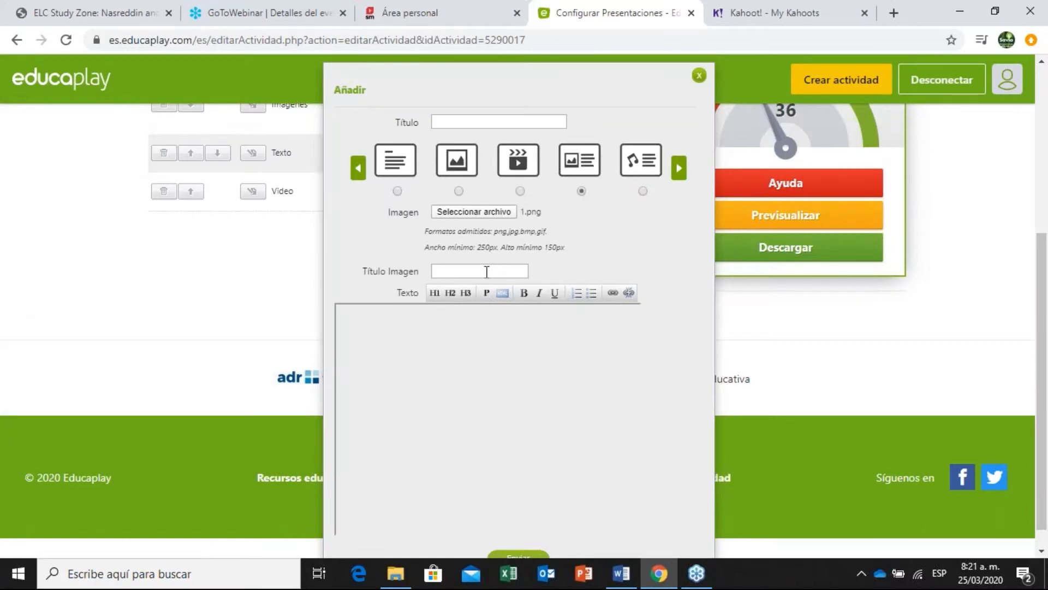
Copy the flaticon credit link from Word into Título Imagen, then return to Word.
{"action": "left_click", "coordinate": [486, 272]}
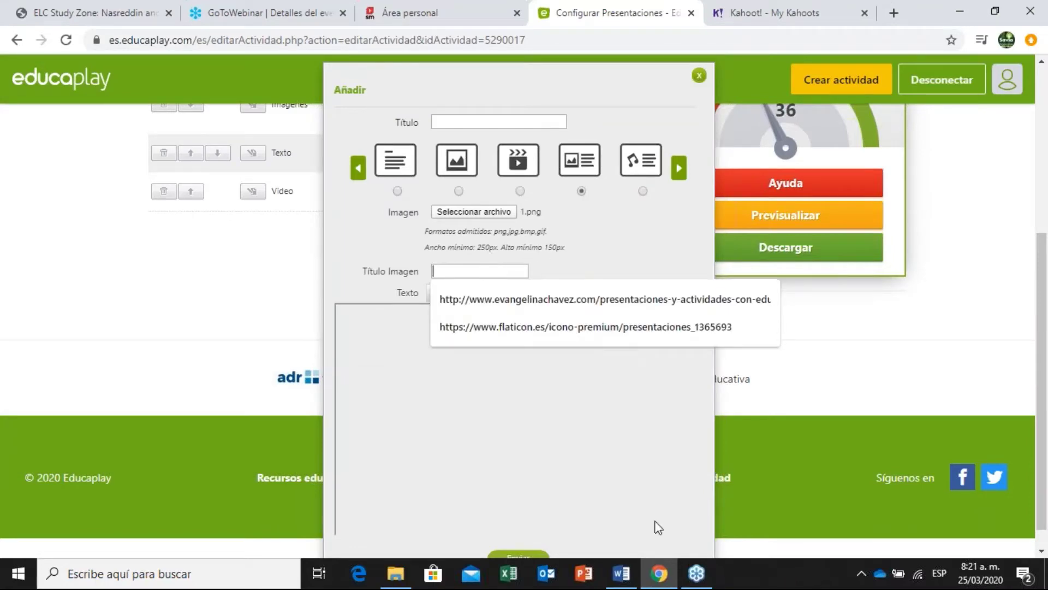
{"action": "left_click", "coordinate": [621, 573]}
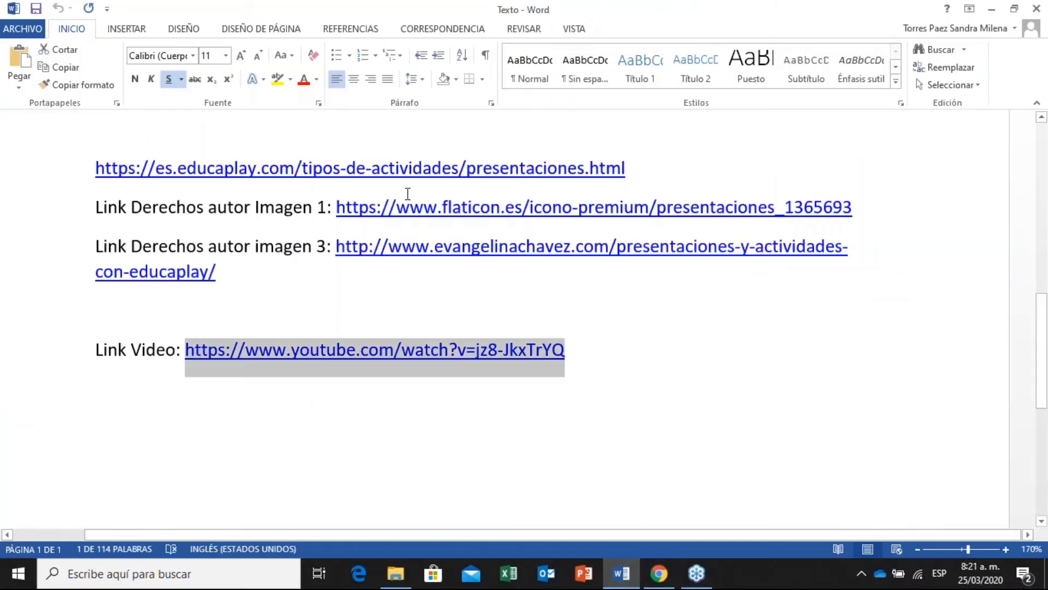
{"action": "left_click_drag", "start_coordinate": [856, 208], "coordinate": [352, 208]}
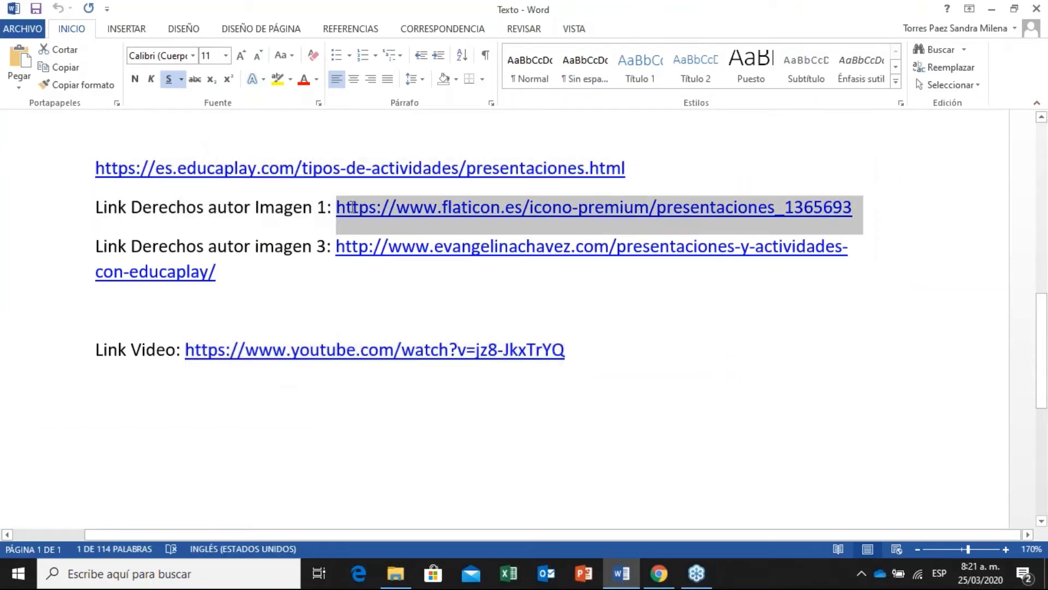
{"action": "key", "text": "alt+Tab"}
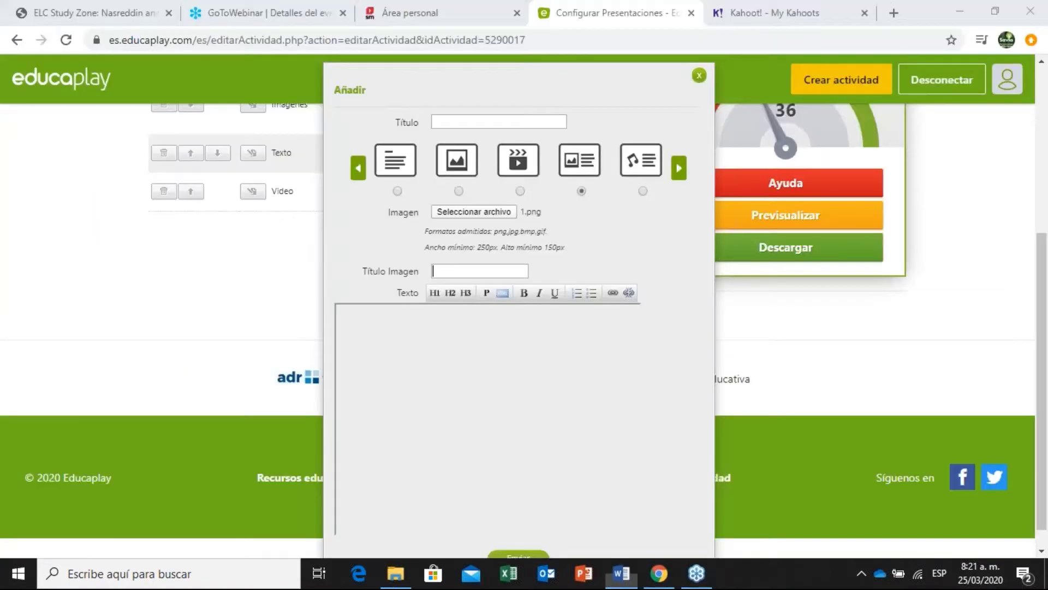
{"action": "key", "text": "ctrl+v"}
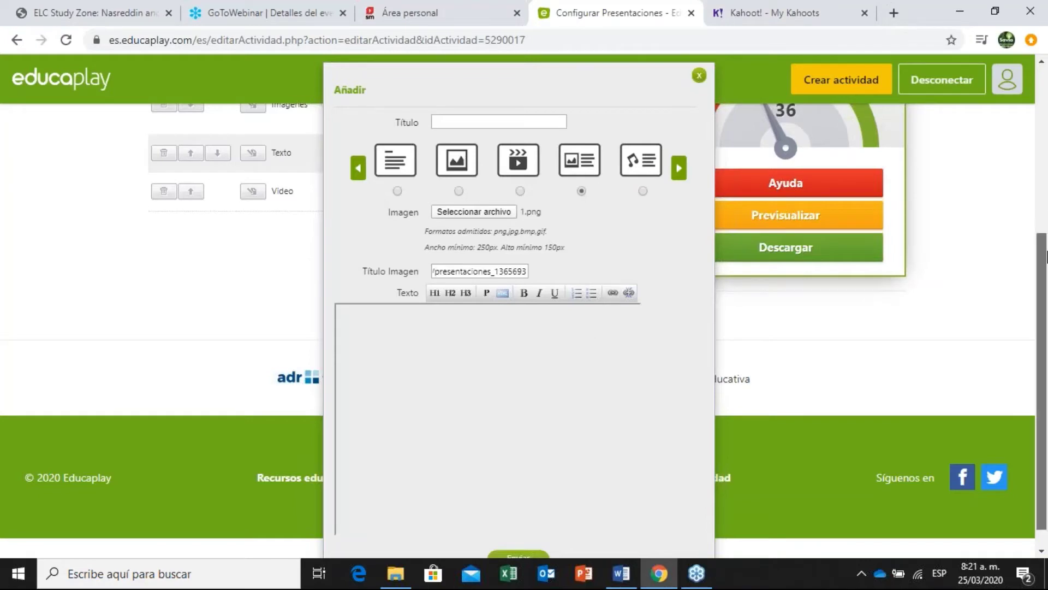
{"action": "scroll", "coordinate": [1045, 230], "scroll_direction": "down", "scroll_amount": 1}
{"action": "left_click", "coordinate": [510, 362]}
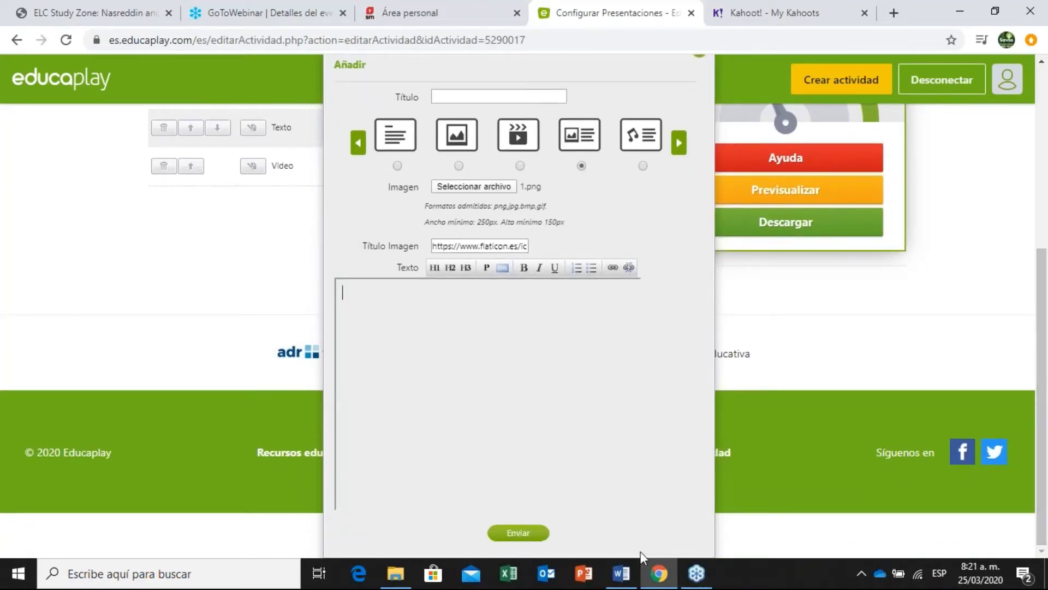
{"action": "left_click", "coordinate": [621, 573]}
{"action": "scroll", "coordinate": [102, 169], "scroll_direction": "up", "scroll_amount": 6}
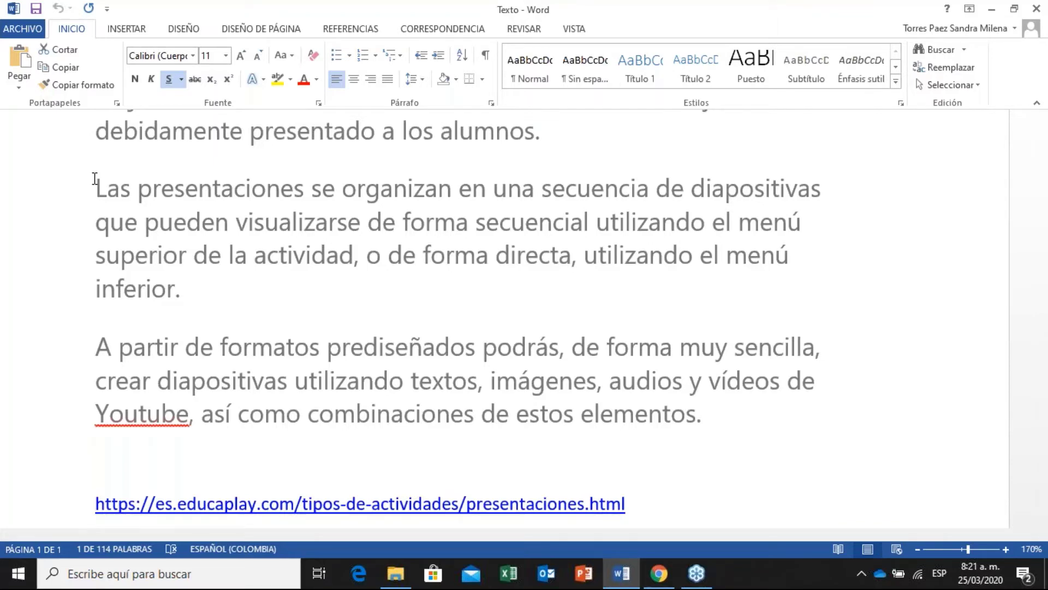
Paste the Word paragraph on how presentations are organised as H1 slide text.
{"action": "left_click_drag", "start_coordinate": [94, 176], "coordinate": [200, 292]}
{"action": "key", "text": "ctrl+c"}
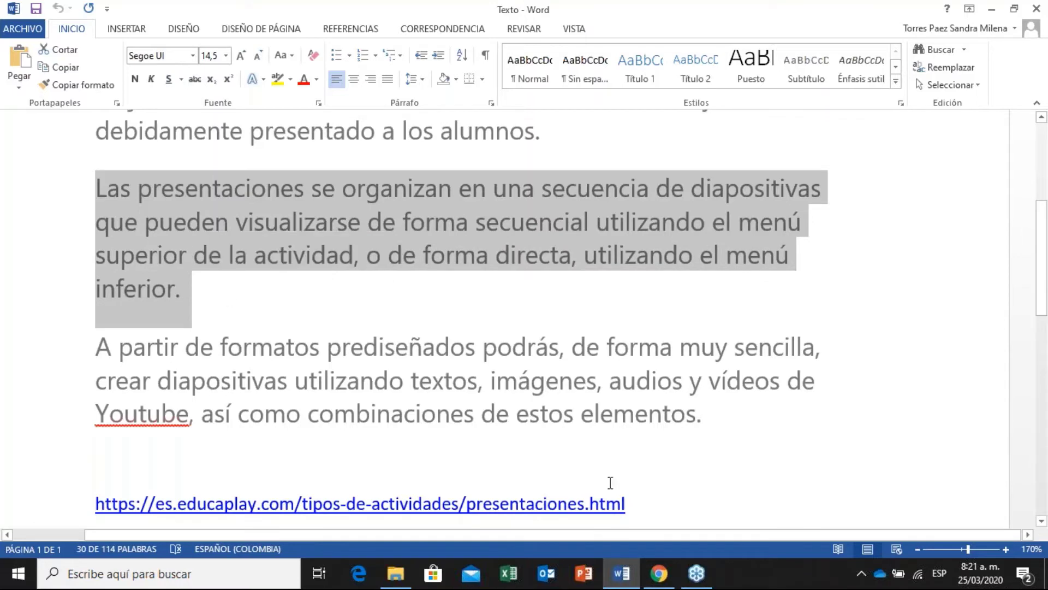
{"action": "left_click", "coordinate": [659, 573]}
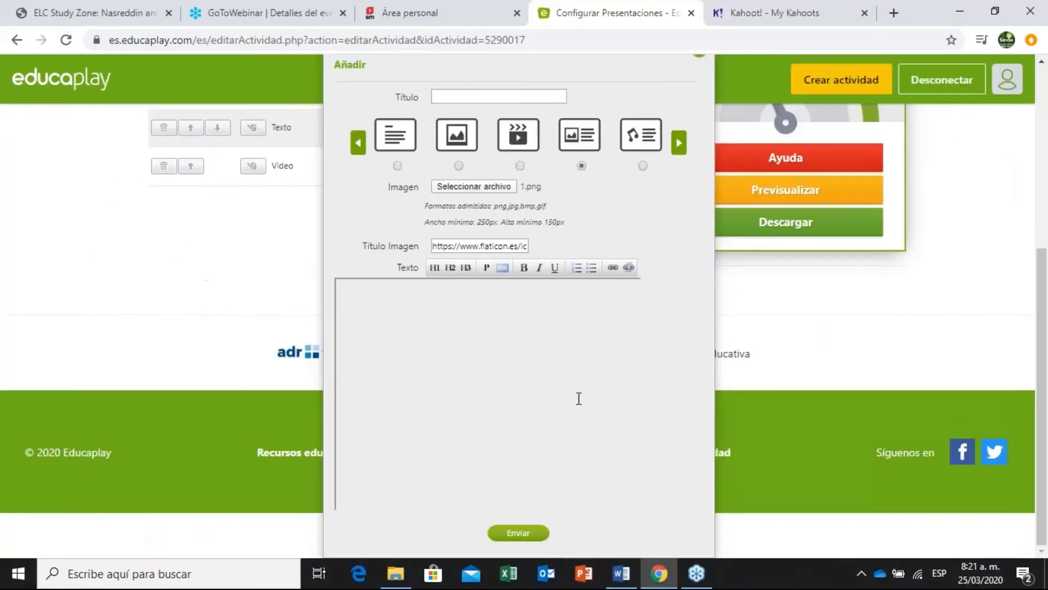
{"action": "key", "text": "ctrl+v"}
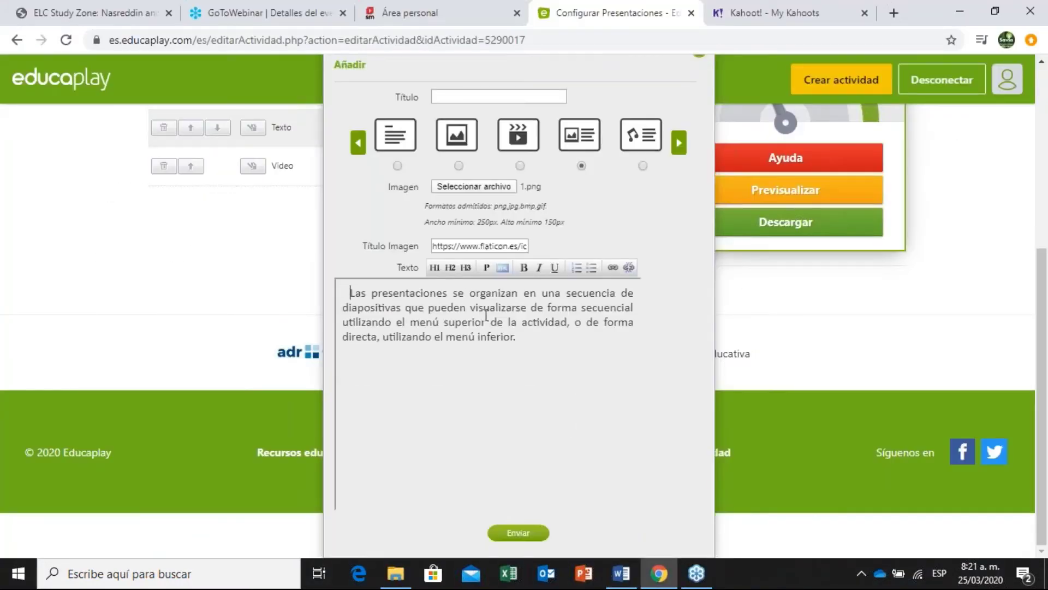
{"action": "left_click", "coordinate": [435, 269]}
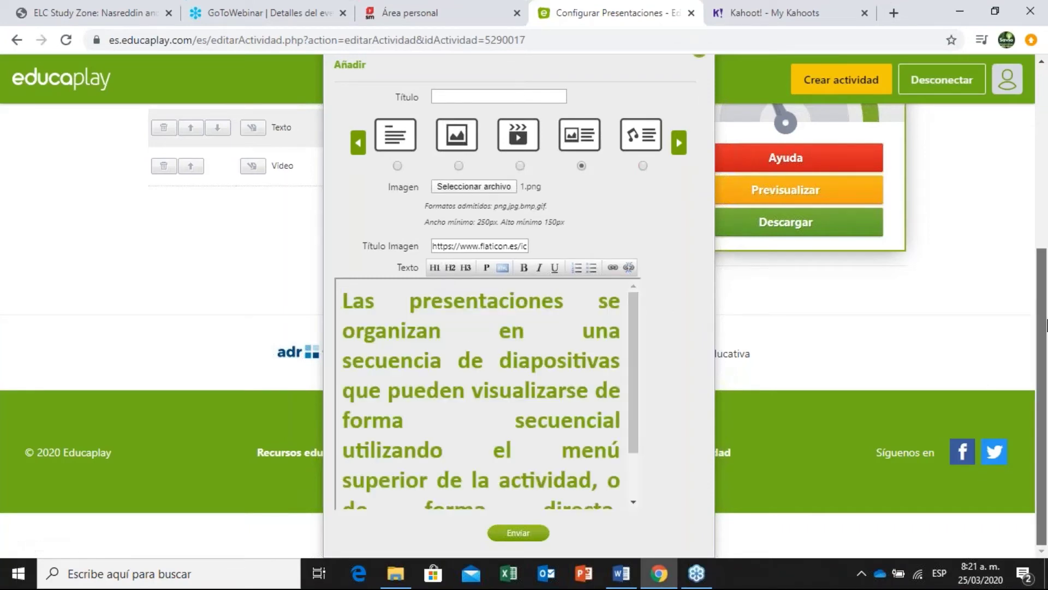
{"action": "left_click_drag", "start_coordinate": [1046, 326], "coordinate": [1046, 317]}
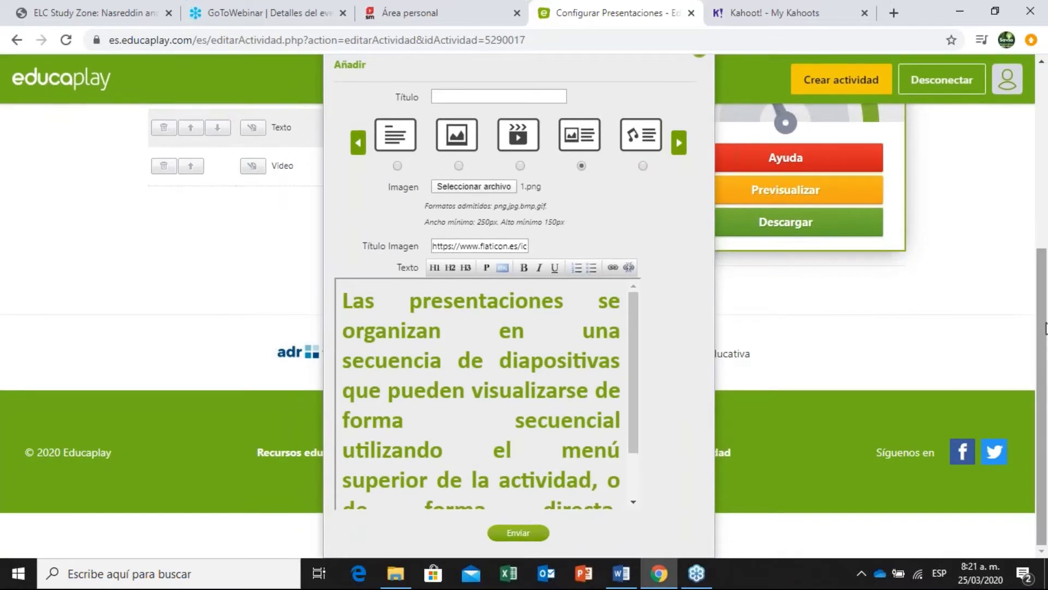
{"action": "left_click_drag", "start_coordinate": [1043, 306], "coordinate": [1043, 227]}
Title the slide 'Imagen/Texto' and submit it.
{"action": "left_click", "coordinate": [475, 234]}
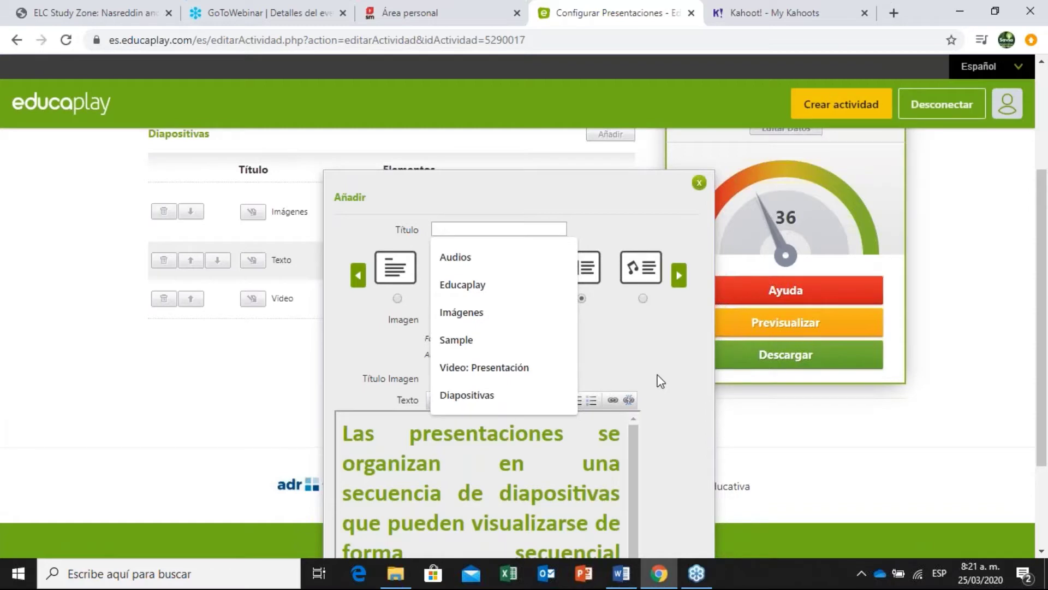
{"action": "type", "text": "A"}
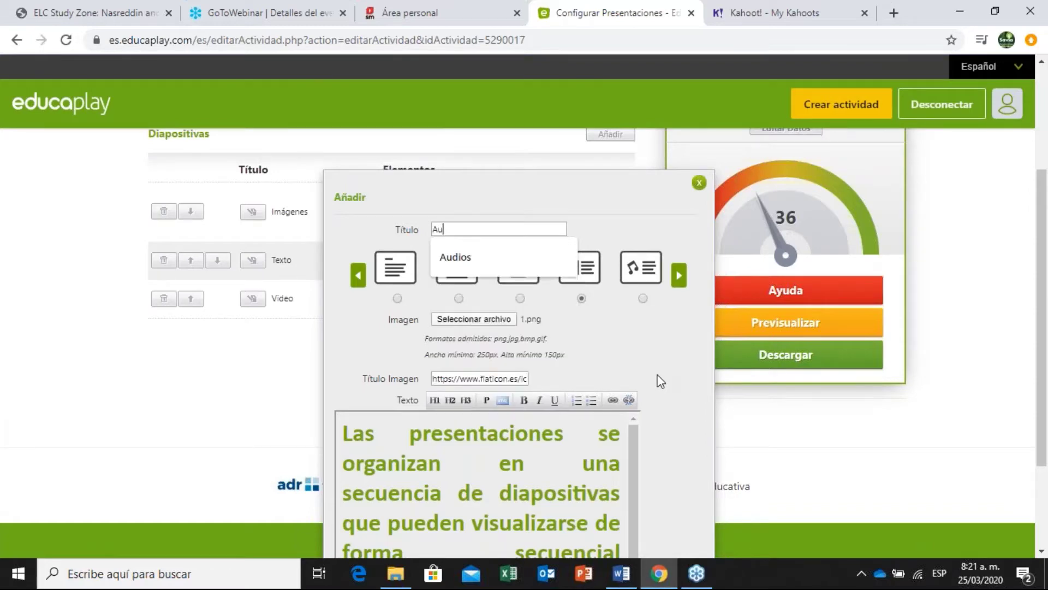
{"action": "key", "text": "BackSpace"}
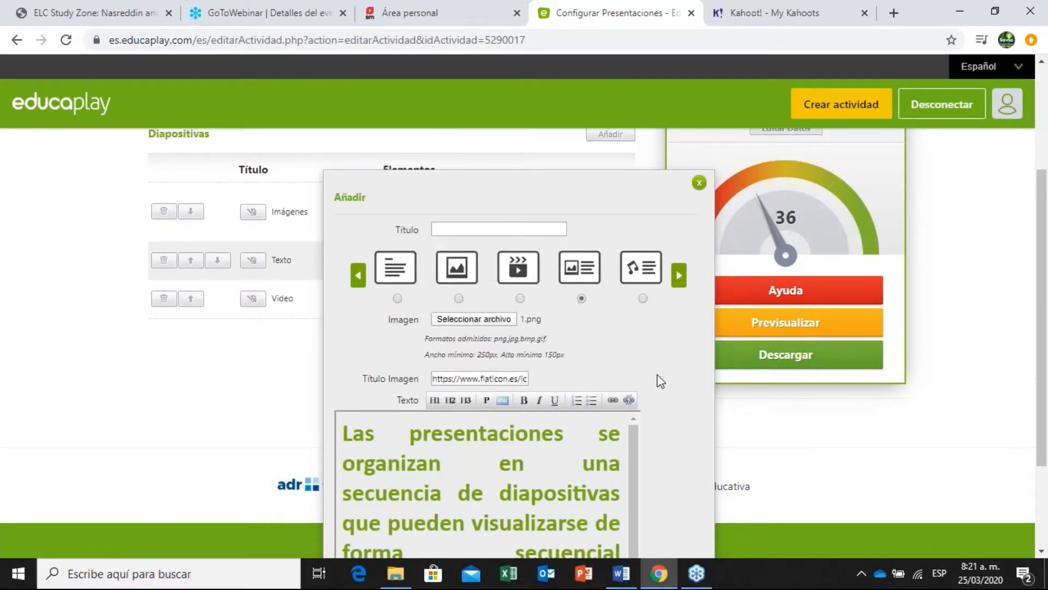
{"action": "type", "text": "Imagen/Texto"}
{"action": "scroll", "coordinate": [1046, 317], "scroll_direction": "down", "scroll_amount": 2}
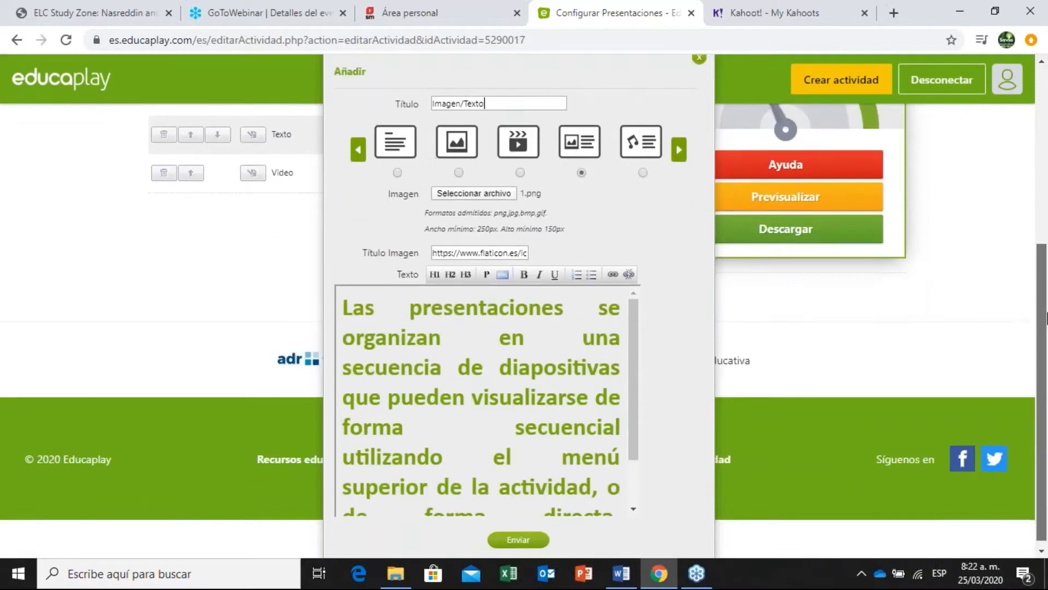
{"action": "left_click", "coordinate": [519, 533]}
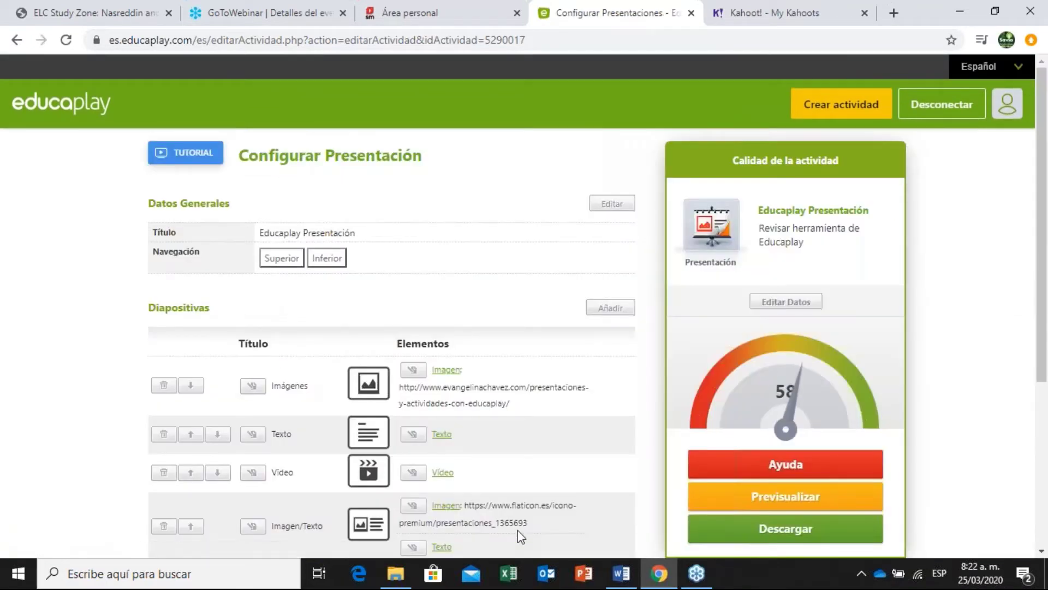
Scroll the Diapositivas list to check the fourth slide 'Imagen/Texto' and quality score 58.
{"action": "scroll", "coordinate": [910, 172], "scroll_direction": "down", "scroll_amount": 2}
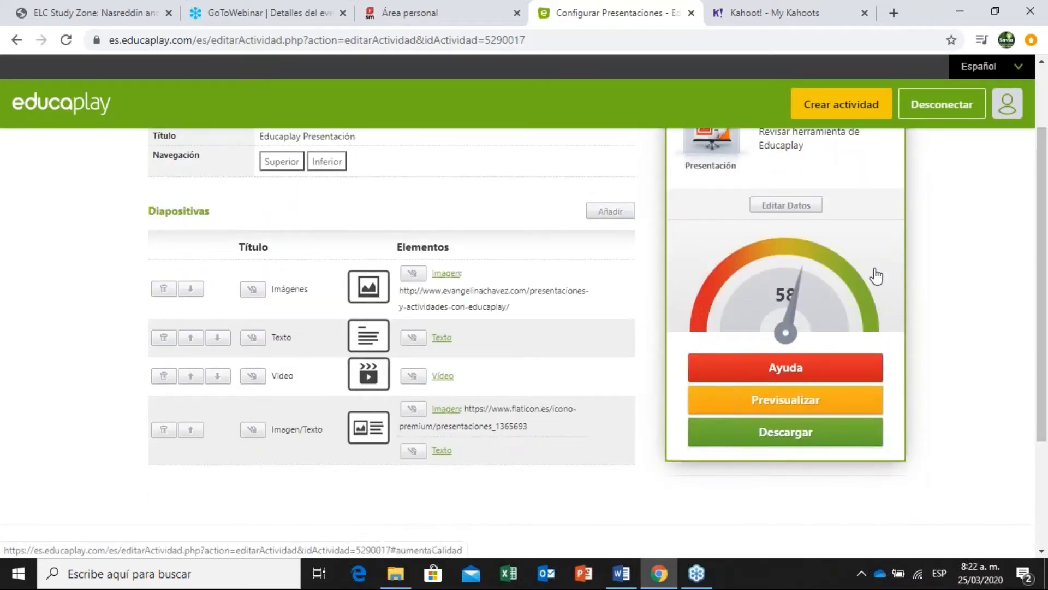
{"action": "scroll", "coordinate": [1045, 264], "scroll_direction": "down", "scroll_amount": 1}
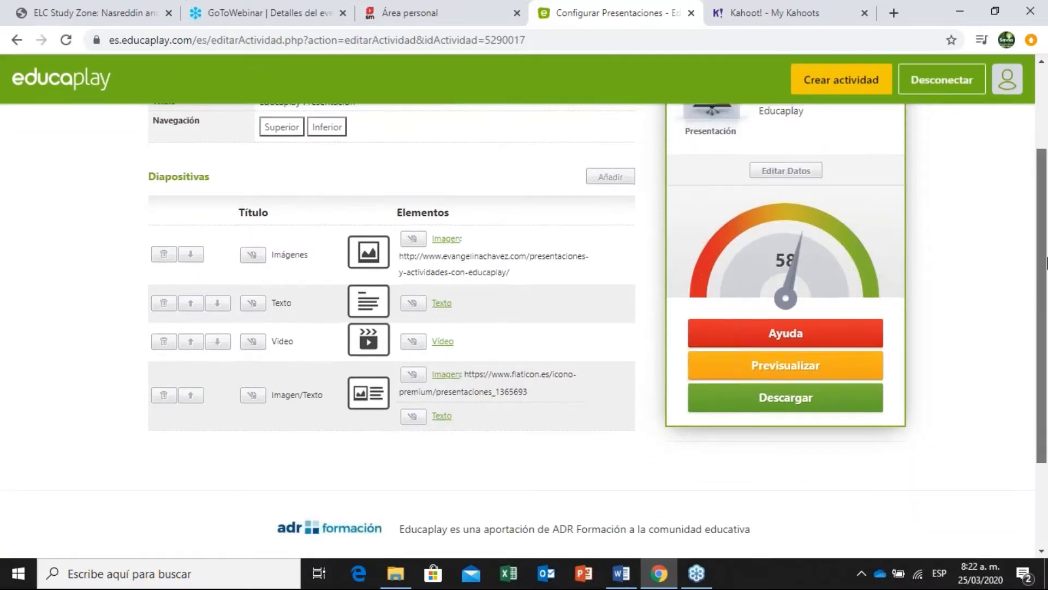
{"action": "scroll", "coordinate": [1046, 264], "scroll_direction": "up", "scroll_amount": 3}
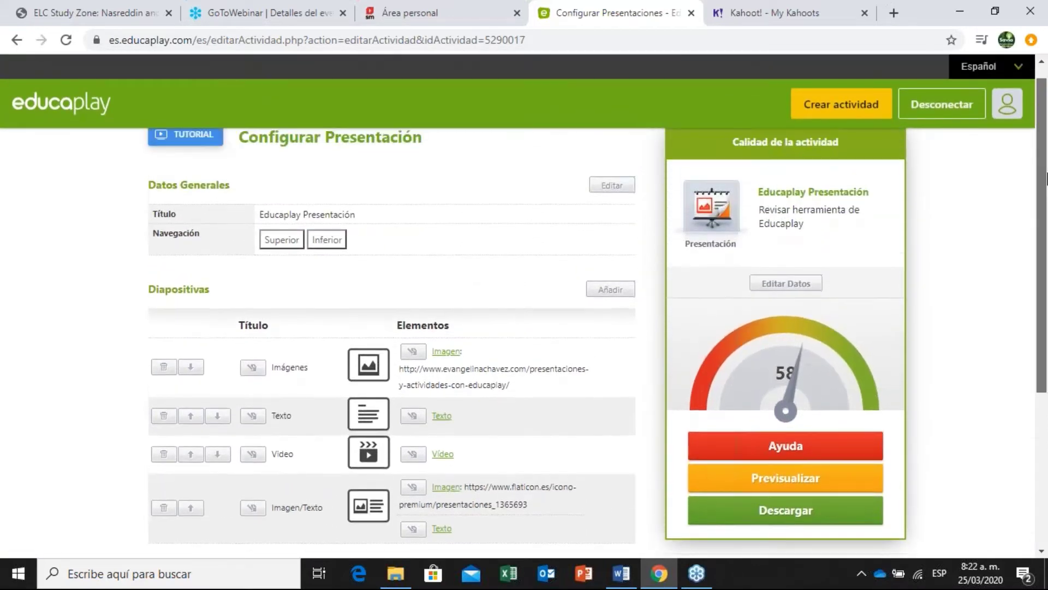
{"action": "left_click_drag", "start_coordinate": [1046, 177], "coordinate": [1047, 316]}
{"action": "scroll", "coordinate": [1041, 243], "scroll_direction": "up", "scroll_amount": 2}
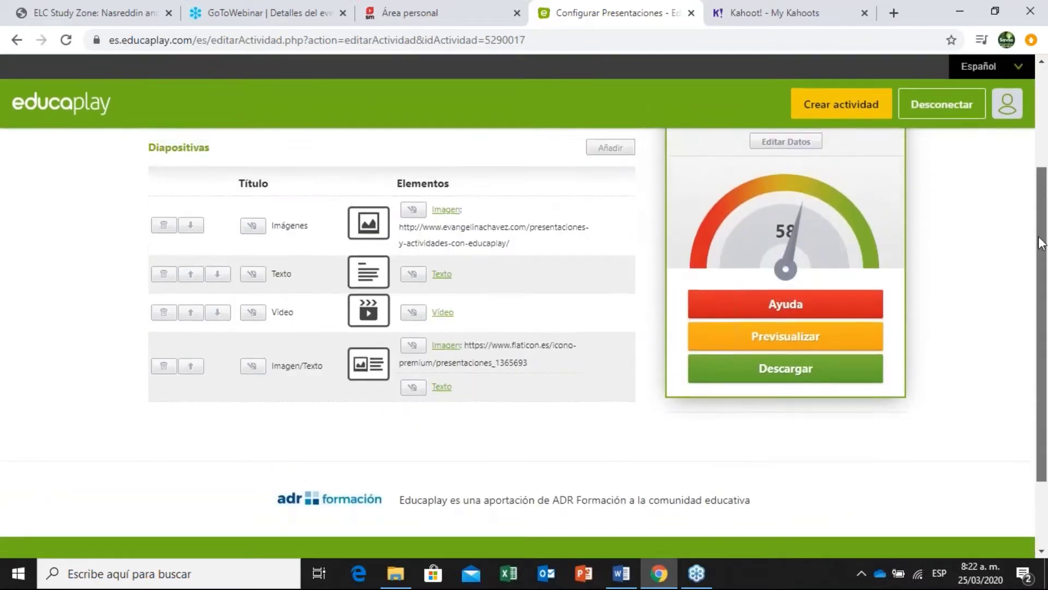
{"action": "scroll", "coordinate": [1042, 242], "scroll_direction": "up", "scroll_amount": 1}
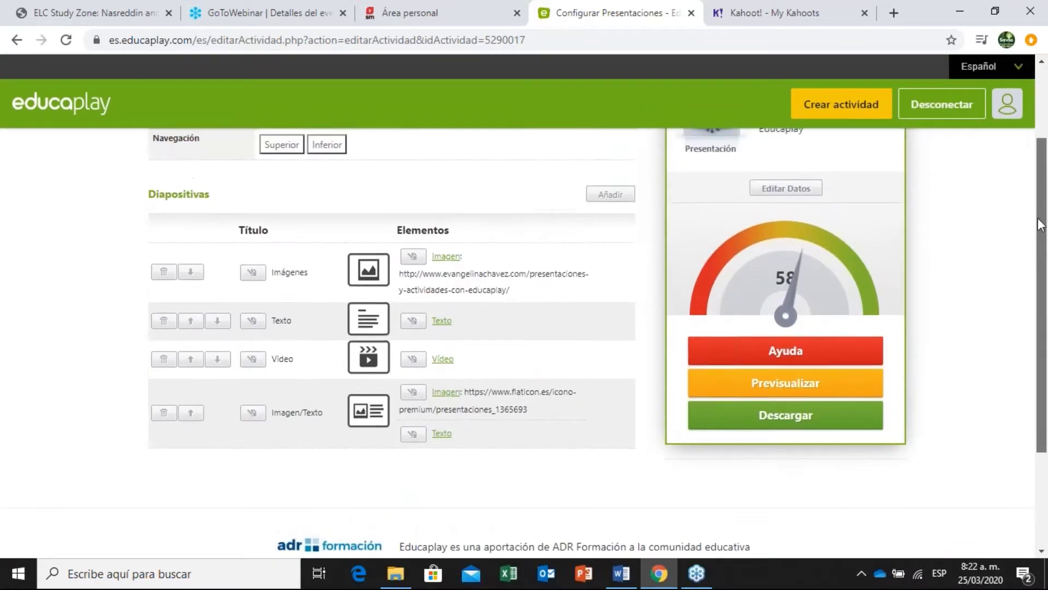
Add a new audio-plus-text slide titled 'Audio/Texto'.
{"action": "left_click", "coordinate": [617, 195]}
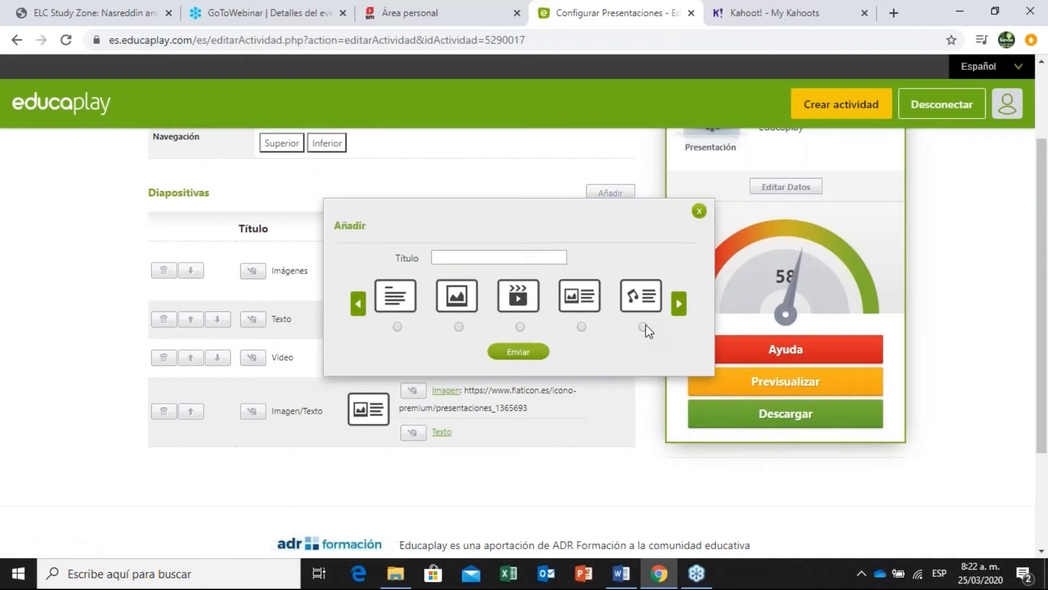
{"action": "left_click", "coordinate": [643, 327]}
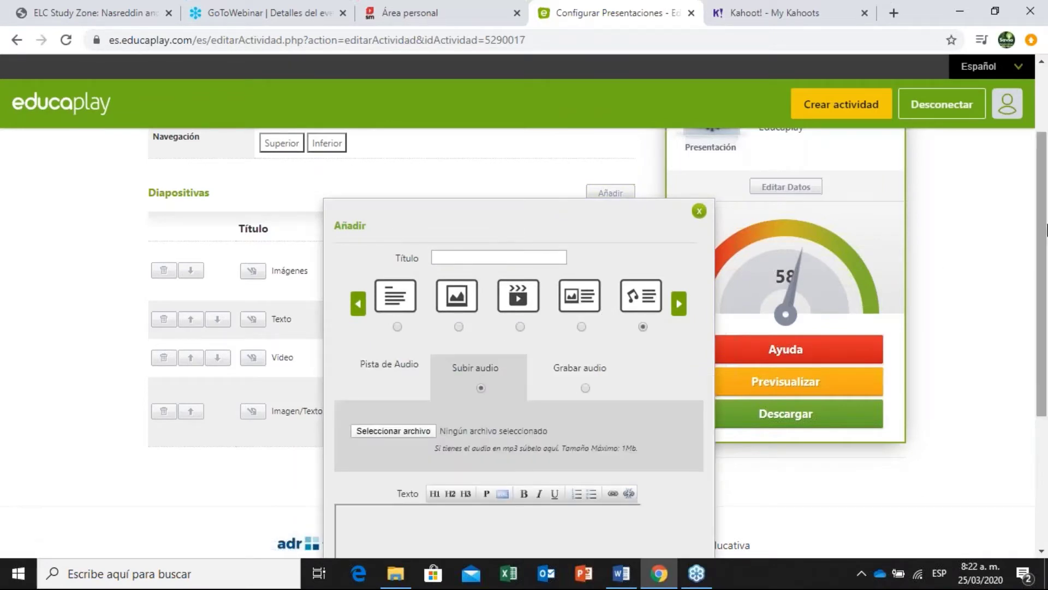
{"action": "left_click_drag", "start_coordinate": [1046, 230], "coordinate": [1034, 293]}
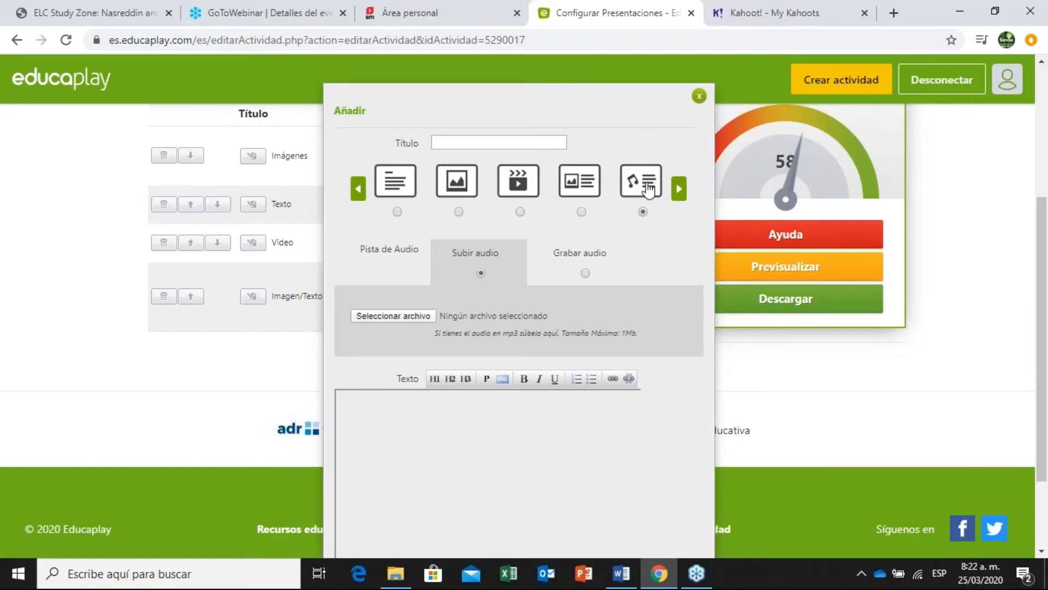
{"action": "left_click", "coordinate": [497, 140]}
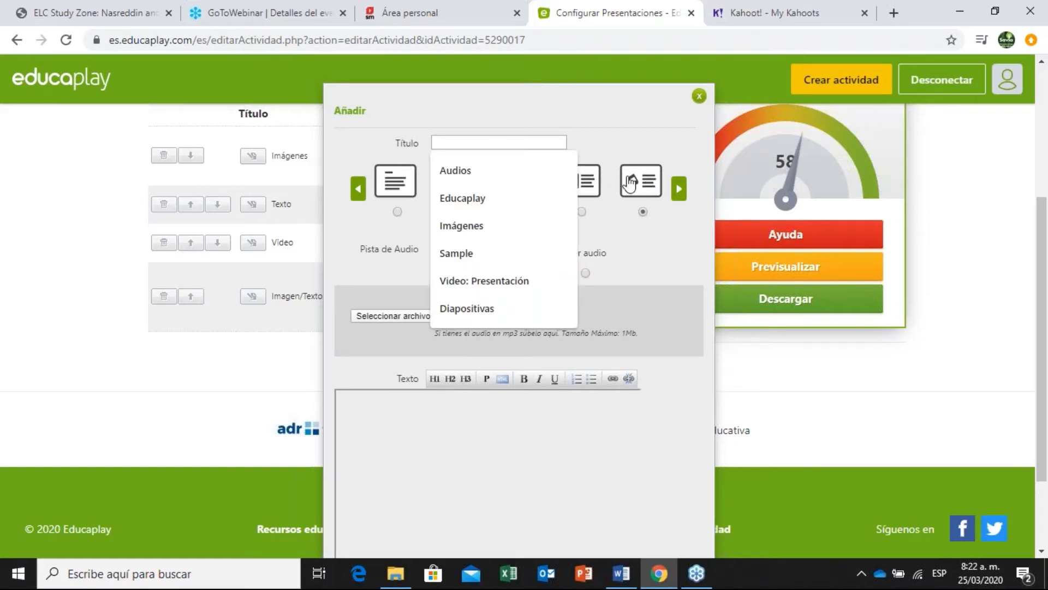
{"action": "type", "text": "Audio"}
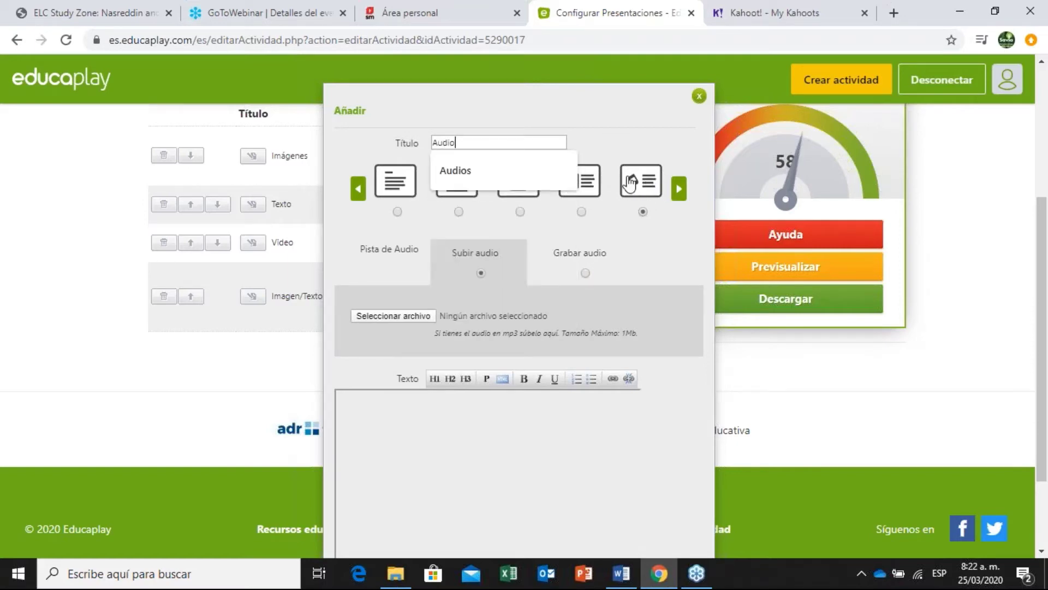
{"action": "type", "text": "/Texto"}
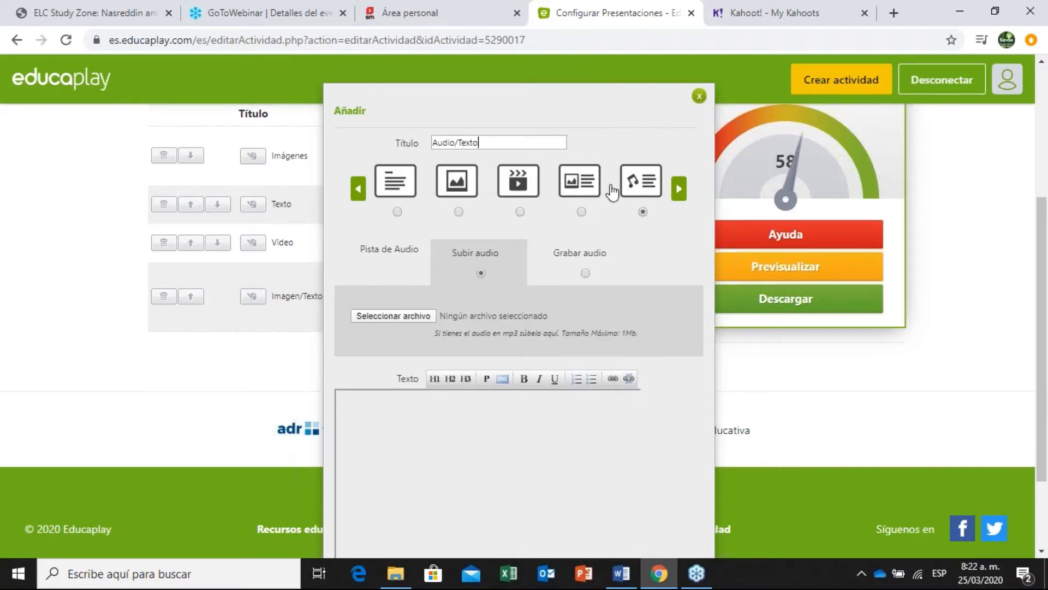
{"action": "scroll", "coordinate": [1046, 229], "scroll_direction": "down", "scroll_amount": 1}
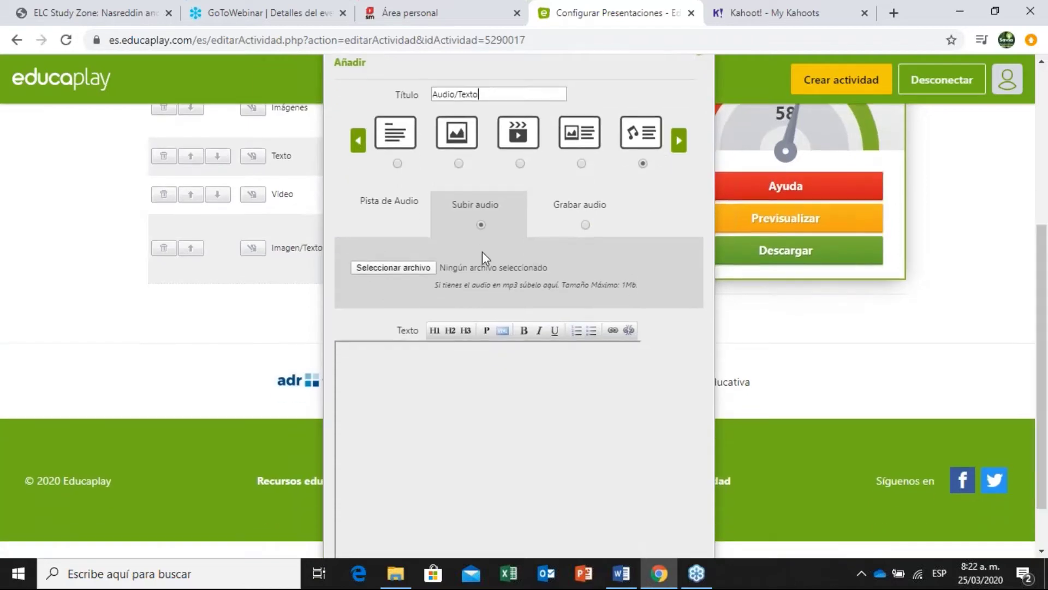
Upload Audio.mp3 from the Educaplay folder as the slide's audio.
{"action": "left_click", "coordinate": [403, 267]}
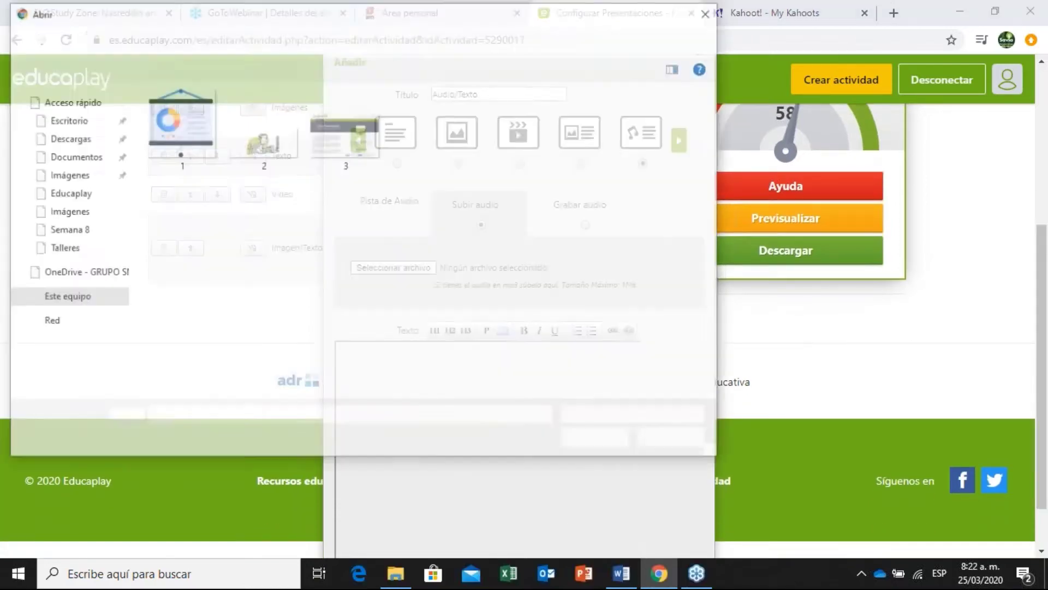
{"action": "left_click", "coordinate": [232, 98]}
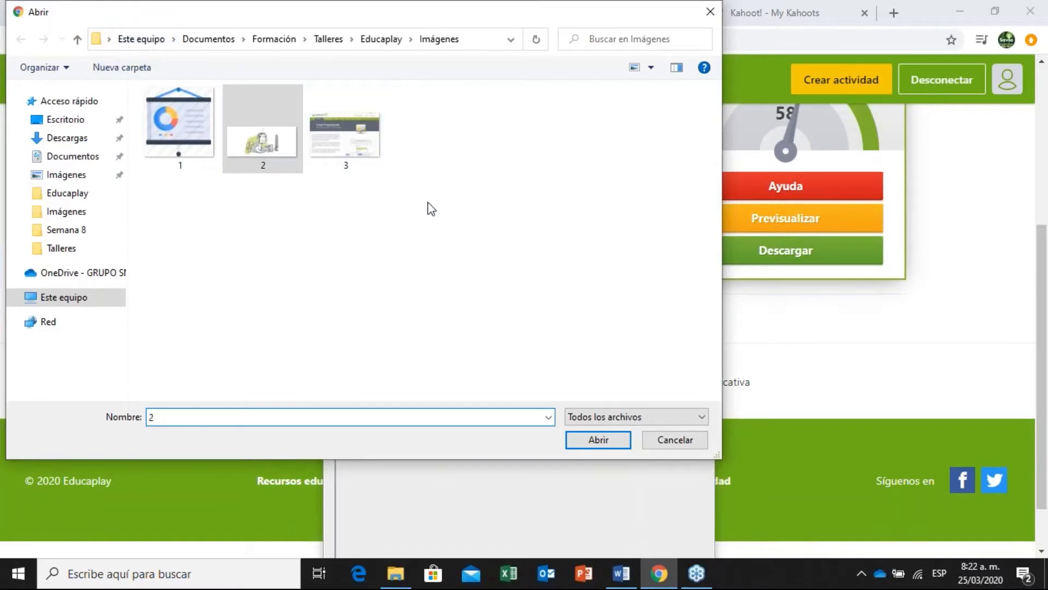
{"action": "left_click", "coordinate": [382, 38]}
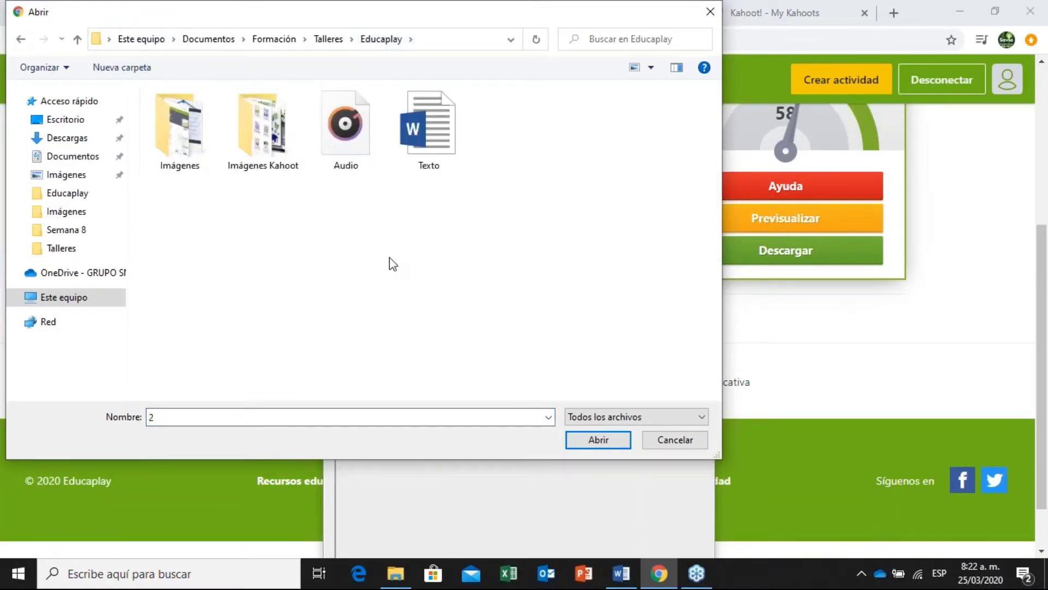
{"action": "left_click", "coordinate": [350, 136]}
{"action": "double_click", "coordinate": [350, 136]}
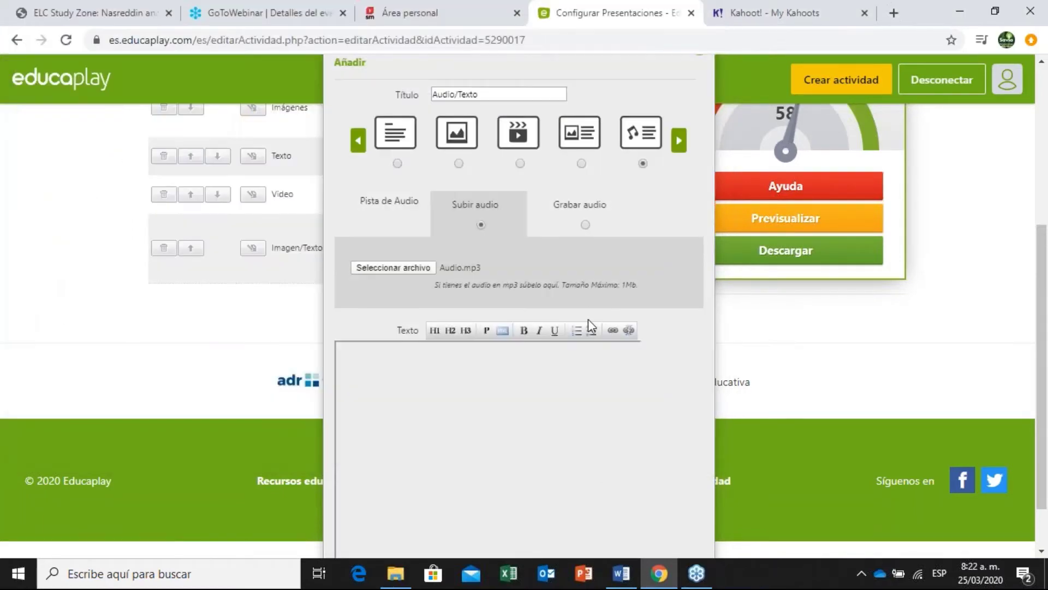
{"action": "scroll", "coordinate": [663, 295], "scroll_direction": "down", "scroll_amount": 1}
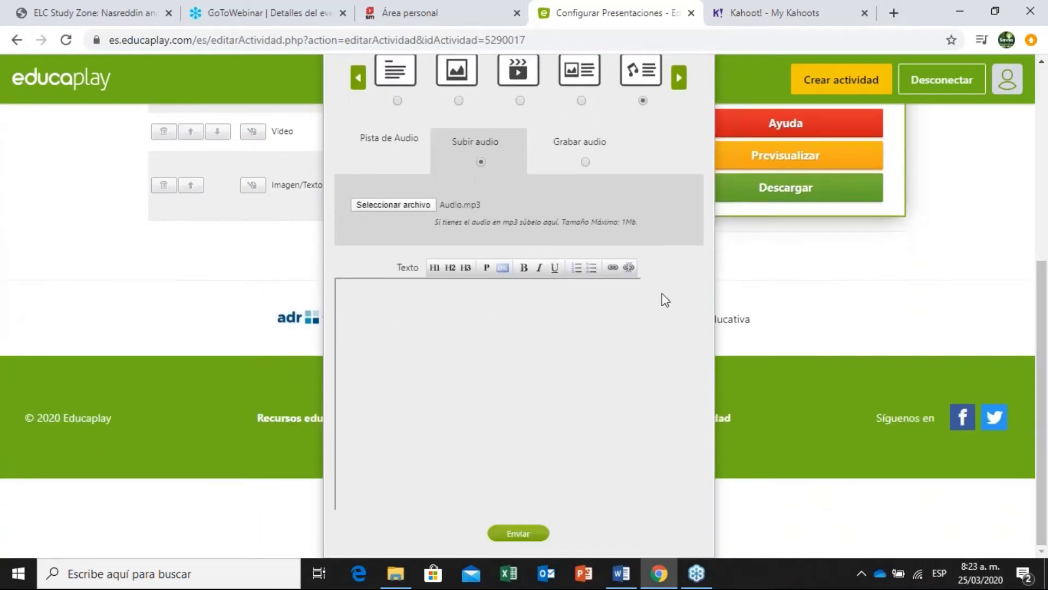
Copy the 'A partir de formatos prediseñados…' paragraph from Word into the Texto box as H1.
{"action": "left_click", "coordinate": [628, 573]}
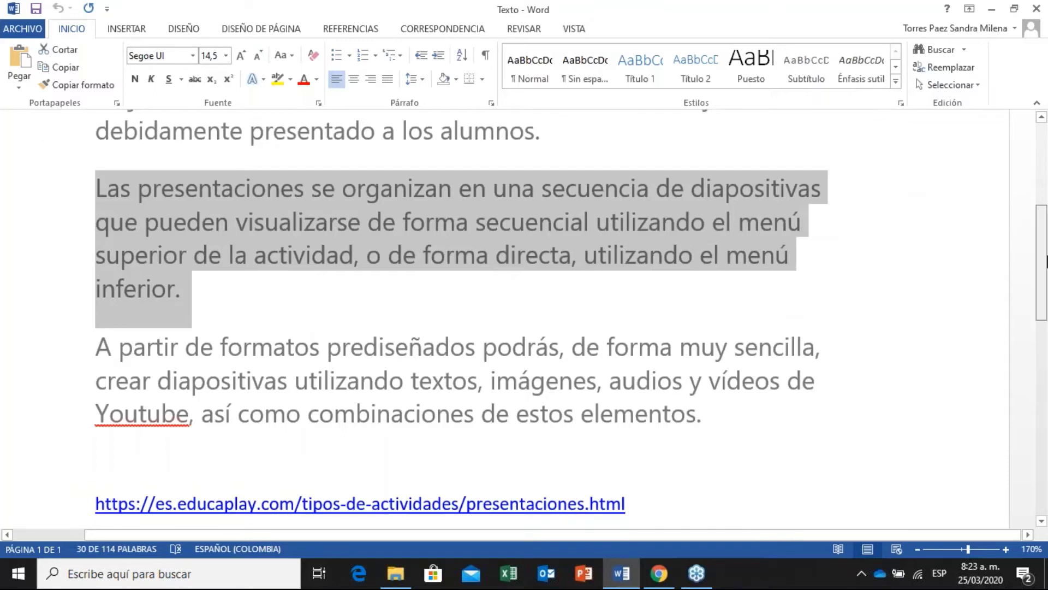
{"action": "scroll", "coordinate": [496, 262], "scroll_direction": "down", "scroll_amount": 3}
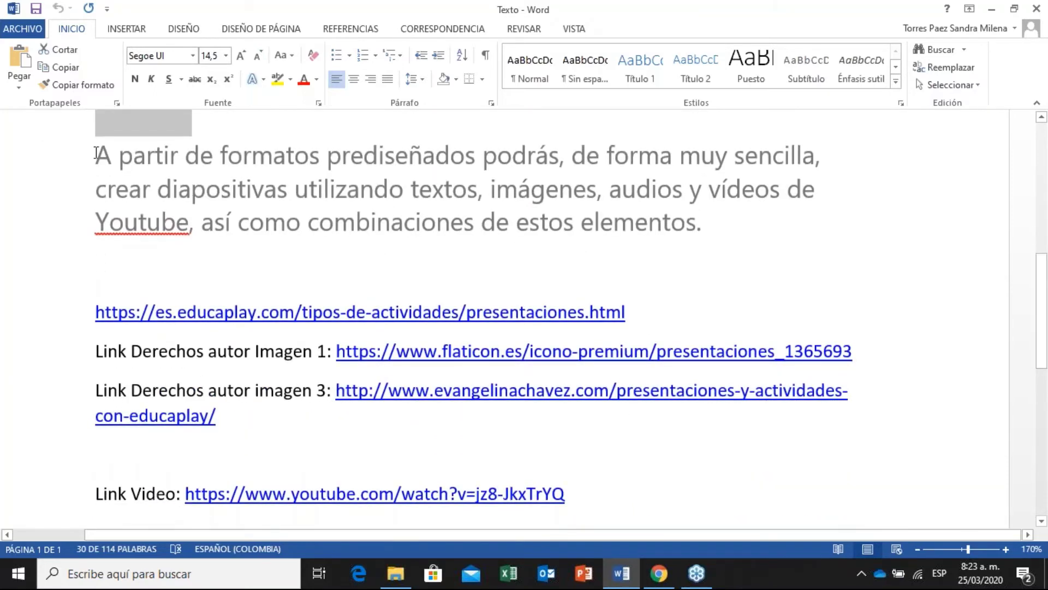
{"action": "left_click_drag", "start_coordinate": [96, 153], "coordinate": [305, 190]}
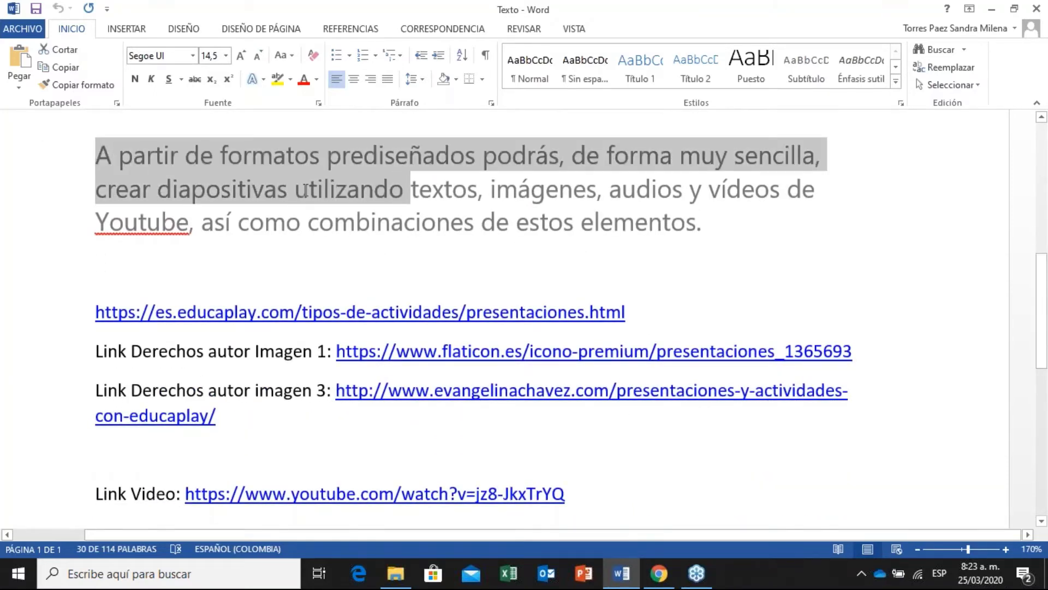
{"action": "left_click_drag", "start_coordinate": [411, 189], "coordinate": [570, 209]}
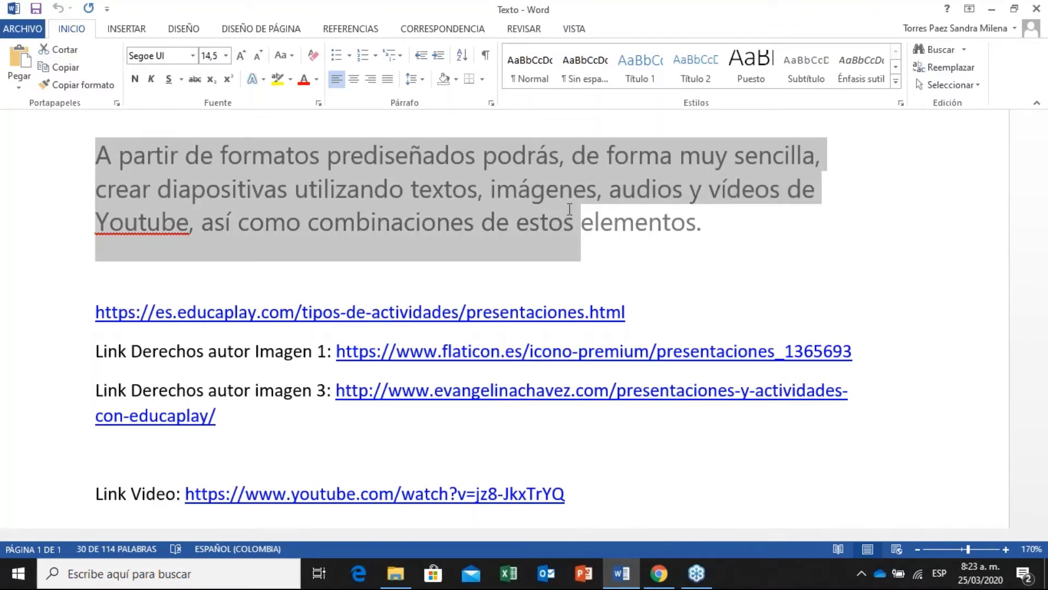
{"action": "left_click_drag", "start_coordinate": [569, 209], "coordinate": [716, 215]}
{"action": "key", "text": "ctrl+c"}
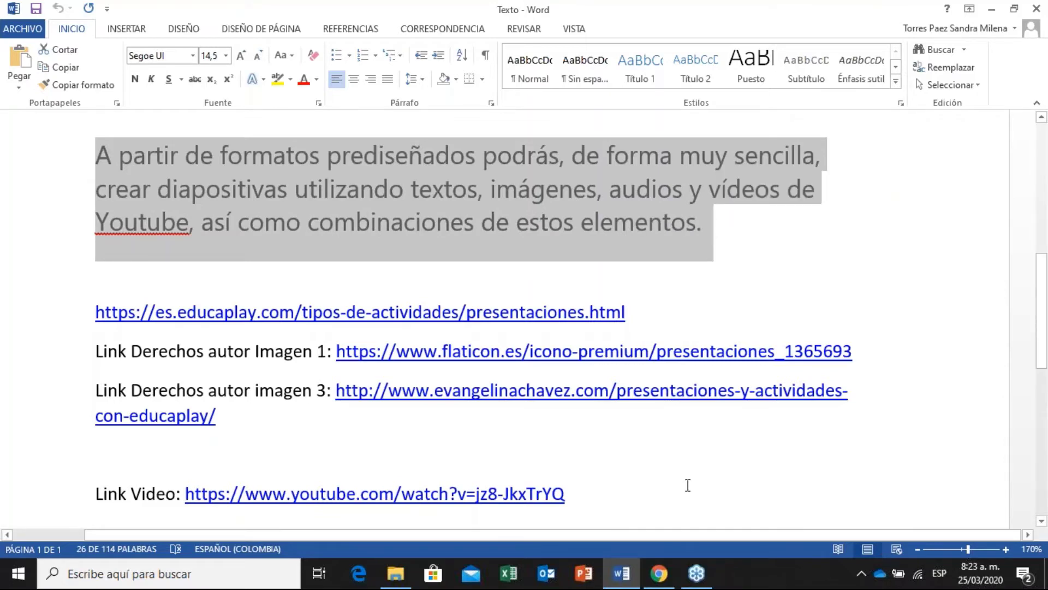
{"action": "left_click", "coordinate": [659, 574]}
{"action": "left_click", "coordinate": [616, 344]}
{"action": "key", "text": "ctrl+v"}
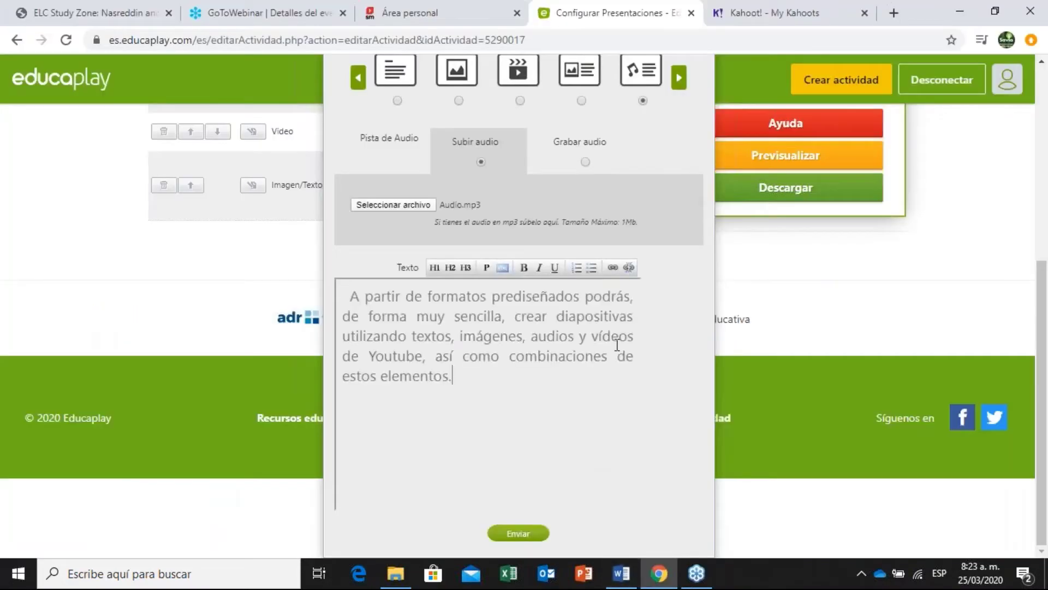
{"action": "left_click", "coordinate": [435, 268]}
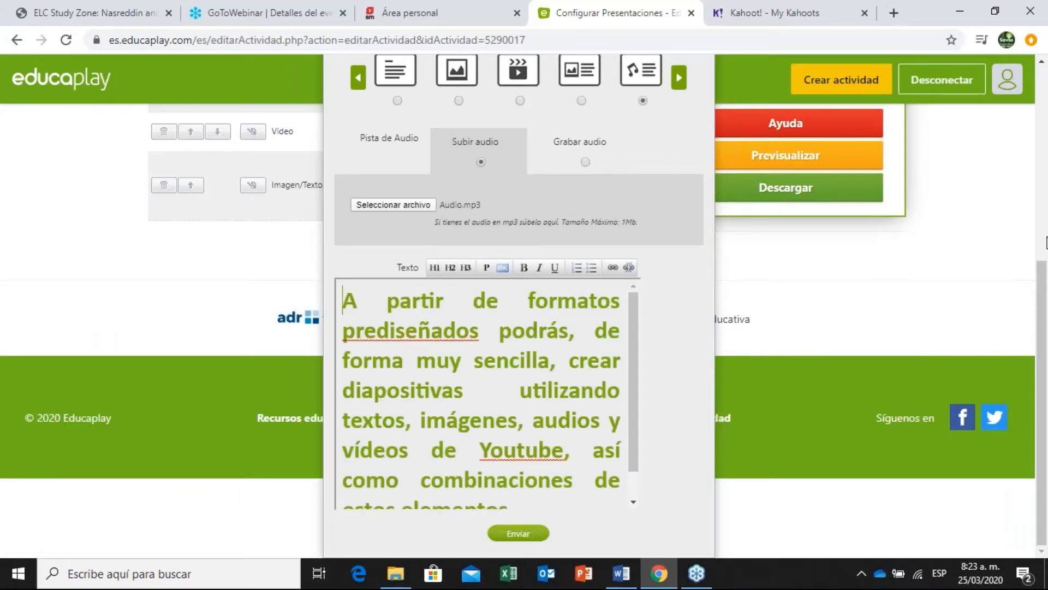
{"action": "scroll", "coordinate": [1044, 281], "scroll_direction": "up", "scroll_amount": 2}
{"action": "scroll", "coordinate": [1046, 302], "scroll_direction": "down", "scroll_amount": 2}
Submit the current Audio/Texto slide and begin adding another slide.
{"action": "left_click", "coordinate": [507, 533]}
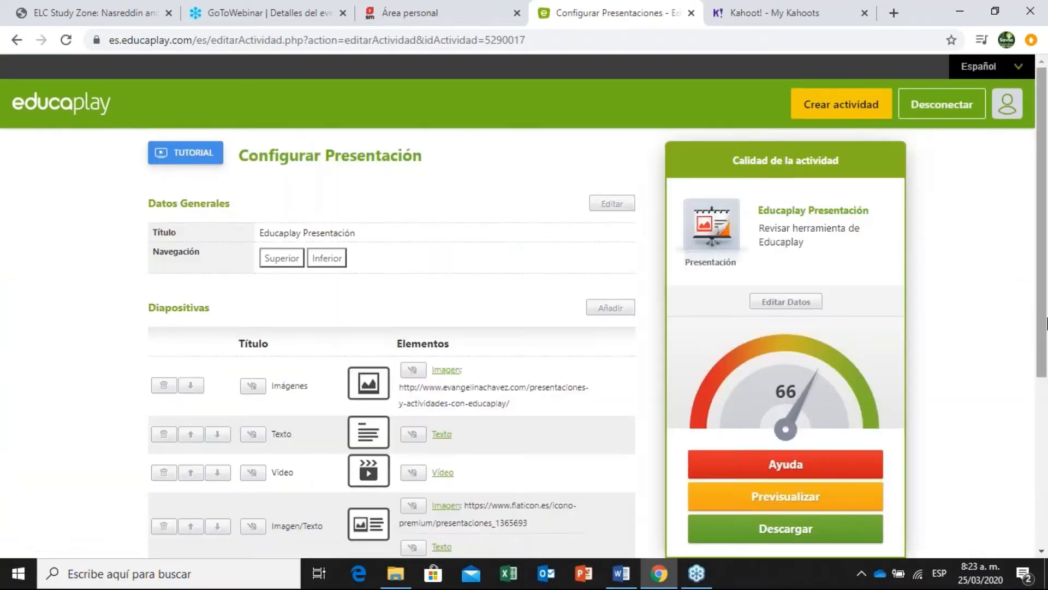
{"action": "left_click_drag", "start_coordinate": [1047, 311], "coordinate": [1045, 380]}
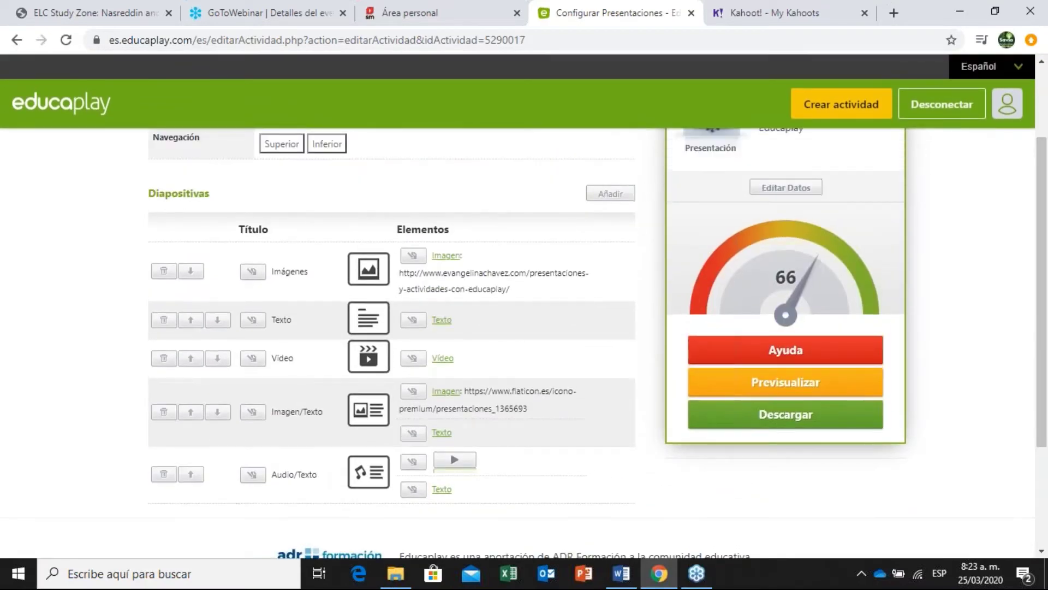
{"action": "left_click", "coordinate": [612, 195]}
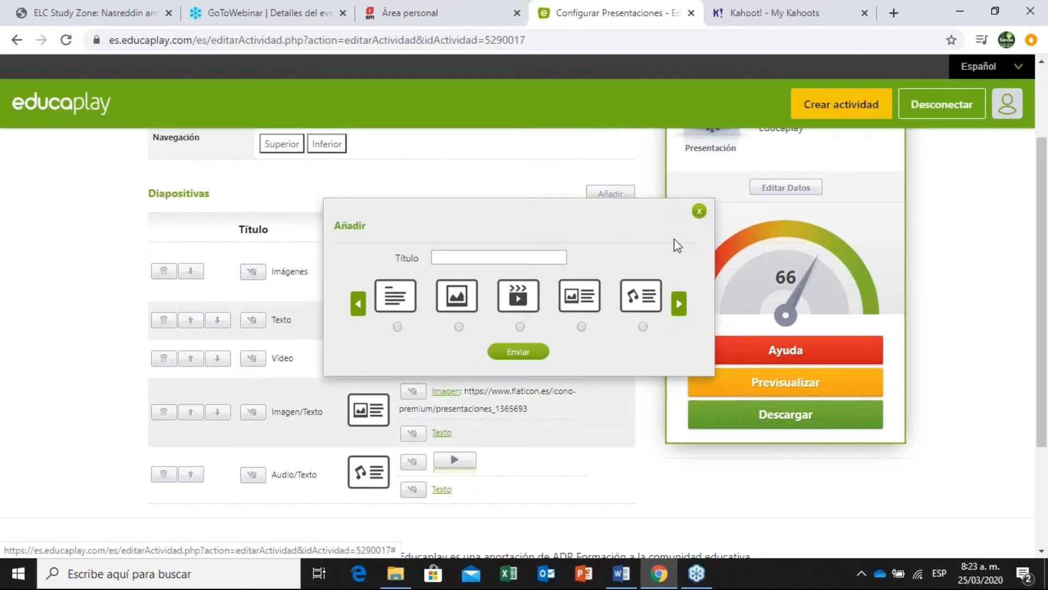
{"action": "left_click_drag", "start_coordinate": [1047, 243], "coordinate": [1047, 294]}
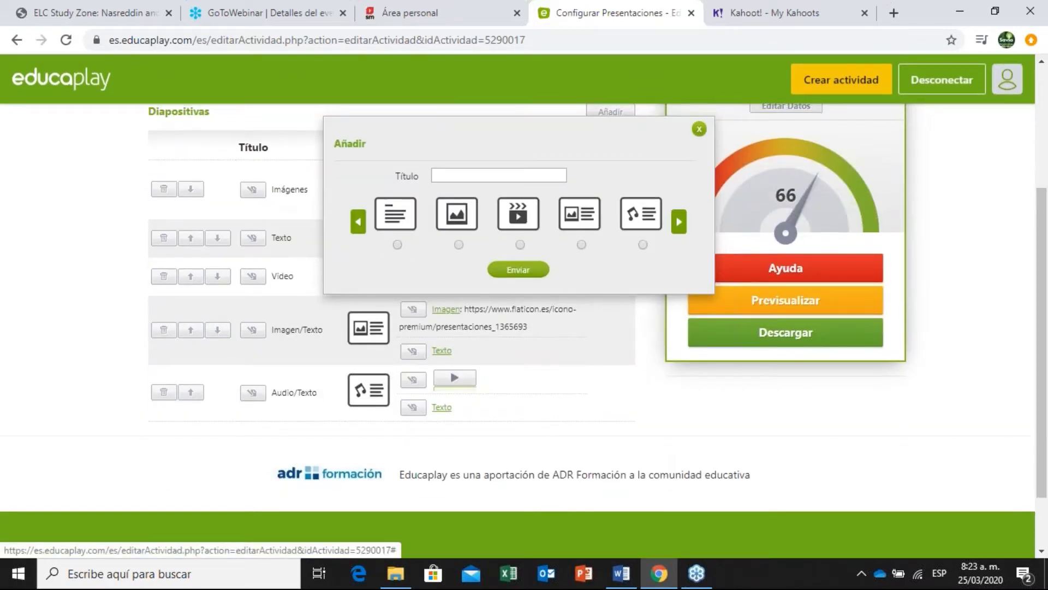
Choose the audio-with-text layout and title the new slide 'Audio/Texto'.
{"action": "left_click", "coordinate": [506, 174]}
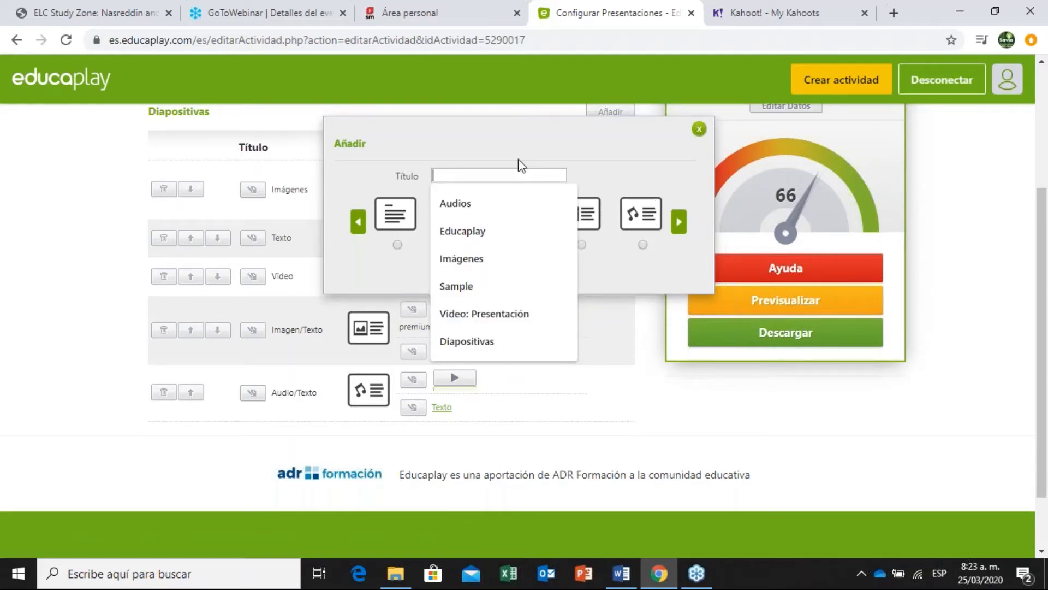
{"action": "left_click", "coordinate": [643, 244]}
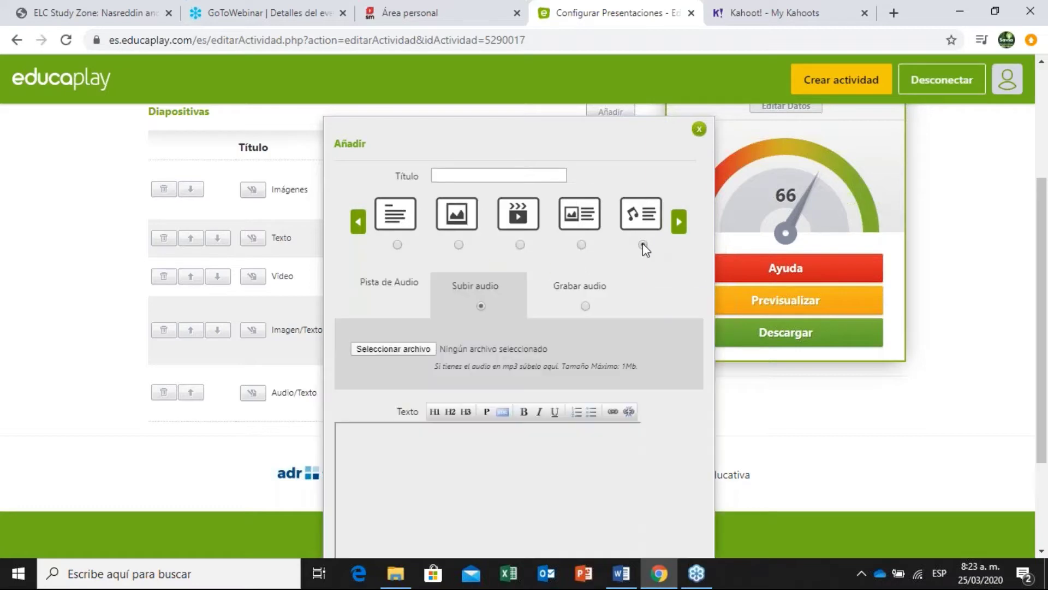
{"action": "left_click", "coordinate": [469, 175]}
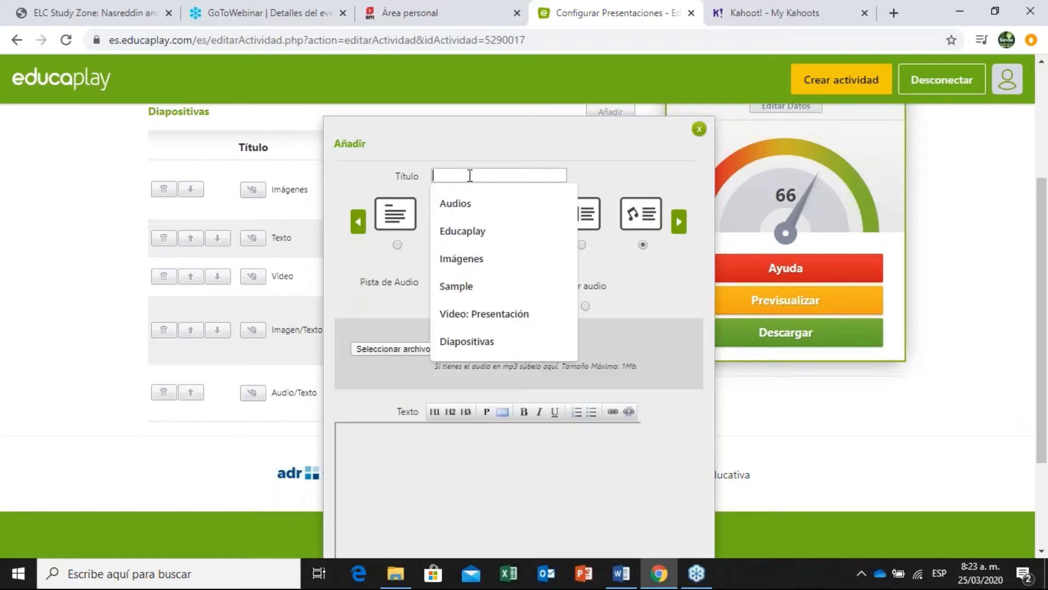
{"action": "type", "text": "Audio"}
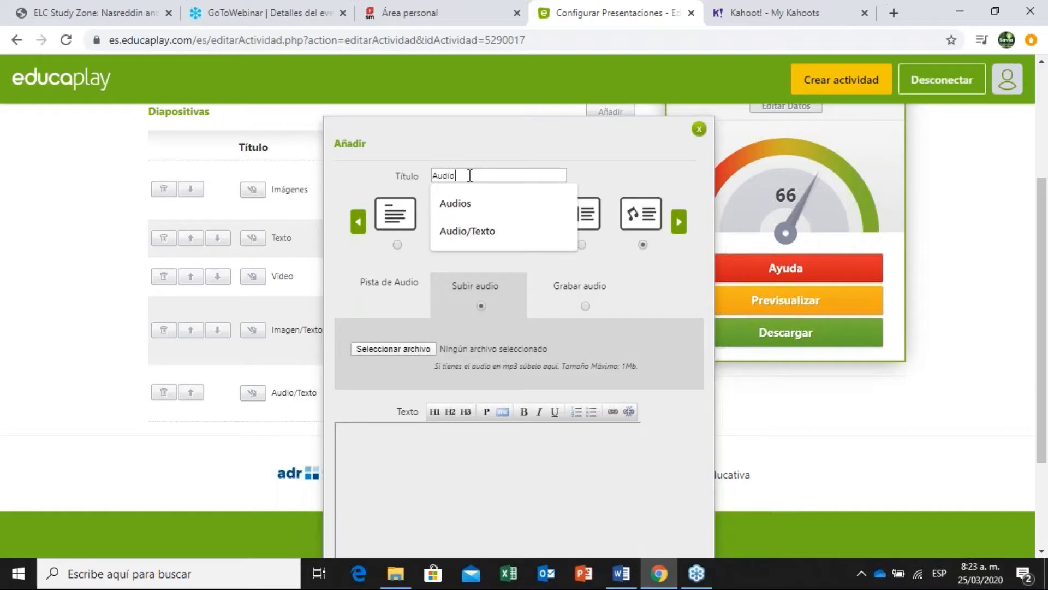
{"action": "type", "text": "/Tex"}
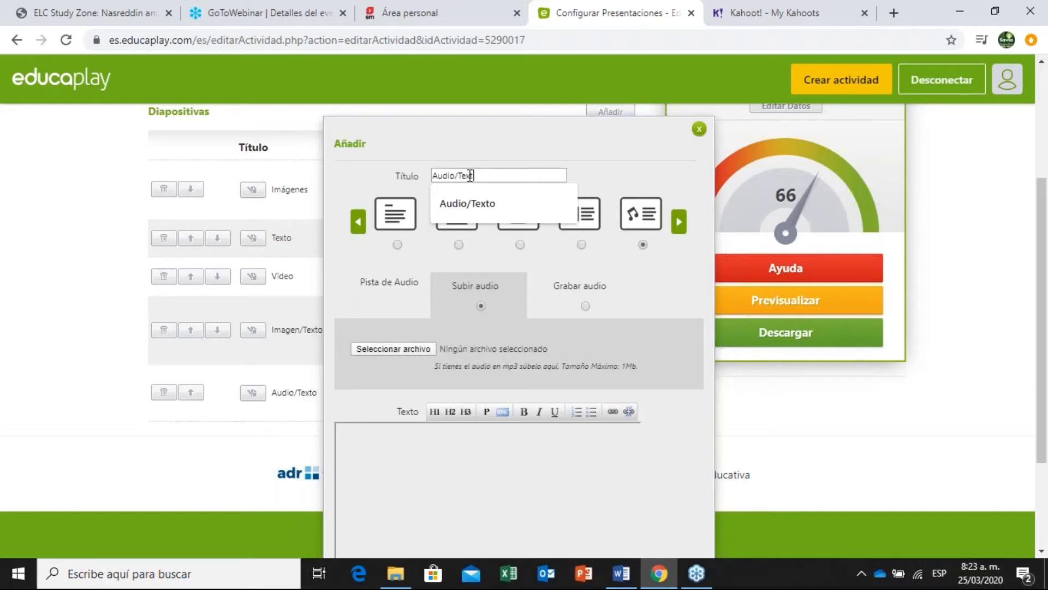
{"action": "type", "text": "to"}
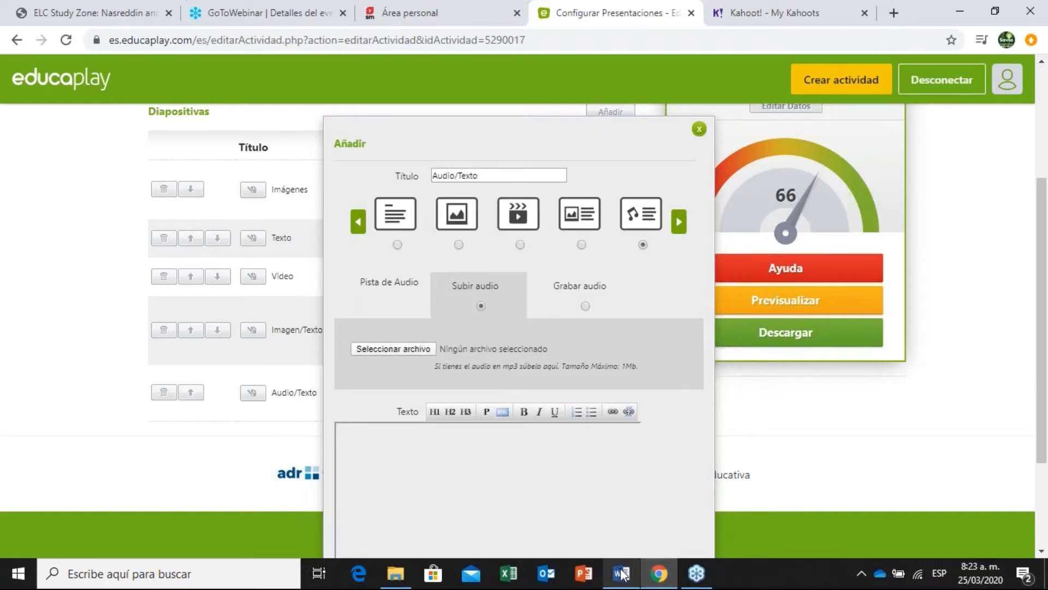
Paste the predesigned-formats paragraph from the Word document Texto into the slide text.
{"action": "left_click", "coordinate": [621, 573]}
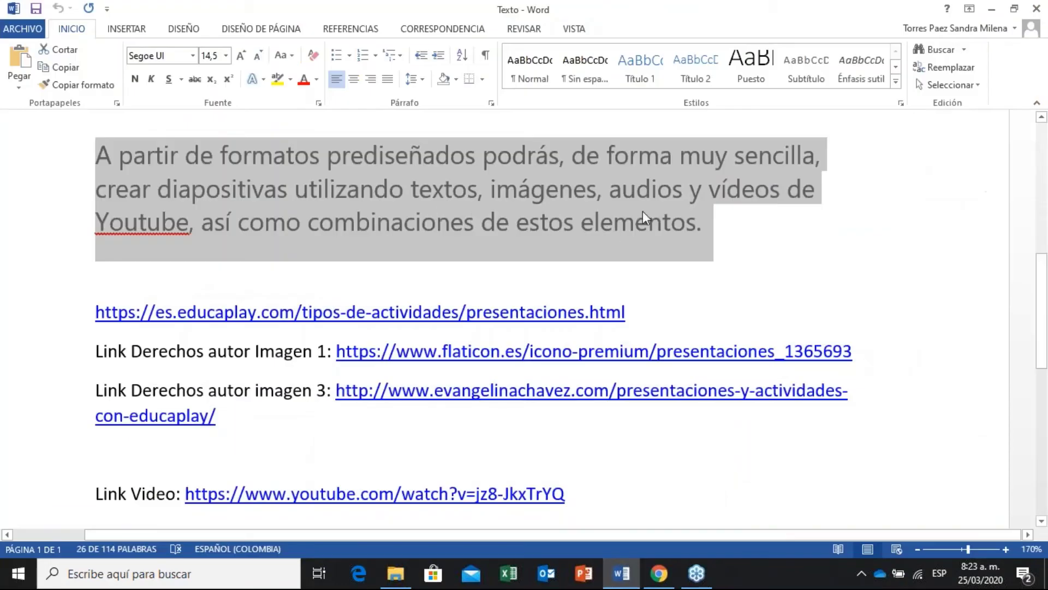
{"action": "key", "text": "alt+Tab"}
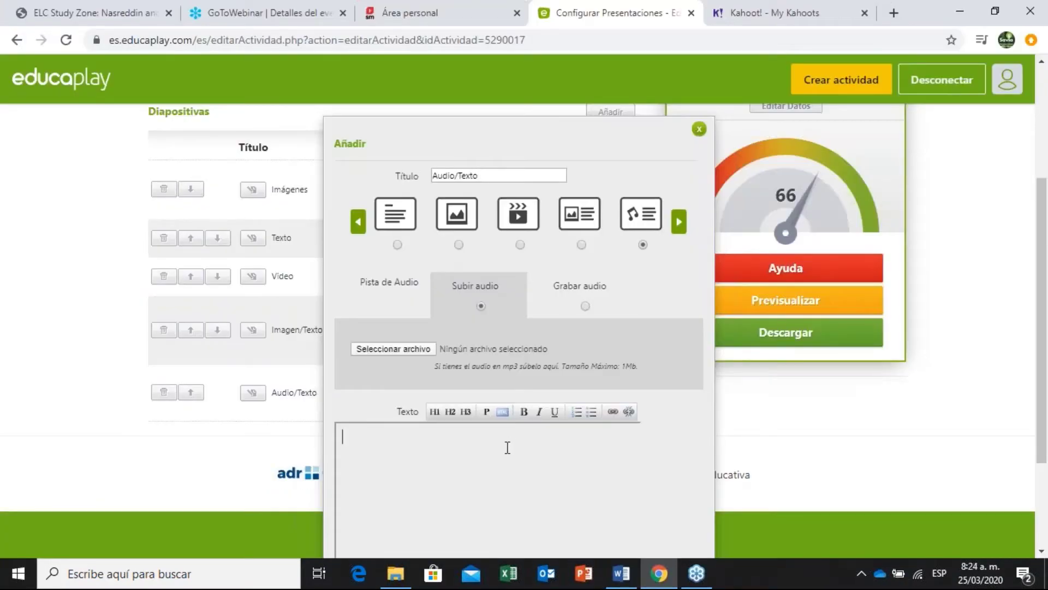
{"action": "left_click", "coordinate": [507, 447]}
{"action": "type", "text": "A partir de formatos prediseñados podrás, de forma muy sencilla, crear diapositivas utilizando textos, imágenes, audios y vídeos de Youtube, así como combinaciones de estos elementos."}
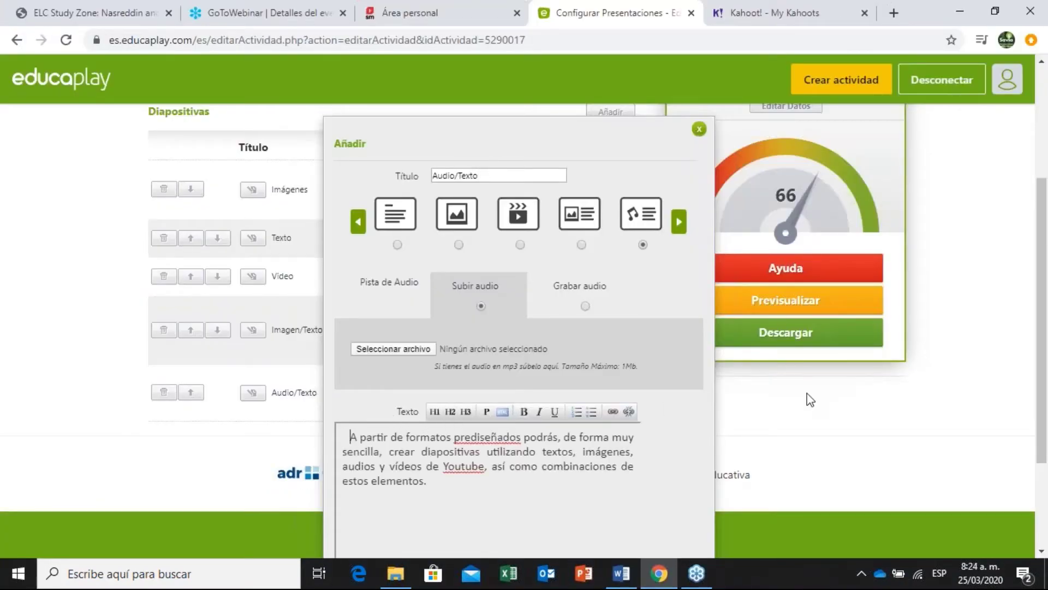
{"action": "scroll", "coordinate": [1042, 315], "scroll_direction": "up", "scroll_amount": 1}
{"action": "scroll", "coordinate": [895, 302], "scroll_direction": "down", "scroll_amount": 4}
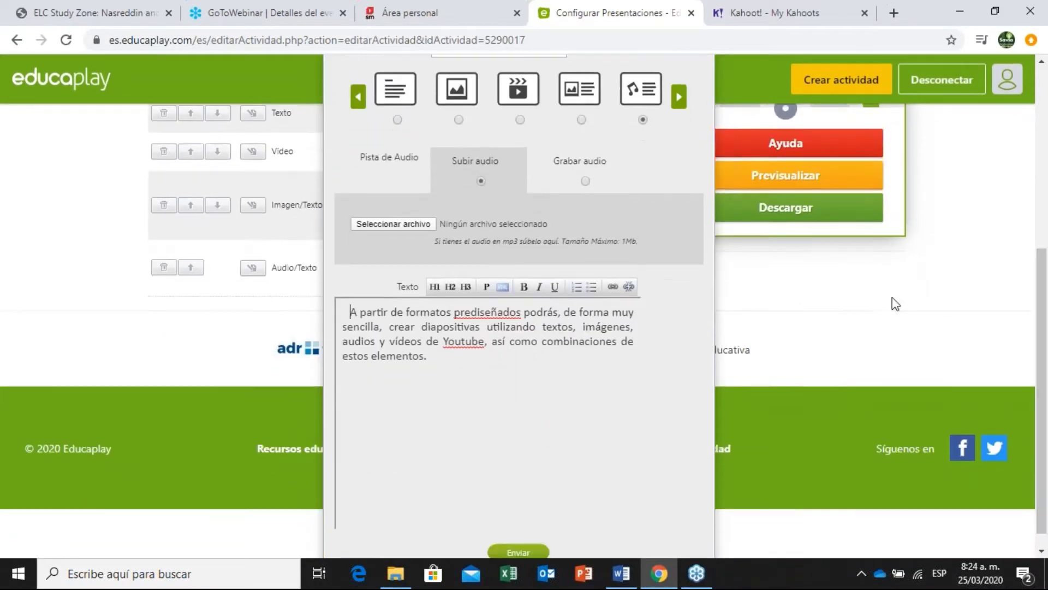
Switch the slide's audio source to the Grabar audio microphone recording tab.
{"action": "left_click", "coordinate": [586, 180]}
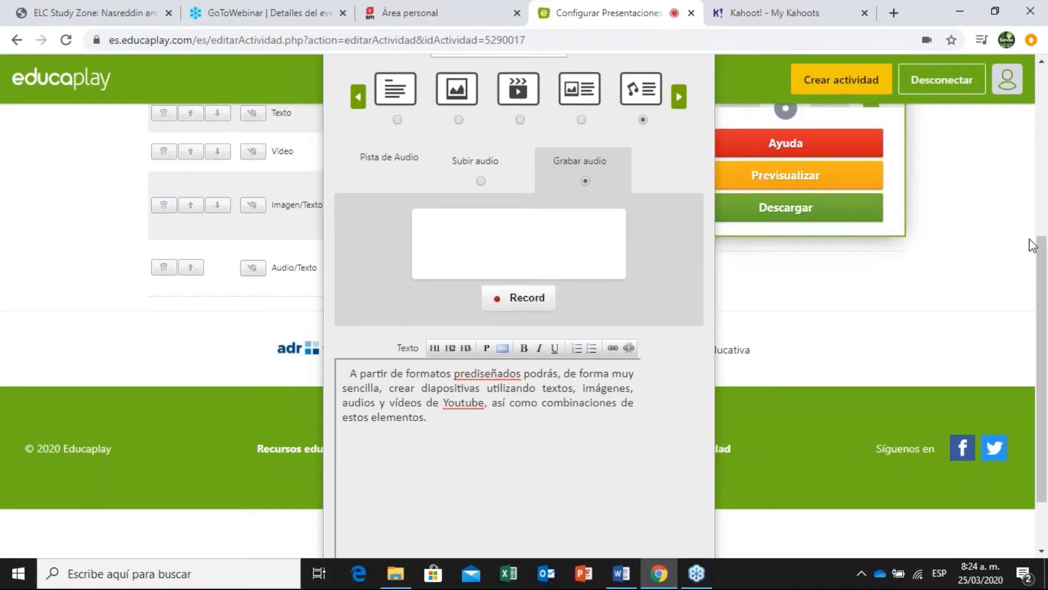
{"action": "left_click_drag", "start_coordinate": [1045, 259], "coordinate": [1046, 301]}
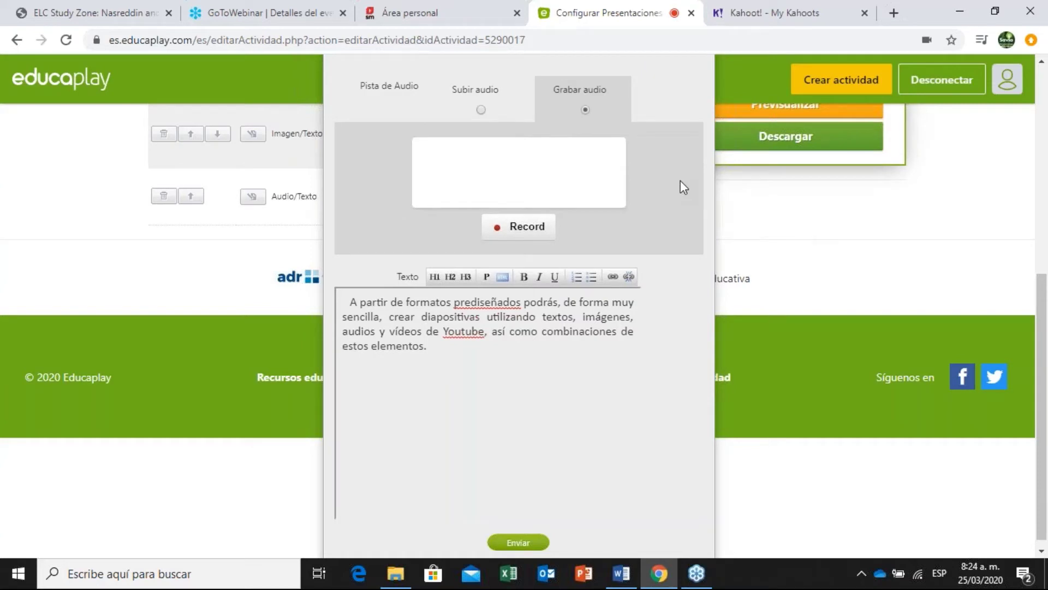
{"action": "scroll", "coordinate": [647, 223], "scroll_direction": "up", "scroll_amount": 1}
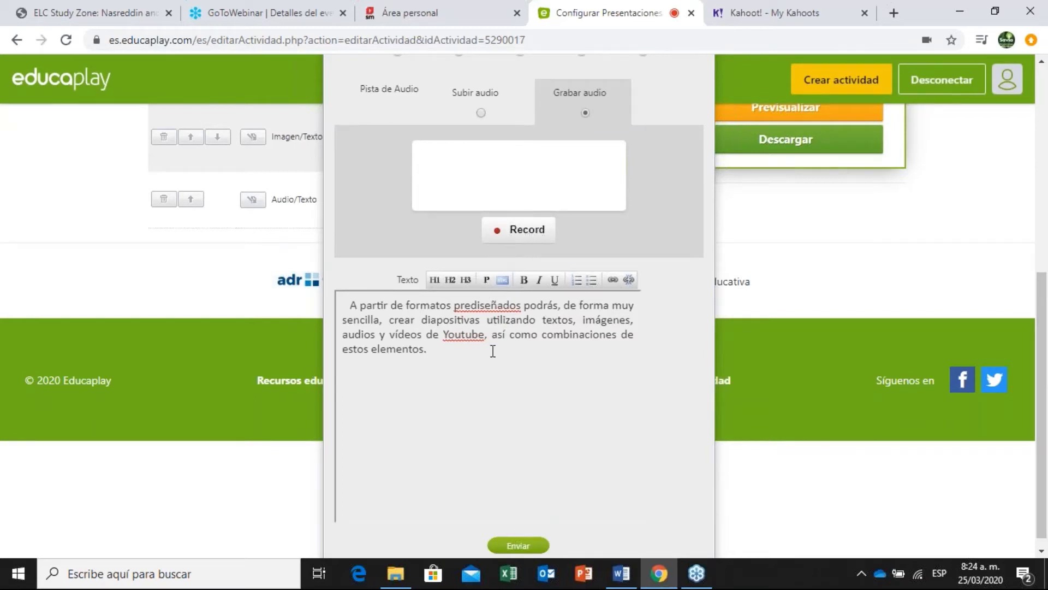
{"action": "scroll", "coordinate": [1046, 328], "scroll_direction": "down", "scroll_amount": 1}
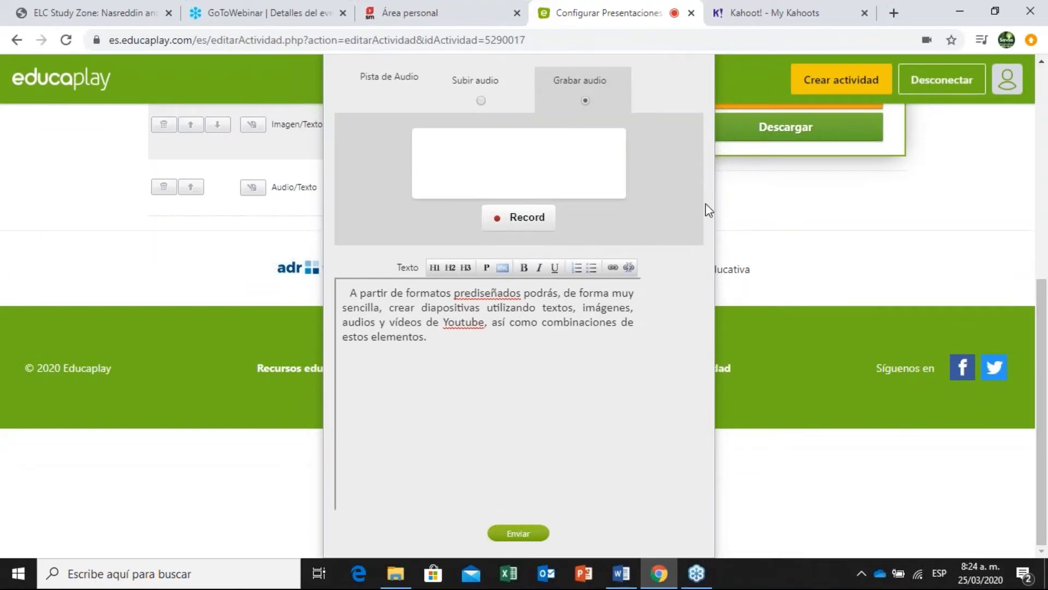
Record a 15-second voice clip, stop it, and upload it with Subir.
{"action": "left_click", "coordinate": [520, 221]}
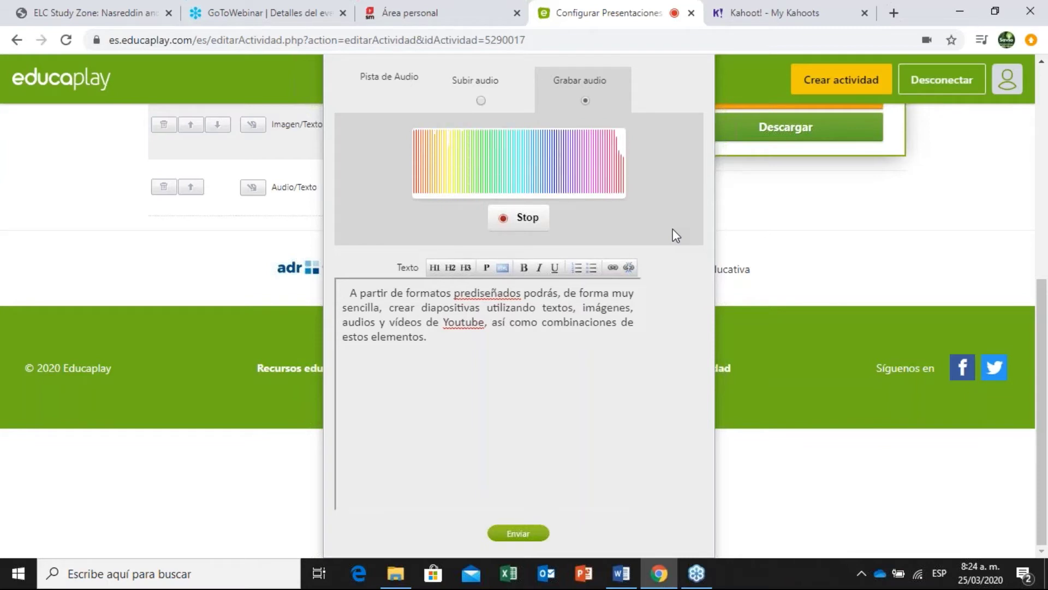
{"action": "left_click", "coordinate": [528, 218]}
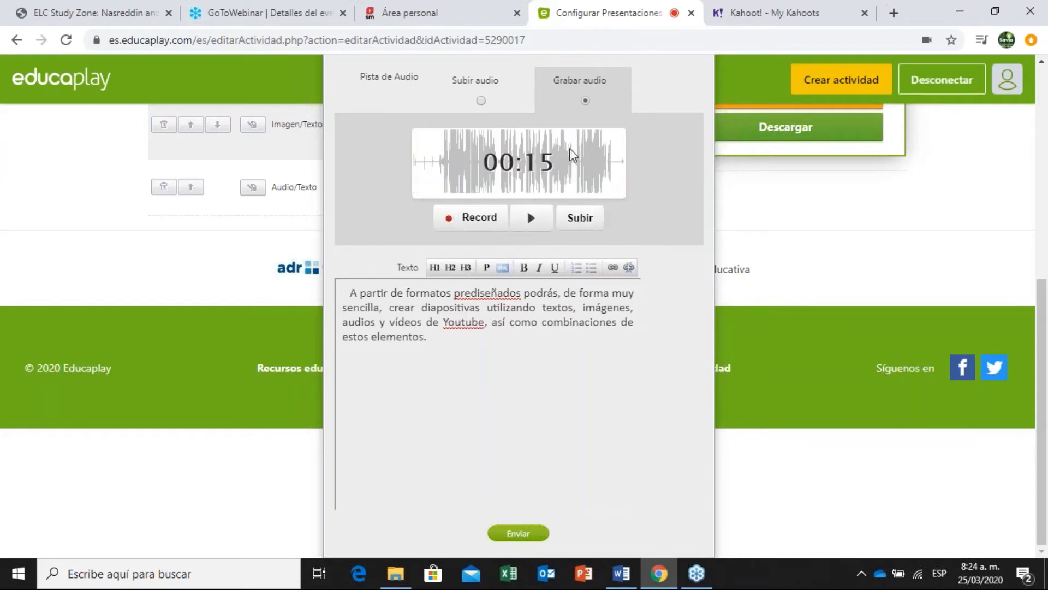
{"action": "left_click", "coordinate": [590, 219]}
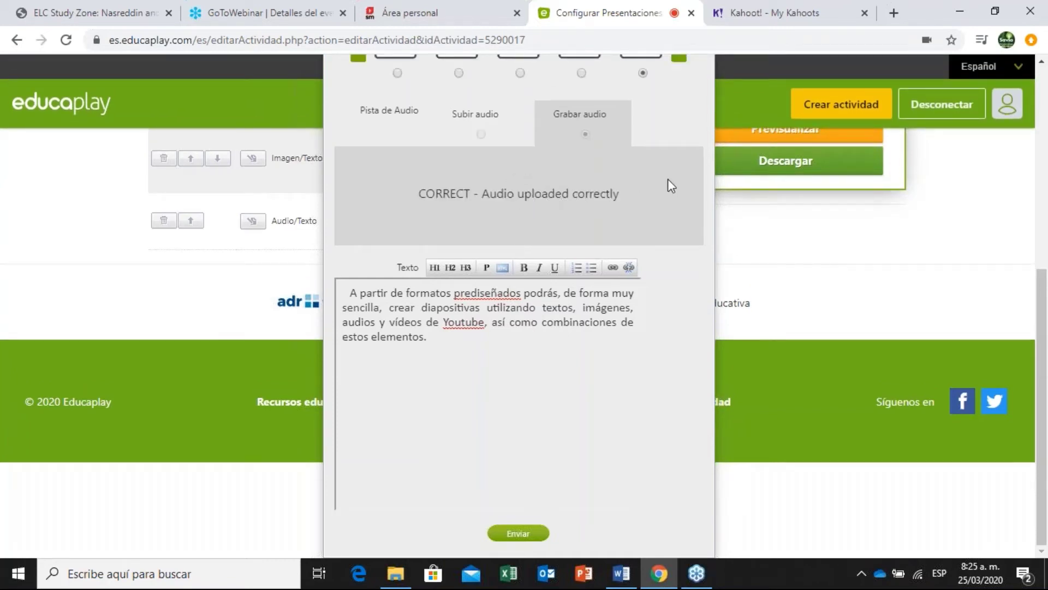
{"action": "scroll", "coordinate": [1045, 323], "scroll_direction": "up", "scroll_amount": 1}
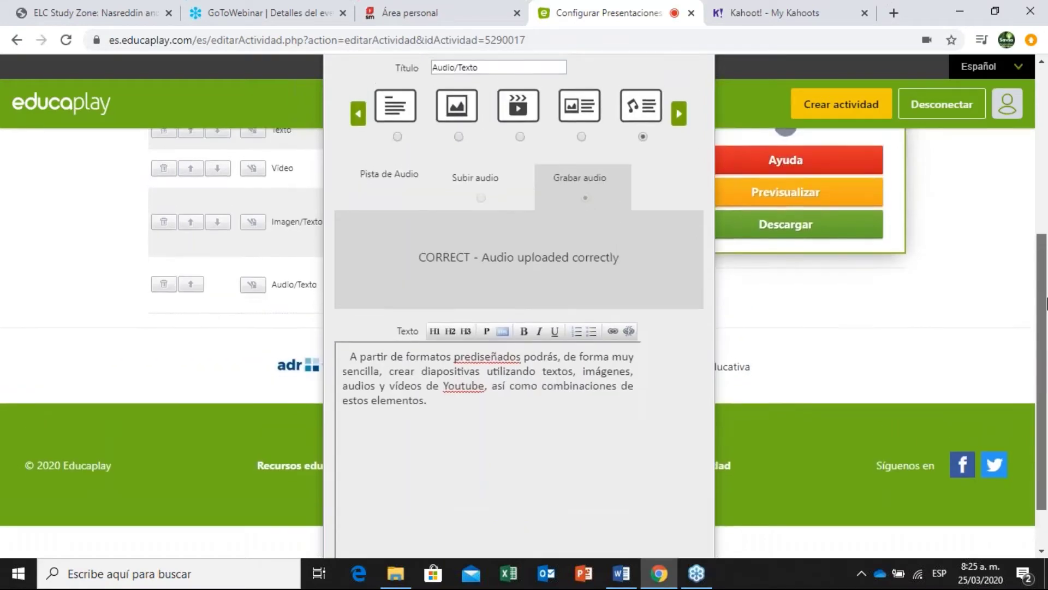
{"action": "scroll", "coordinate": [1045, 323], "scroll_direction": "down", "scroll_amount": 1}
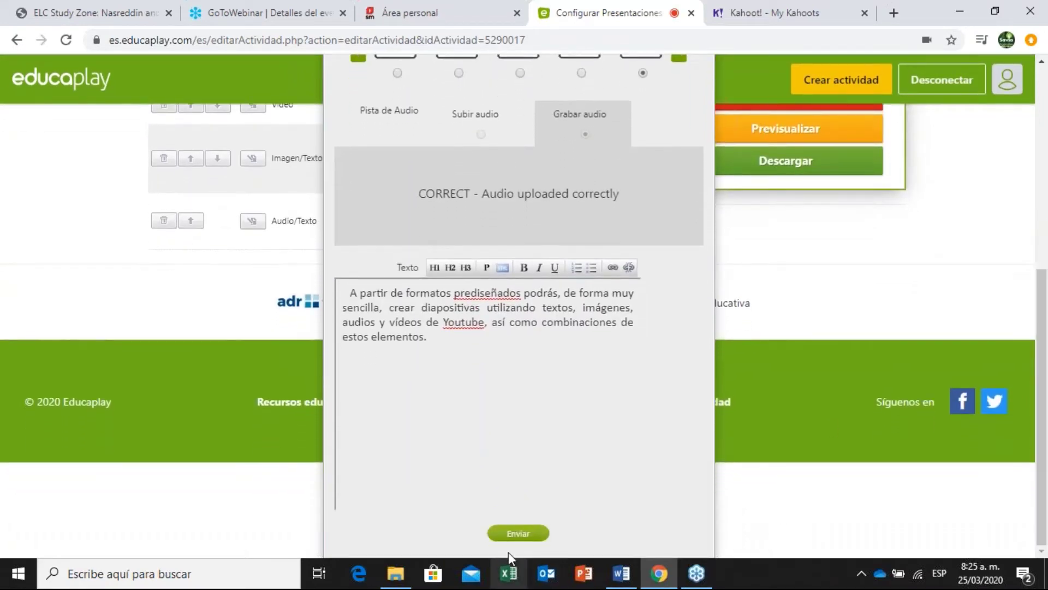
Save the second Audio/Texto slide and play its audio from the slide list.
{"action": "left_click", "coordinate": [519, 534]}
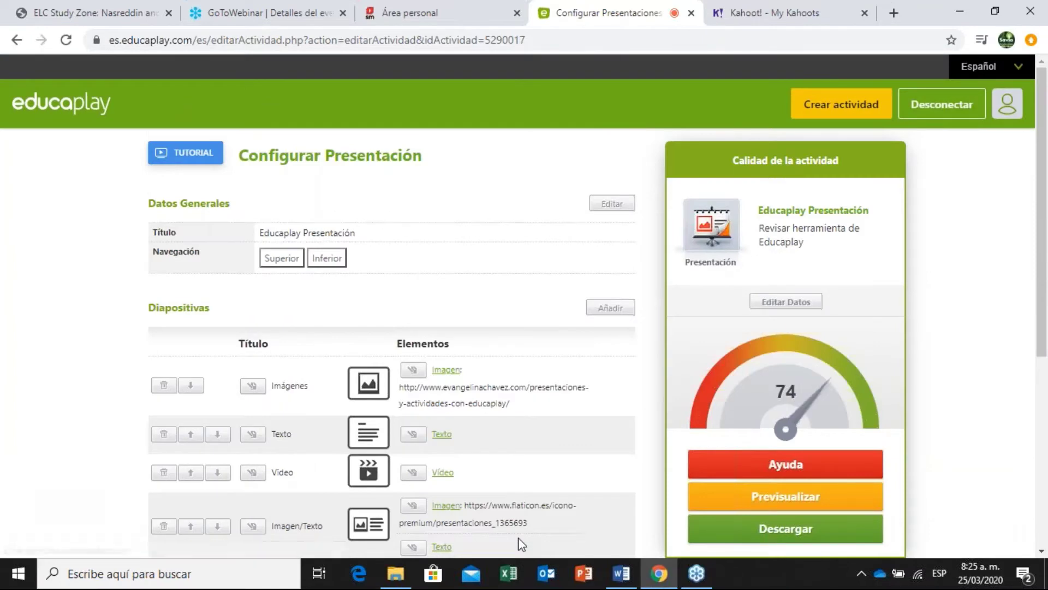
{"action": "scroll", "coordinate": [1045, 264], "scroll_direction": "down", "scroll_amount": 5}
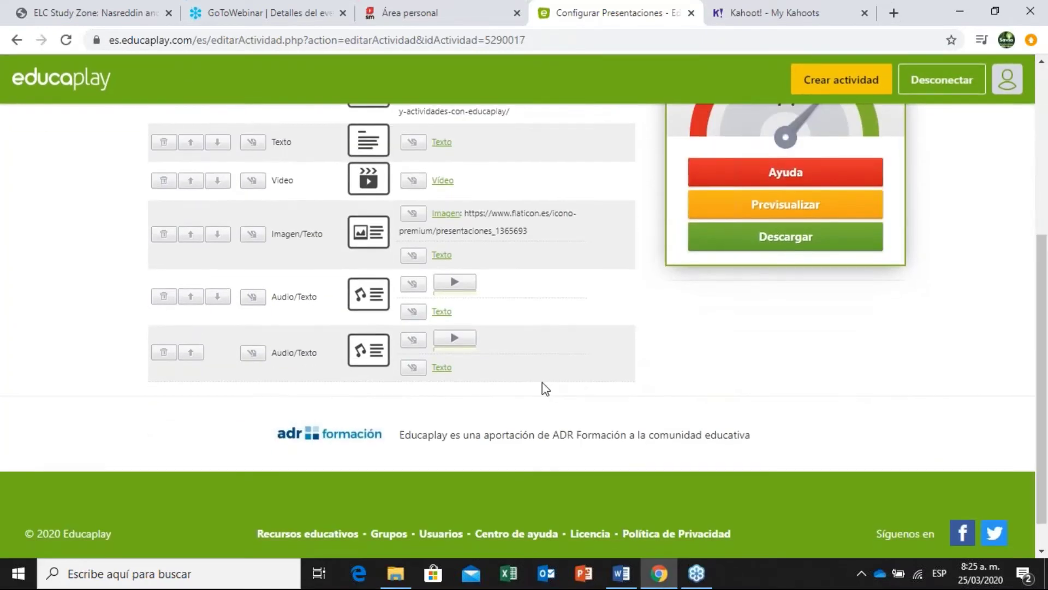
{"action": "left_click", "coordinate": [457, 341]}
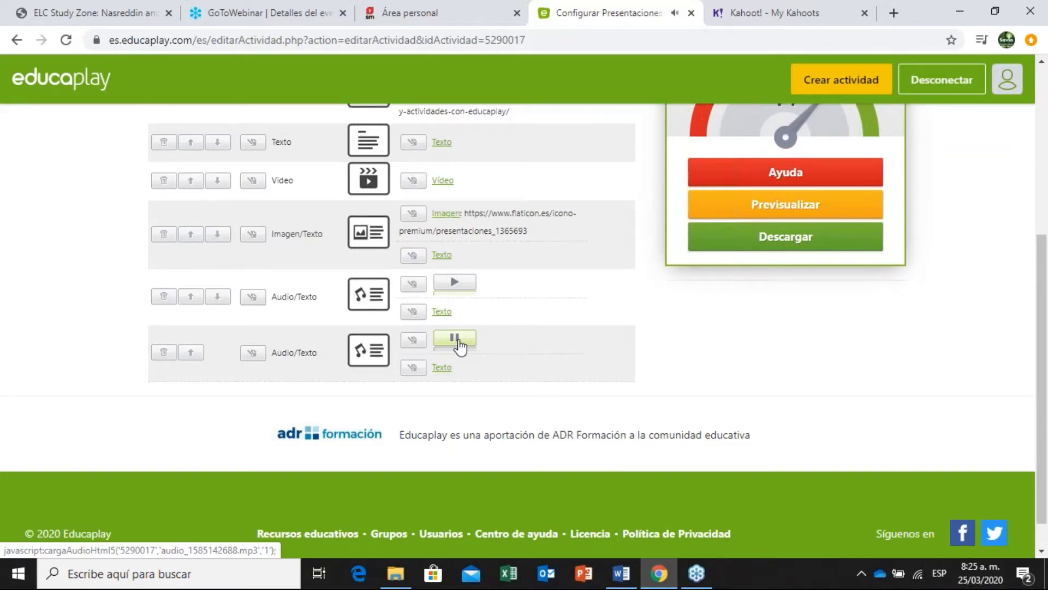
Lower the system volume while reviewing the six-slide list, including the score of 74.
{"action": "key", "text": "XF86AudioLowerVolume"}
{"action": "key", "text": "XF86AudioLowerVolume"}
{"action": "key", "text": "XF86AudioLowerVolume"}
{"action": "key", "text": "XF86AudioLowerVolume"}
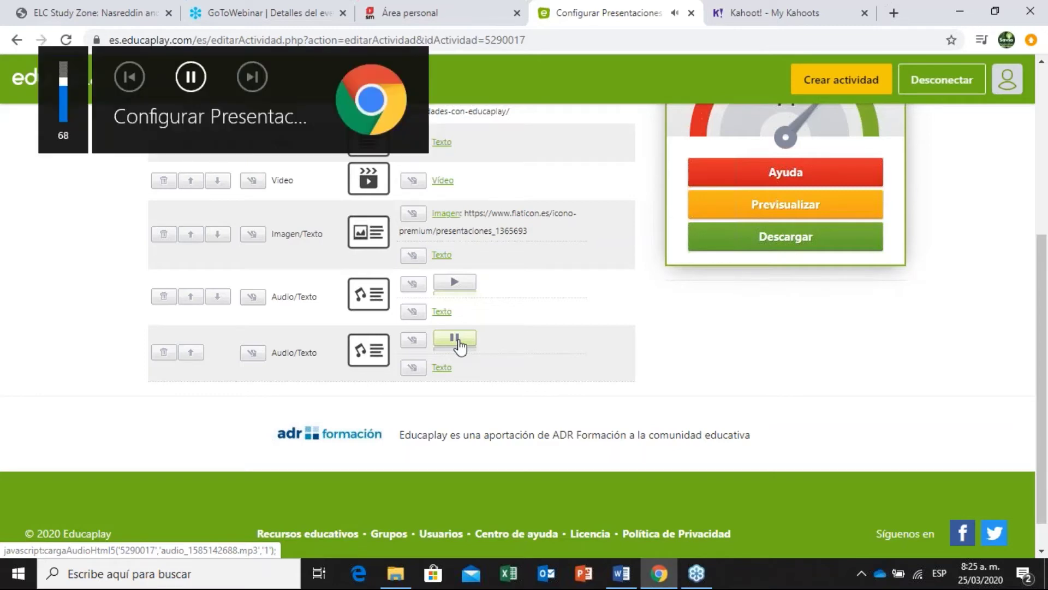
{"action": "key", "text": "XF86AudioLowerVolume"}
{"action": "key", "text": "XF86AudioLowerVolume"}
{"action": "key", "text": "XF86AudioLowerVolume"}
{"action": "key", "text": "XF86AudioLowerVolume"}
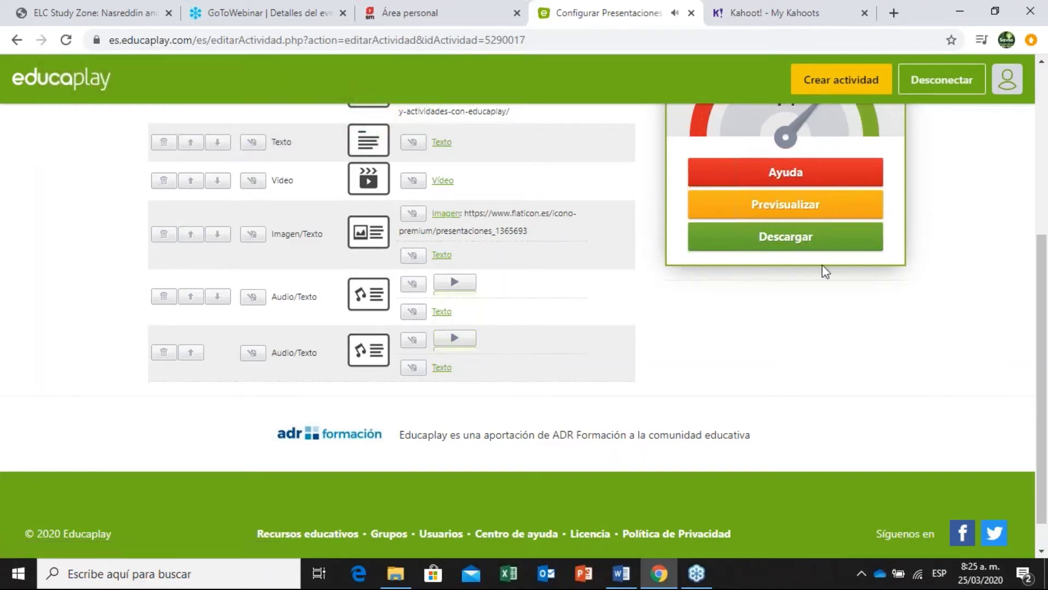
{"action": "left_click_drag", "start_coordinate": [1046, 284], "coordinate": [1047, 330]}
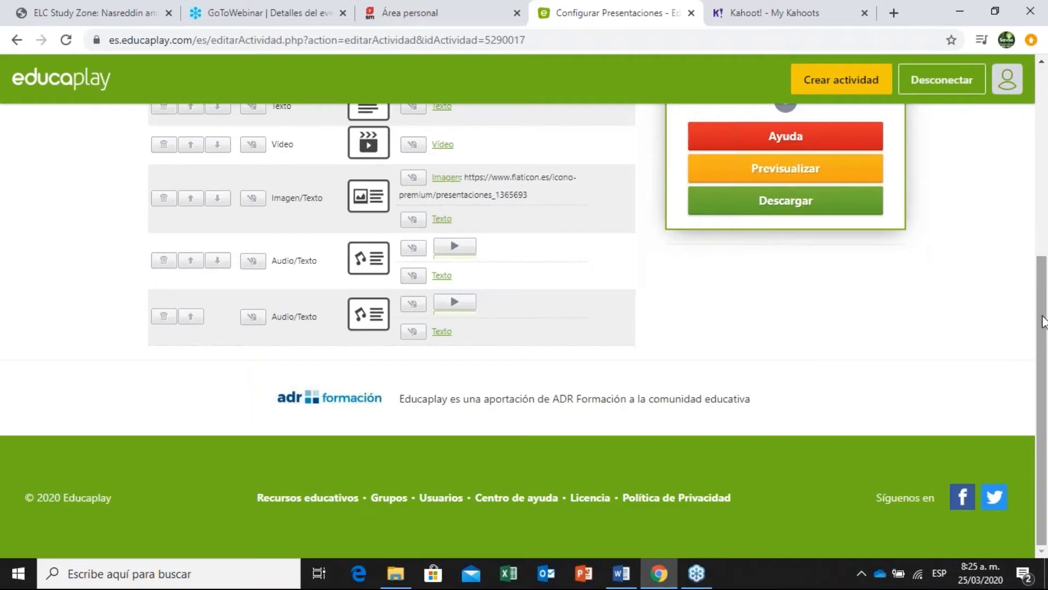
{"action": "scroll", "coordinate": [1020, 304], "scroll_direction": "up", "scroll_amount": 1}
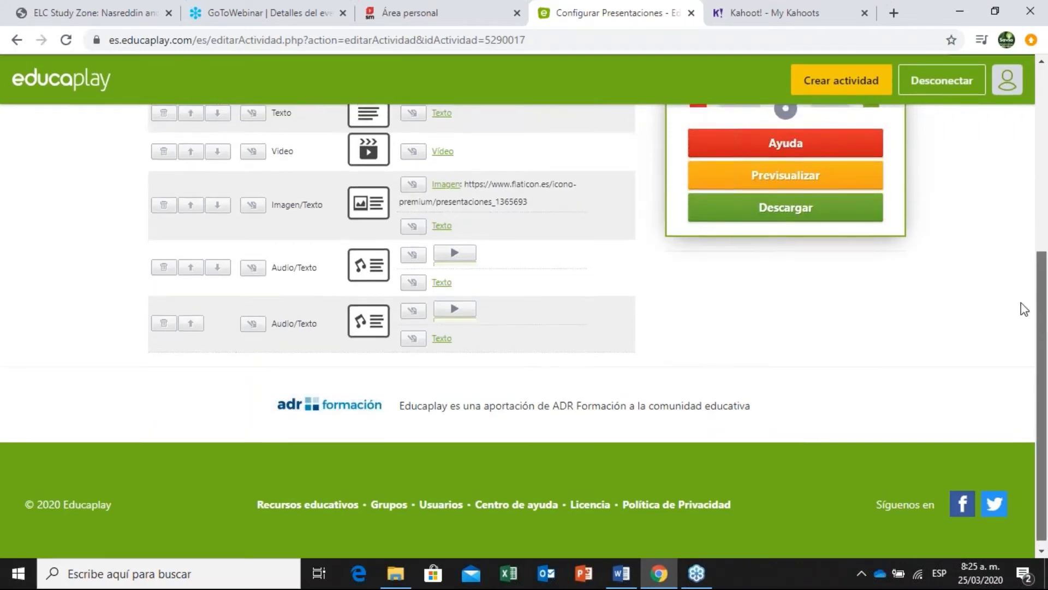
{"action": "left_click_drag", "start_coordinate": [1047, 293], "coordinate": [1047, 139]}
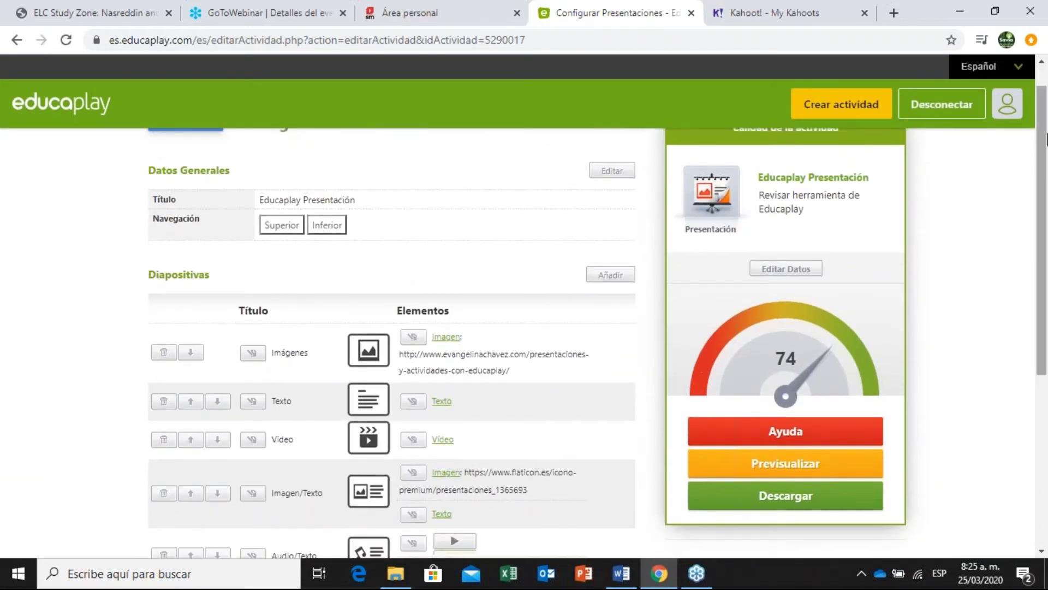
{"action": "left_click_drag", "start_coordinate": [1046, 139], "coordinate": [1047, 322]}
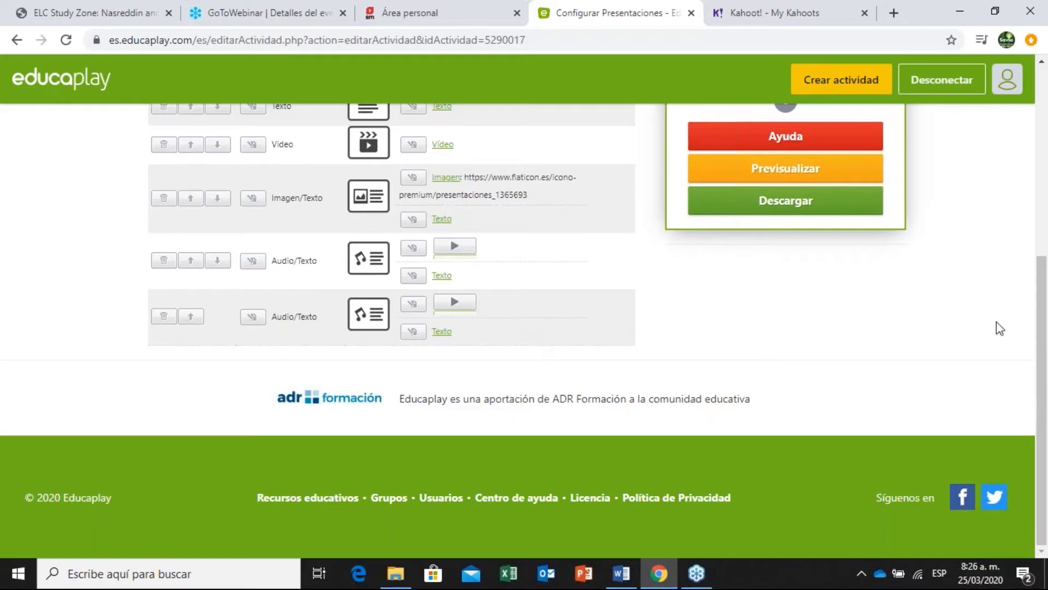
{"action": "left_click_drag", "start_coordinate": [1042, 327], "coordinate": [1045, 240]}
{"action": "scroll", "coordinate": [578, 175], "scroll_direction": "up", "scroll_amount": 1}
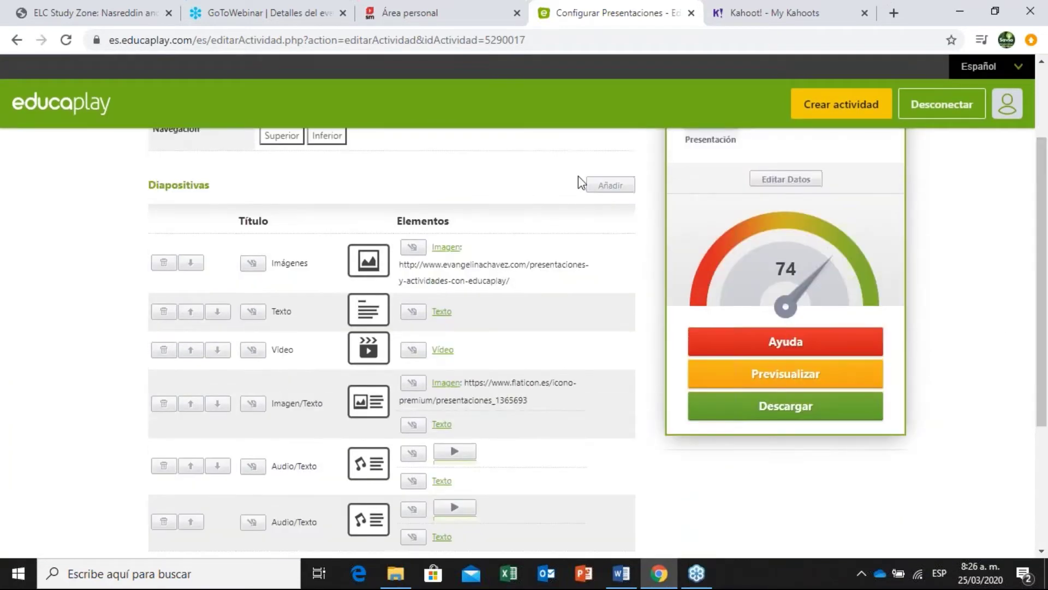
{"action": "left_click", "coordinate": [597, 191]}
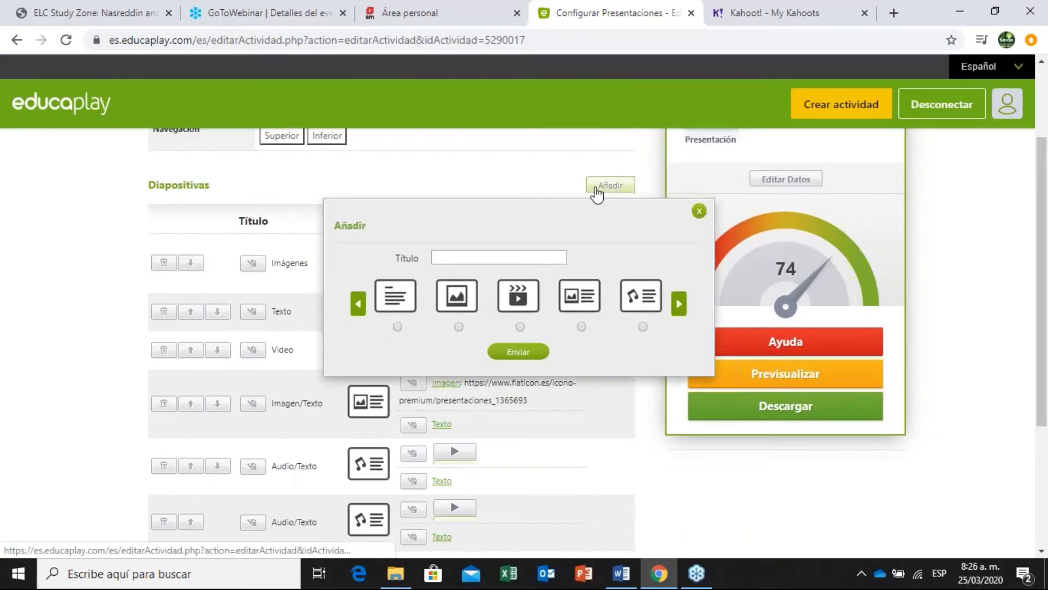
{"action": "left_click", "coordinate": [679, 304]}
{"action": "left_click", "coordinate": [679, 304]}
{"action": "left_click", "coordinate": [679, 305]}
{"action": "left_click", "coordinate": [680, 306]}
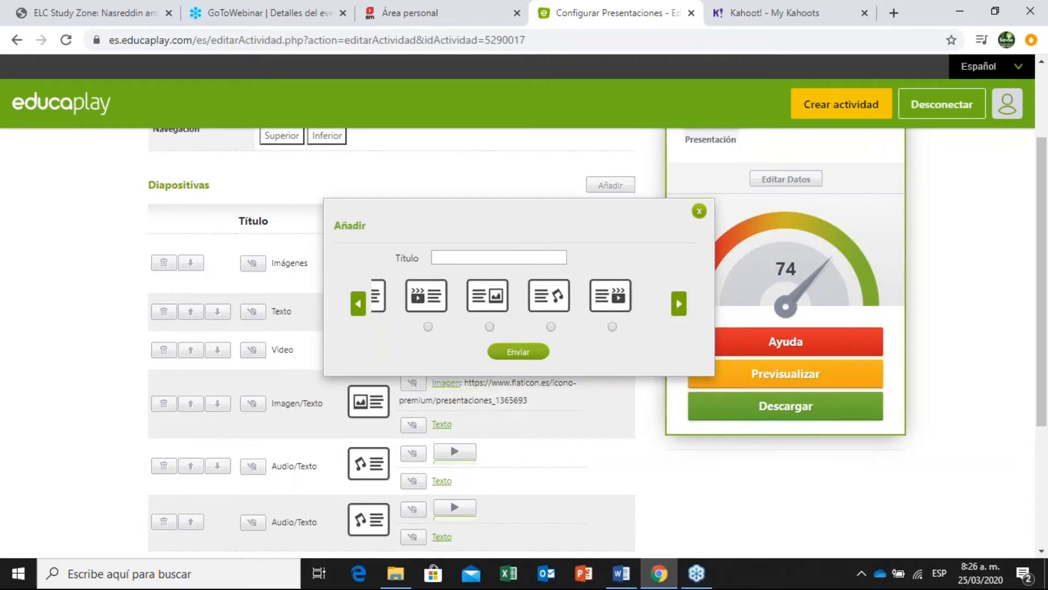
{"action": "left_click", "coordinate": [358, 306]}
{"action": "left_click", "coordinate": [358, 305]}
{"action": "left_click", "coordinate": [358, 305]}
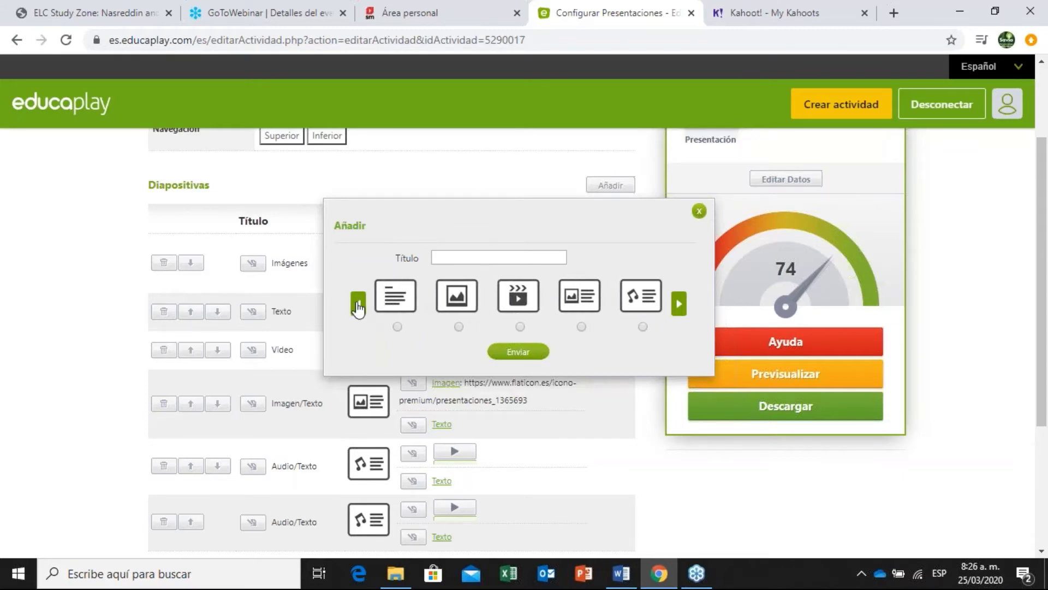
{"action": "left_click", "coordinate": [700, 210]}
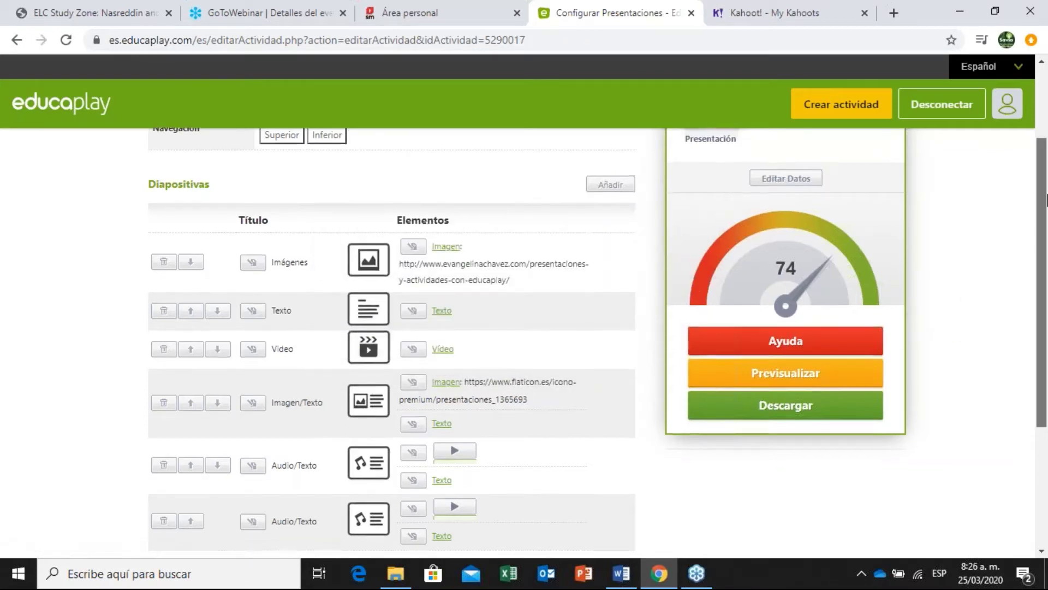
{"action": "scroll", "coordinate": [1044, 236], "scroll_direction": "down", "scroll_amount": 2}
{"action": "scroll", "coordinate": [1044, 236], "scroll_direction": "down", "scroll_amount": 1}
{"action": "scroll", "coordinate": [1030, 229], "scroll_direction": "up", "scroll_amount": 1}
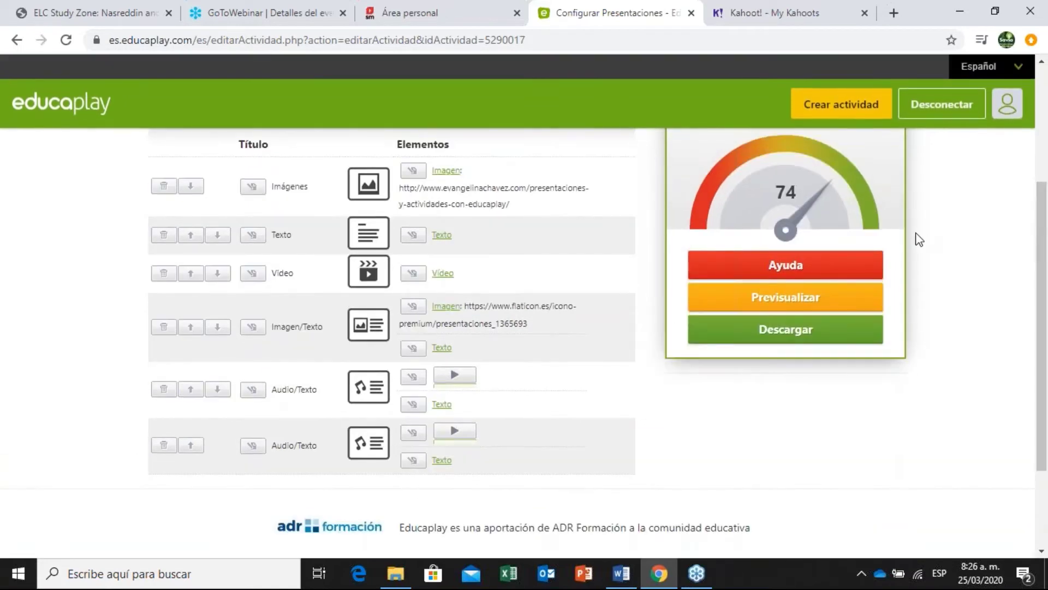
{"action": "left_click", "coordinate": [816, 267]}
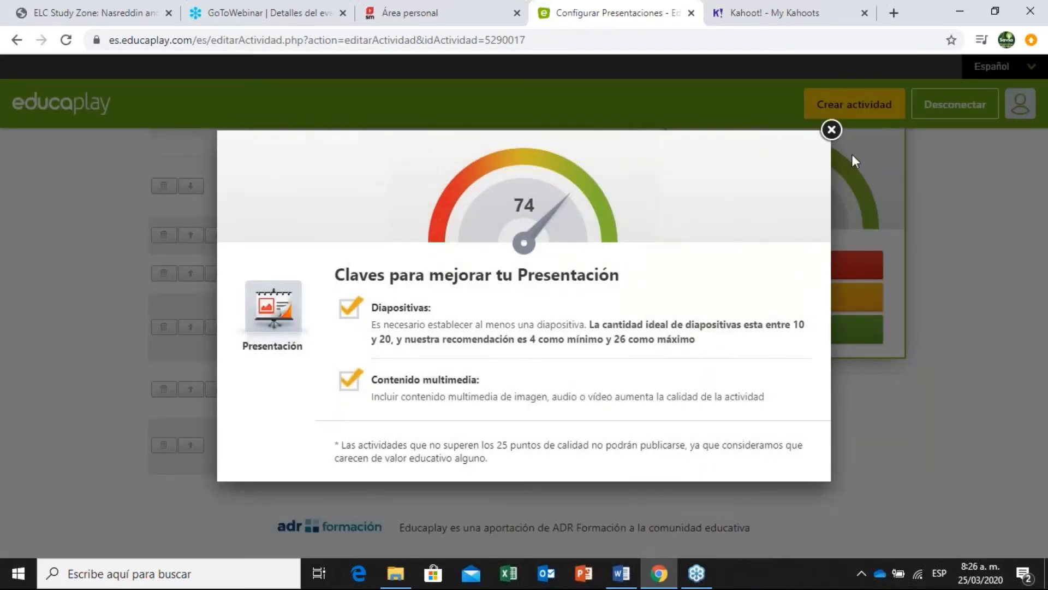
{"action": "left_click", "coordinate": [831, 130]}
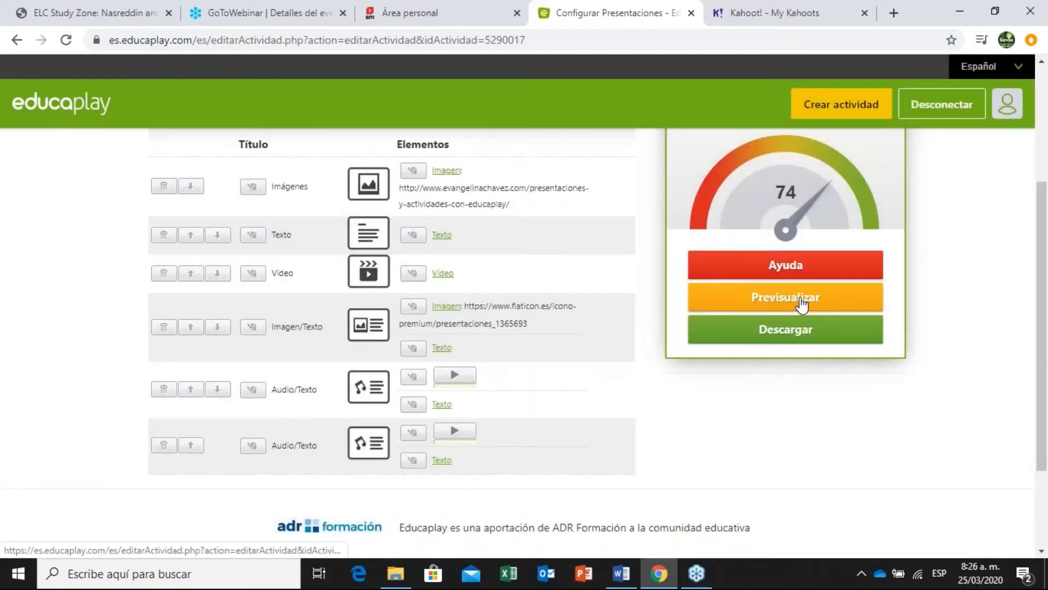
Start a full-screen Previsualizar preview of the presentation with Comenzar.
{"action": "left_click", "coordinate": [801, 298]}
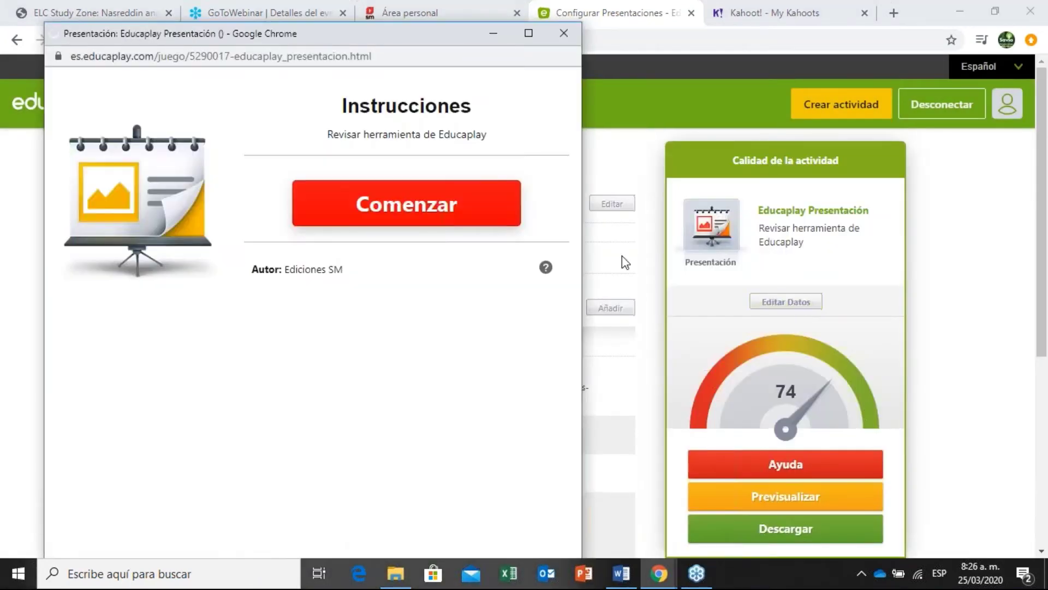
{"action": "left_click", "coordinate": [542, 32]}
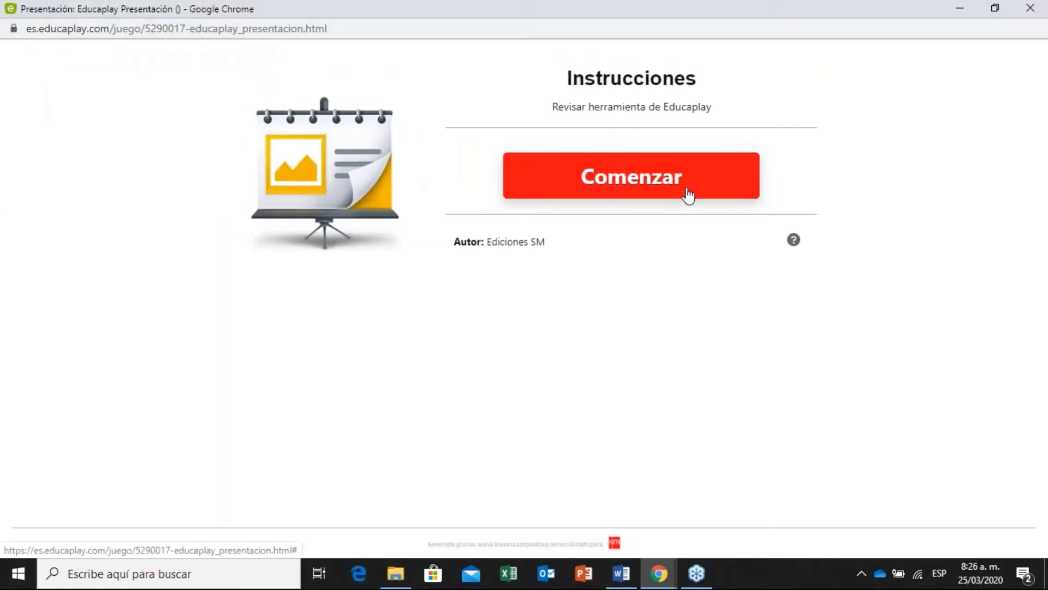
{"action": "left_click", "coordinate": [713, 194]}
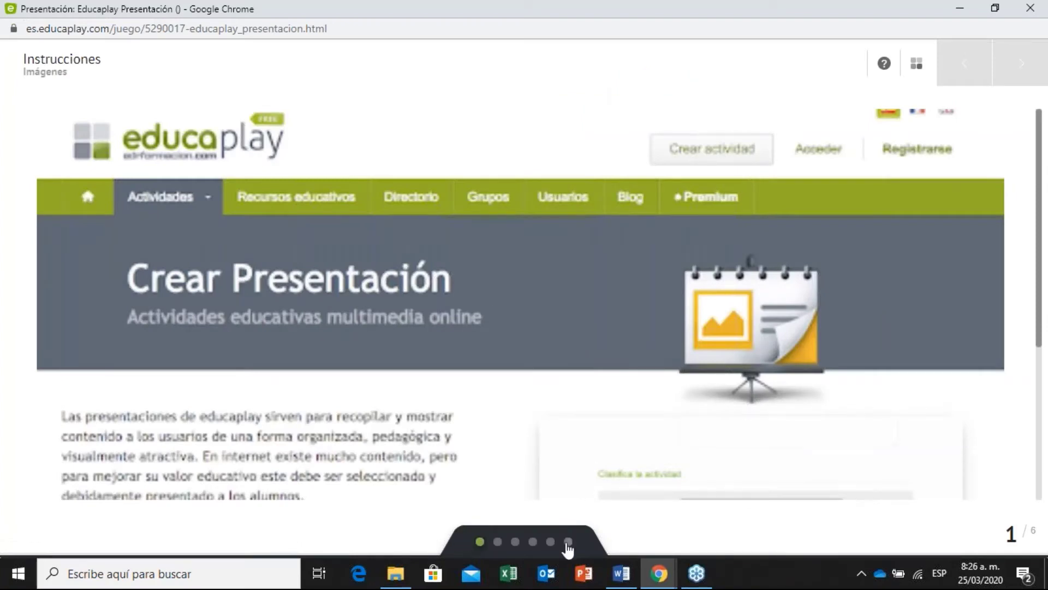
Advance through slide 2 to the slide 3 video and play the YouTube clip.
{"action": "left_click", "coordinate": [498, 542]}
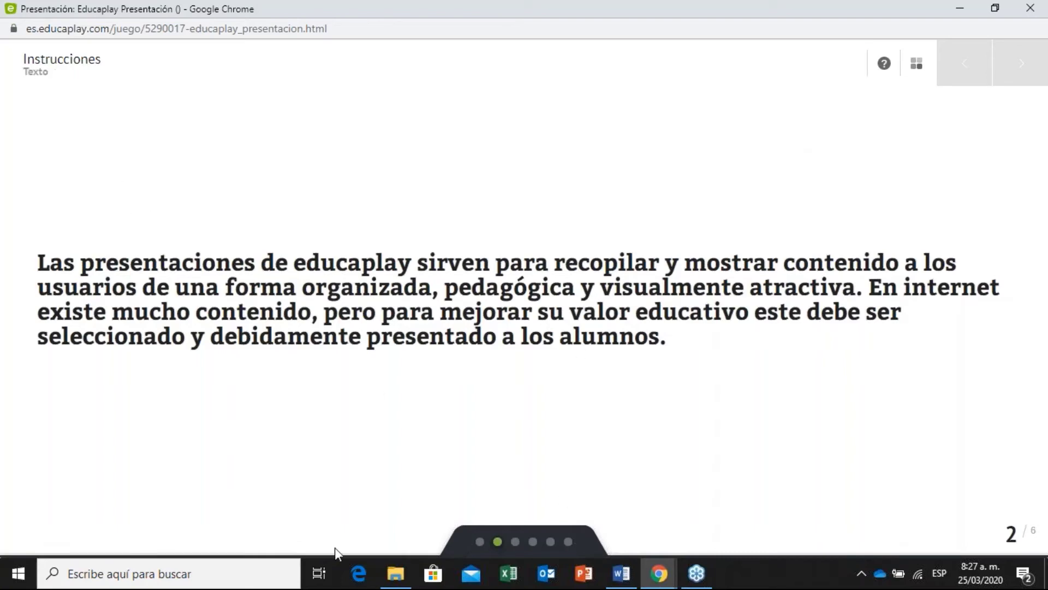
{"action": "left_click", "coordinate": [516, 544]}
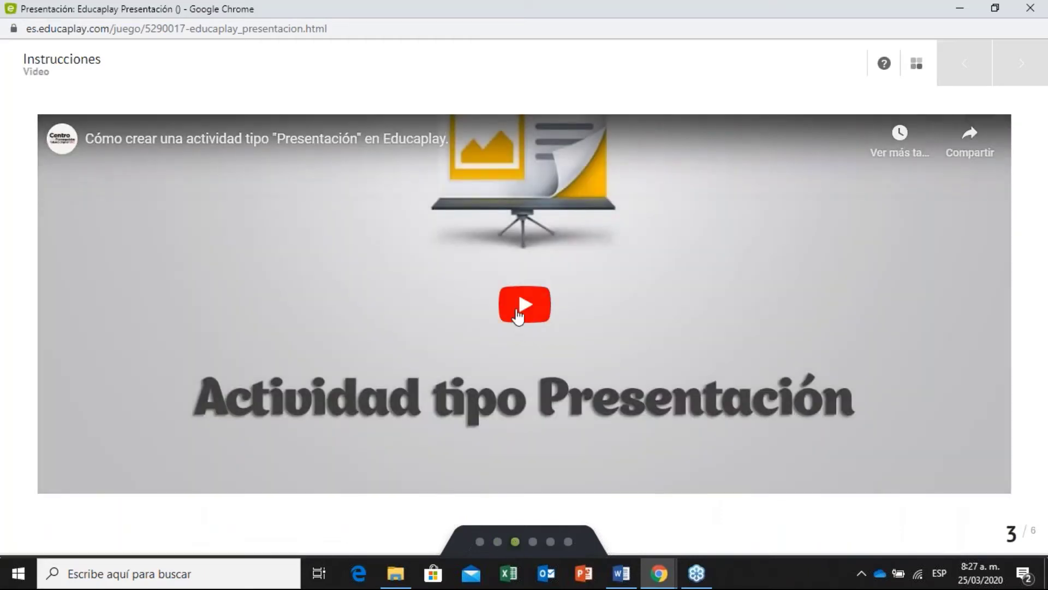
{"action": "left_click", "coordinate": [519, 314]}
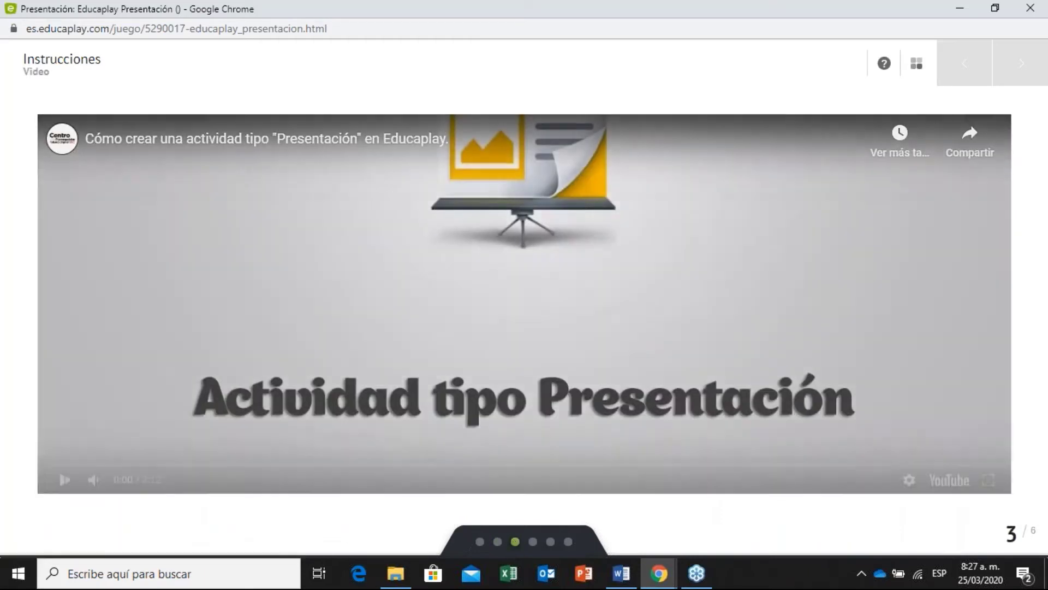
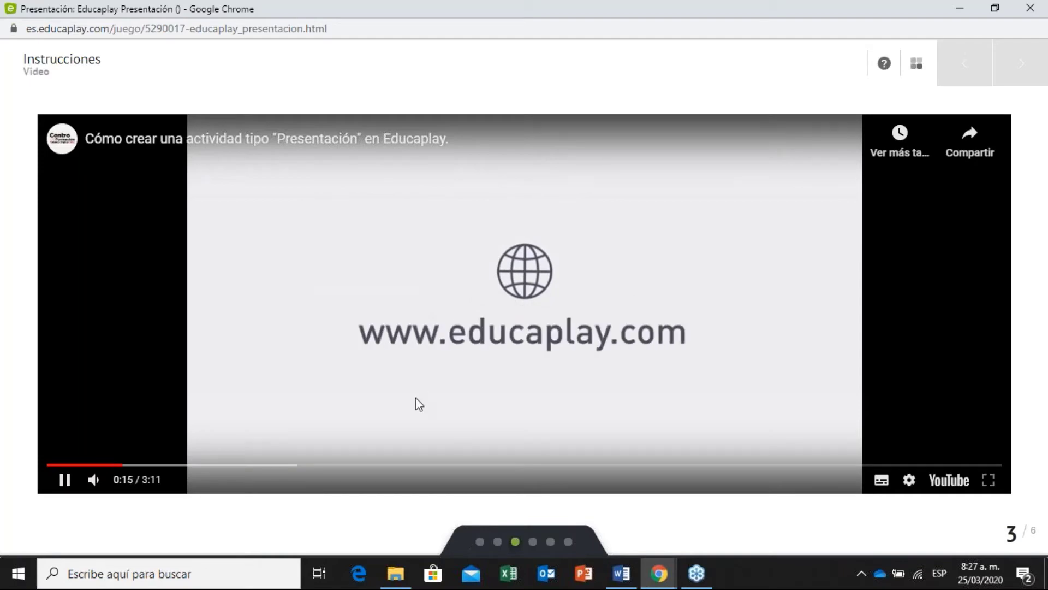
Pause the tutorial video, dismiss the suggestions, and view slides 4 and 5, testing the narration.
{"action": "left_click", "coordinate": [401, 445]}
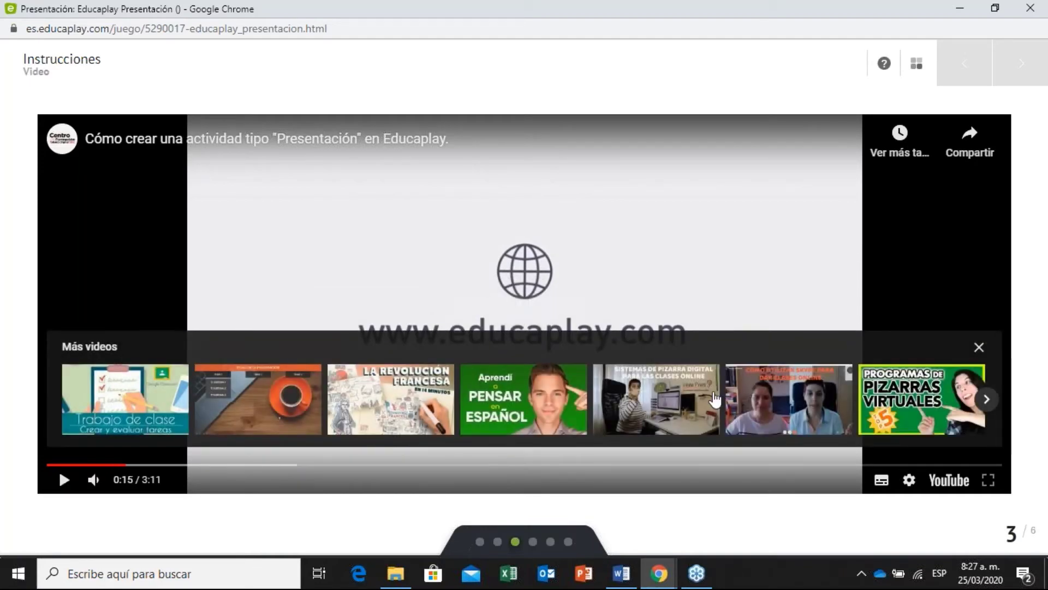
{"action": "left_click", "coordinate": [978, 349]}
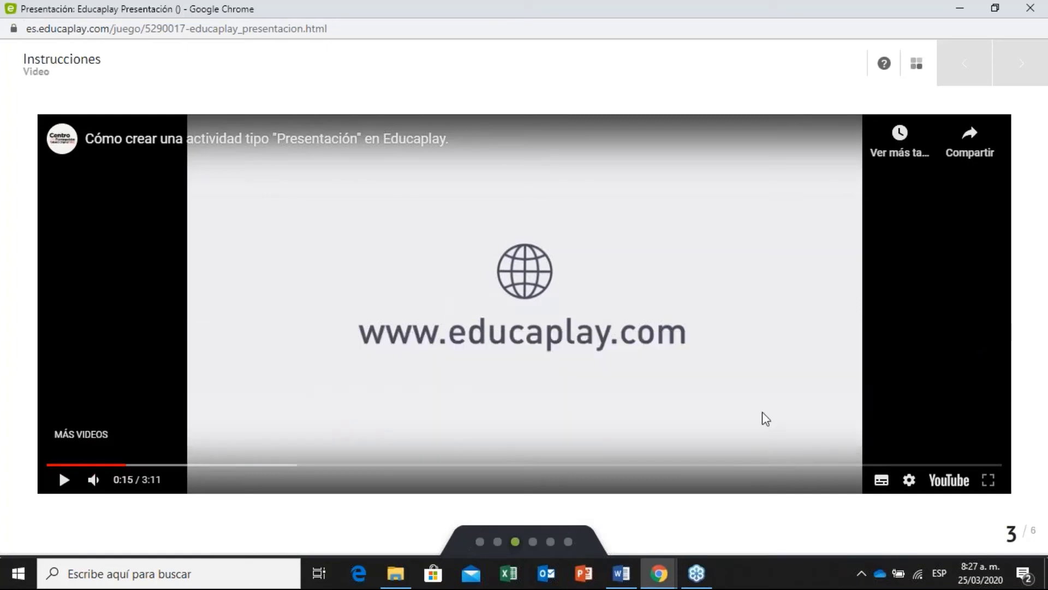
{"action": "left_click", "coordinate": [533, 543]}
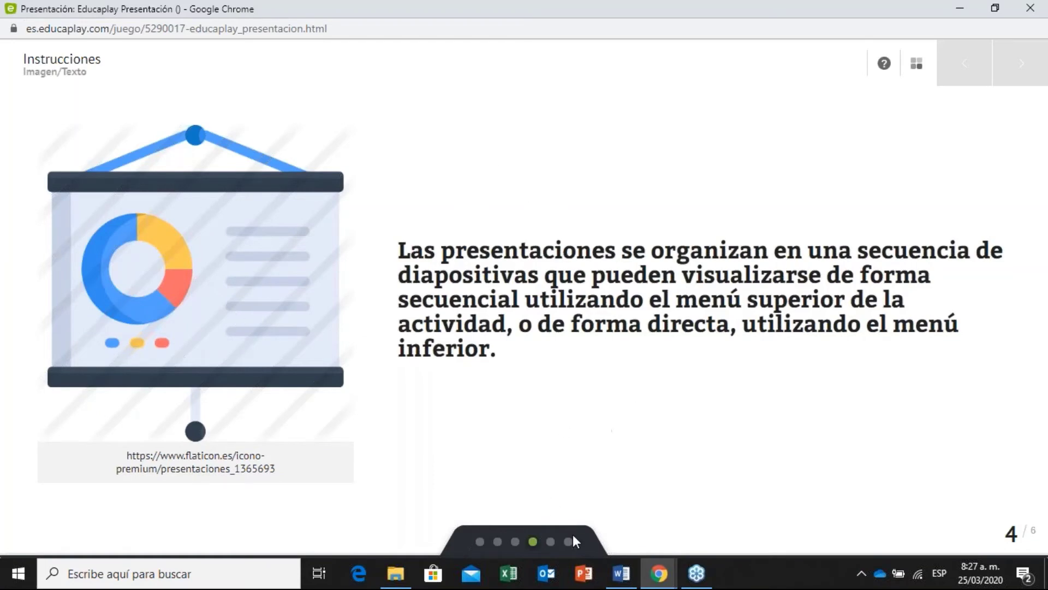
{"action": "left_click", "coordinate": [550, 542]}
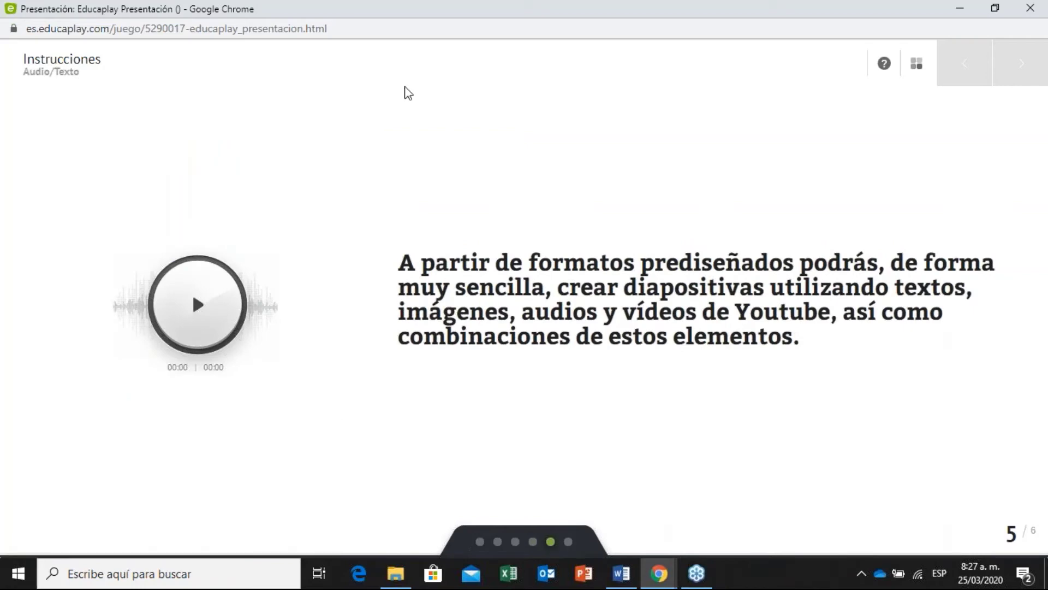
{"action": "left_click", "coordinate": [205, 314]}
{"action": "left_click", "coordinate": [205, 314]}
View slide 6, select its opening words, play and pause its audio, then close the preview.
{"action": "left_click", "coordinate": [568, 541]}
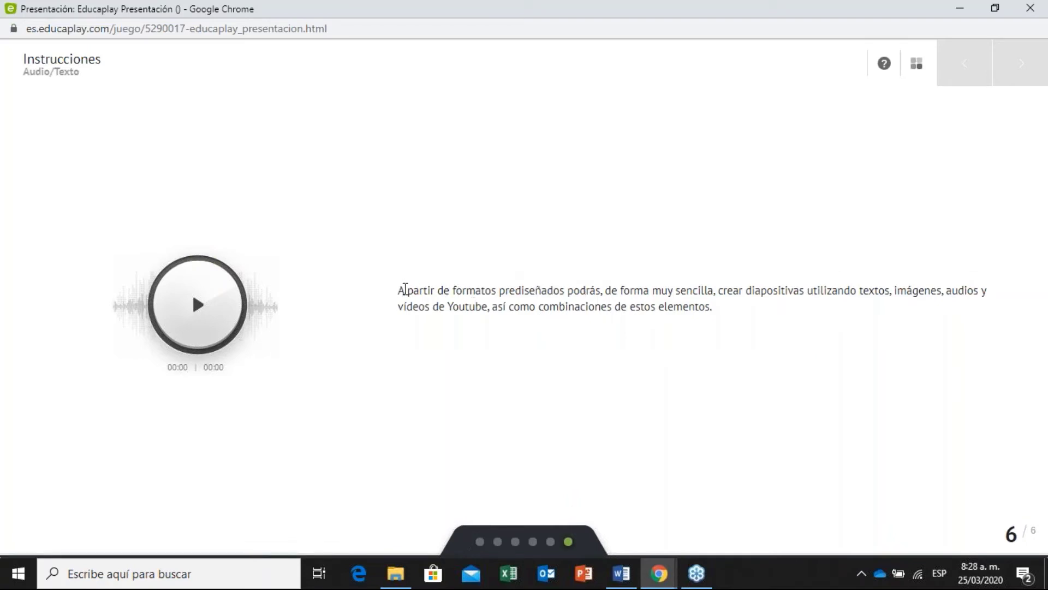
{"action": "left_click_drag", "start_coordinate": [399, 290], "coordinate": [731, 319]}
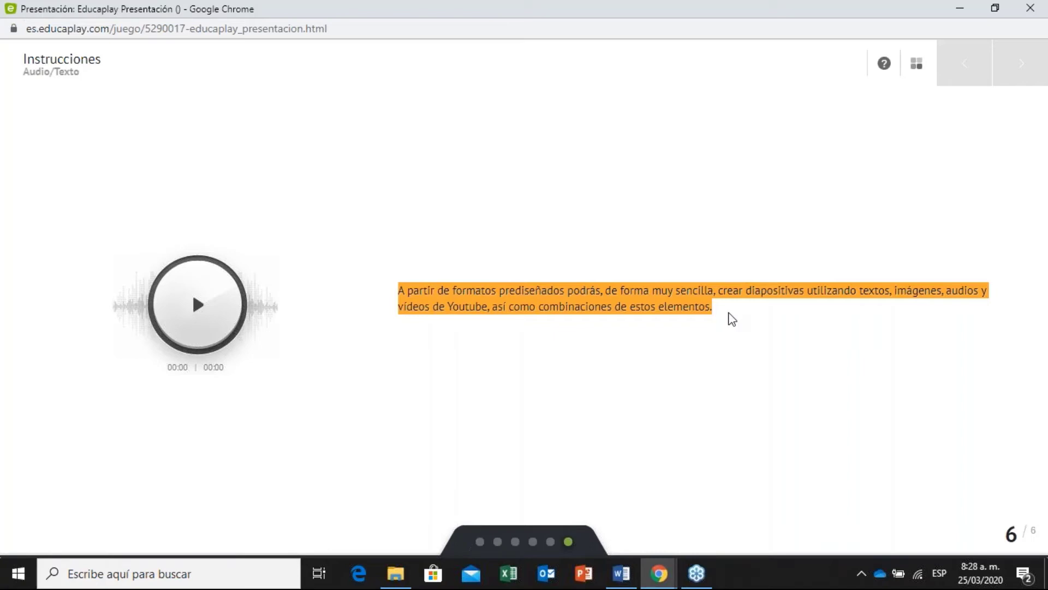
{"action": "left_click", "coordinate": [213, 315]}
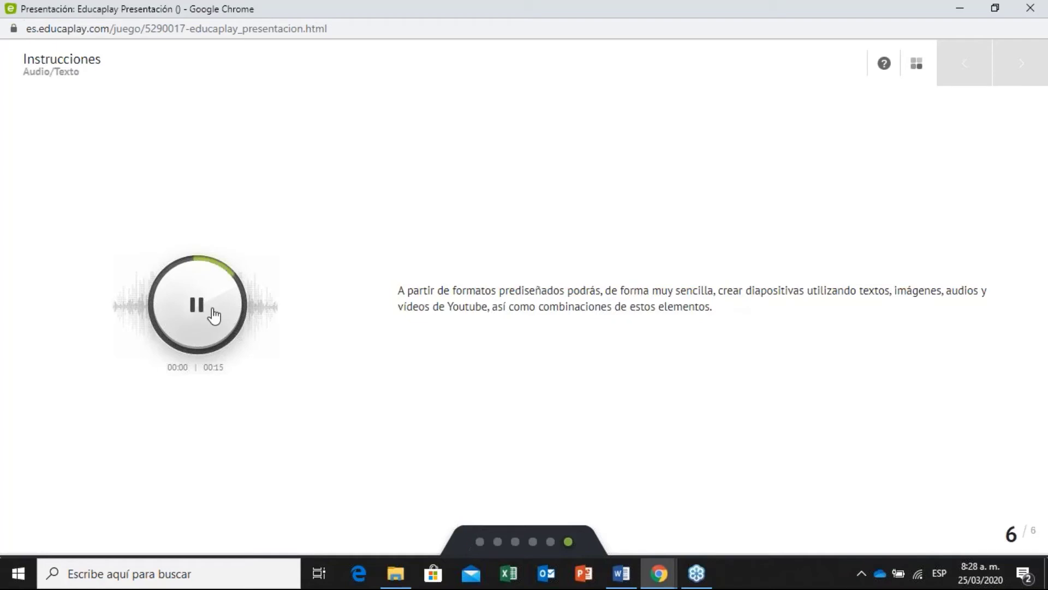
{"action": "left_click", "coordinate": [213, 315]}
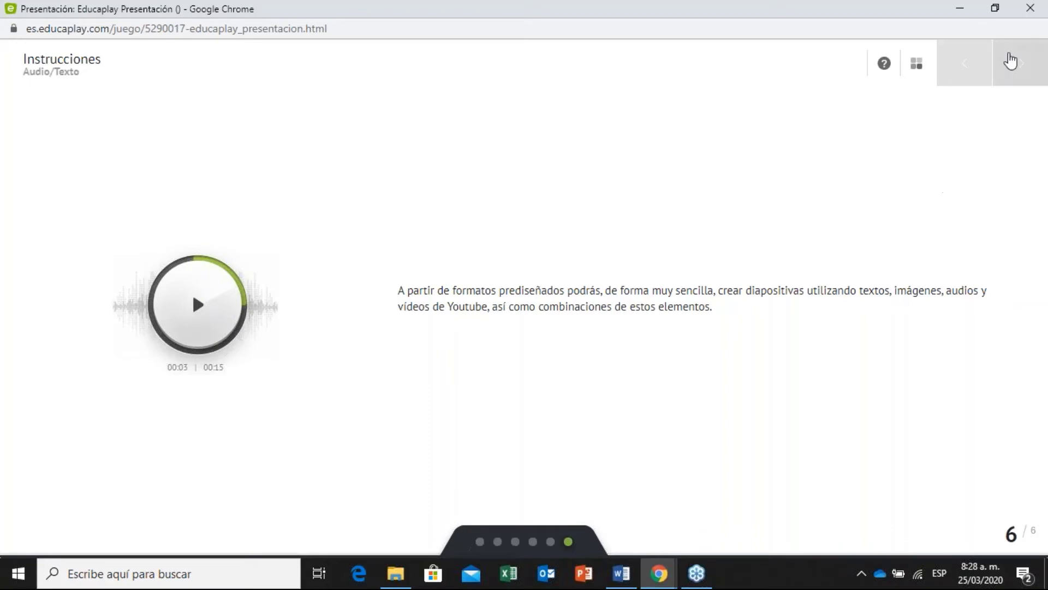
{"action": "left_click", "coordinate": [1030, 7]}
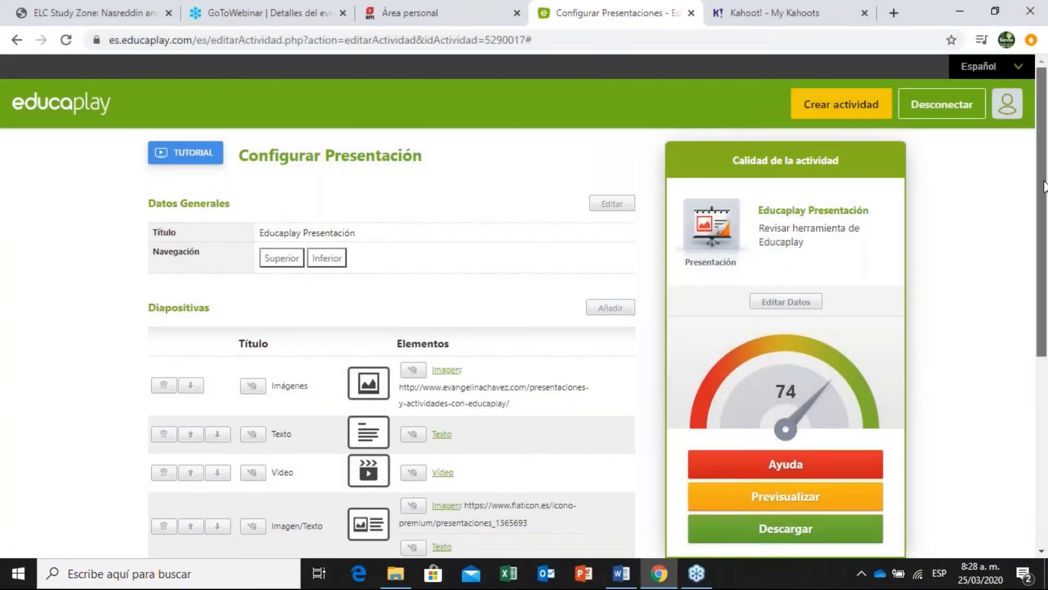
Format the last slide's Texto description as H1, send it, and start adding a new slide.
{"action": "scroll", "coordinate": [541, 349], "scroll_direction": "down", "scroll_amount": 5}
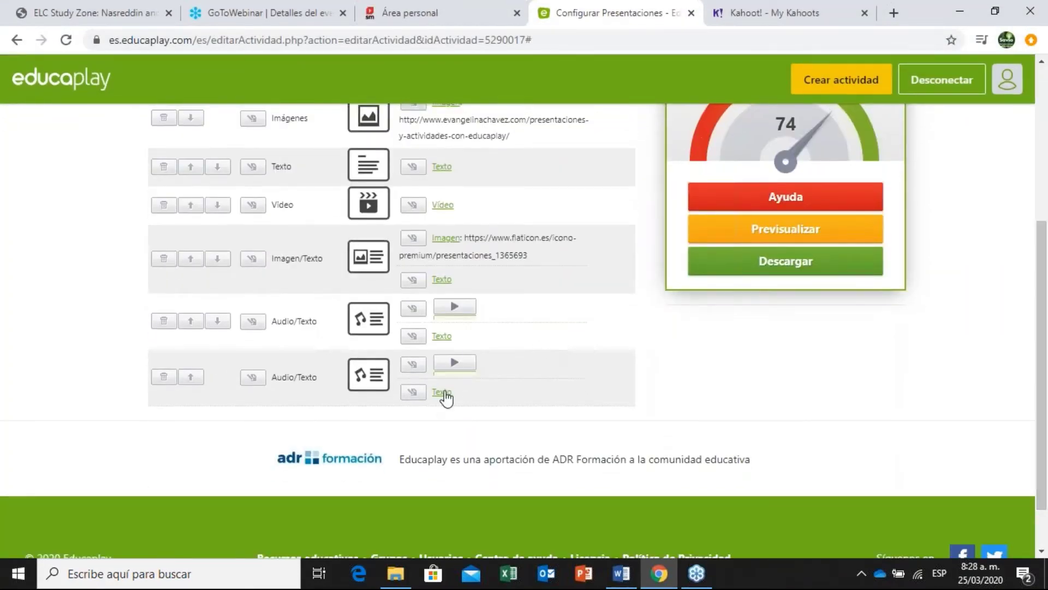
{"action": "left_click", "coordinate": [445, 392]}
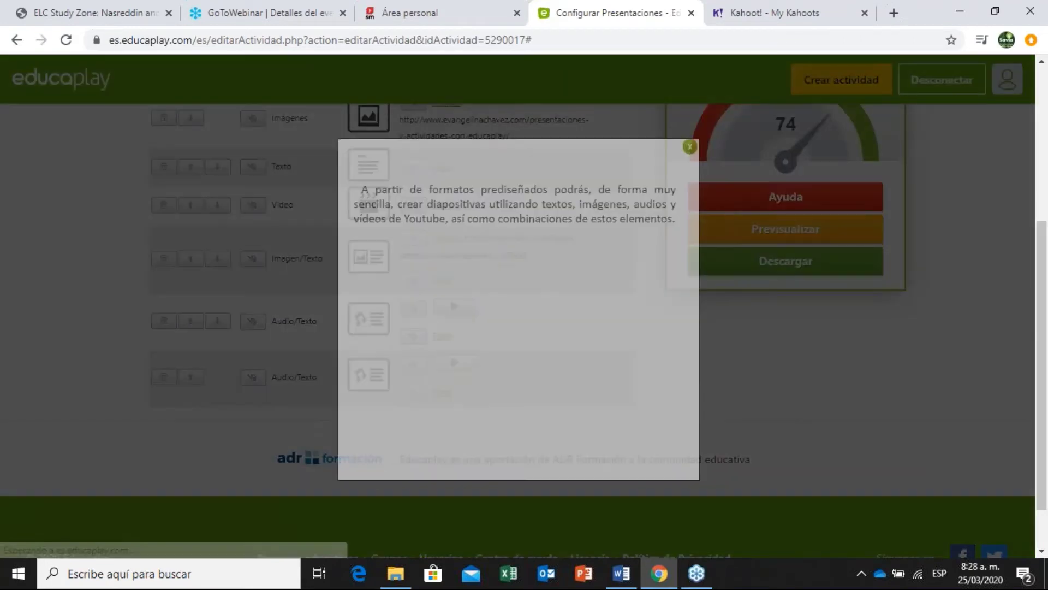
{"action": "left_click", "coordinate": [689, 147]}
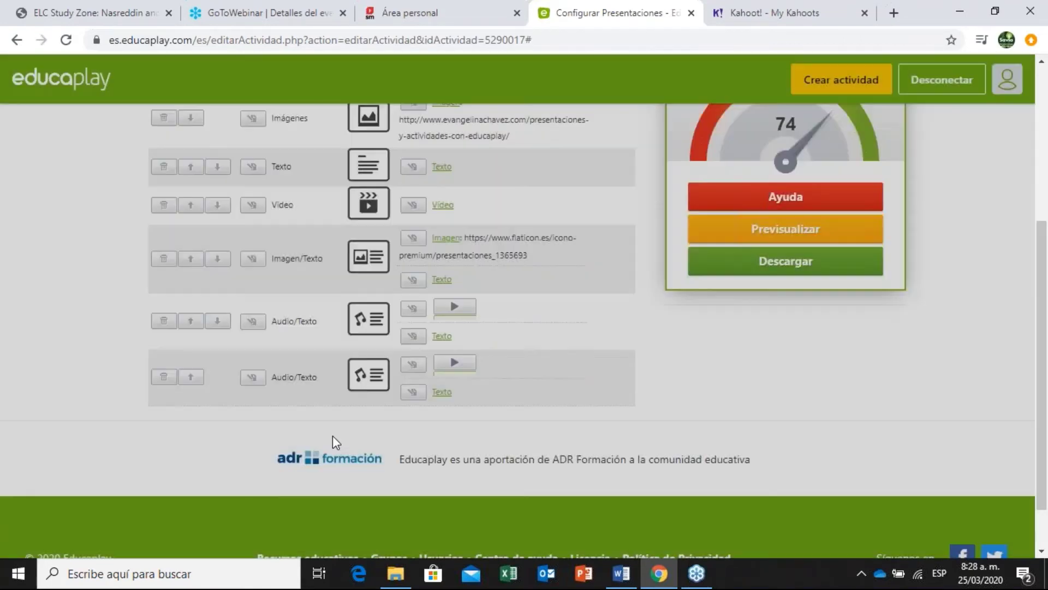
{"action": "left_click", "coordinate": [412, 397]}
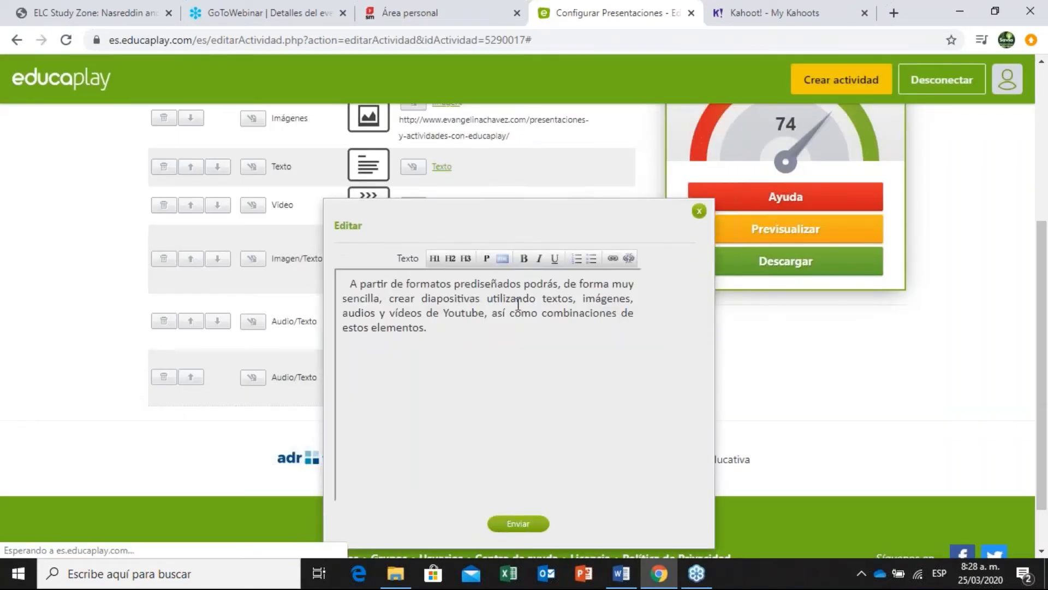
{"action": "left_click", "coordinate": [433, 261]}
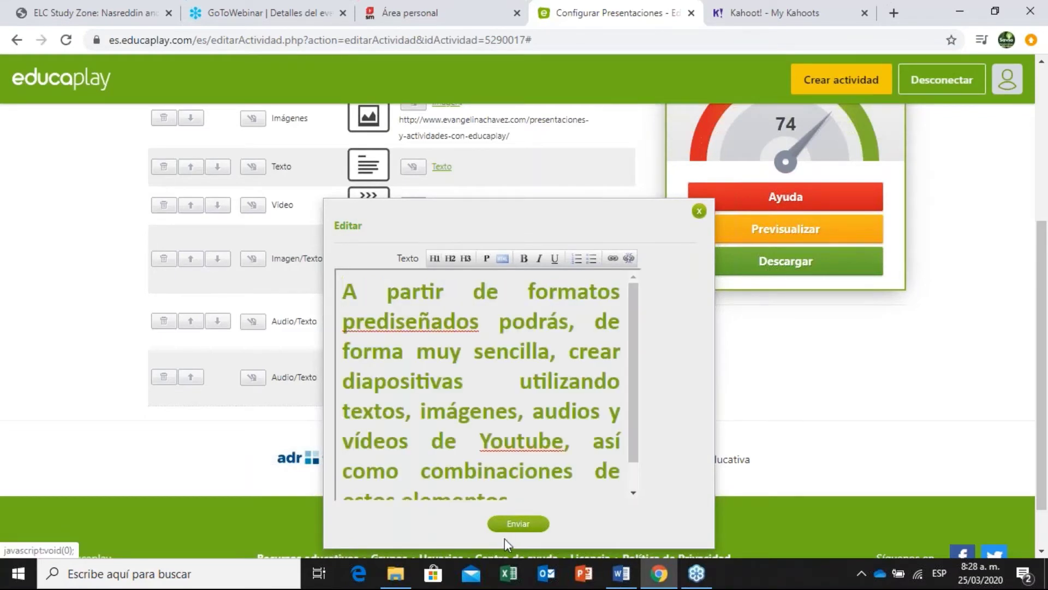
{"action": "left_click", "coordinate": [518, 524]}
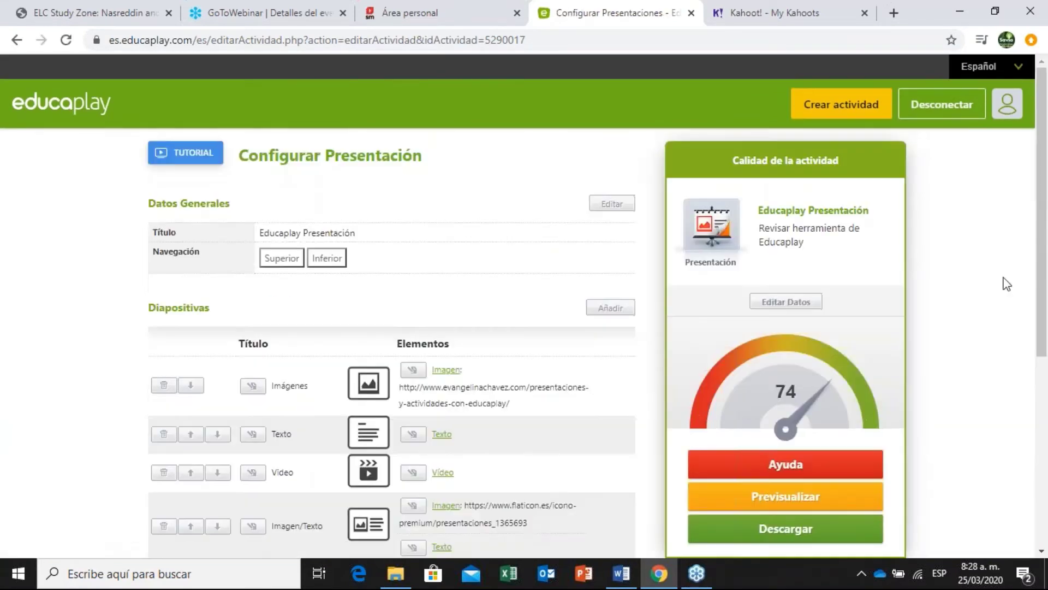
{"action": "left_click_drag", "start_coordinate": [1046, 204], "coordinate": [1046, 200]}
{"action": "left_click", "coordinate": [624, 307]}
Choose the text and video slide layout and begin the title 'Te'.
{"action": "scroll", "coordinate": [506, 253], "scroll_direction": "down", "scroll_amount": 1}
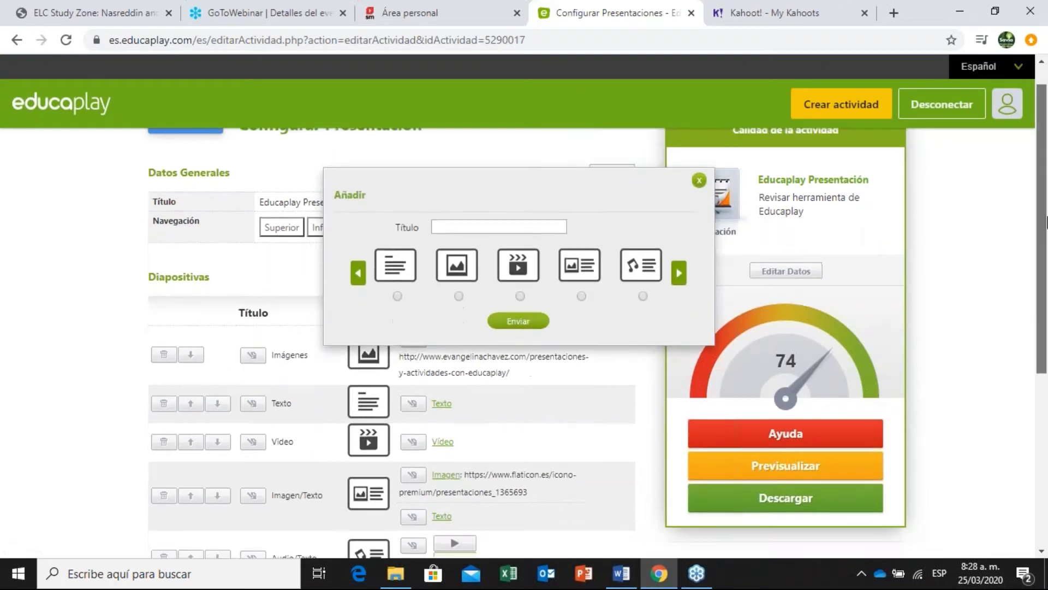
{"action": "left_click", "coordinate": [680, 257]}
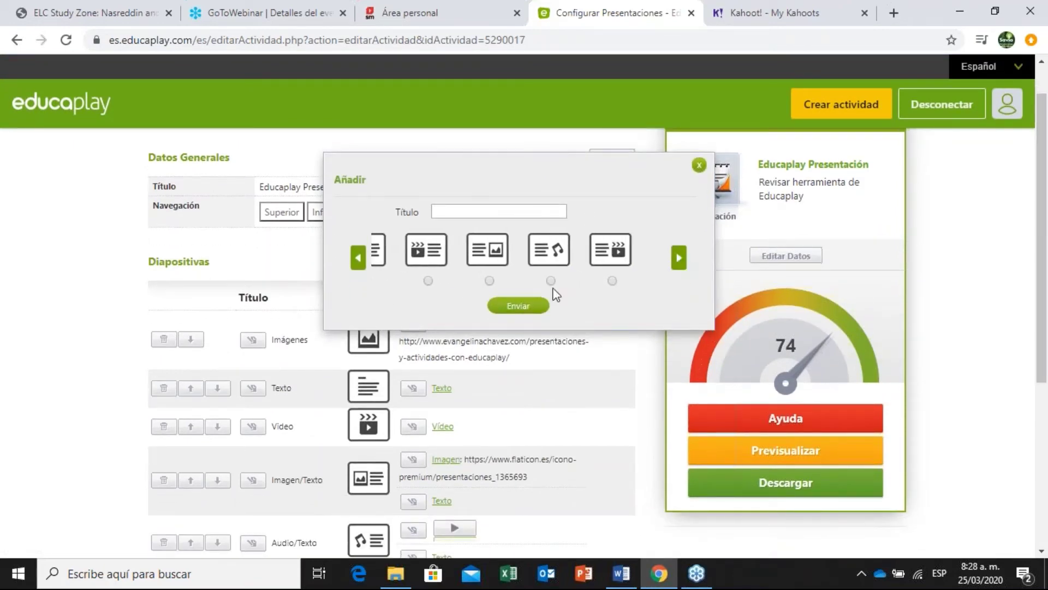
{"action": "left_click", "coordinate": [612, 281]}
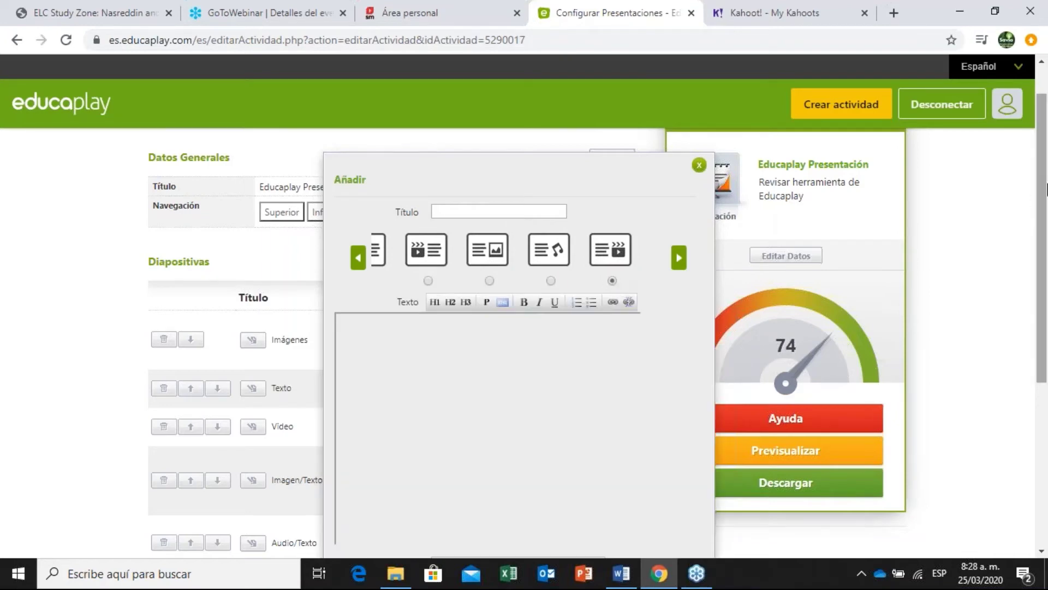
{"action": "scroll", "coordinate": [1042, 218], "scroll_direction": "down", "scroll_amount": 1}
{"action": "left_click", "coordinate": [516, 201]}
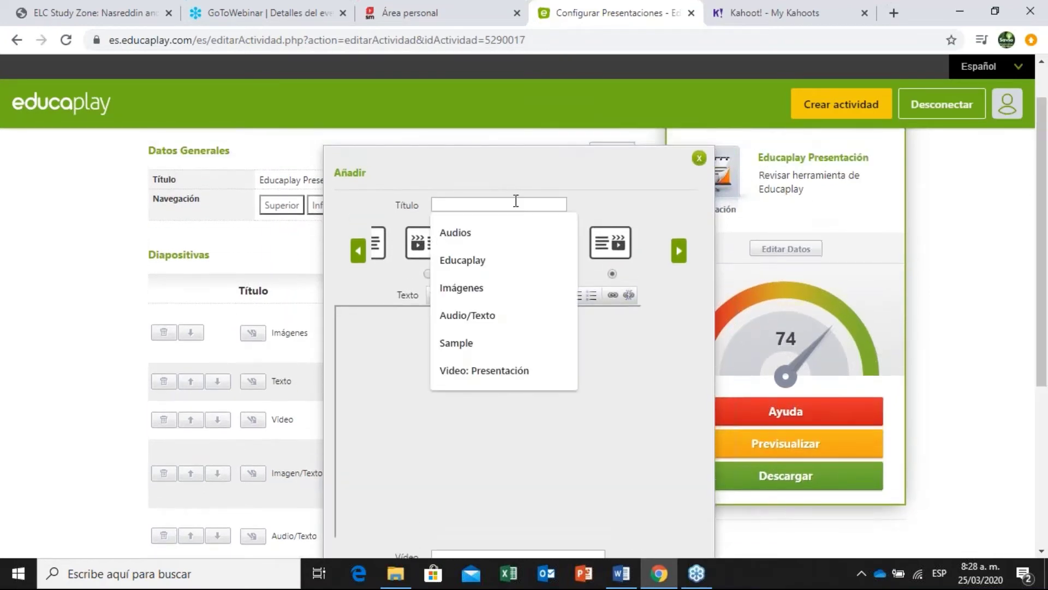
{"action": "type", "text": "Texto/Video"}
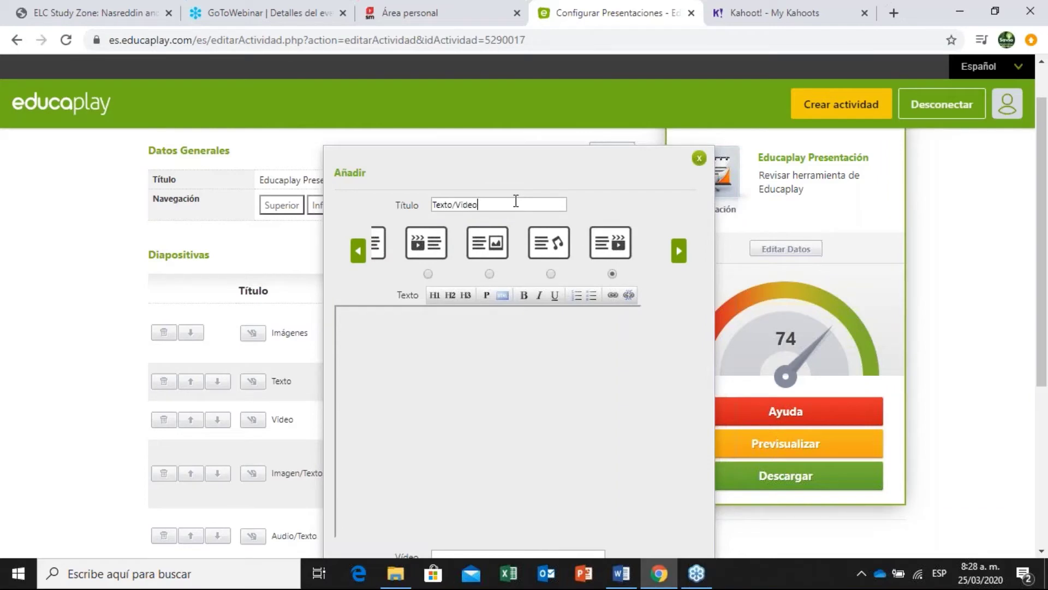
Paste the Word document's first paragraph into the slide text and format it as a heading.
{"action": "scroll", "coordinate": [697, 451], "scroll_direction": "down", "scroll_amount": 2}
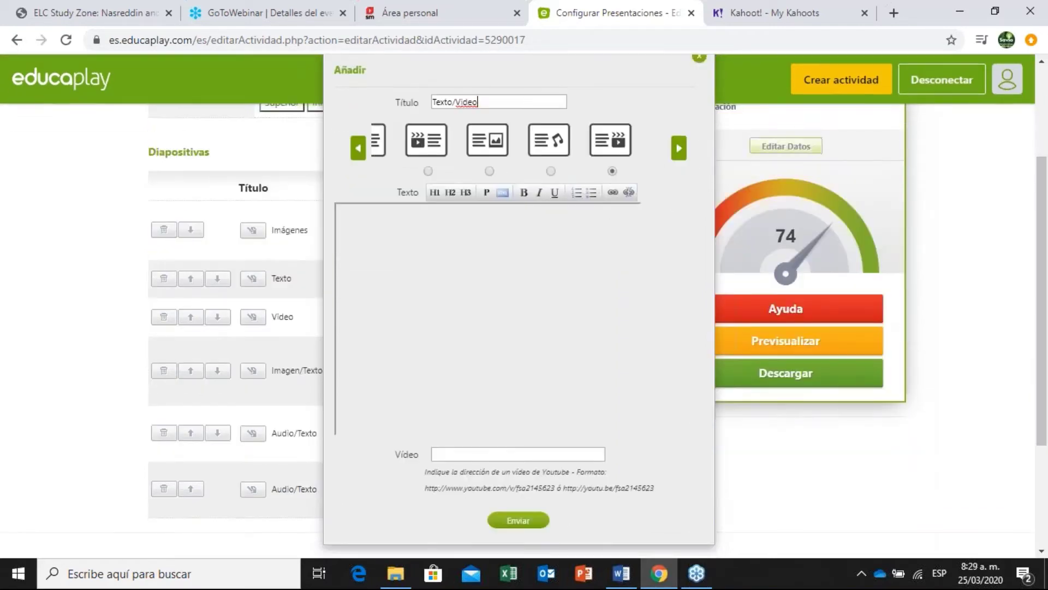
{"action": "left_click", "coordinate": [622, 573]}
{"action": "left_click_drag", "start_coordinate": [1047, 321], "coordinate": [1044, 191]}
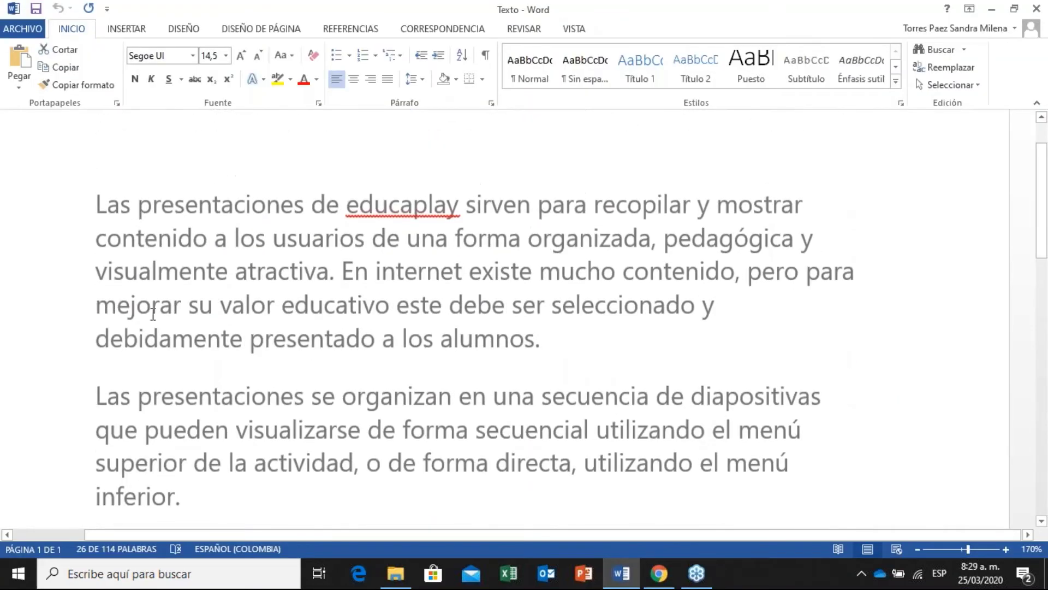
{"action": "left_click_drag", "start_coordinate": [93, 202], "coordinate": [592, 377]}
{"action": "key", "text": "ctrl+c"}
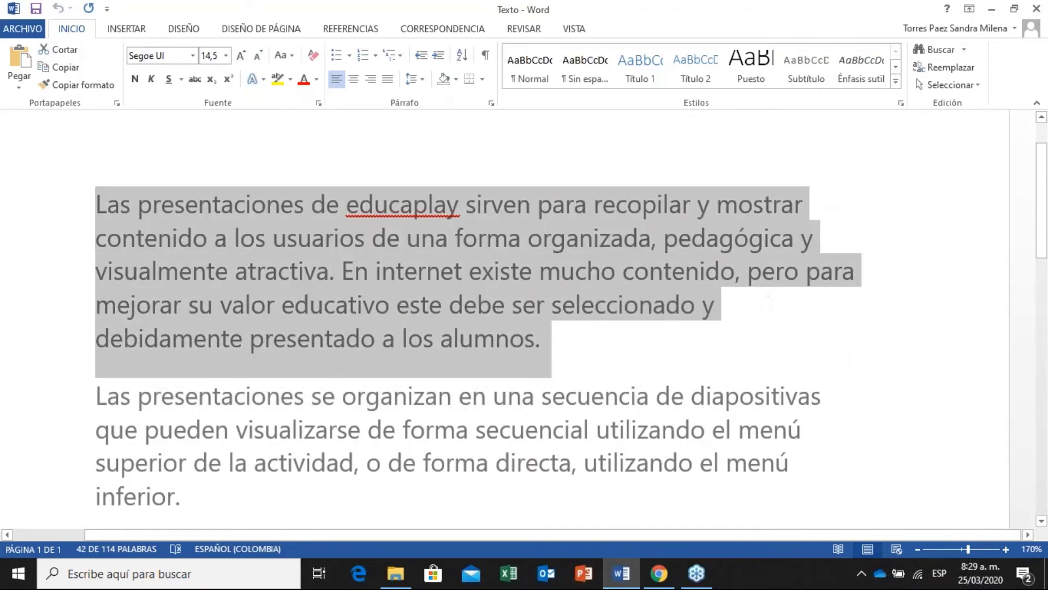
{"action": "key", "text": "alt+Tab"}
{"action": "key", "text": "ctrl+v"}
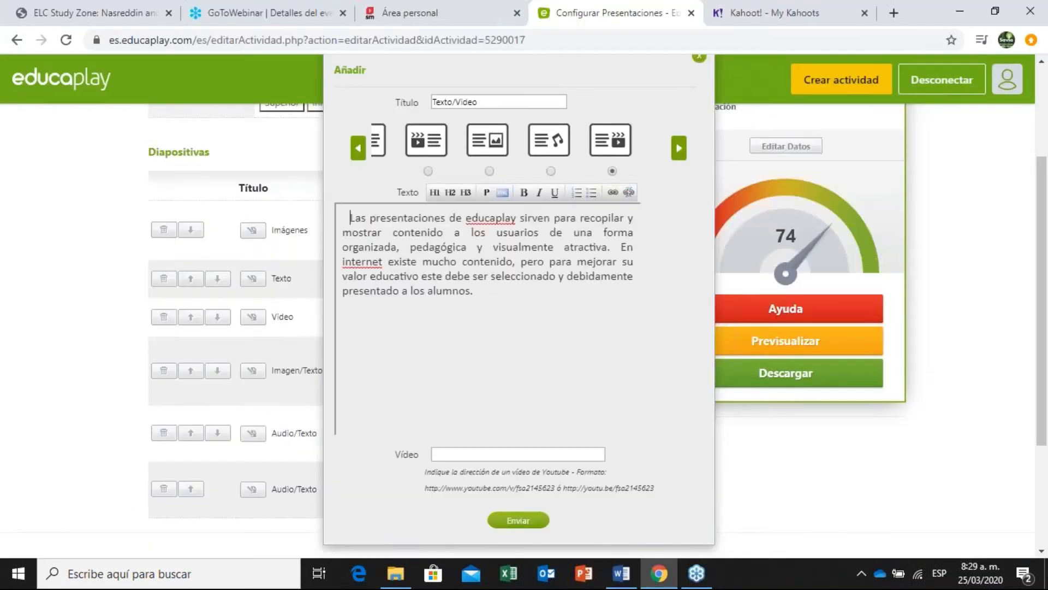
{"action": "left_click", "coordinate": [435, 192]}
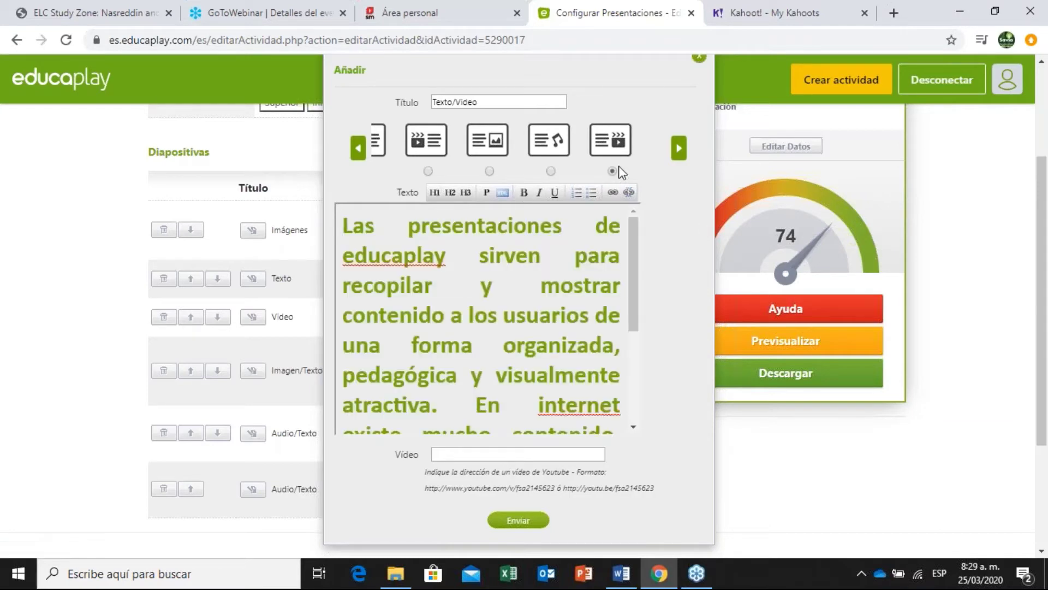
{"action": "scroll", "coordinate": [933, 165], "scroll_direction": "down", "scroll_amount": 2}
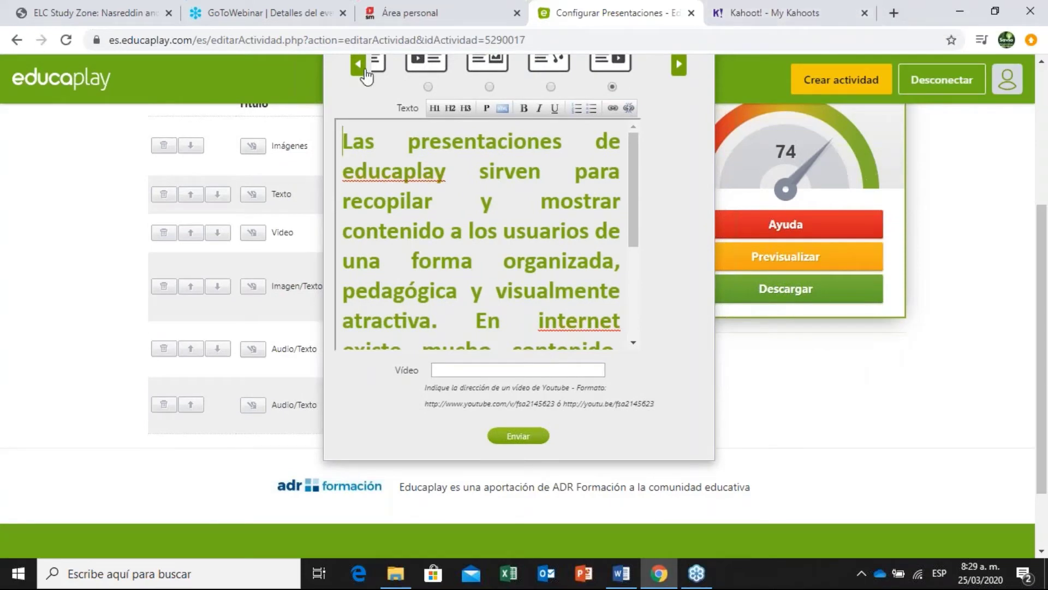
Copy the YouTube URL from Word into the slide's Vídeo field and submit the slide.
{"action": "left_click", "coordinate": [445, 8]}
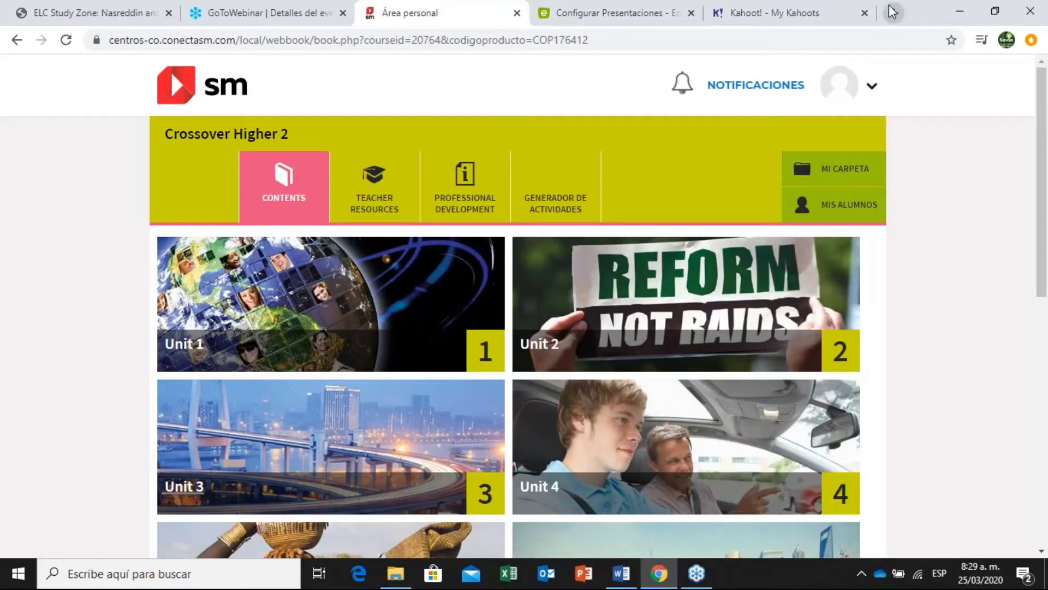
{"action": "left_click", "coordinate": [894, 12]}
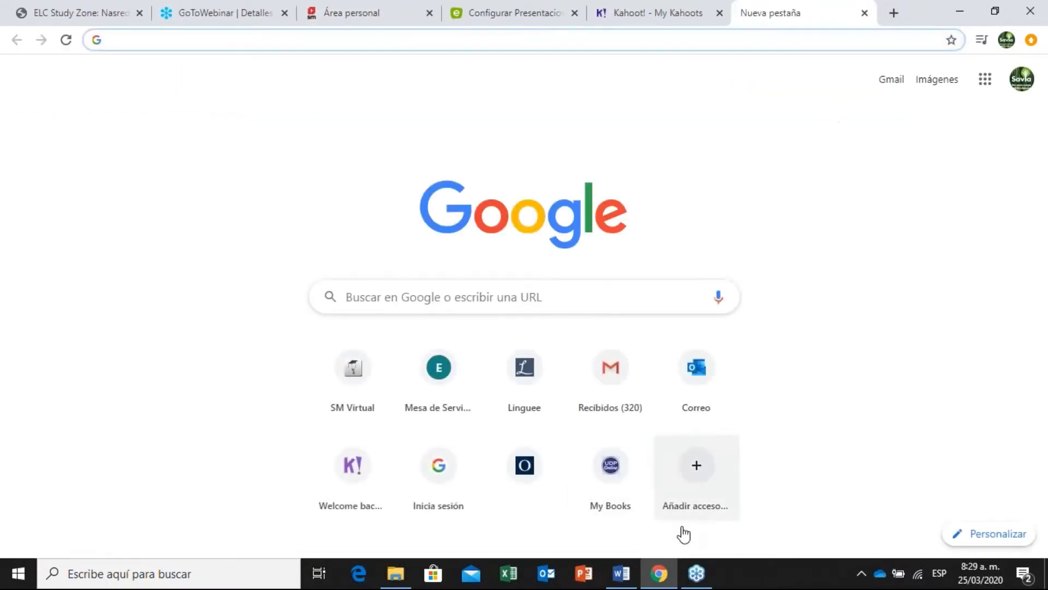
{"action": "left_click", "coordinate": [623, 574]}
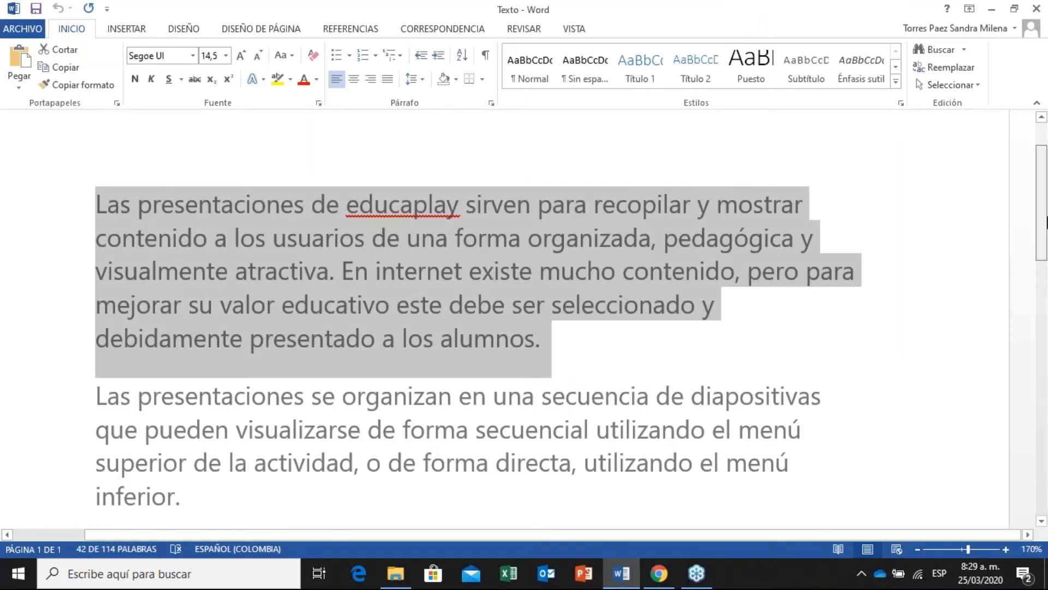
{"action": "scroll", "coordinate": [479, 317], "scroll_direction": "down", "scroll_amount": 6}
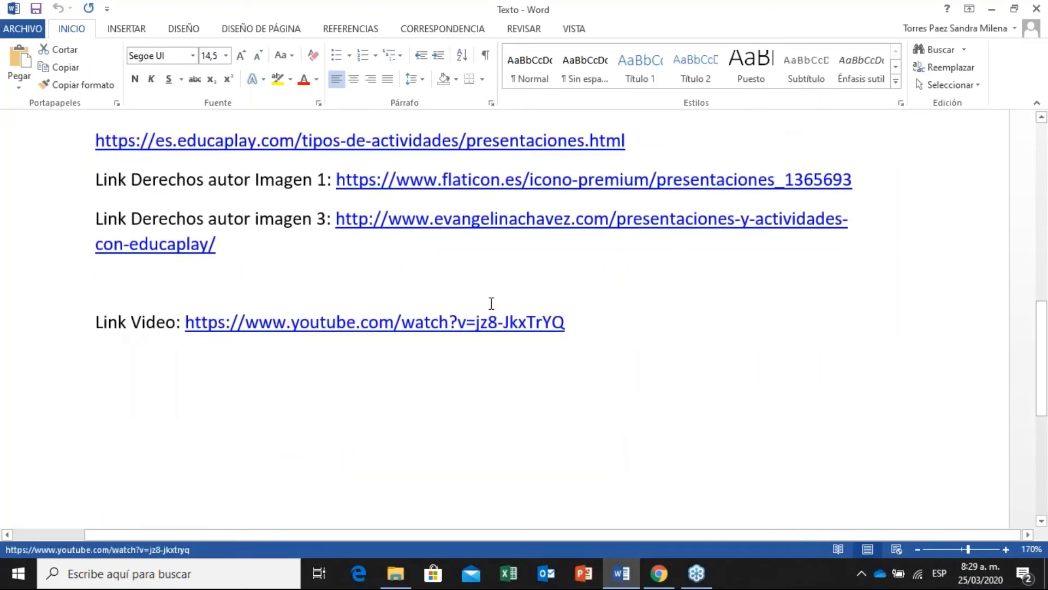
{"action": "left_click_drag", "start_coordinate": [568, 336], "coordinate": [180, 348]}
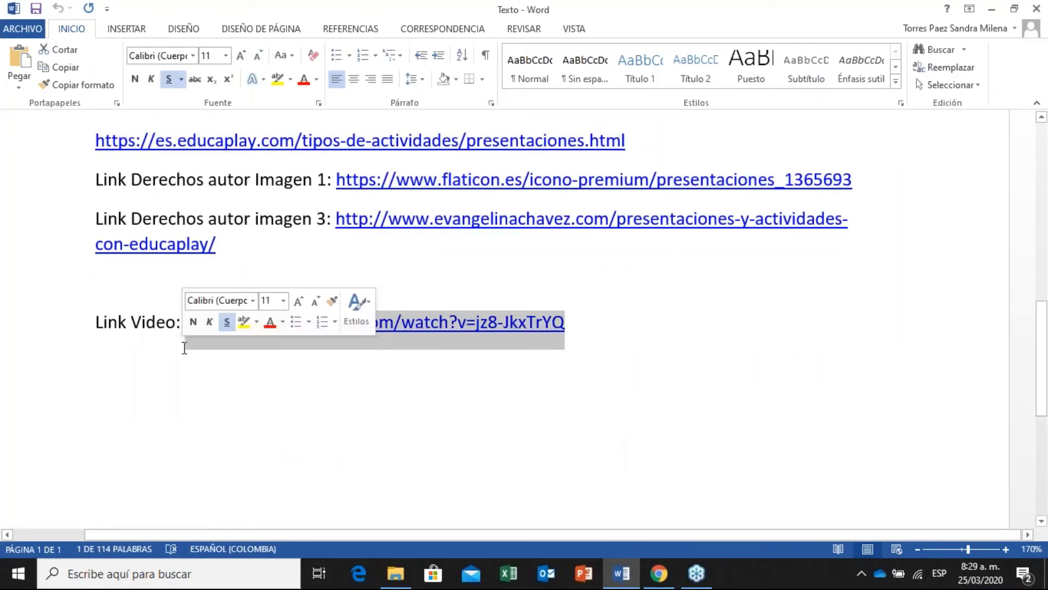
{"action": "key", "text": "ctrl+c"}
{"action": "key", "text": "alt+Tab"}
{"action": "key", "text": "alt+Tab"}
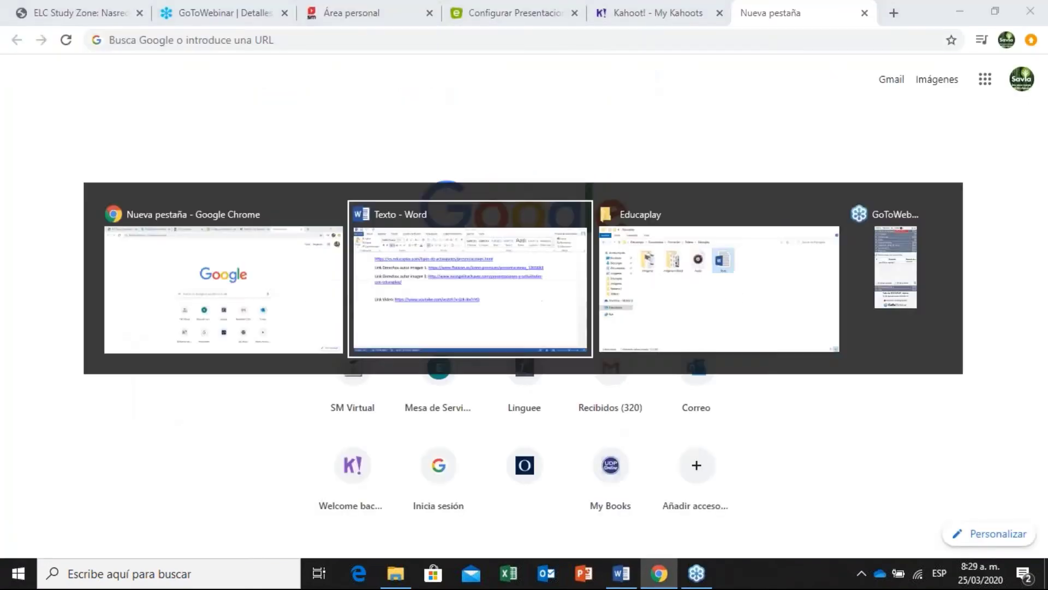
{"action": "key", "text": "alt+Tab"}
{"action": "left_click", "coordinate": [490, 8]}
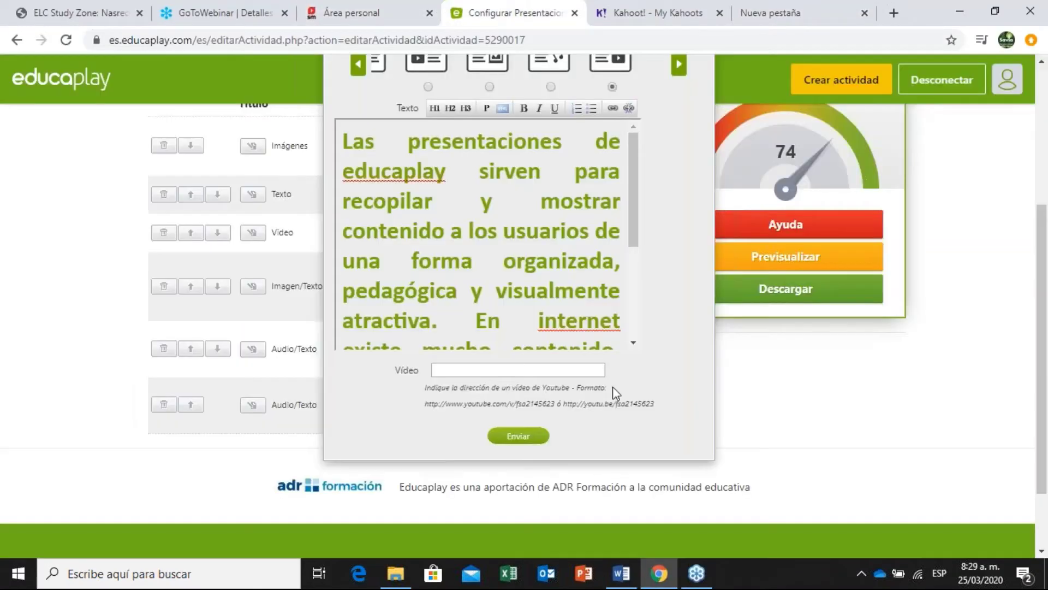
{"action": "left_click", "coordinate": [545, 369]}
{"action": "key", "text": "ctrl+v"}
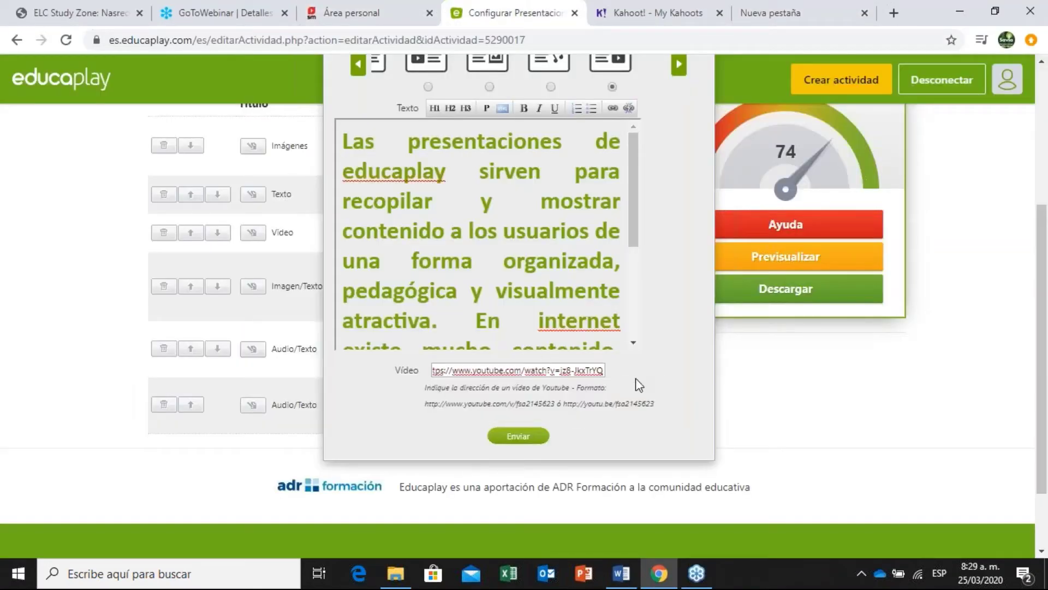
{"action": "left_click", "coordinate": [533, 435]}
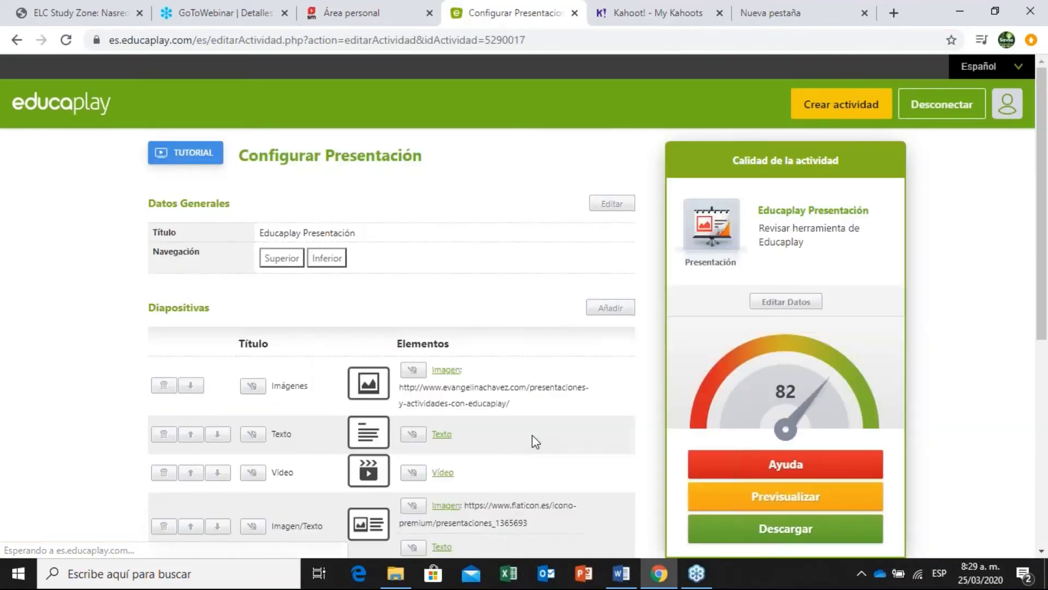
Download the presentation with Descargar as a zip, then switch to the SM course tab.
{"action": "scroll", "coordinate": [532, 429], "scroll_direction": "down", "scroll_amount": 1}
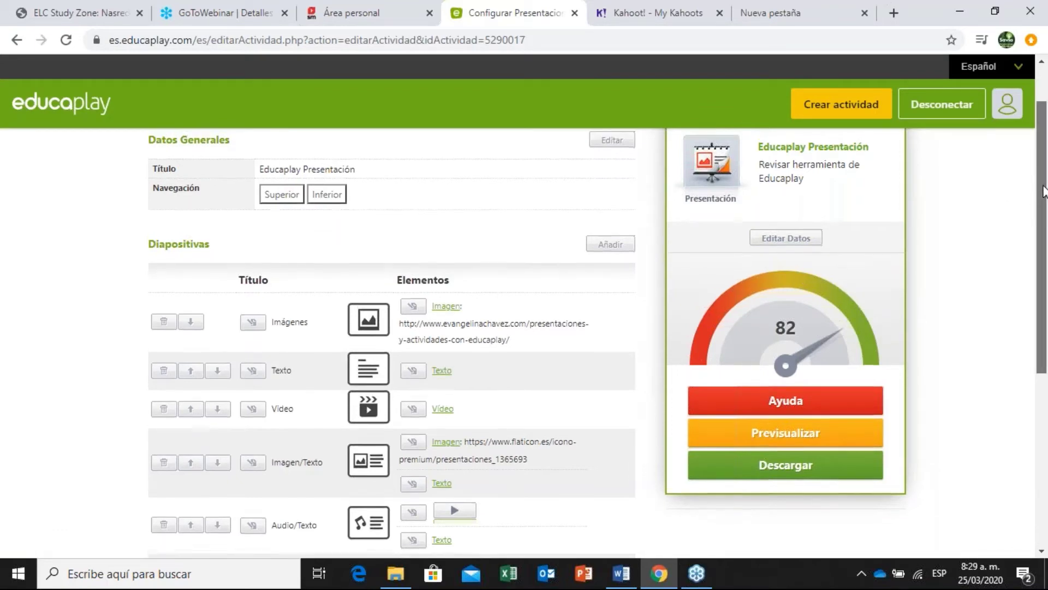
{"action": "scroll", "coordinate": [1045, 180], "scroll_direction": "up", "scroll_amount": 1}
{"action": "scroll", "coordinate": [875, 164], "scroll_direction": "down", "scroll_amount": 1}
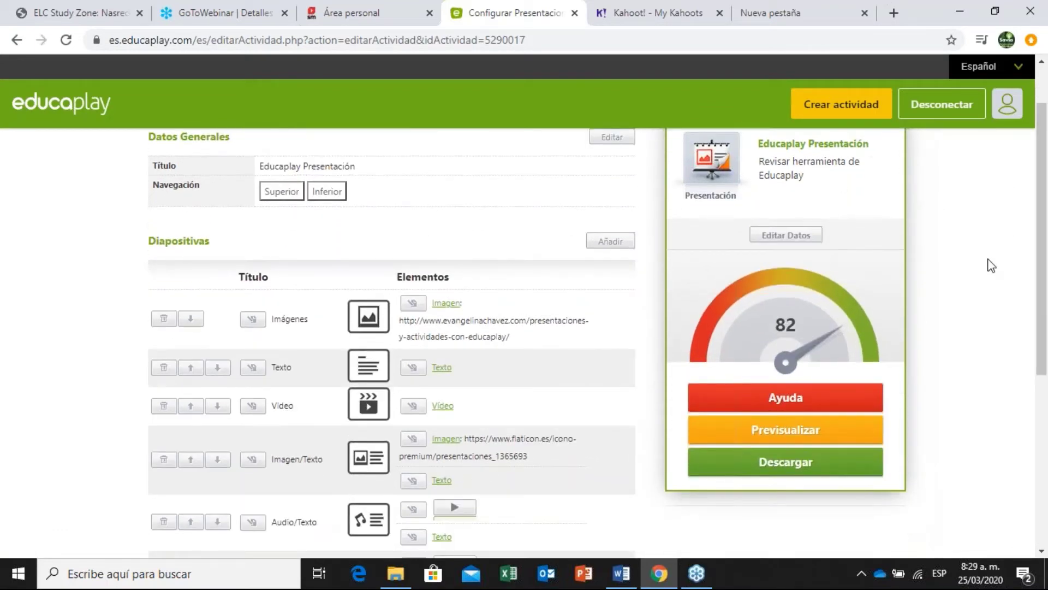
{"action": "scroll", "coordinate": [992, 266], "scroll_direction": "down", "scroll_amount": 4}
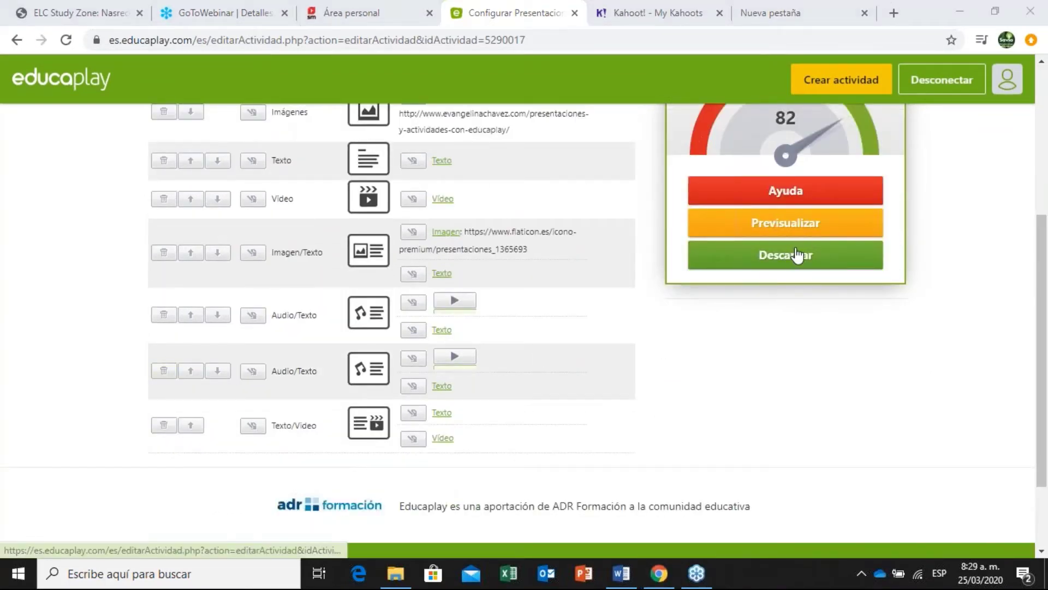
{"action": "left_click", "coordinate": [753, 265]}
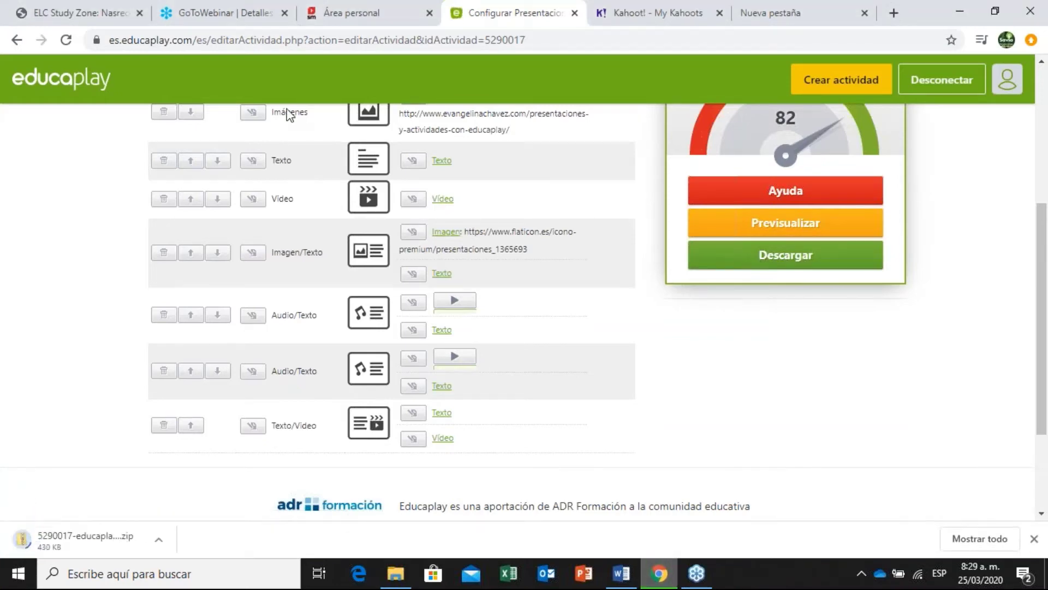
{"action": "left_click", "coordinate": [344, 12]}
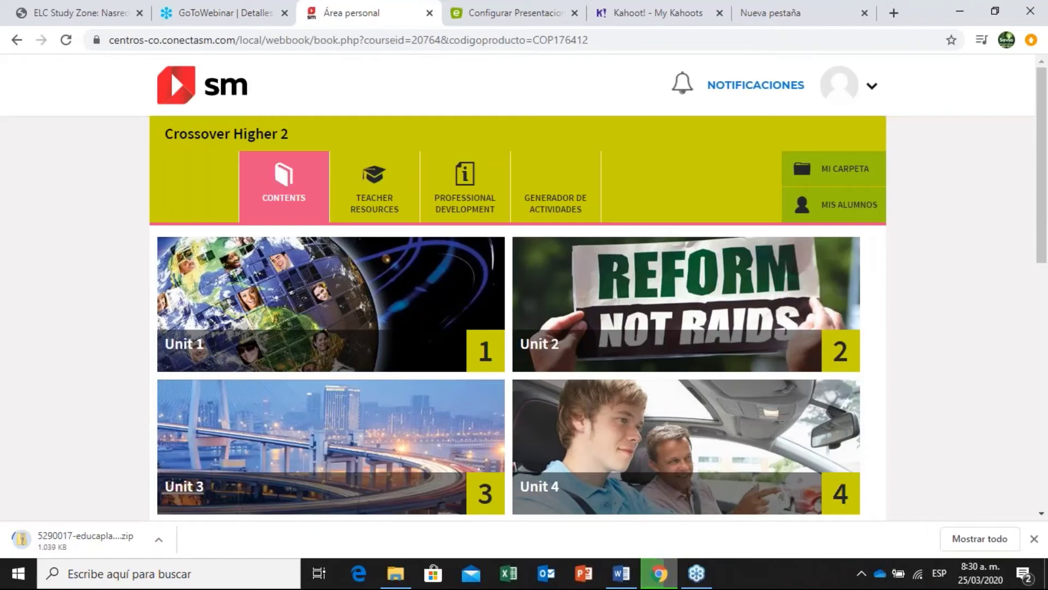
Open Crossover Higher 2 Unit 1 from Contents so its E-Student's Book shows.
{"action": "left_click", "coordinate": [549, 223]}
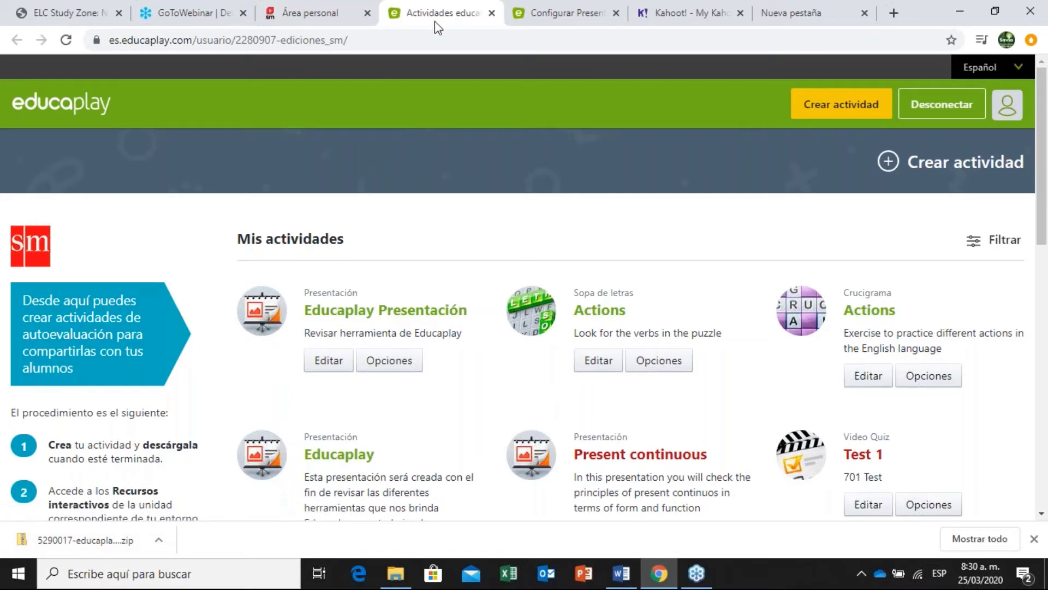
{"action": "left_click", "coordinate": [319, 8]}
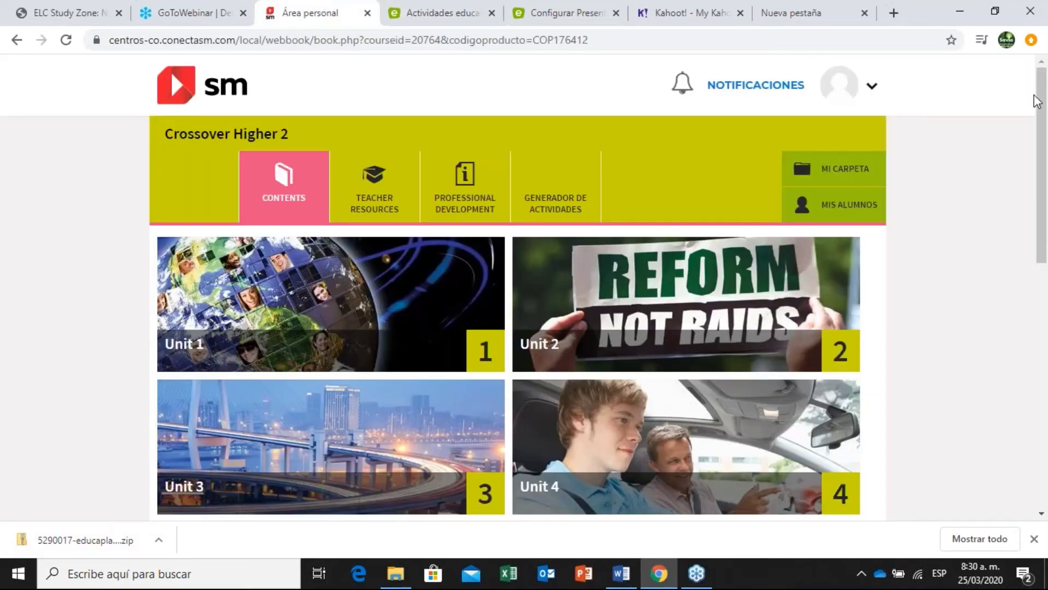
{"action": "left_click_drag", "start_coordinate": [1037, 101], "coordinate": [1045, 96]}
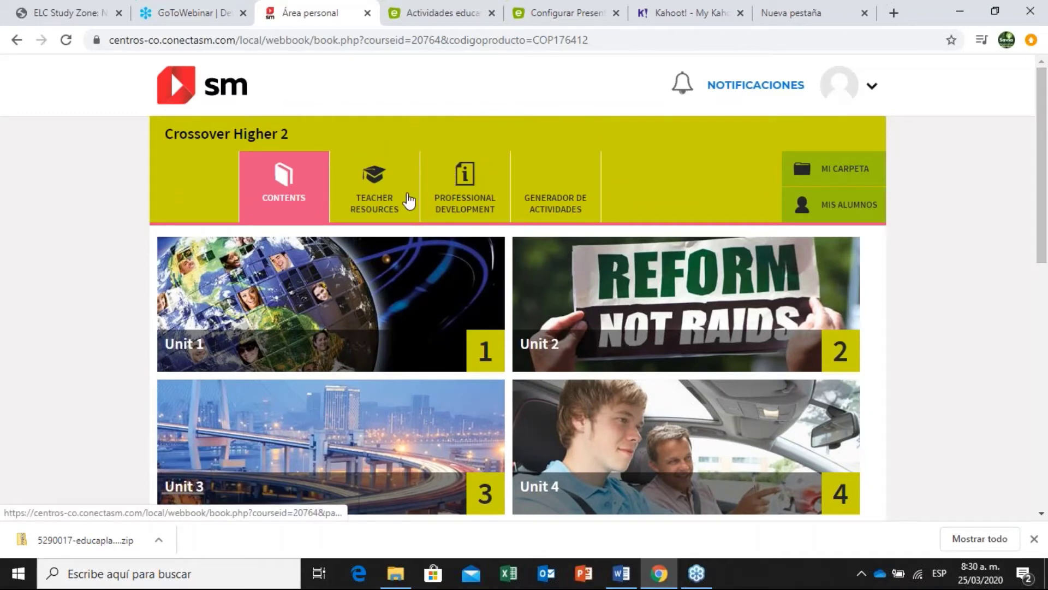
{"action": "left_click", "coordinate": [377, 191]}
{"action": "left_click", "coordinate": [271, 197]}
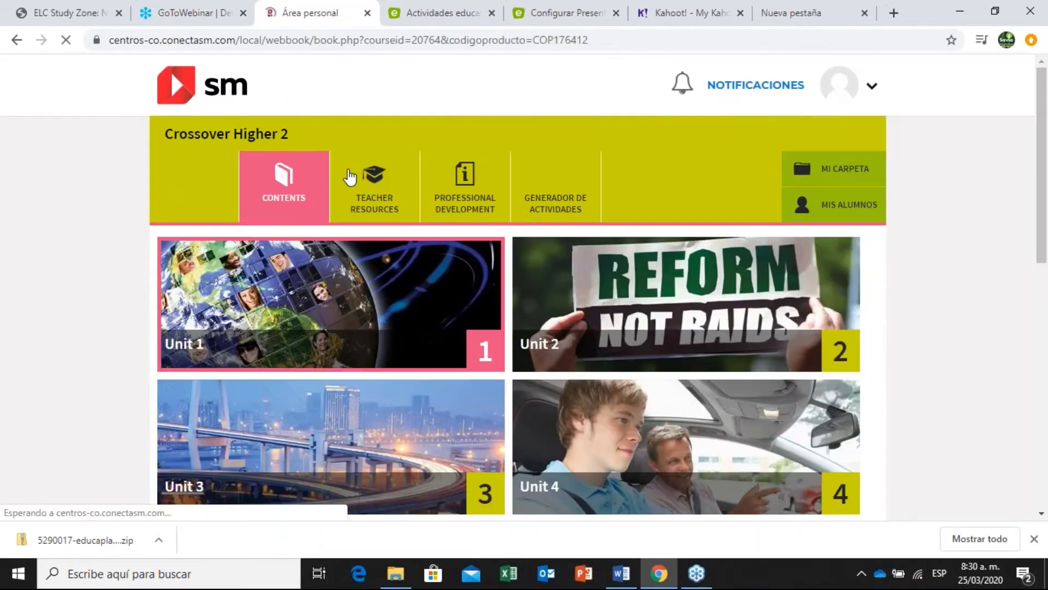
{"action": "left_click", "coordinate": [421, 276]}
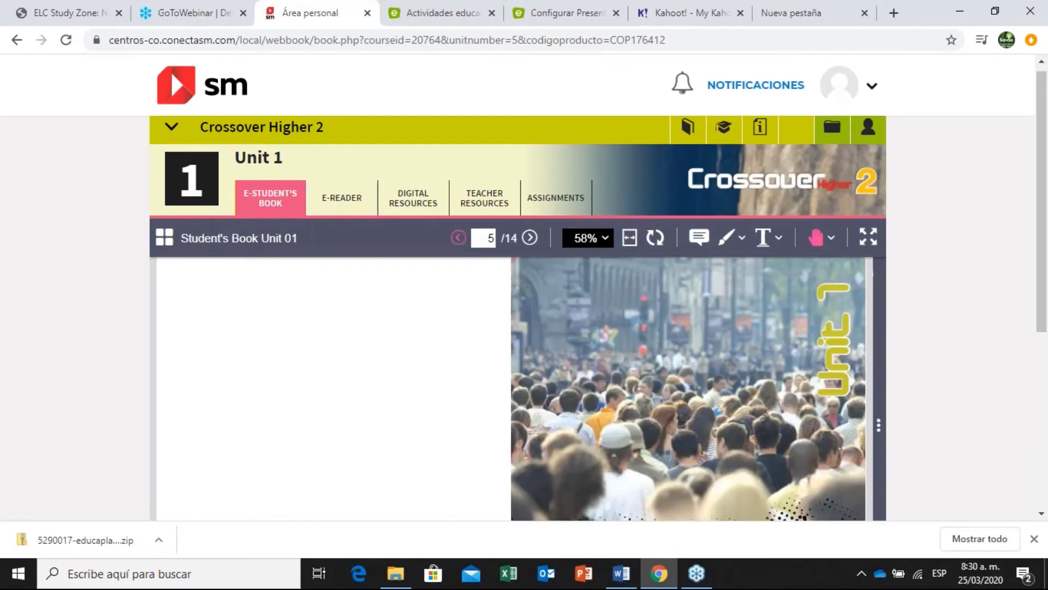
In Unit 1's digital resources, add an Actividad personal resource attaching the downloaded Educaplay zip, and save.
{"action": "left_click", "coordinate": [412, 213]}
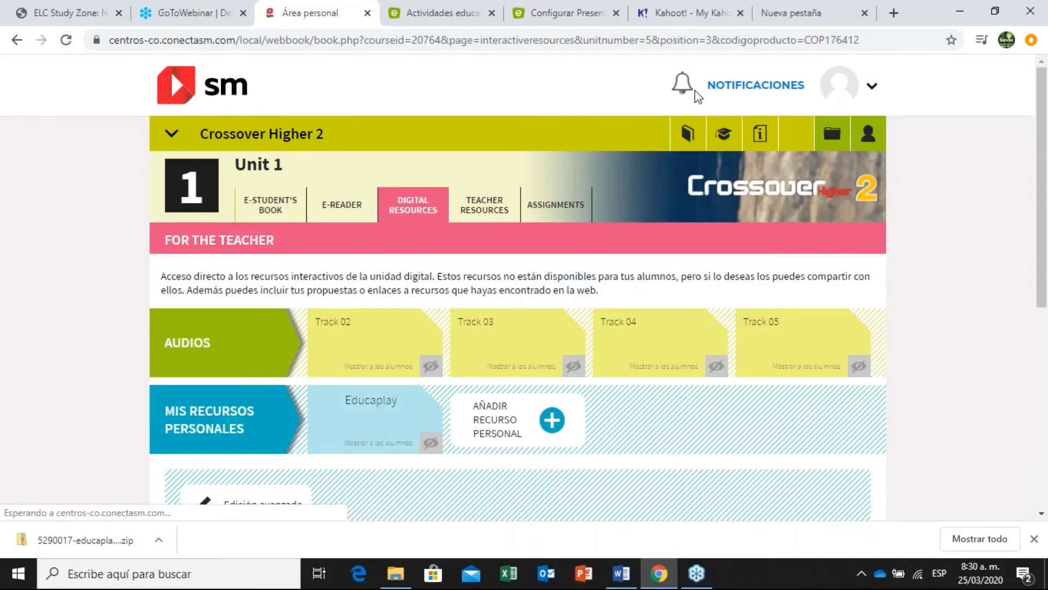
{"action": "scroll", "coordinate": [814, 107], "scroll_direction": "down", "scroll_amount": 3}
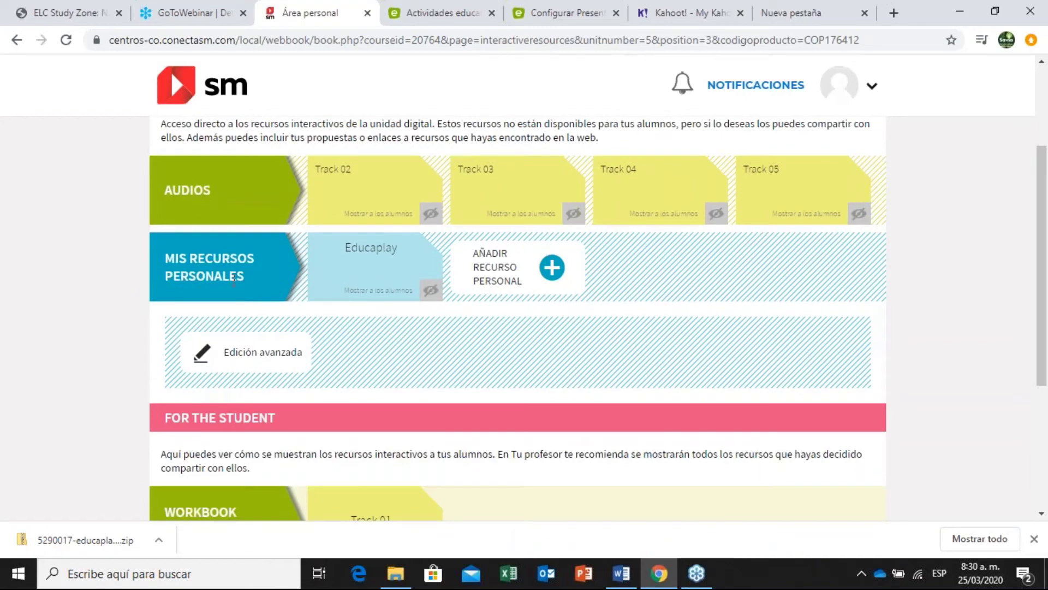
{"action": "left_click", "coordinate": [551, 267]}
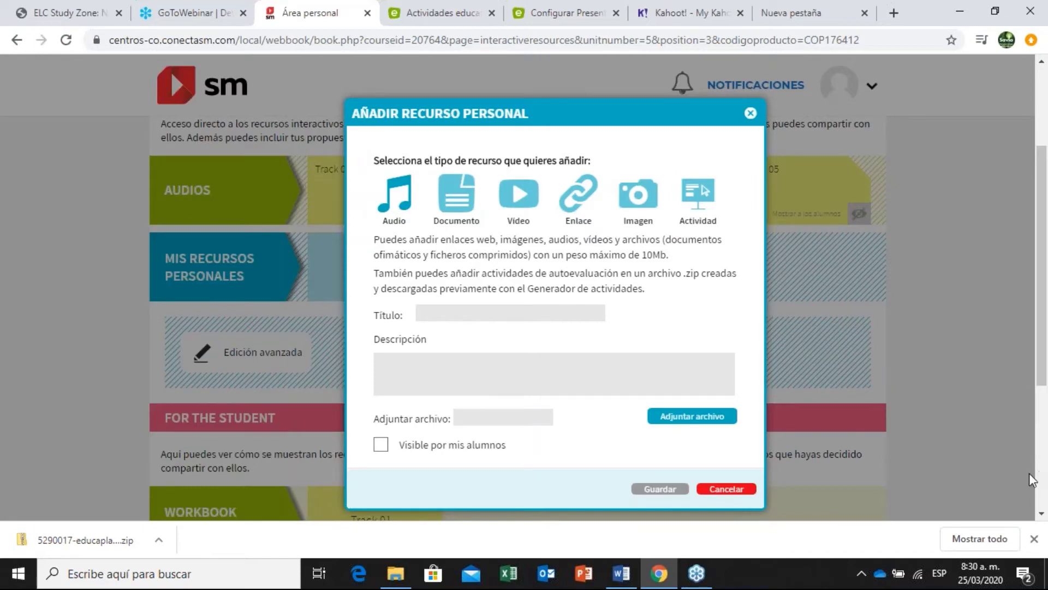
{"action": "left_click", "coordinate": [692, 202]}
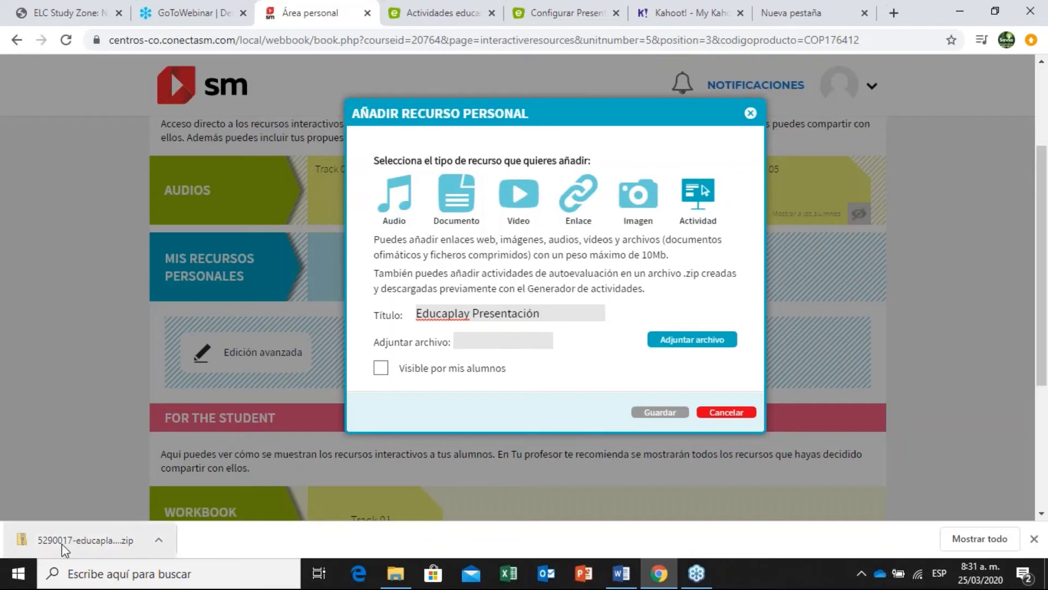
{"action": "left_click", "coordinate": [722, 345]}
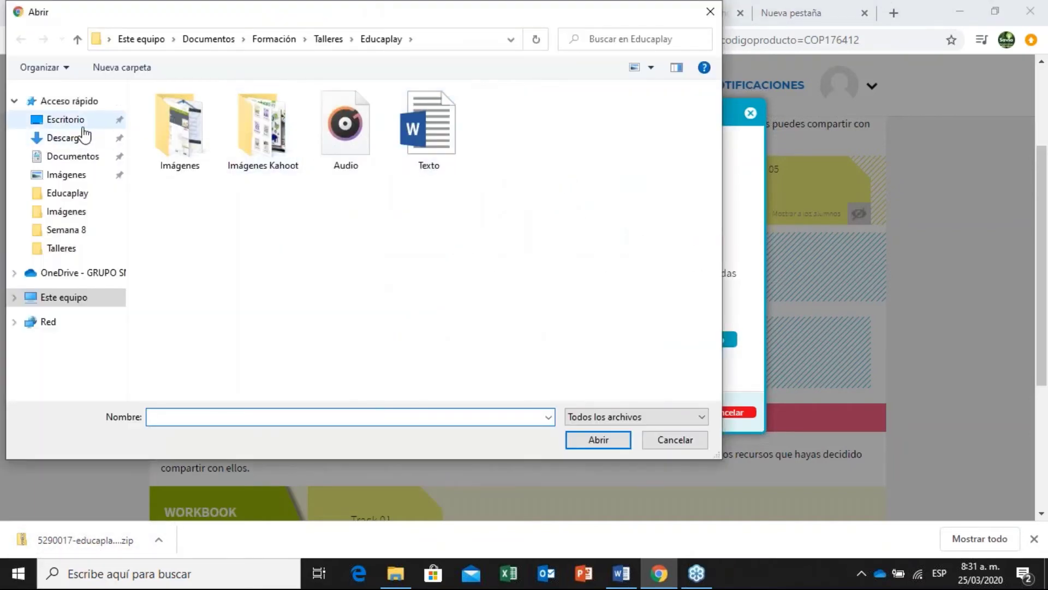
{"action": "left_click", "coordinate": [82, 136]}
{"action": "double_click", "coordinate": [238, 135]}
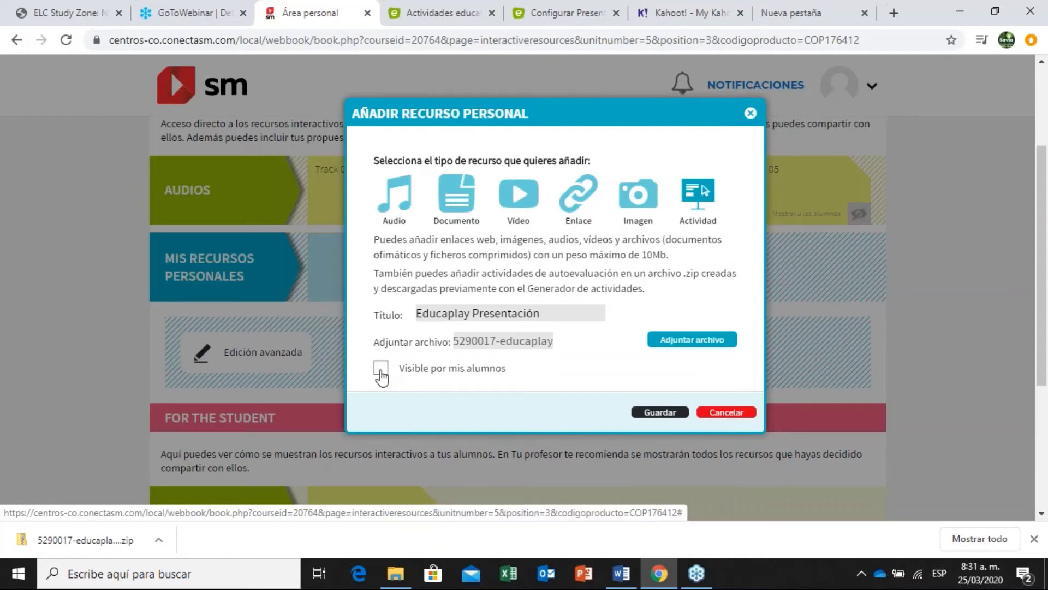
{"action": "left_click", "coordinate": [675, 414]}
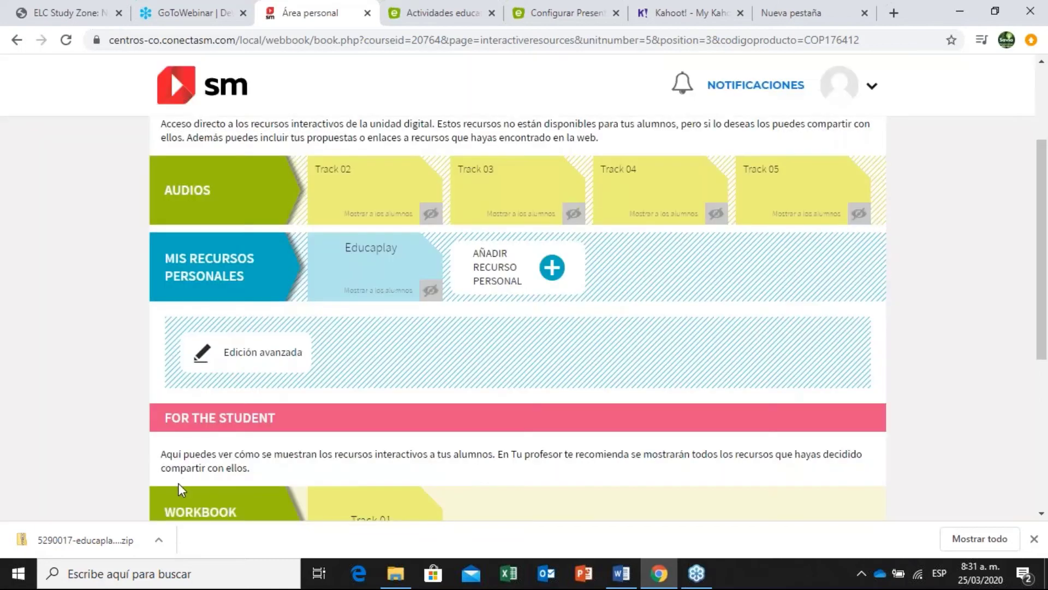
Open the downloaded zip to check its files, close it, and scroll to Mis recursos personales.
{"action": "left_click", "coordinate": [79, 540]}
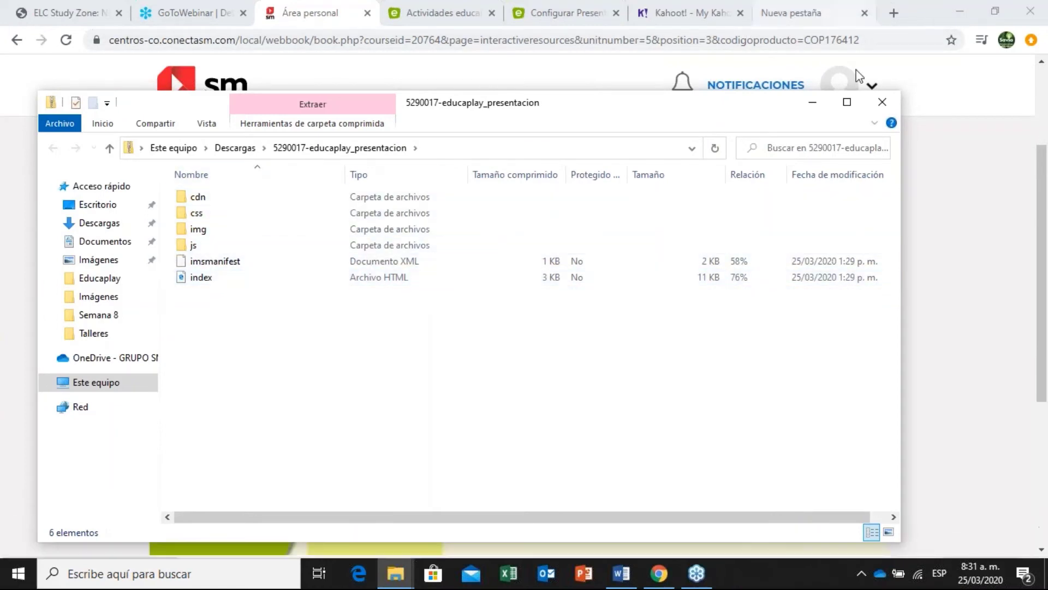
{"action": "left_click", "coordinate": [880, 105]}
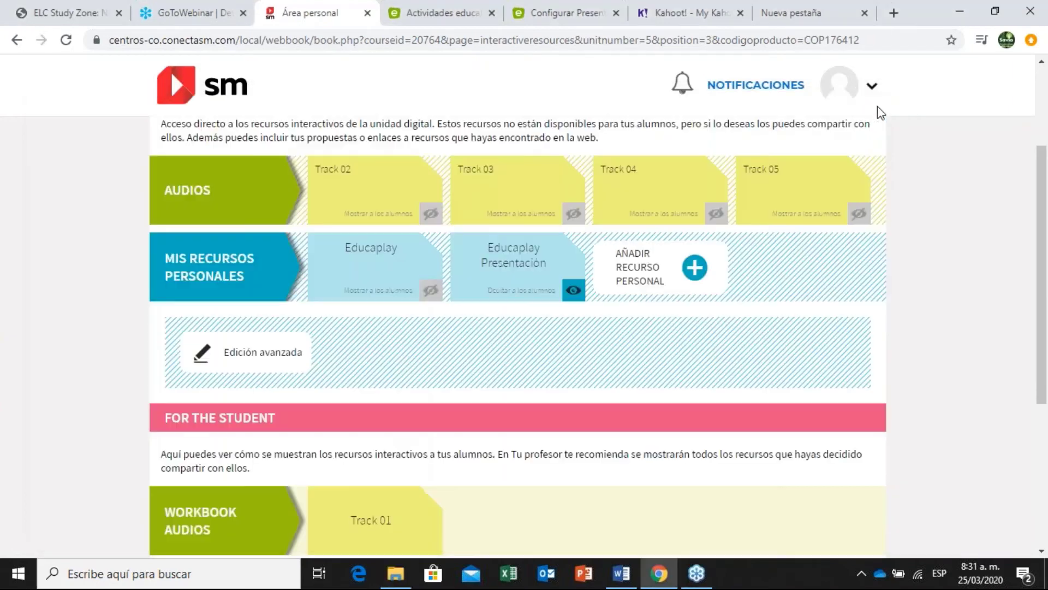
{"action": "left_click_drag", "start_coordinate": [1043, 185], "coordinate": [1046, 126]}
{"action": "scroll", "coordinate": [598, 254], "scroll_direction": "down", "scroll_amount": 3}
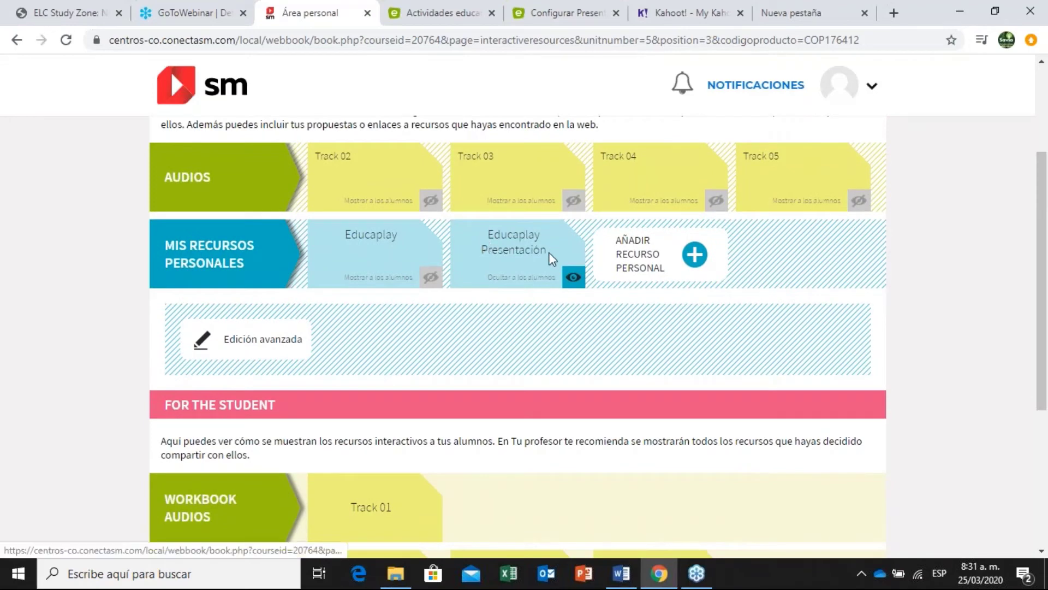
Open and start the Educaplay Presentación resource, viewing slides 2–4 and playing slide 3's video briefly.
{"action": "left_click", "coordinate": [536, 245]}
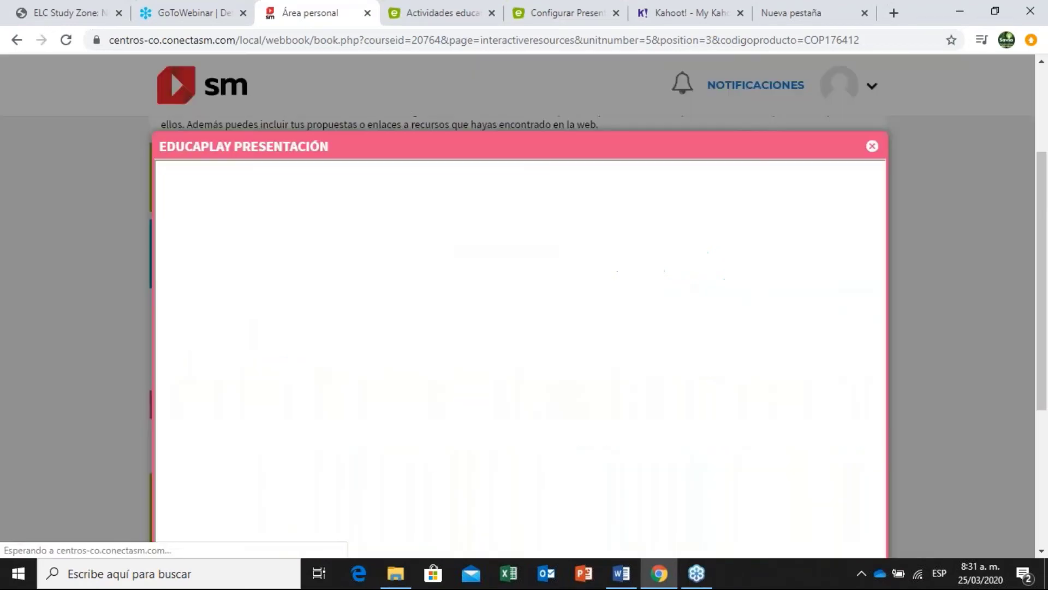
{"action": "left_click_drag", "start_coordinate": [1046, 173], "coordinate": [1046, 218]}
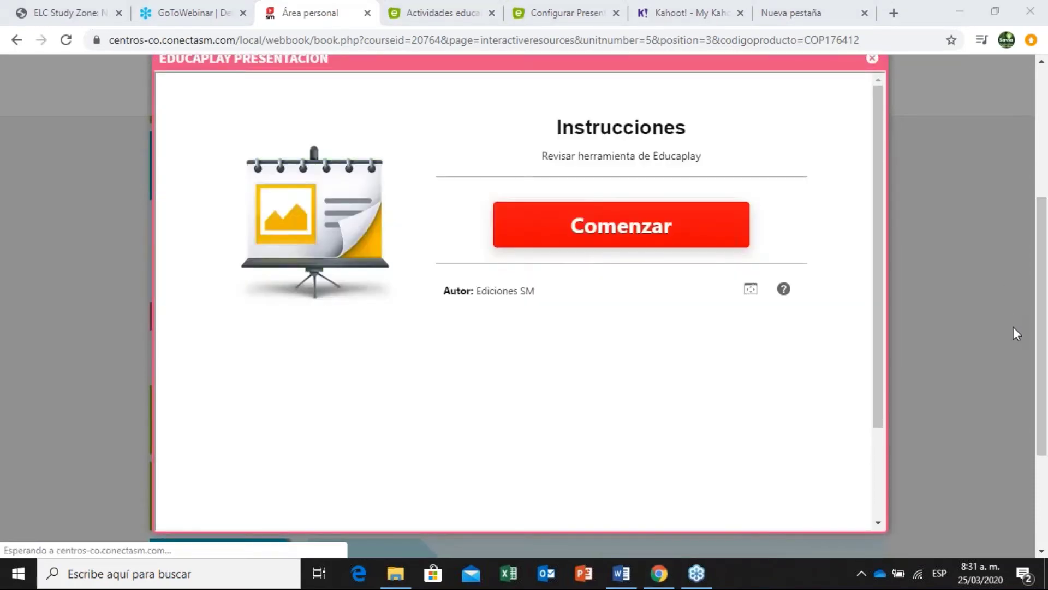
{"action": "left_click", "coordinate": [676, 249]}
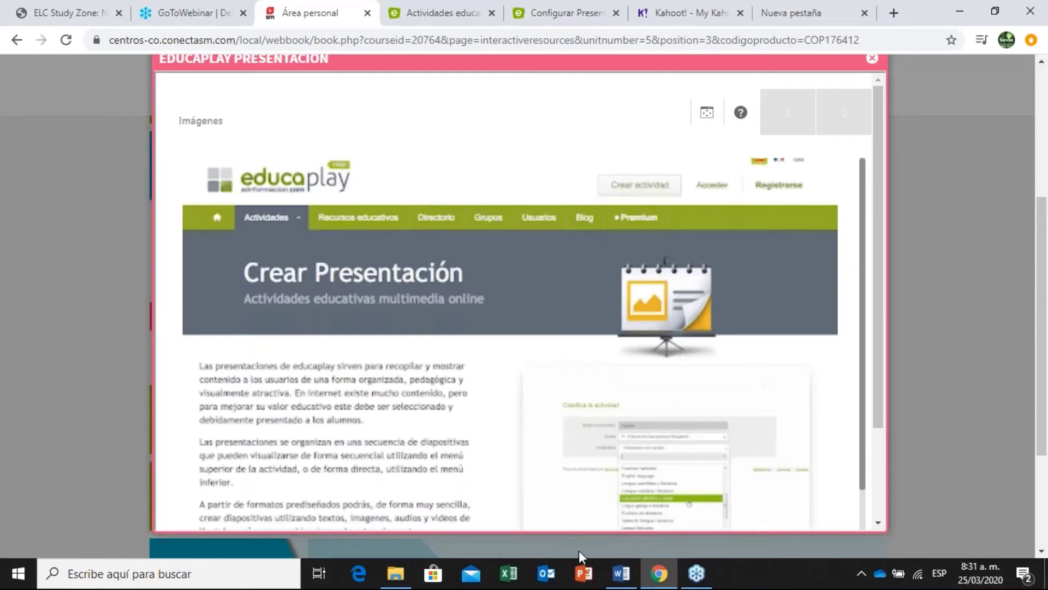
{"action": "left_click_drag", "start_coordinate": [876, 365], "coordinate": [879, 420]}
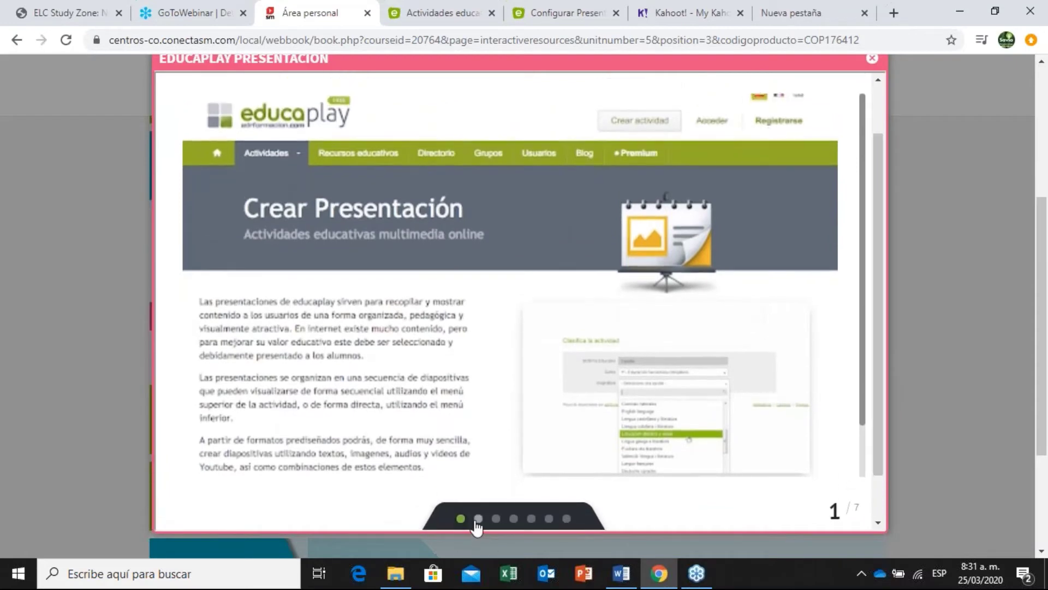
{"action": "left_click", "coordinate": [477, 519]}
{"action": "left_click", "coordinate": [496, 520]}
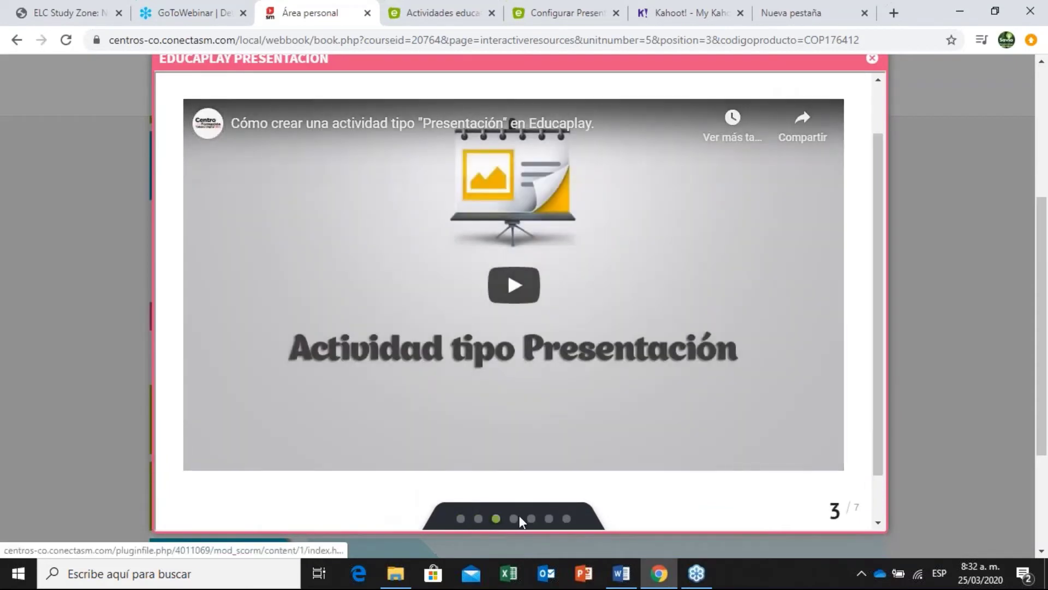
{"action": "left_click", "coordinate": [514, 519]}
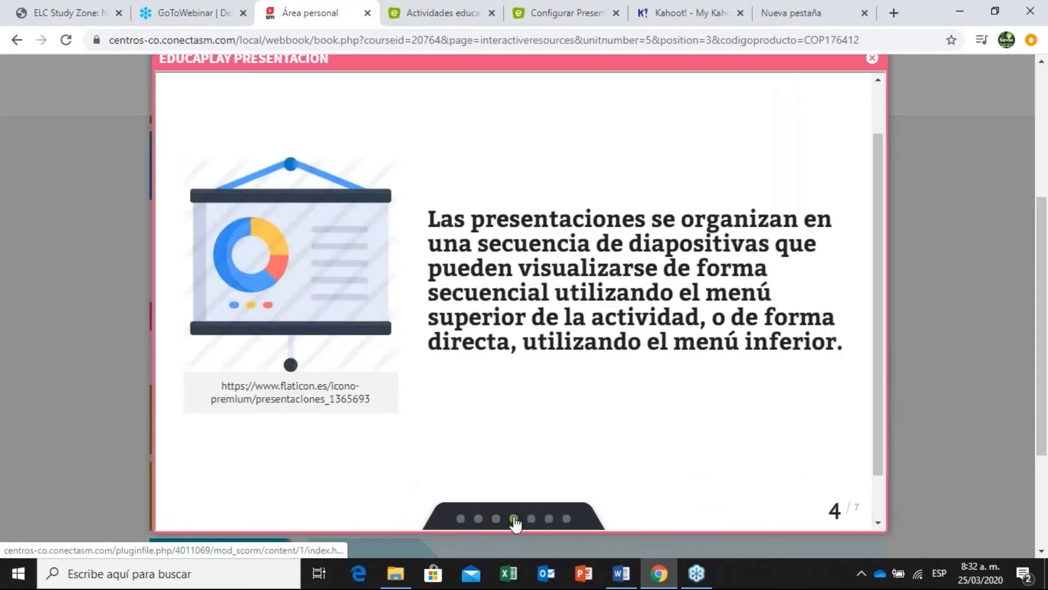
{"action": "left_click", "coordinate": [496, 518]}
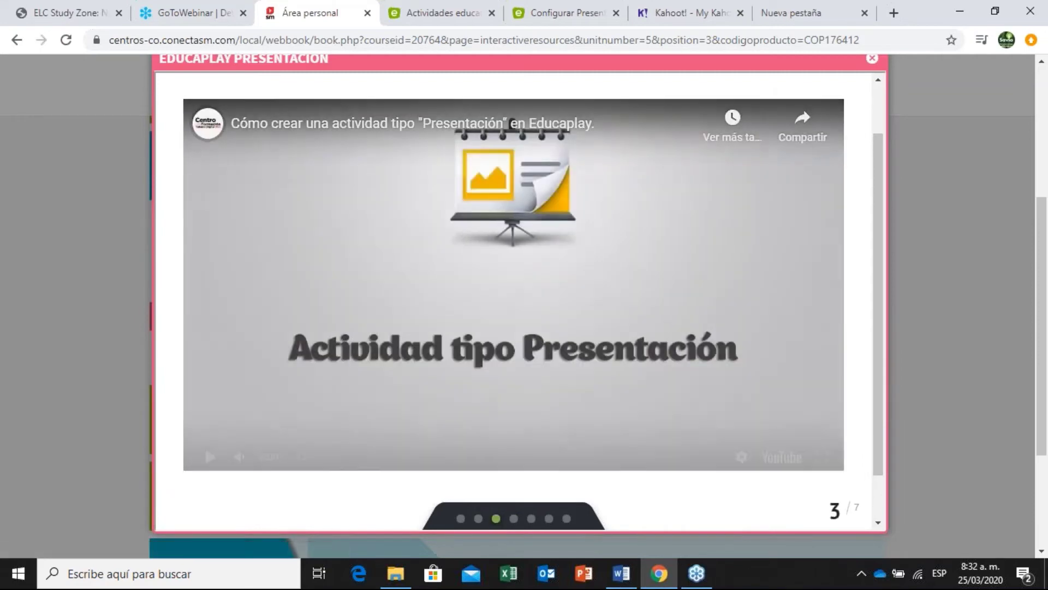
{"action": "left_click", "coordinate": [519, 262]}
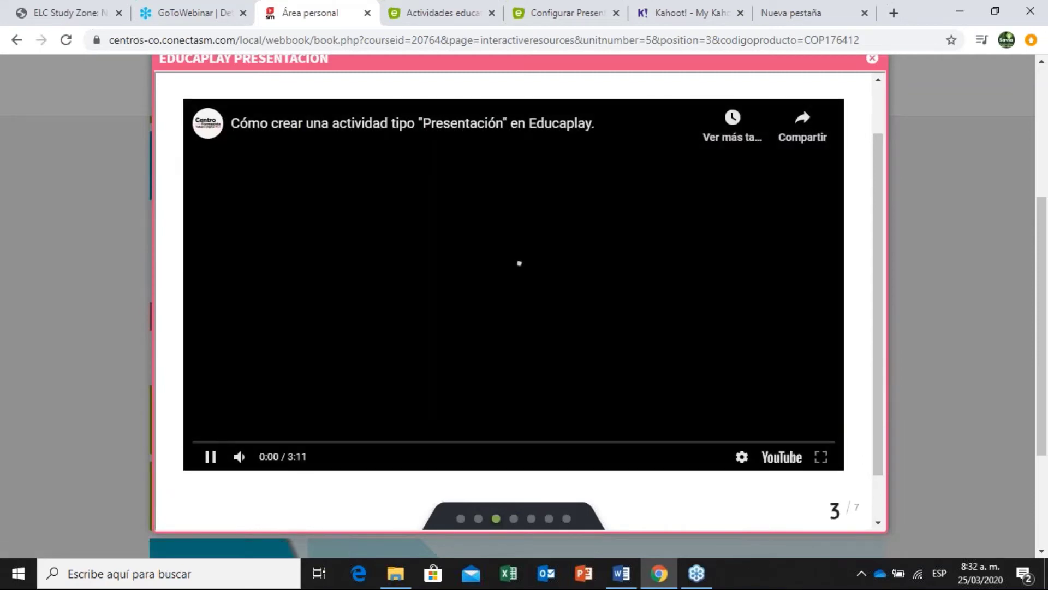
{"action": "left_click", "coordinate": [210, 457]}
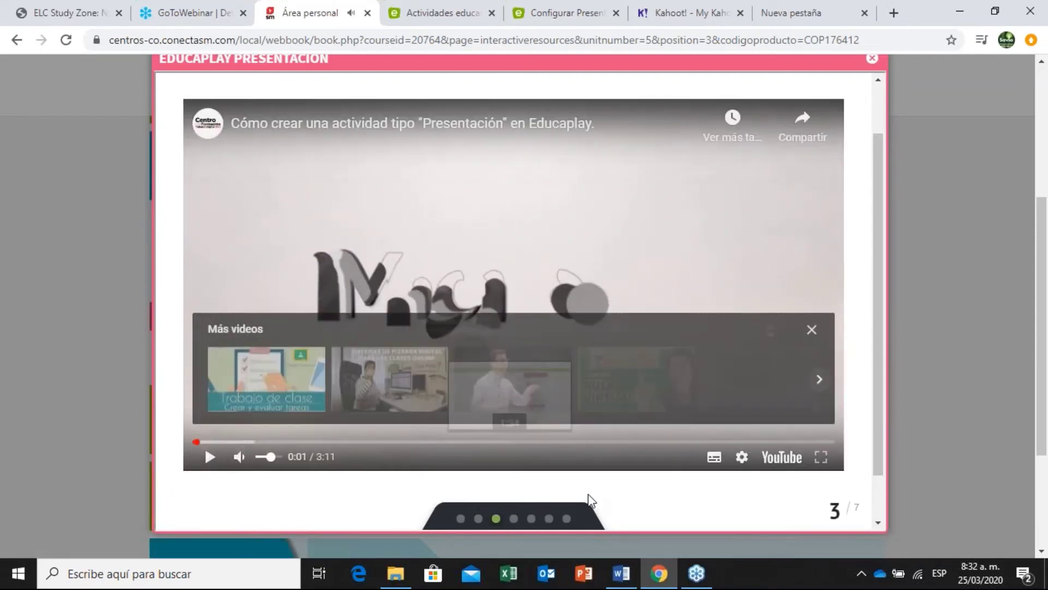
Advance through slides 4–7, revisit all seven slides from the first, then close the resource.
{"action": "left_click", "coordinate": [513, 518]}
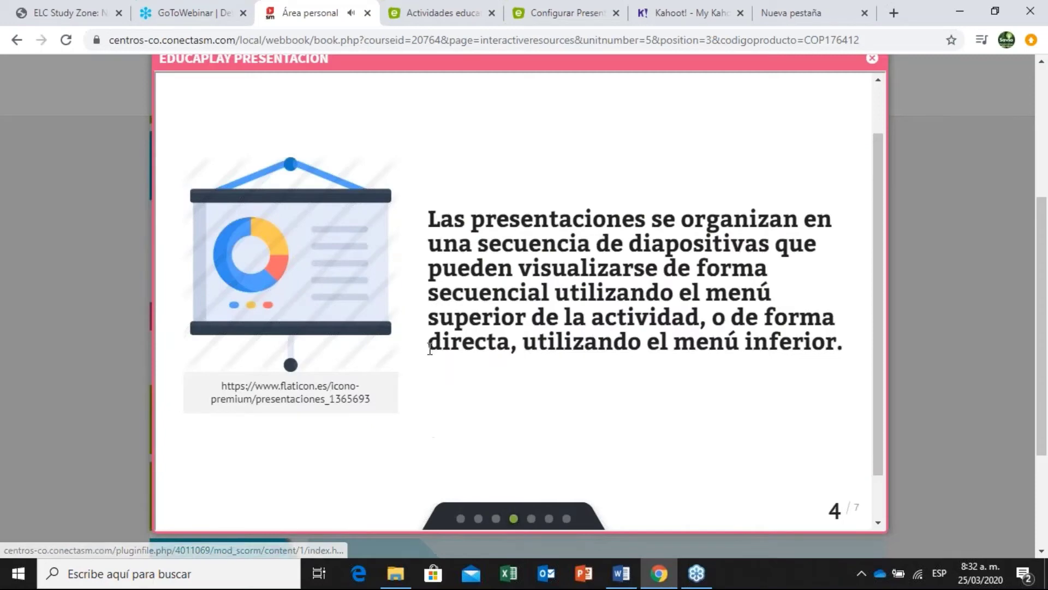
{"action": "left_click", "coordinate": [532, 519]}
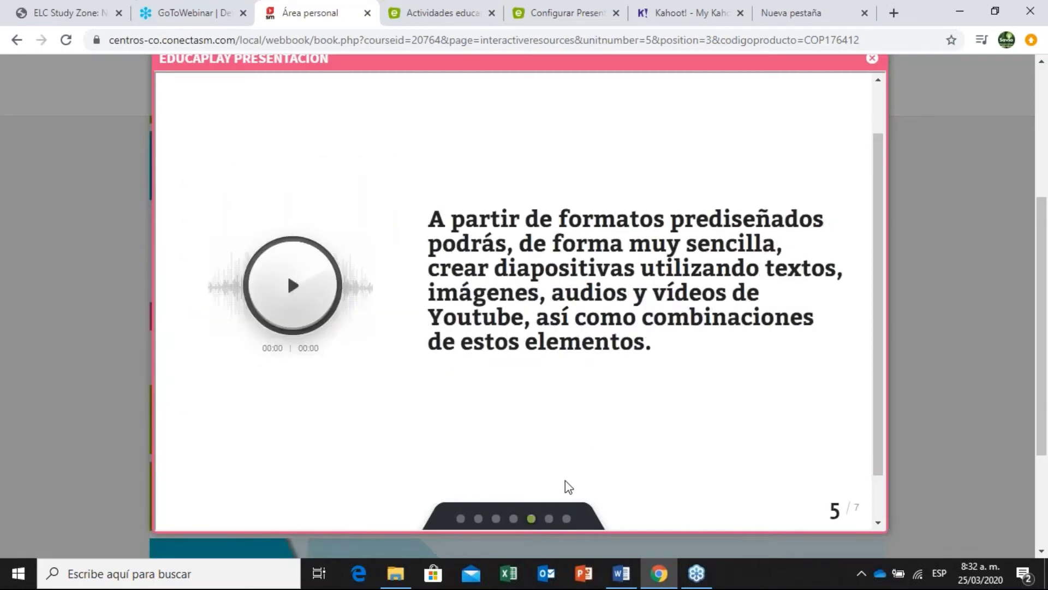
{"action": "left_click", "coordinate": [550, 520]}
{"action": "left_click", "coordinate": [566, 519]}
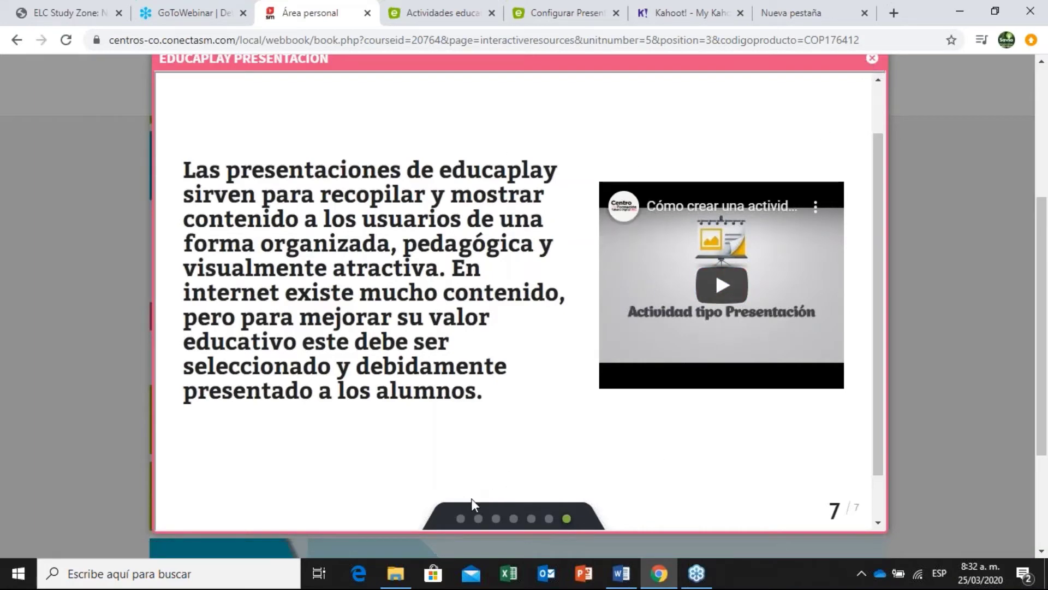
{"action": "left_click", "coordinate": [460, 520]}
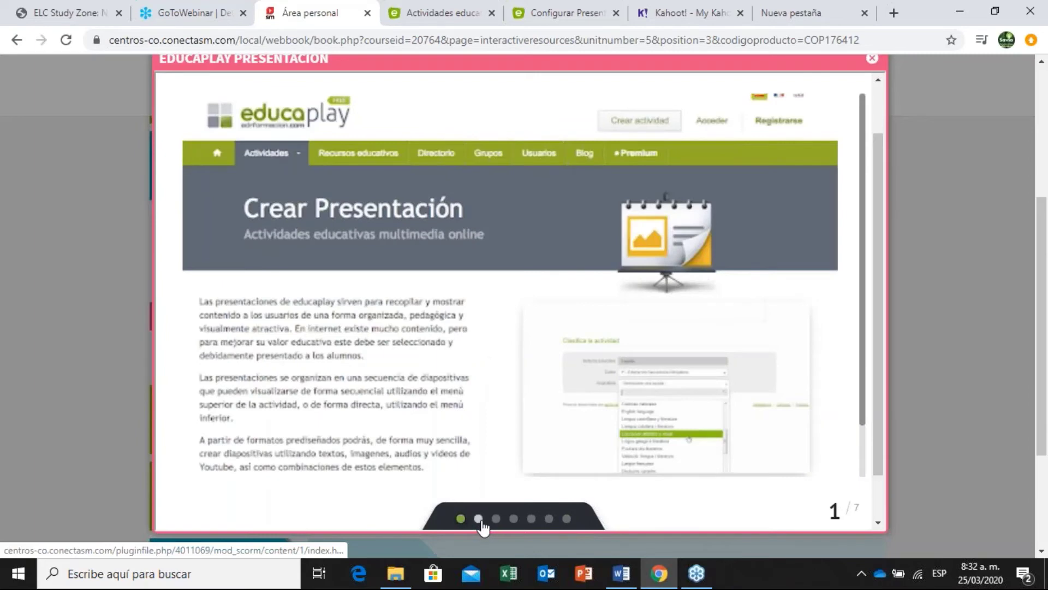
{"action": "left_click", "coordinate": [478, 518]}
{"action": "left_click", "coordinate": [496, 519]}
{"action": "left_click", "coordinate": [513, 519]}
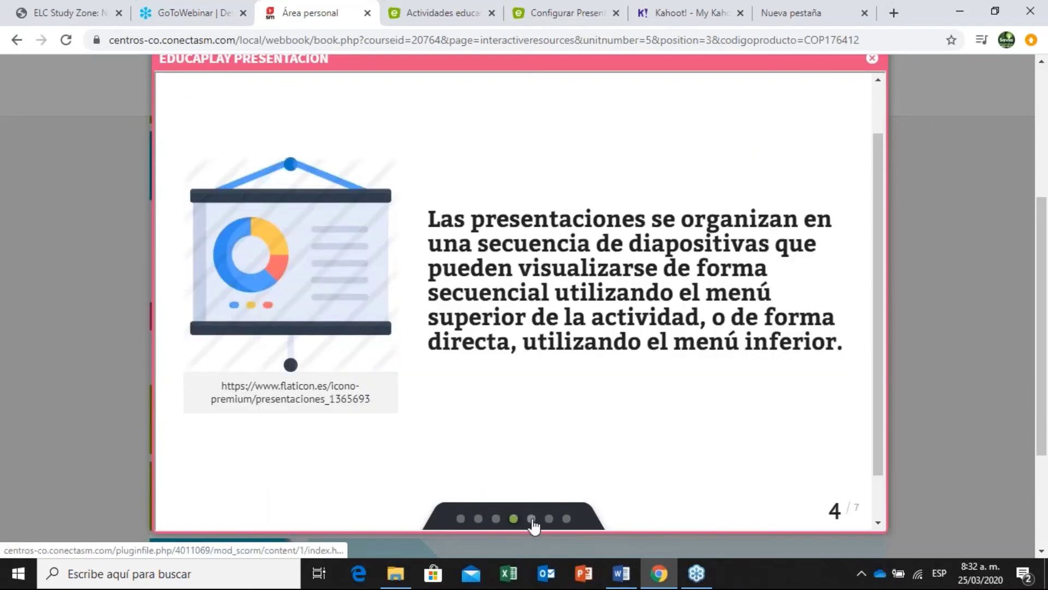
{"action": "left_click", "coordinate": [531, 518]}
{"action": "left_click", "coordinate": [550, 519]}
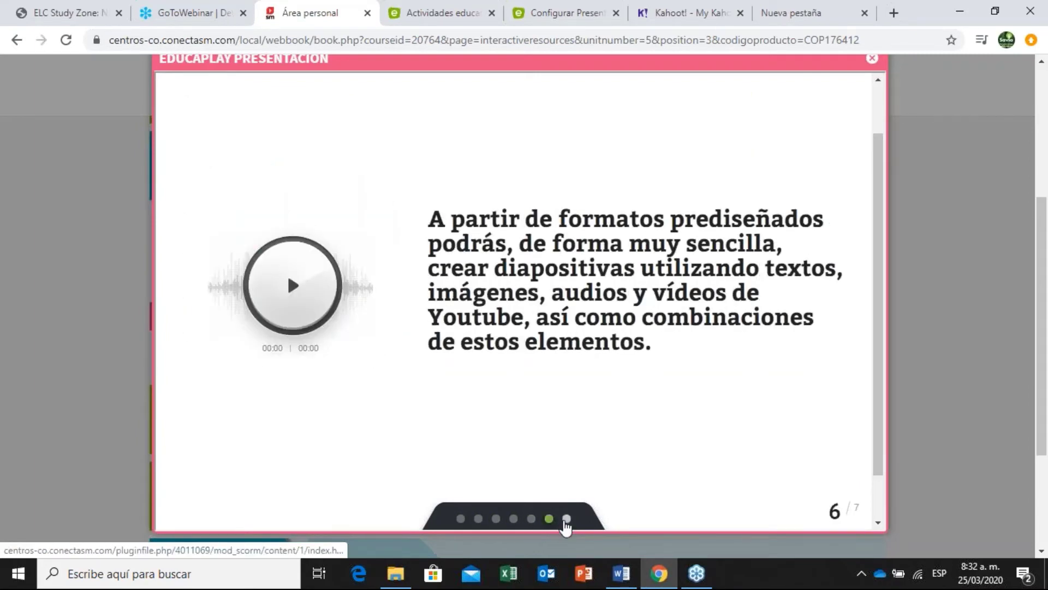
{"action": "left_click", "coordinate": [567, 519]}
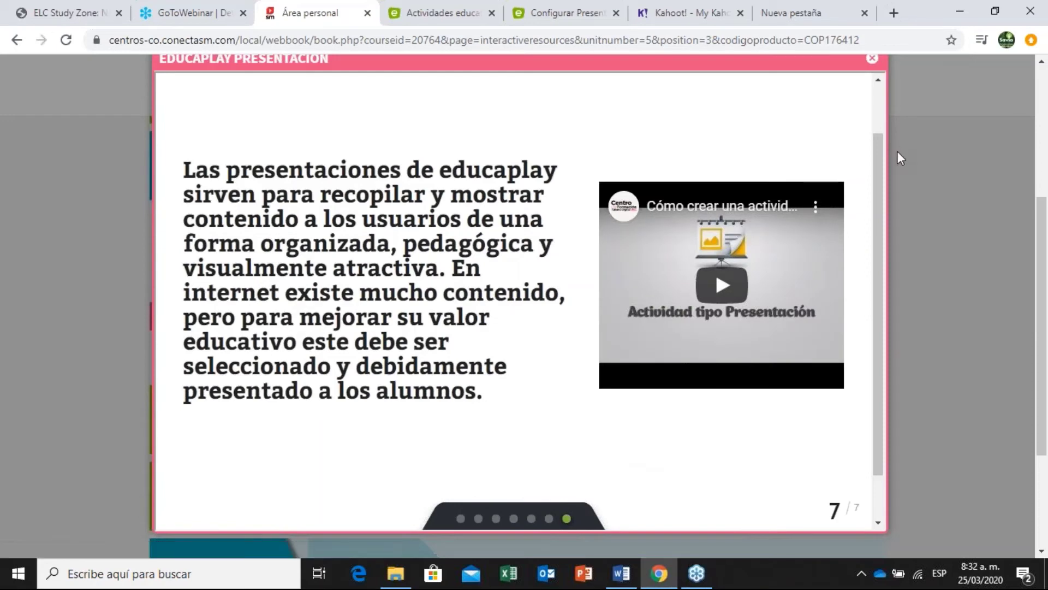
{"action": "left_click", "coordinate": [897, 152]}
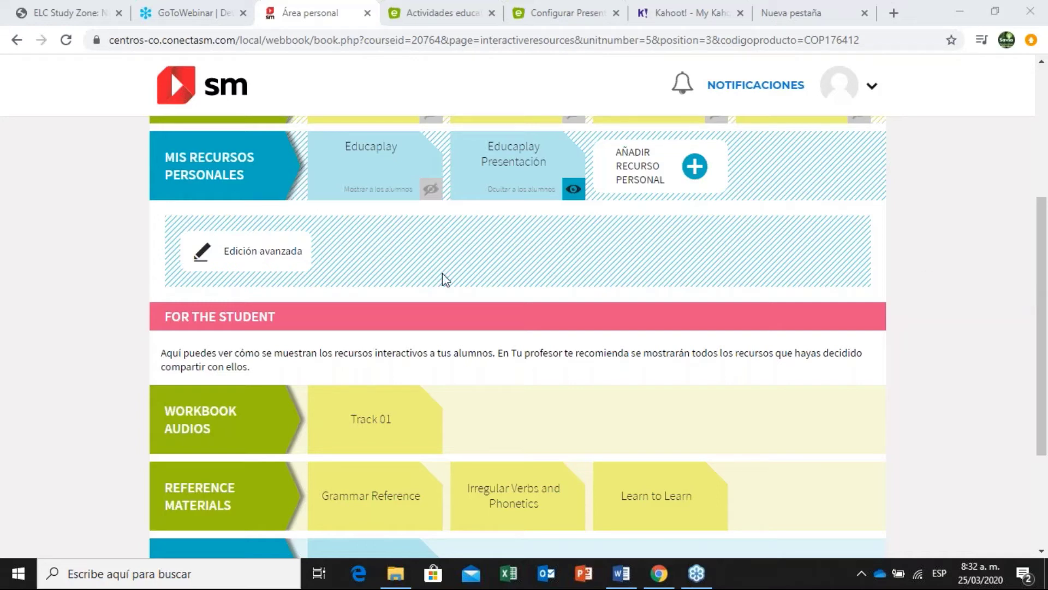
Check the GoToWebinar and Educaplay tabs, then open Crossover Higher 2 Contents from the units list.
{"action": "left_click_drag", "start_coordinate": [1042, 288], "coordinate": [1042, 160]}
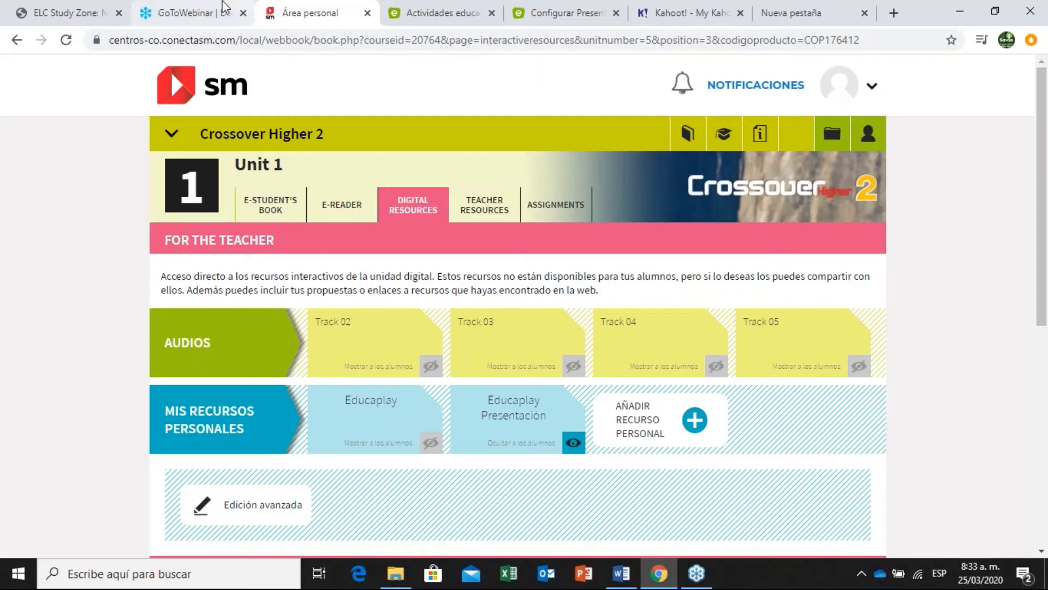
{"action": "left_click", "coordinate": [180, 8]}
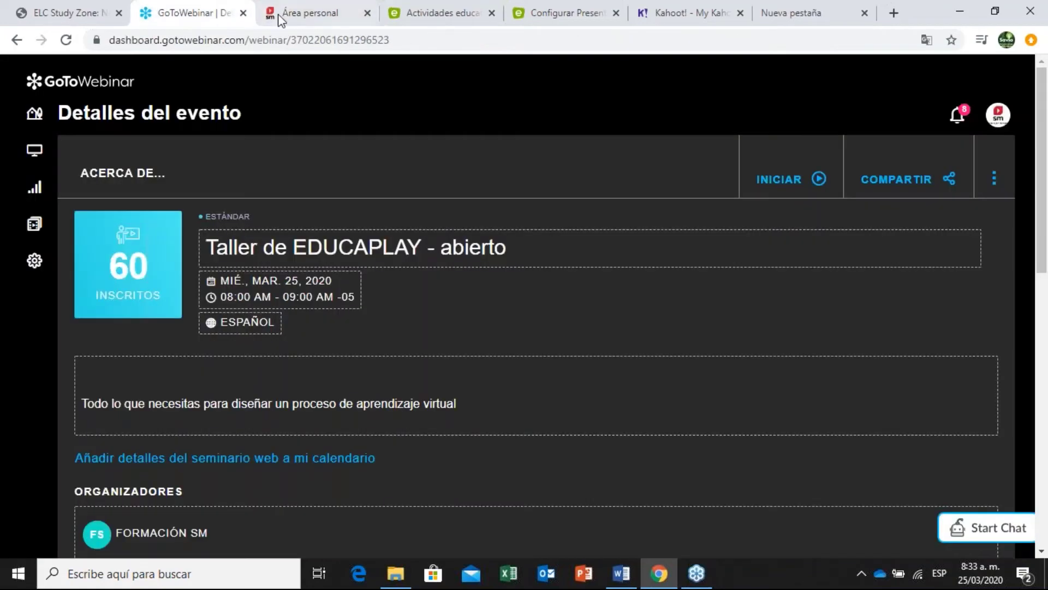
{"action": "left_click", "coordinate": [326, 4]}
{"action": "left_click", "coordinate": [422, 7]}
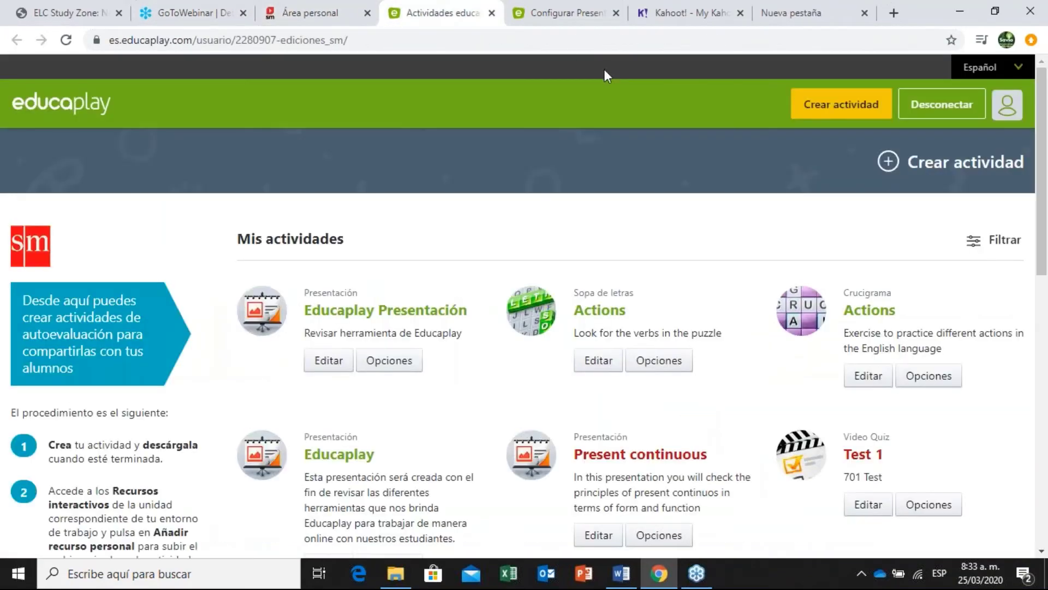
{"action": "left_click", "coordinate": [316, 8]}
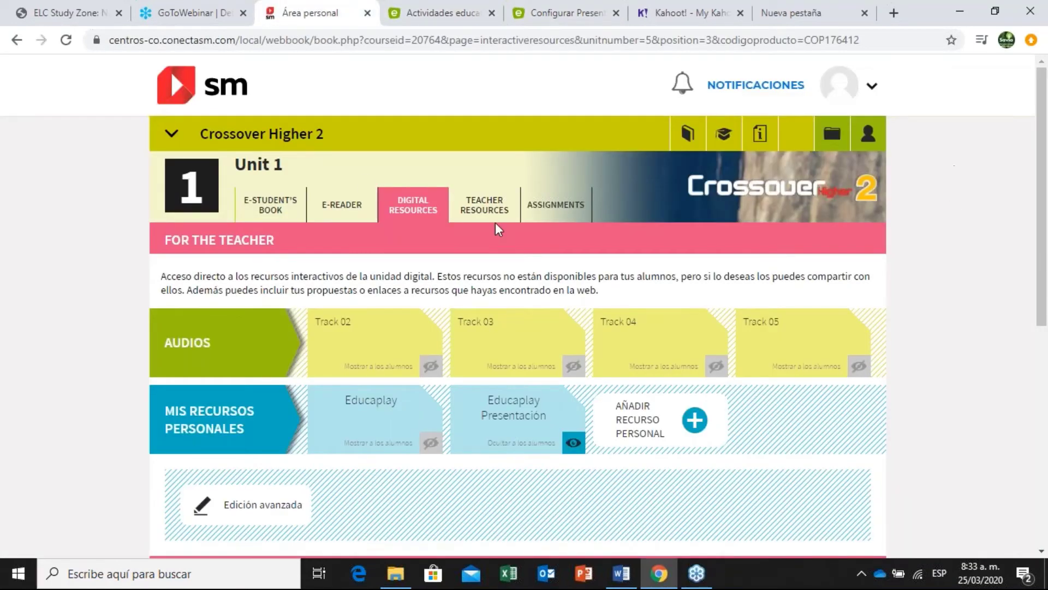
{"action": "left_click", "coordinate": [307, 129]}
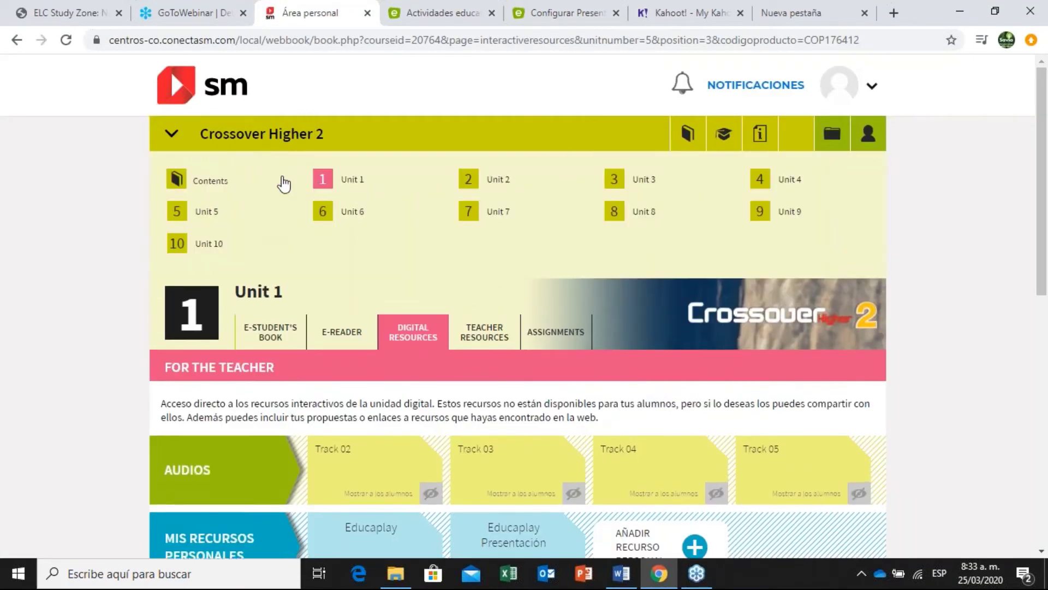
{"action": "left_click", "coordinate": [255, 174]}
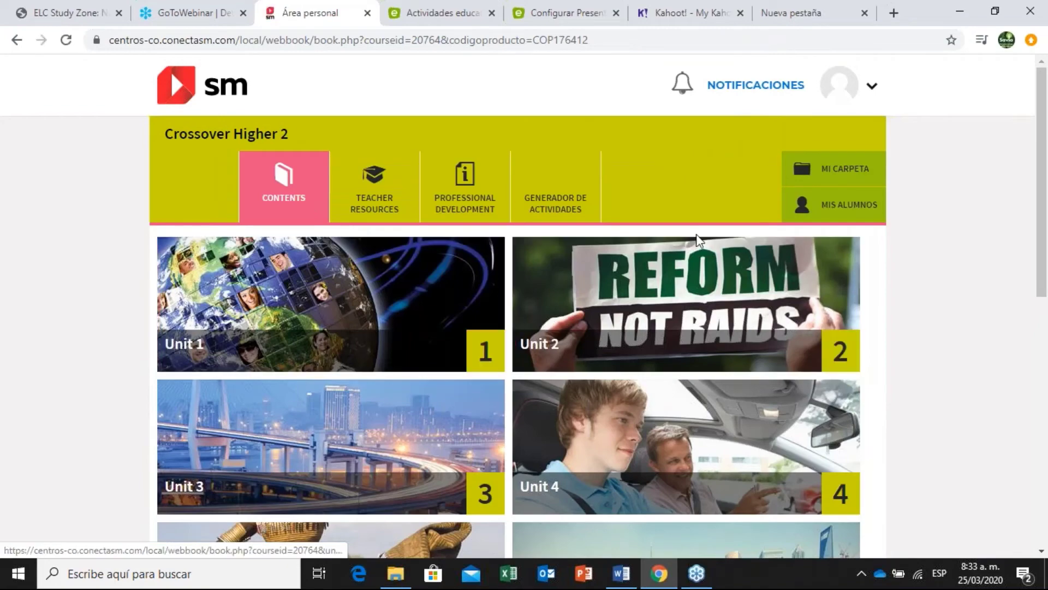
Launch GENERADOR DE ACTIVIDADES to open Educaplay's Mis actividades page in a new tab.
{"action": "left_click", "coordinate": [552, 202]}
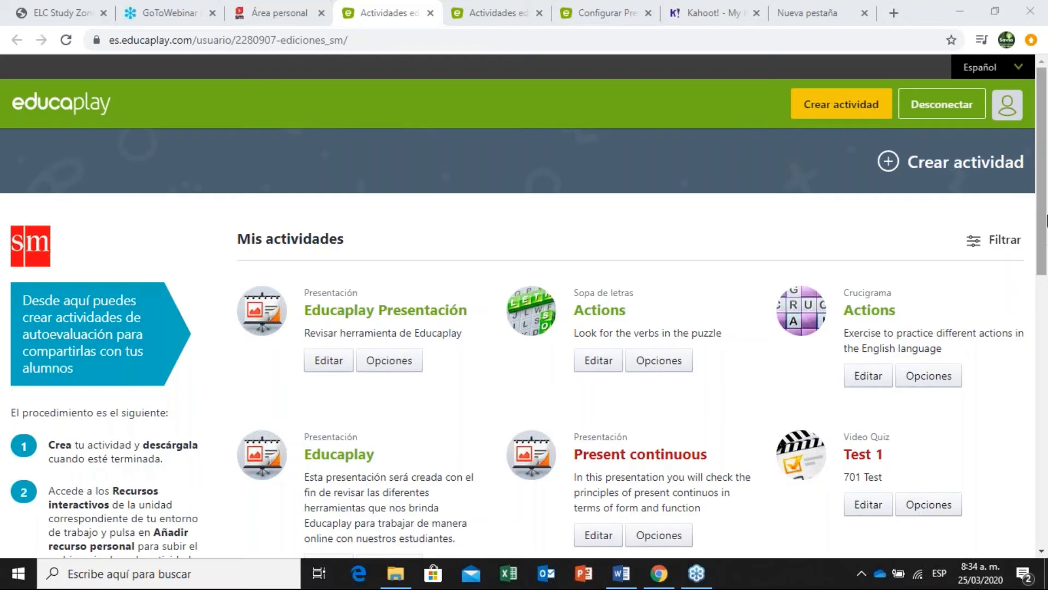
Start a new Educaplay activity from the yellow Crear actividad button.
{"action": "scroll", "coordinate": [1047, 218], "scroll_direction": "down", "scroll_amount": 1}
{"action": "left_click", "coordinate": [848, 115]}
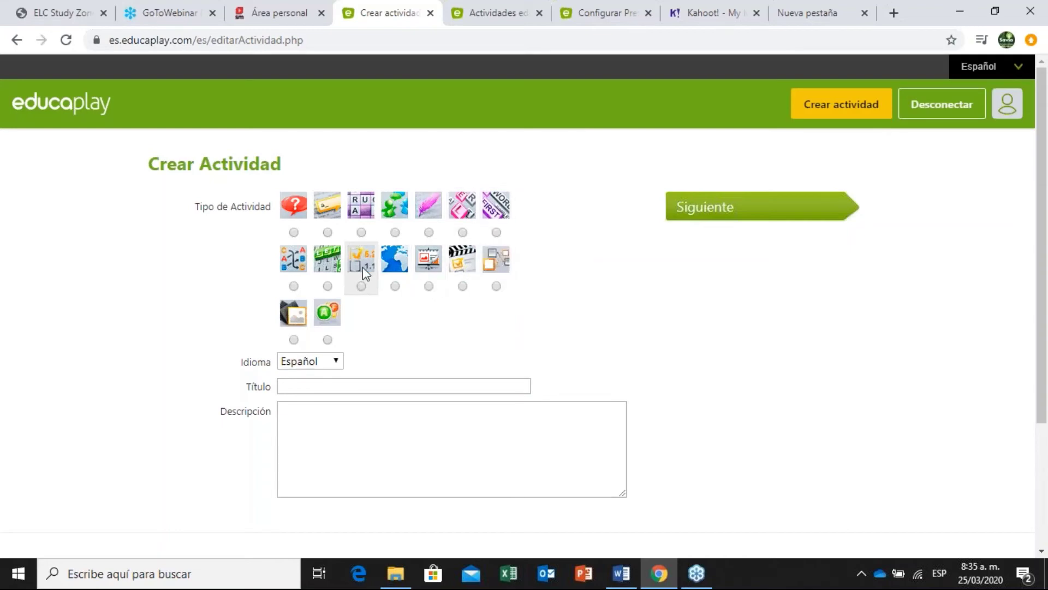
Choose the Sopa de letras activity type and title it 'Andres de la lectura'.
{"action": "left_click", "coordinate": [327, 286]}
{"action": "scroll", "coordinate": [367, 378], "scroll_direction": "down", "scroll_amount": 2}
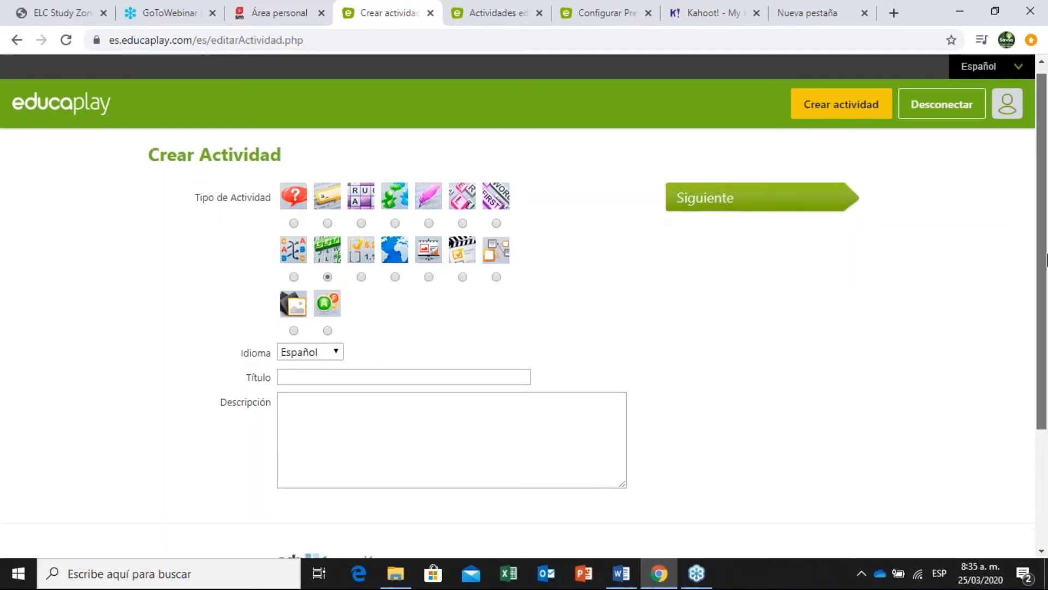
{"action": "left_click", "coordinate": [446, 343]}
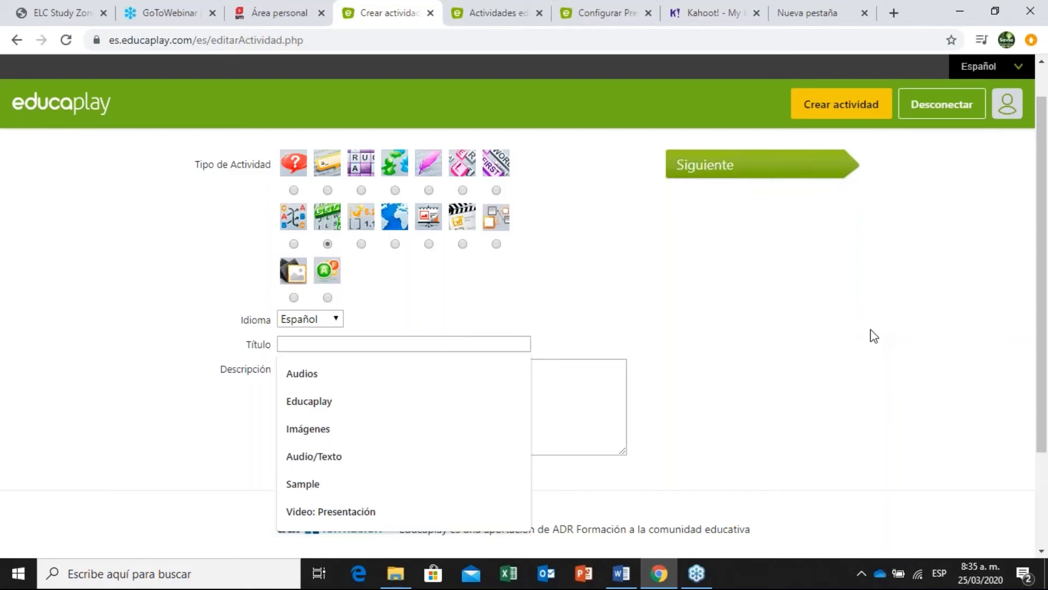
{"action": "type", "text": "An"}
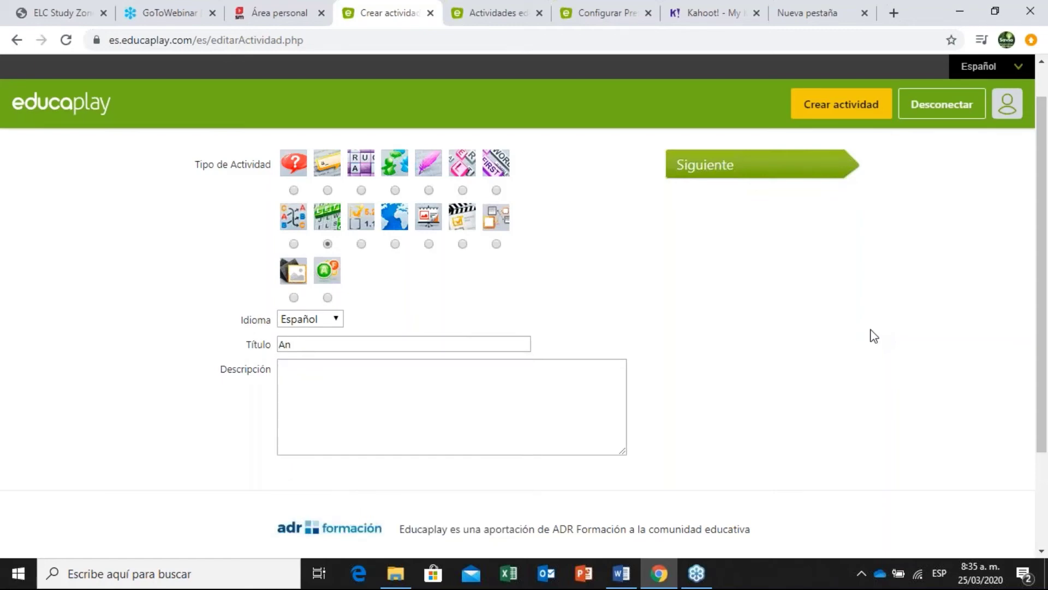
{"action": "type", "text": "dres de la lectura"}
Enter the description 'Reconocer el vocabulario que se va a trabajar en el texto', fixing typos.
{"action": "key", "text": "Tab"}
{"action": "type", "text": "Reco"}
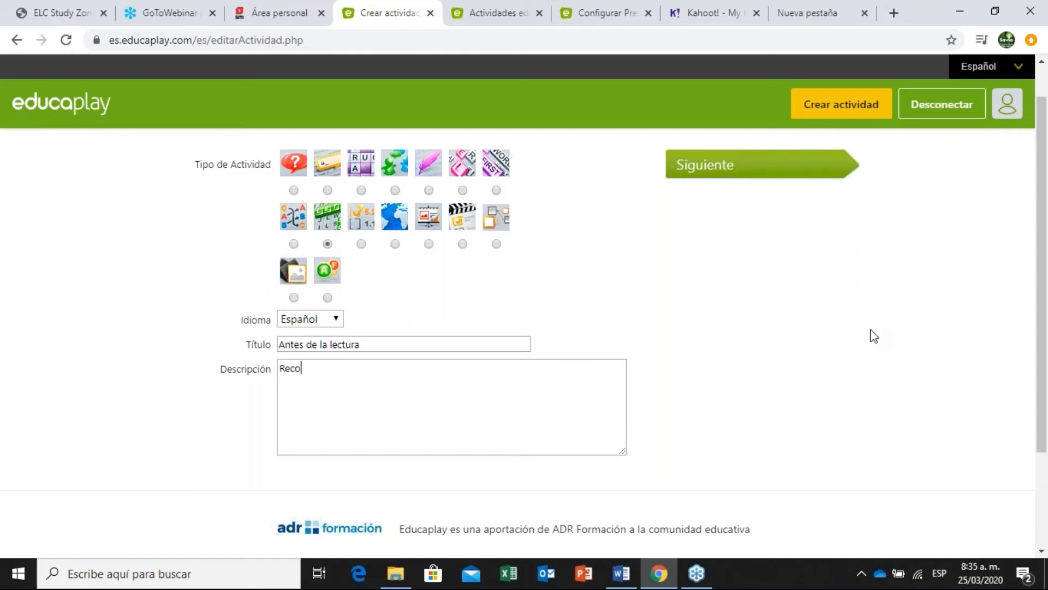
{"action": "type", "text": "nozcan el vocabulario "}
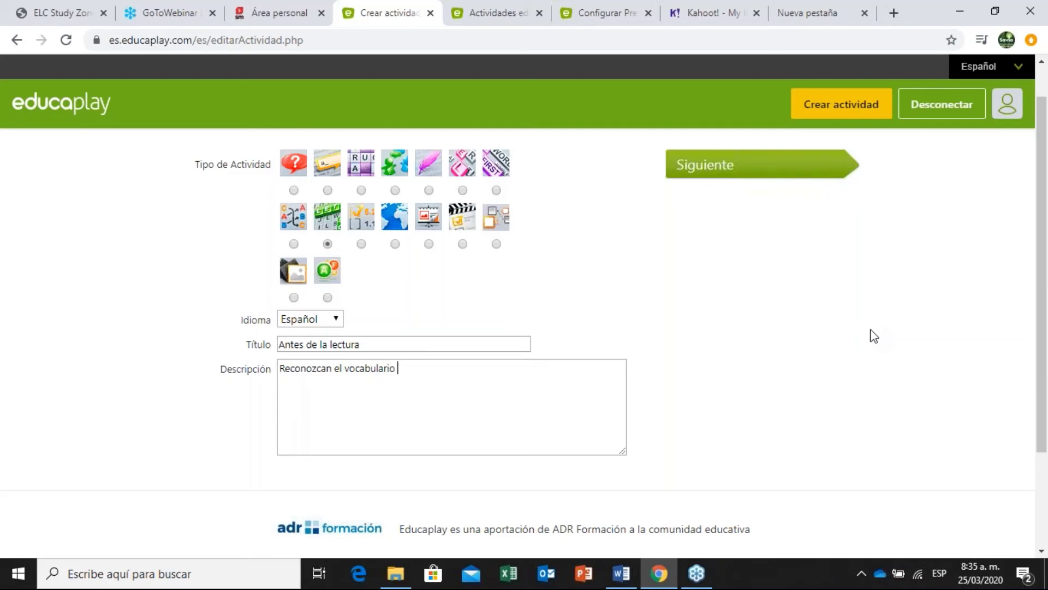
{"action": "type", "text": "que se va a trabajar en el utexto"}
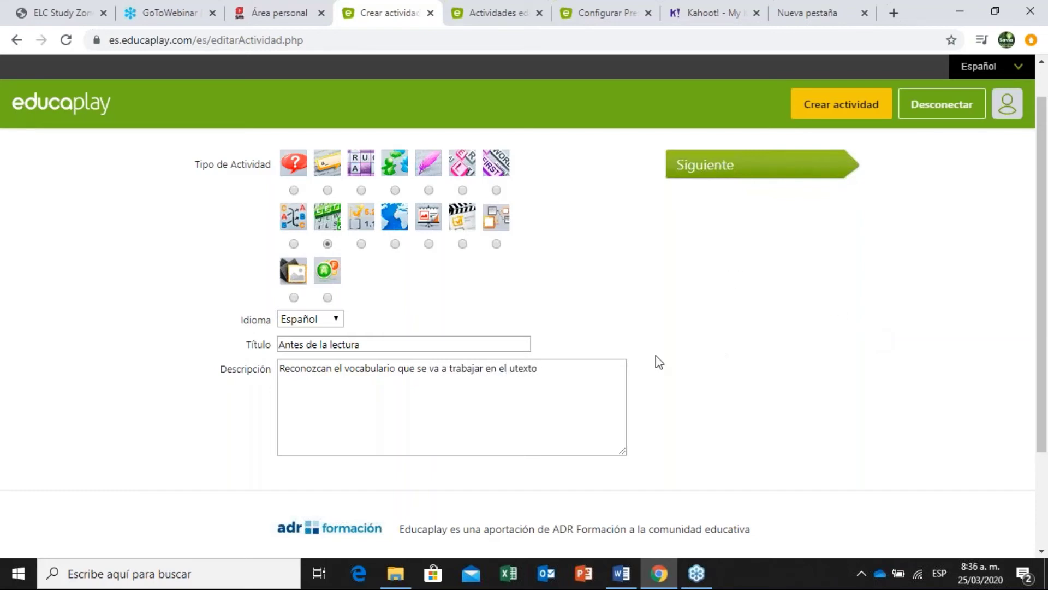
{"action": "left_click_drag", "start_coordinate": [510, 369], "coordinate": [515, 369]}
{"action": "key", "text": "BackSpace"}
{"action": "left_click", "coordinate": [331, 369]}
{"action": "key", "text": "BackSpace"}
{"action": "key", "text": "BackSpace"}
{"action": "key", "text": "BackSpace"}
{"action": "key", "text": "BackSpace"}
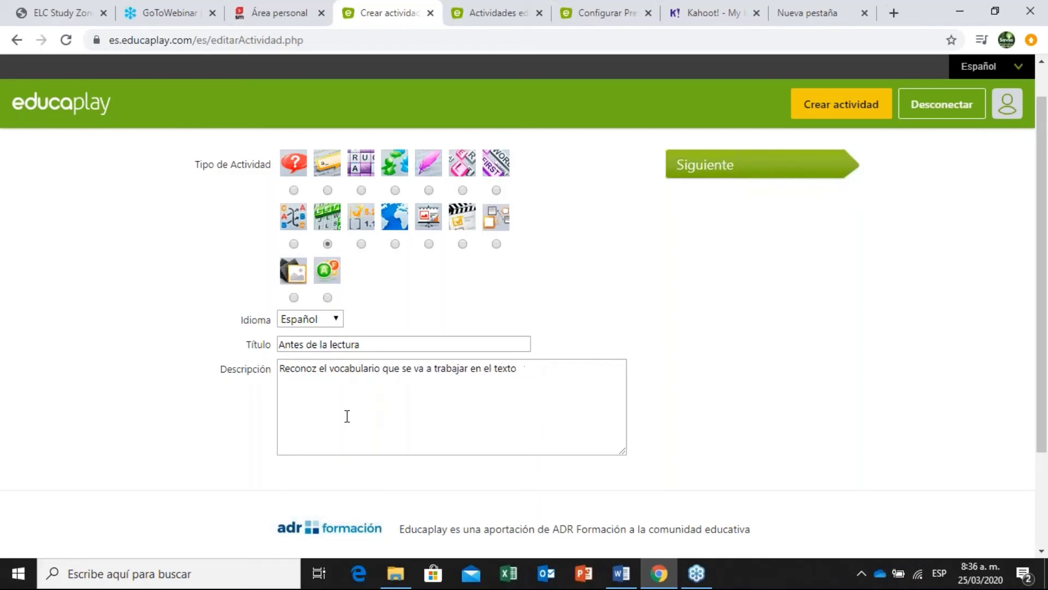
{"action": "type", "text": "cer"}
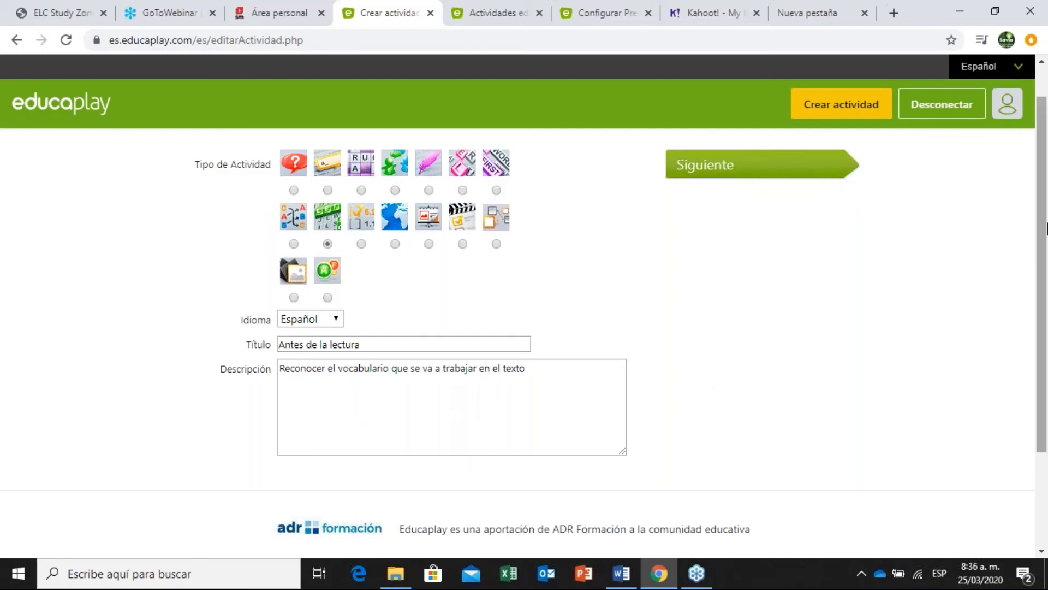
Submit the activity details with Siguiente.
{"action": "scroll", "coordinate": [828, 264], "scroll_direction": "down", "scroll_amount": 1}
{"action": "scroll", "coordinate": [780, 260], "scroll_direction": "up", "scroll_amount": 2}
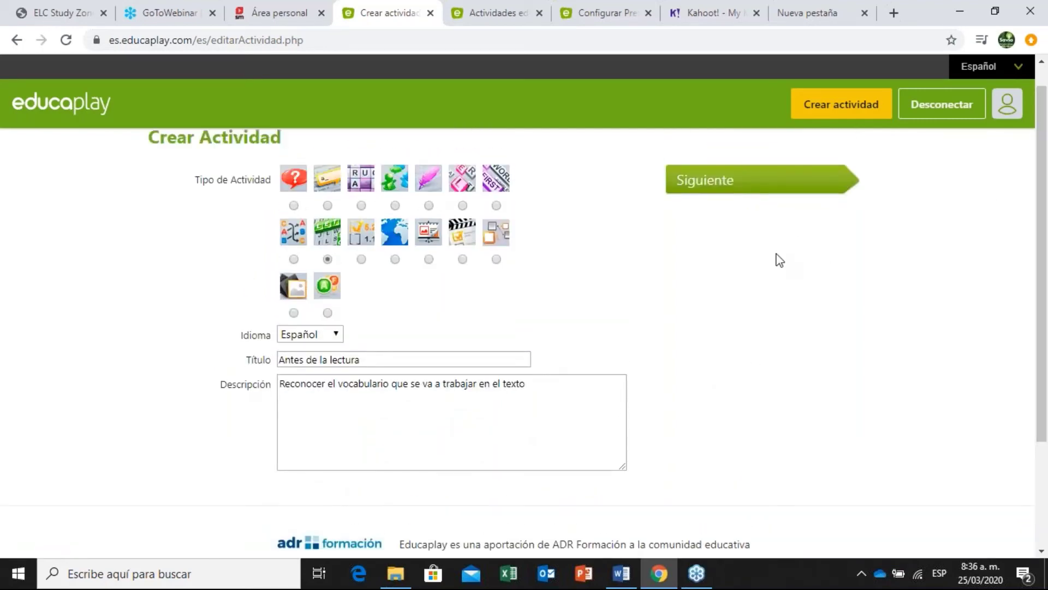
{"action": "left_click", "coordinate": [704, 187]}
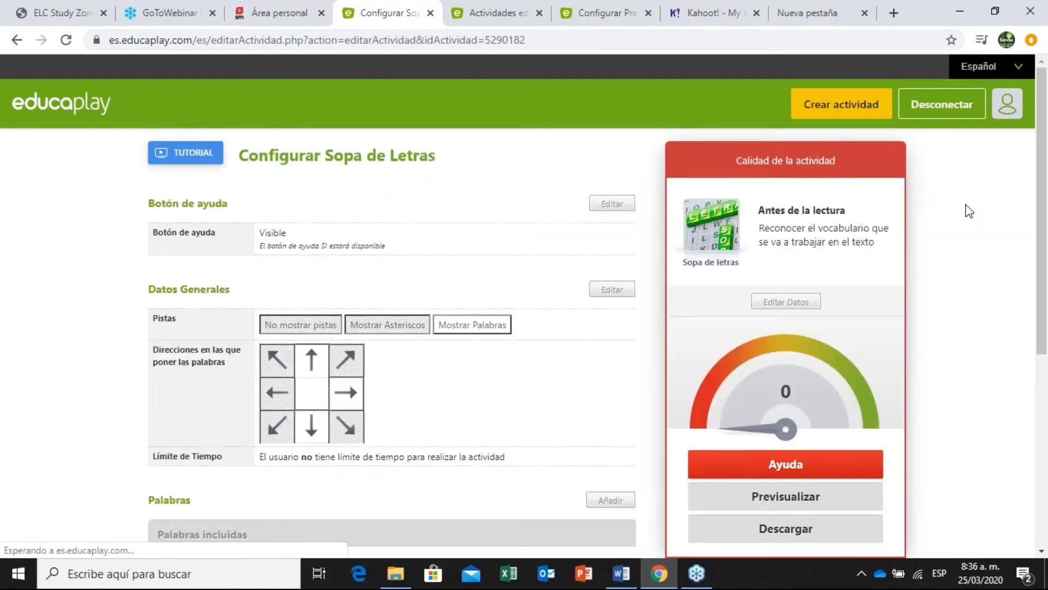
View the word search setup TUTORIAL video, then close it.
{"action": "left_click_drag", "start_coordinate": [1042, 178], "coordinate": [1040, 158]}
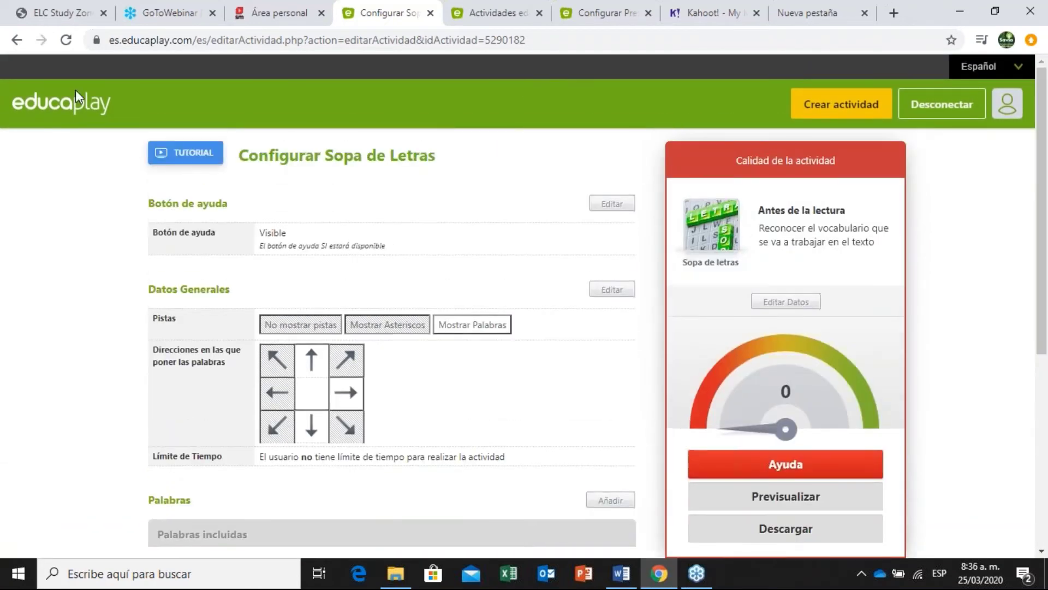
{"action": "left_click", "coordinate": [177, 155]}
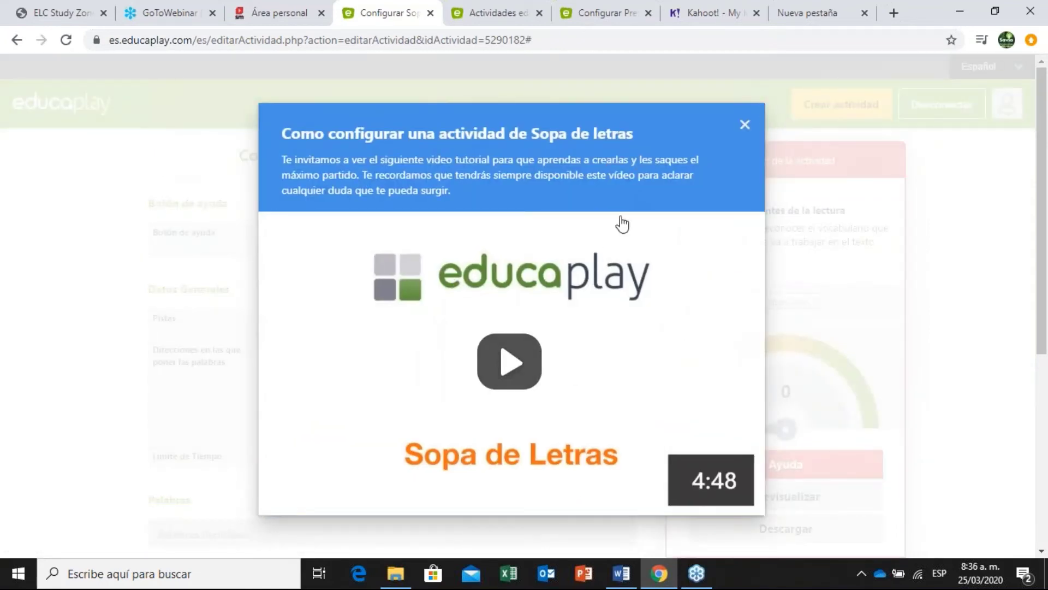
{"action": "left_click", "coordinate": [745, 126]}
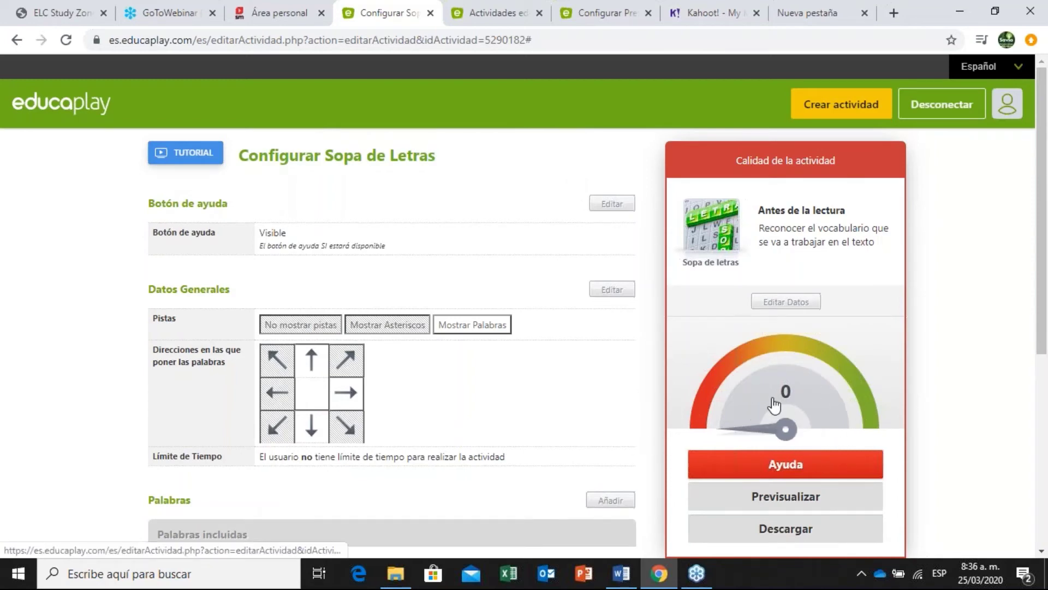
Bring up the Botón de ayuda visibility setting further down the page.
{"action": "scroll", "coordinate": [1045, 273], "scroll_direction": "down", "scroll_amount": 1}
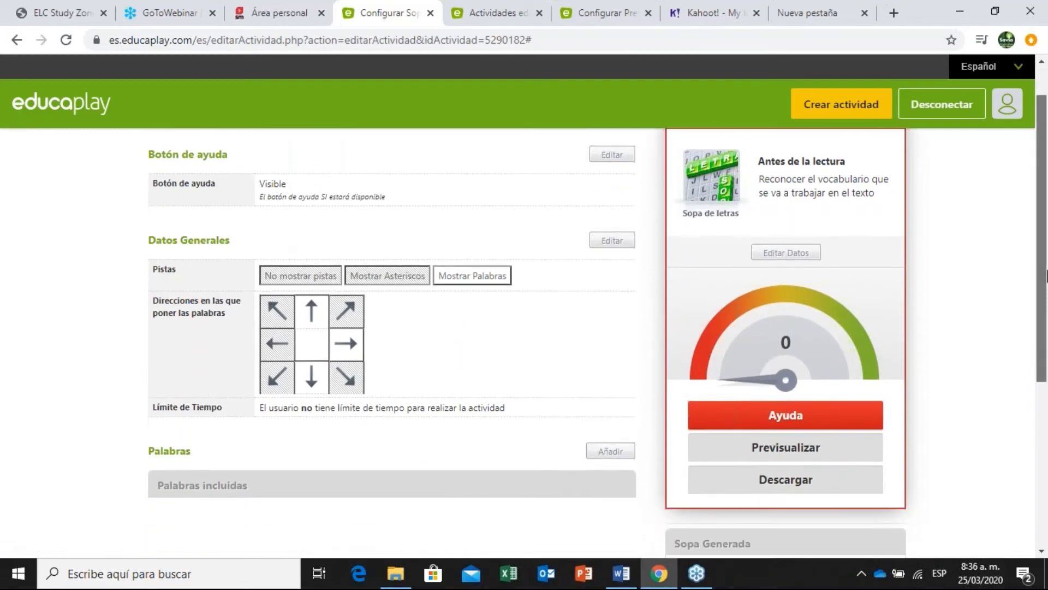
{"action": "scroll", "coordinate": [1045, 273], "scroll_direction": "down", "scroll_amount": 1}
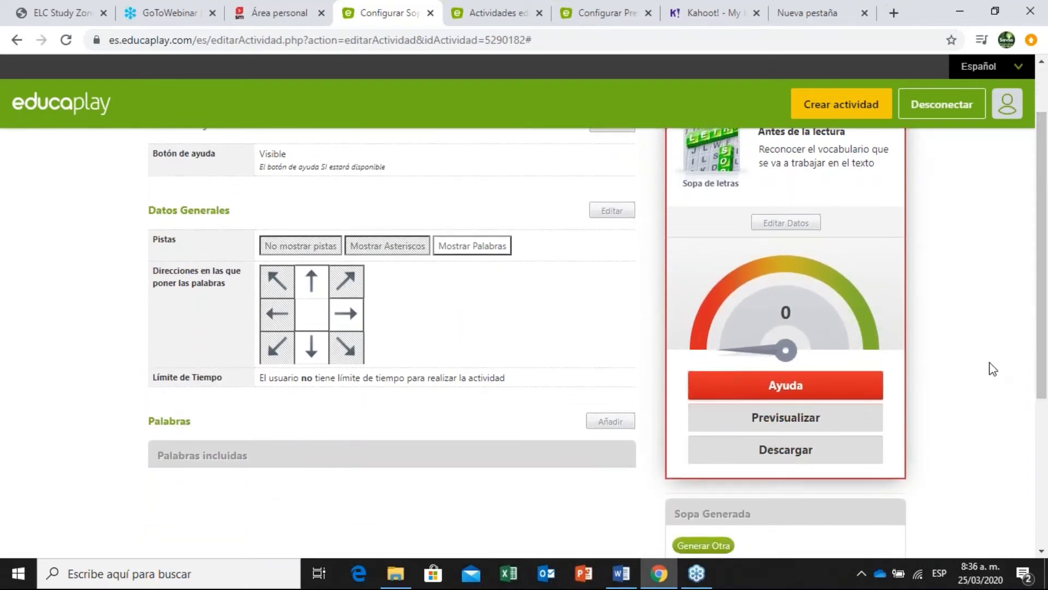
{"action": "scroll", "coordinate": [1045, 339], "scroll_direction": "down", "scroll_amount": 1}
{"action": "scroll", "coordinate": [1046, 339], "scroll_direction": "down", "scroll_amount": 2}
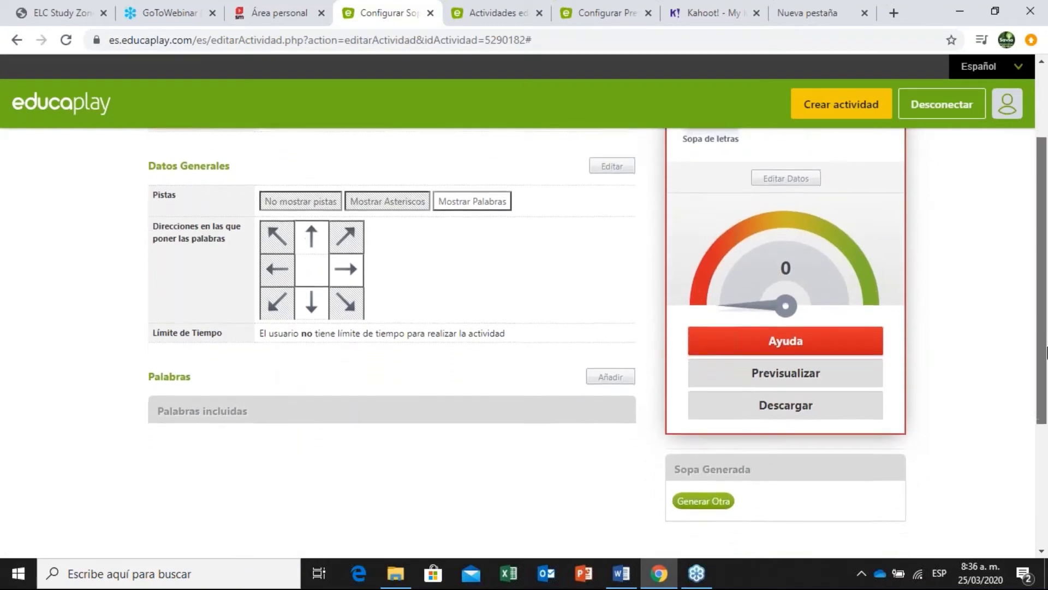
{"action": "left_click_drag", "start_coordinate": [1046, 381], "coordinate": [1013, 243]}
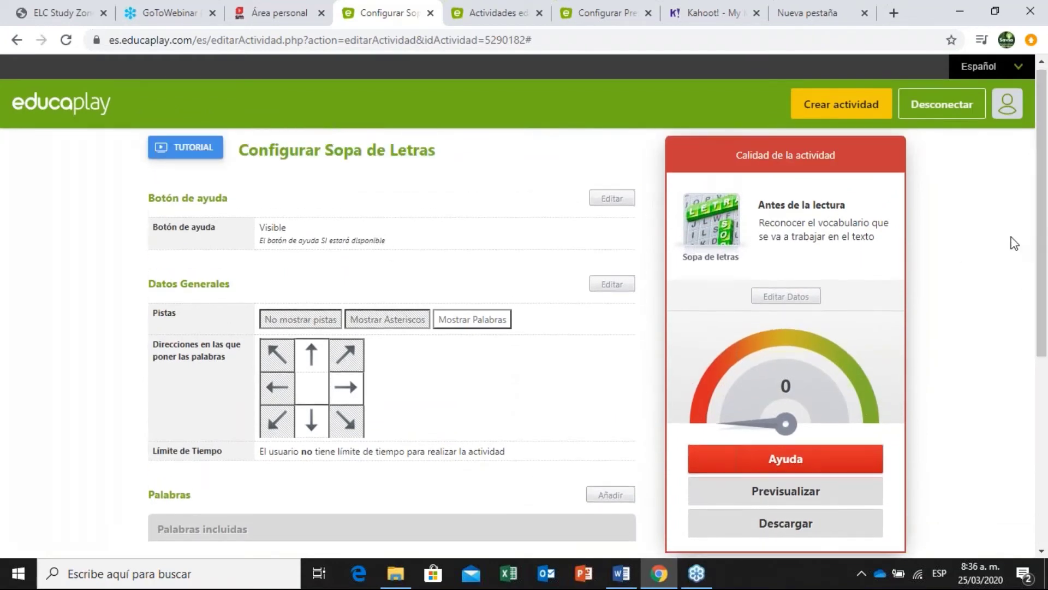
{"action": "left_click", "coordinate": [595, 201]}
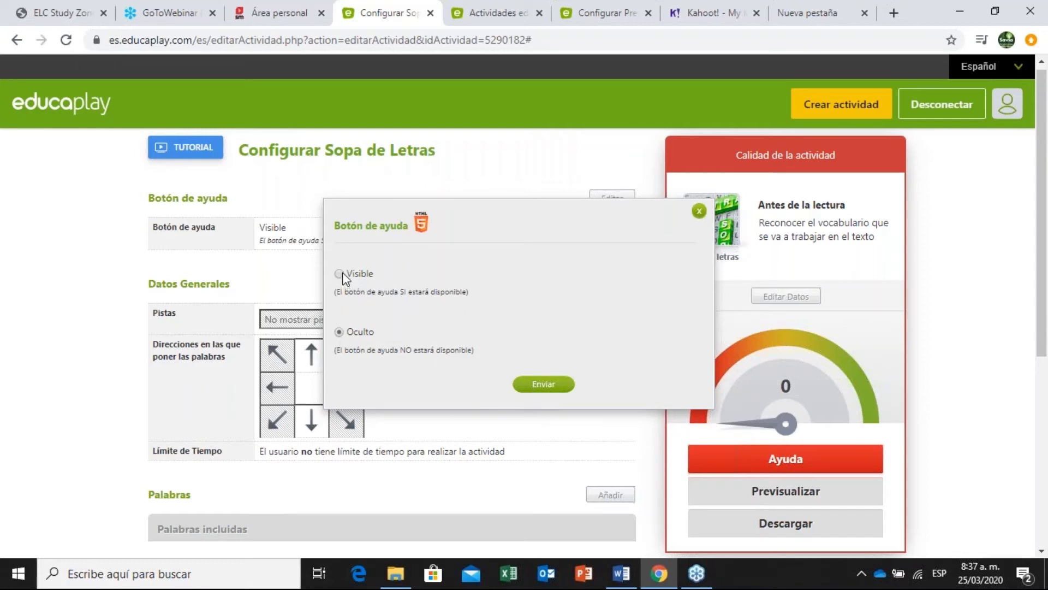
Choose Visible for the Botón de ayuda and submit with Enviar.
{"action": "left_click", "coordinate": [339, 273]}
{"action": "left_click", "coordinate": [544, 392]}
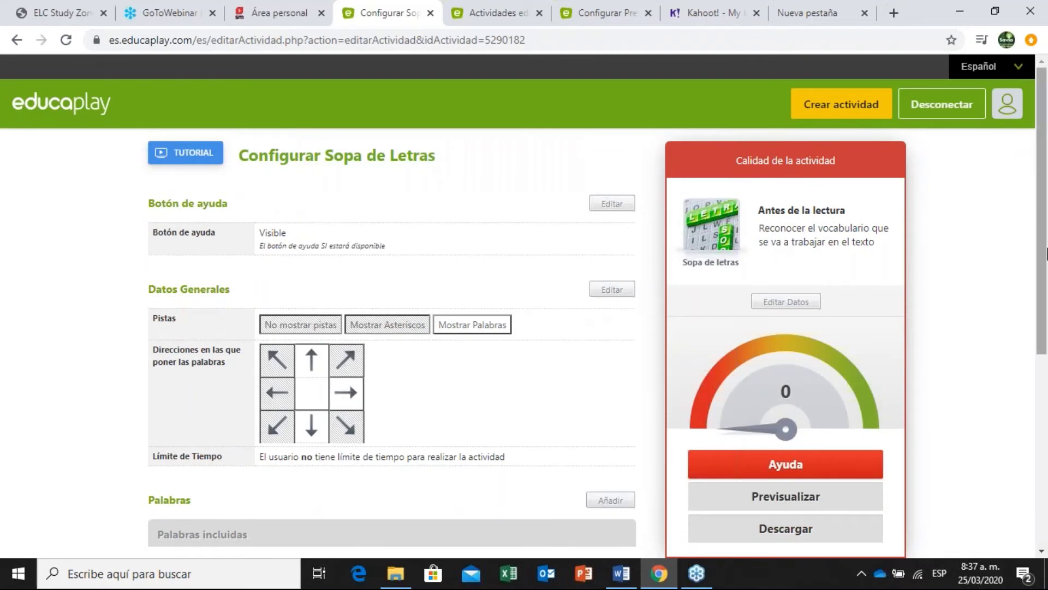
Open the Editar Datos Generales dialog for hints, word directions and time limit.
{"action": "scroll", "coordinate": [1046, 254], "scroll_direction": "down", "scroll_amount": 1}
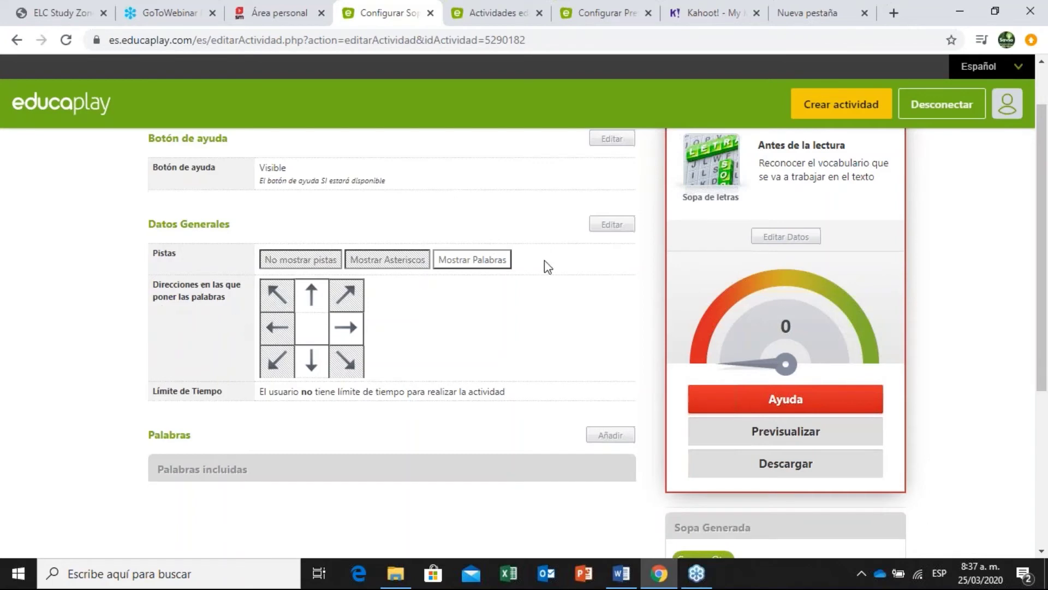
{"action": "left_click", "coordinate": [605, 226]}
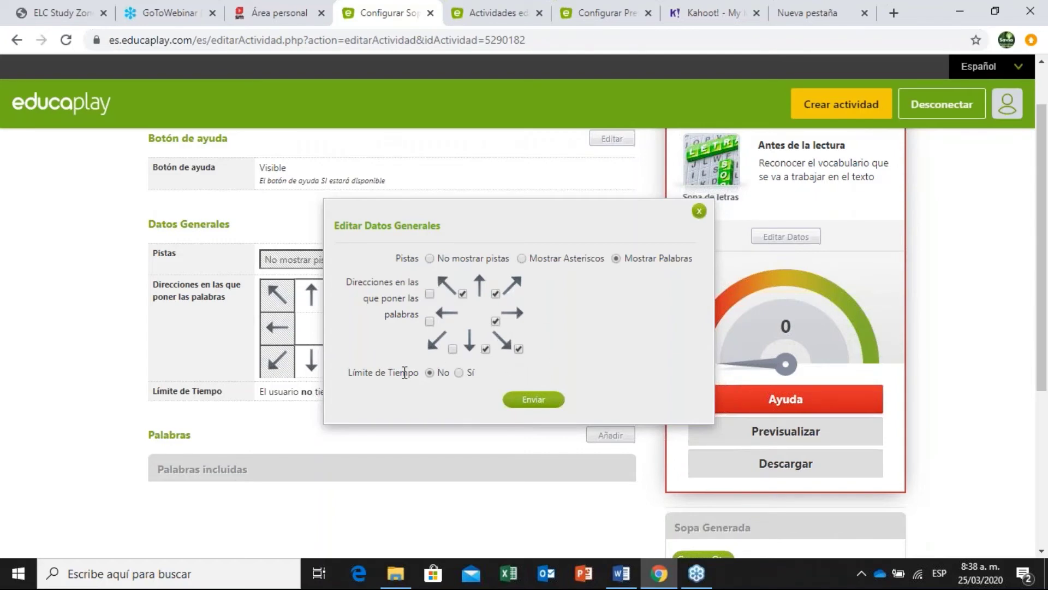
Turn Límite de Tiempo on with 600 seconds and save it.
{"action": "left_click", "coordinate": [461, 372]}
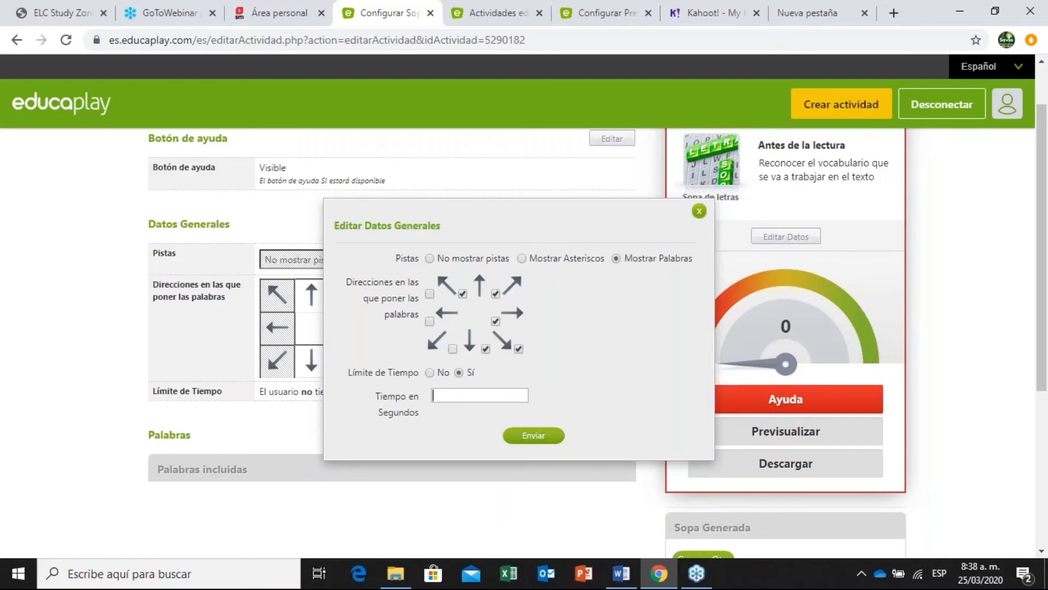
{"action": "type", "text": "60"}
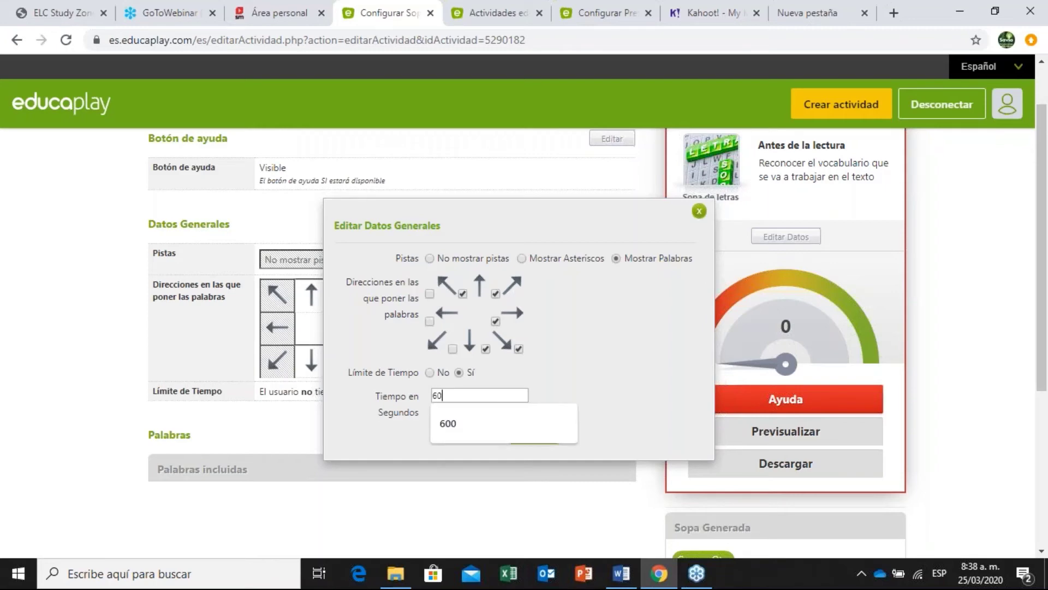
{"action": "type", "text": "0"}
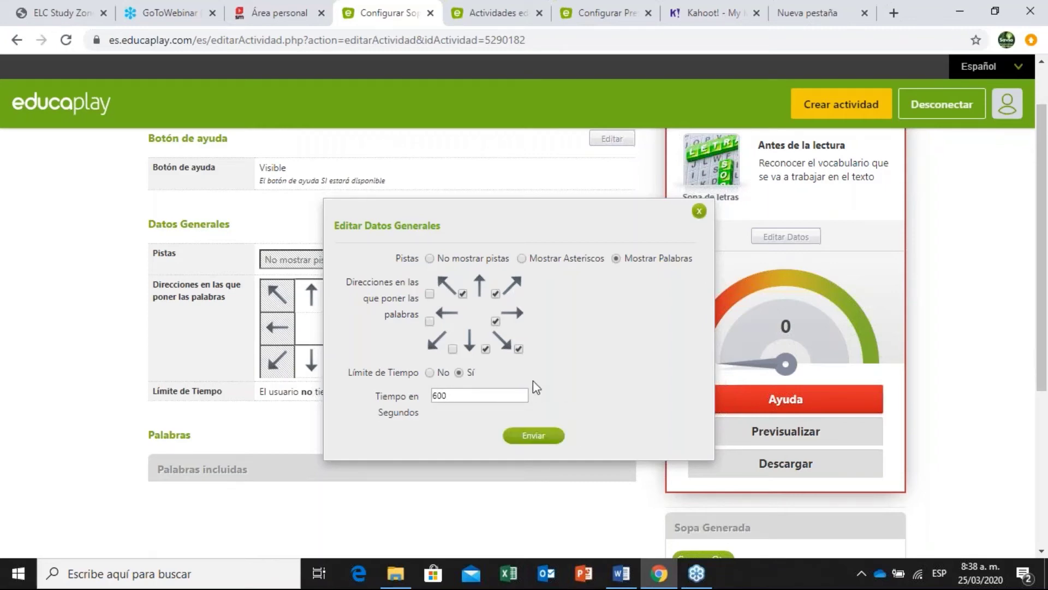
{"action": "left_click", "coordinate": [532, 436]}
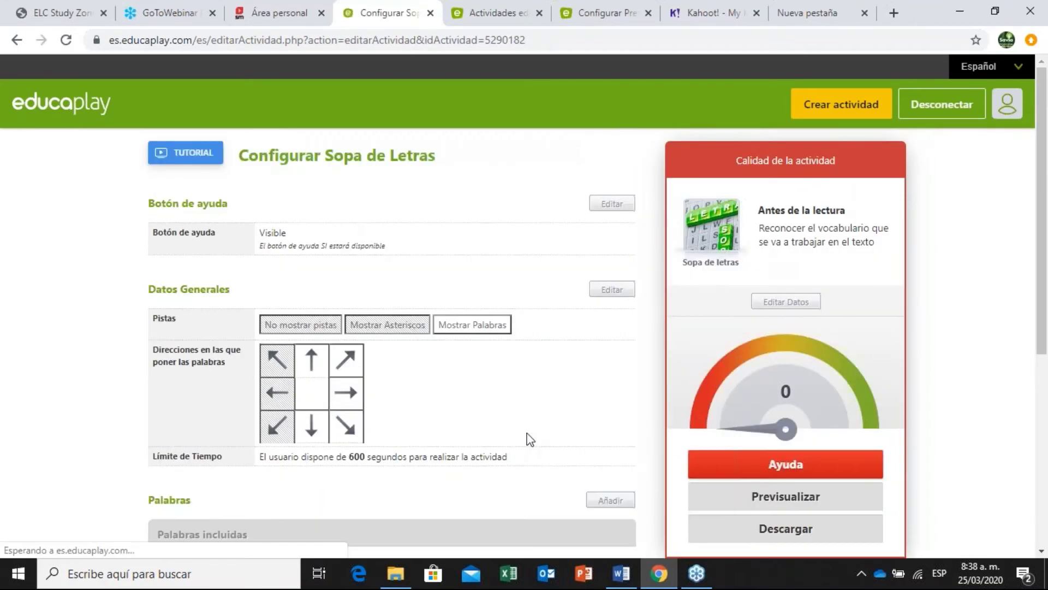
Open the Añadir Palabra/s form, then go to the Nasreddin and the Pot reading tab.
{"action": "left_click_drag", "start_coordinate": [1046, 188], "coordinate": [1046, 326]}
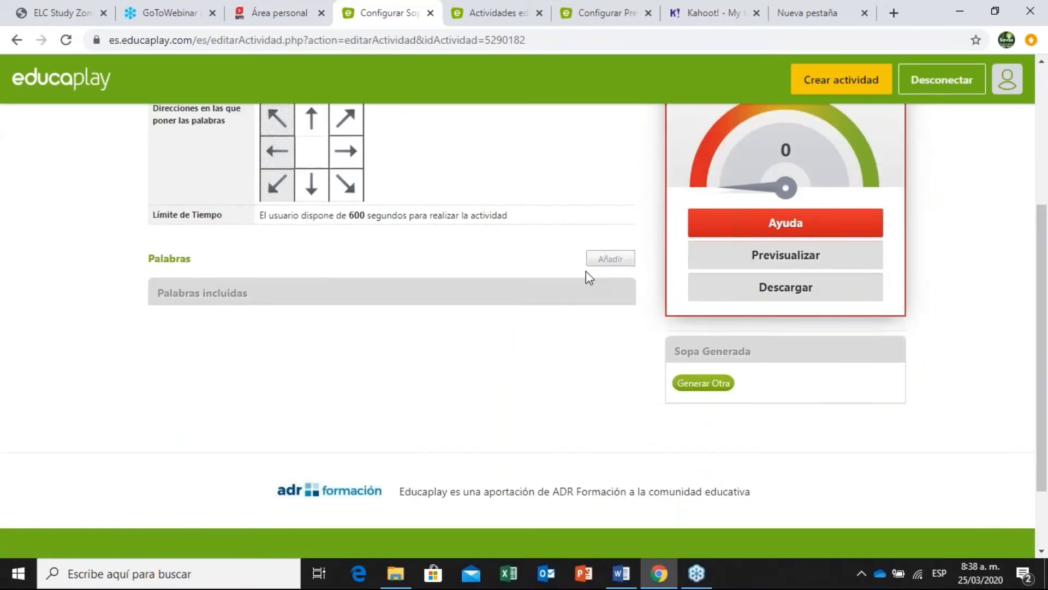
{"action": "scroll", "coordinate": [1024, 289], "scroll_direction": "down", "scroll_amount": 1}
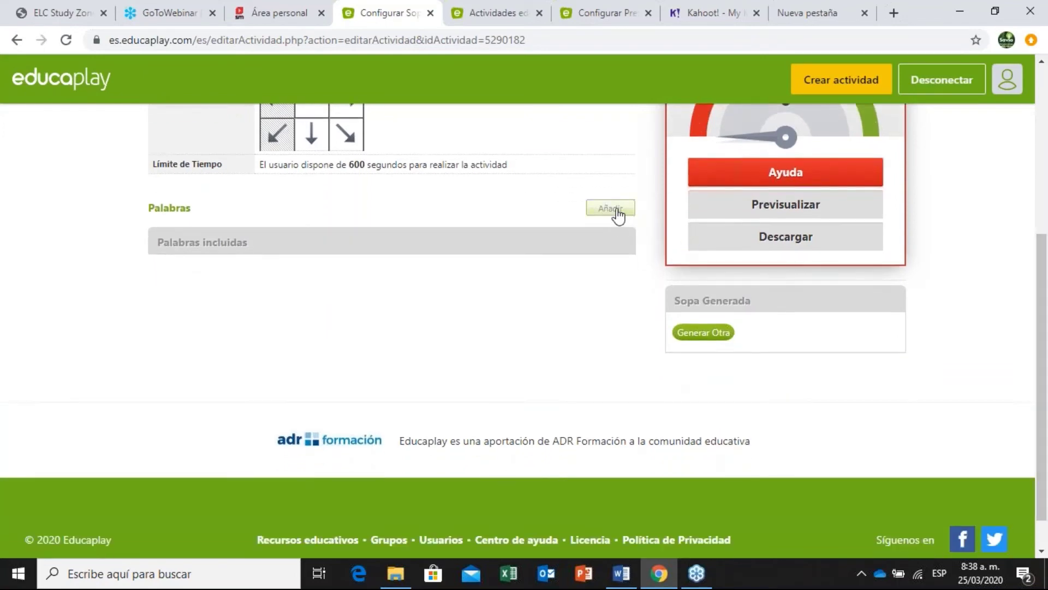
{"action": "left_click", "coordinate": [612, 208]}
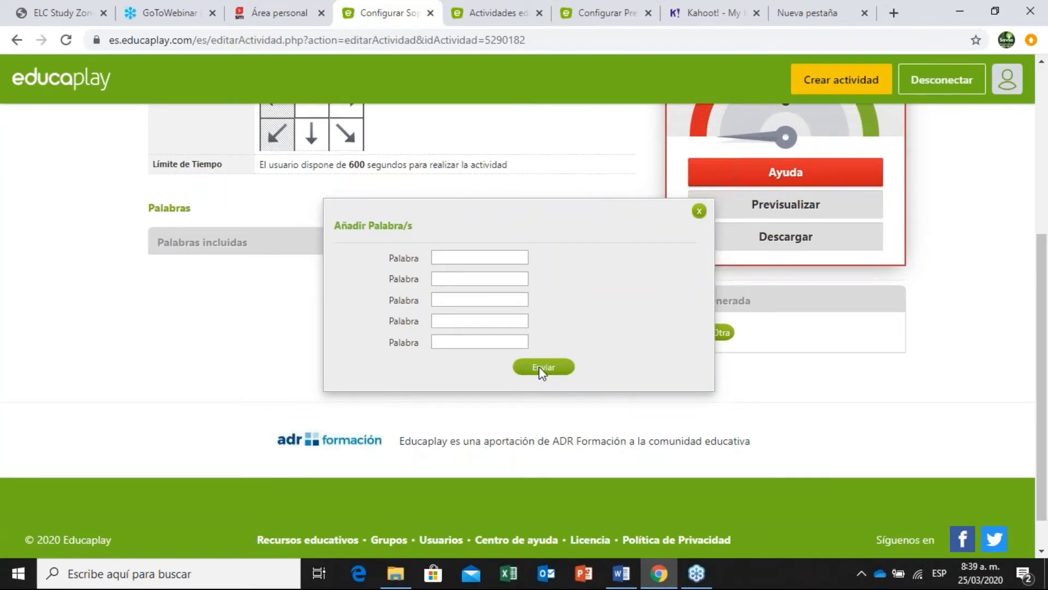
{"action": "left_click", "coordinate": [40, 13]}
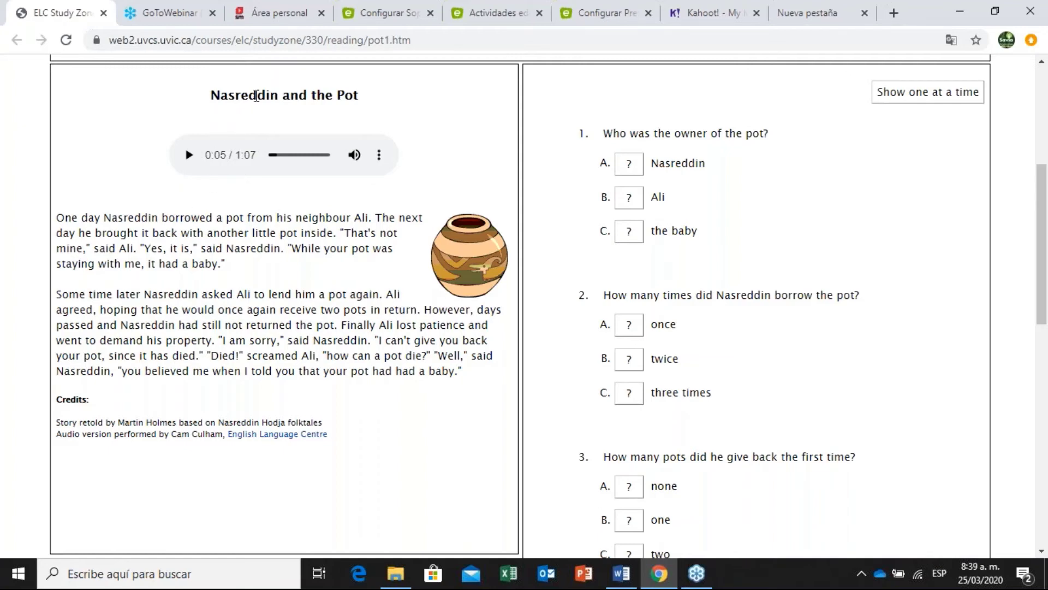
Select 'neighbour' in the Nasreddin story and focus Educaplay's first Palabra field.
{"action": "left_click_drag", "start_coordinate": [208, 97], "coordinate": [367, 115]}
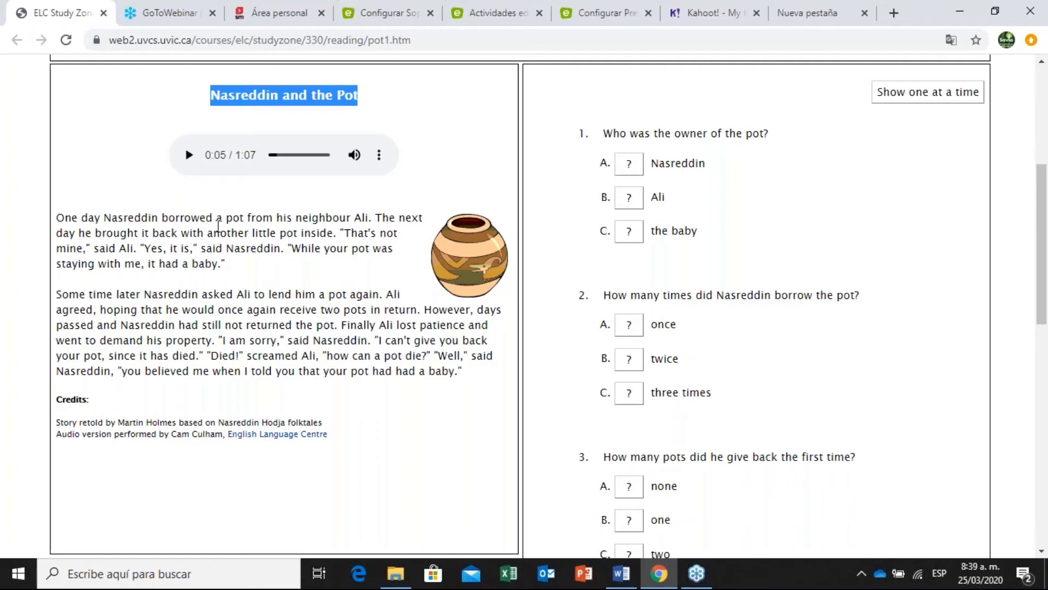
{"action": "double_click", "coordinate": [320, 217]}
{"action": "key", "text": "ctrl+c"}
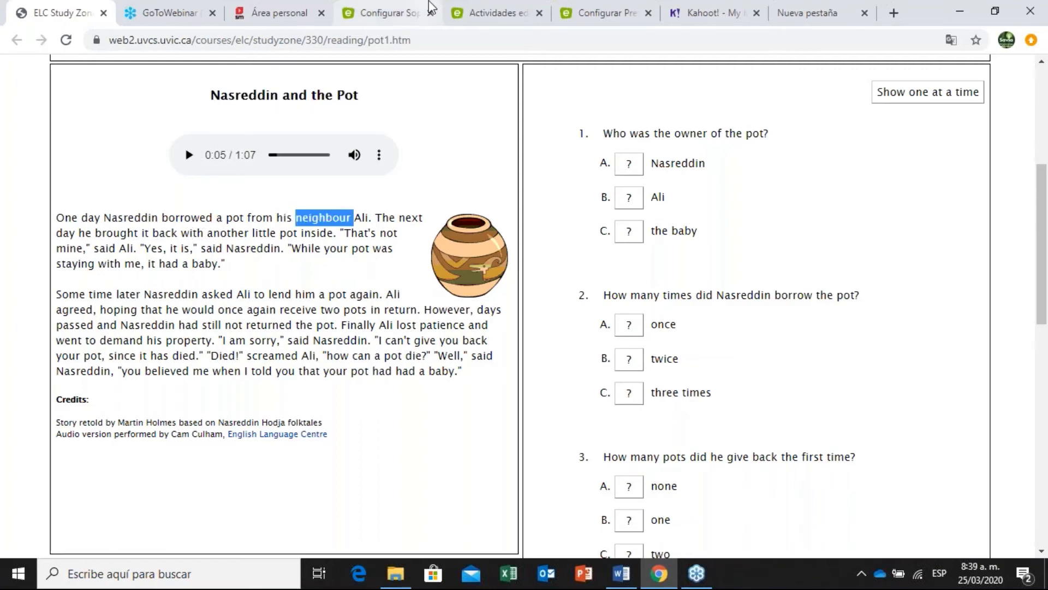
{"action": "left_click", "coordinate": [393, 14]}
{"action": "left_click_drag", "start_coordinate": [395, 16], "coordinate": [180, 13]}
{"action": "left_click", "coordinate": [499, 256]}
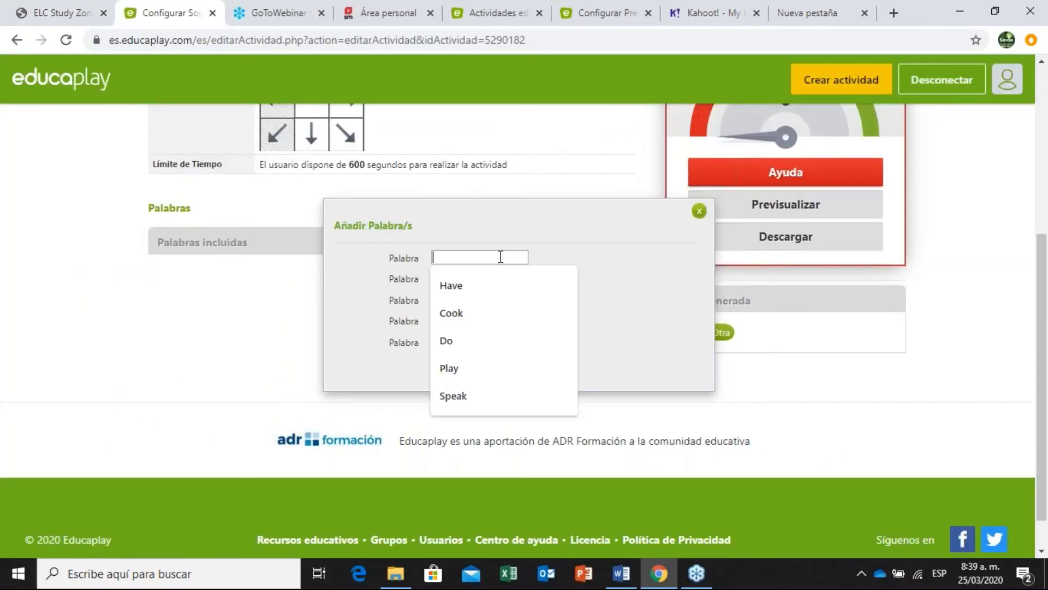
Paste 'neighbour' and 'another' from the story into the first two word fields.
{"action": "key", "text": "ctrl+v"}
{"action": "left_click", "coordinate": [76, 12]}
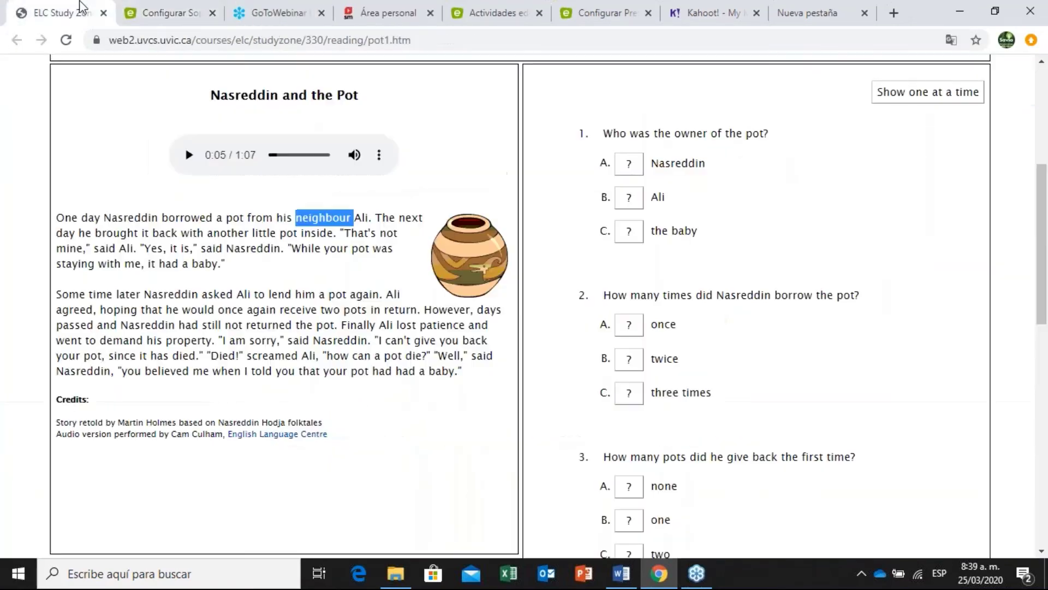
{"action": "double_click", "coordinate": [231, 233]}
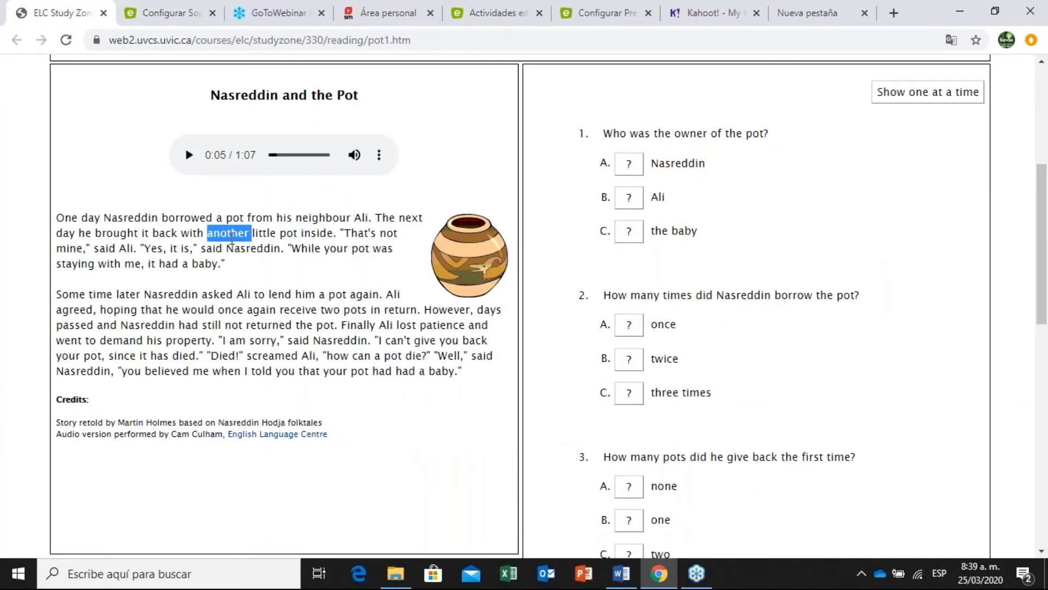
{"action": "key", "text": "ctrl+c"}
{"action": "left_click", "coordinate": [167, 13]}
{"action": "left_click", "coordinate": [460, 279]}
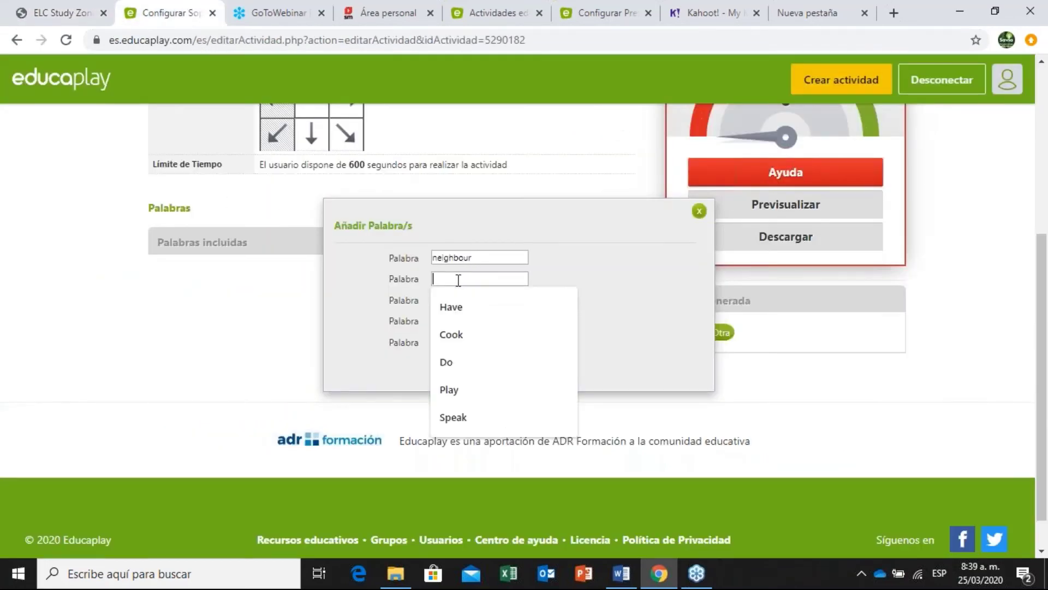
{"action": "key", "text": "ctrl+v"}
Copy 'again' and 'return' from the story into the third and fourth word fields.
{"action": "left_click", "coordinate": [79, 2]}
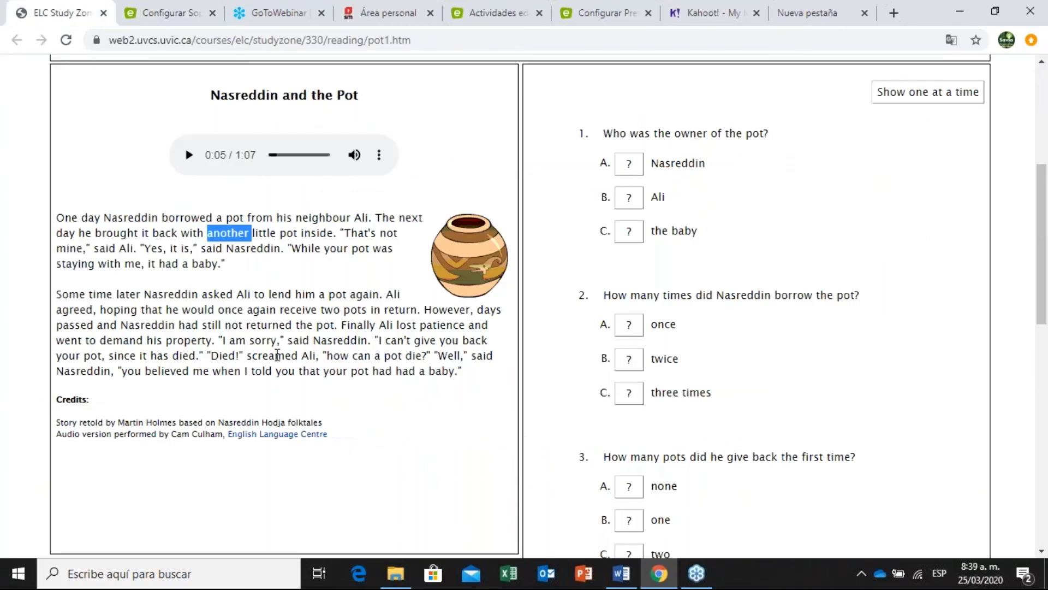
{"action": "double_click", "coordinate": [256, 311]}
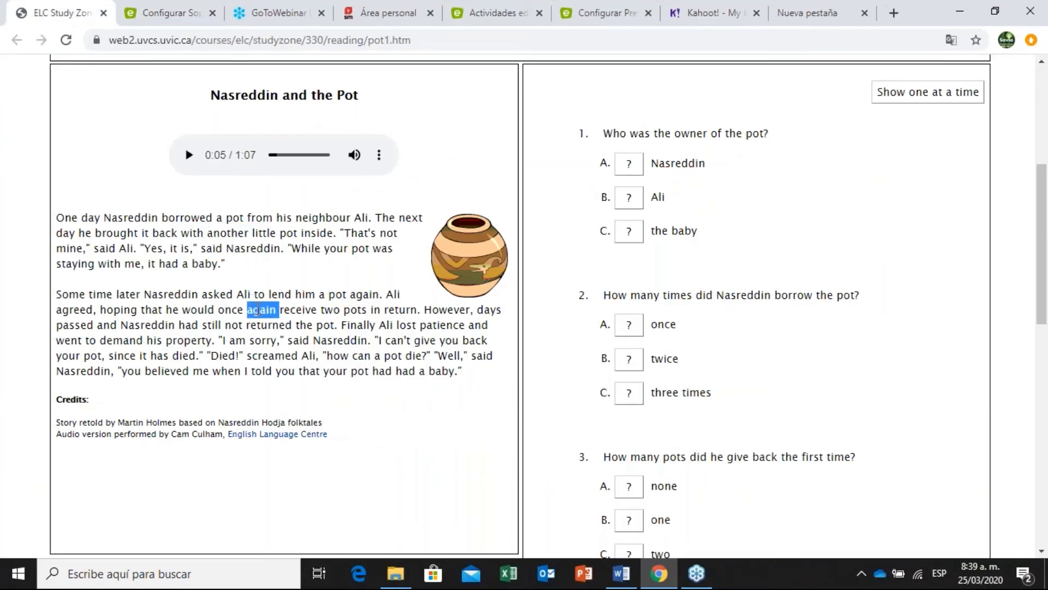
{"action": "left_click", "coordinate": [199, 7]}
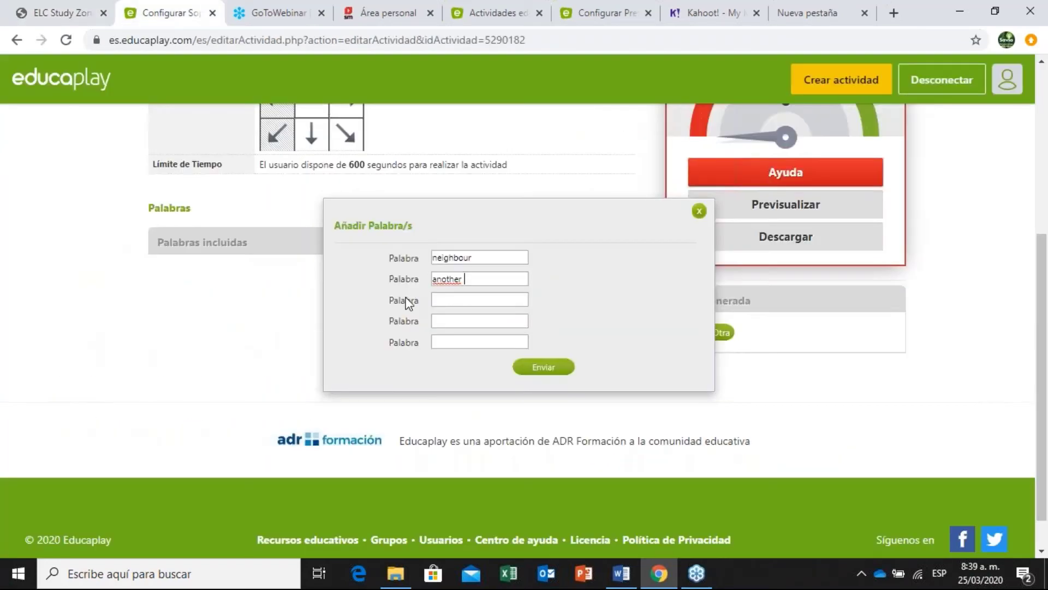
{"action": "left_click", "coordinate": [438, 306]}
{"action": "key", "text": "ctrl+v"}
{"action": "left_click", "coordinate": [57, 12]}
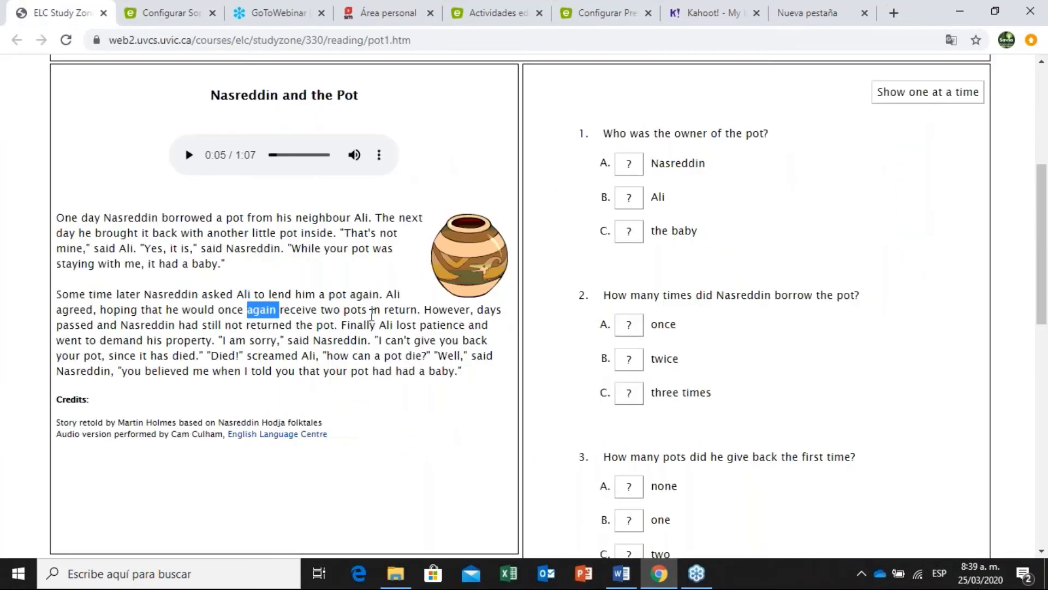
{"action": "double_click", "coordinate": [398, 309]}
{"action": "key", "text": "ctrl+c"}
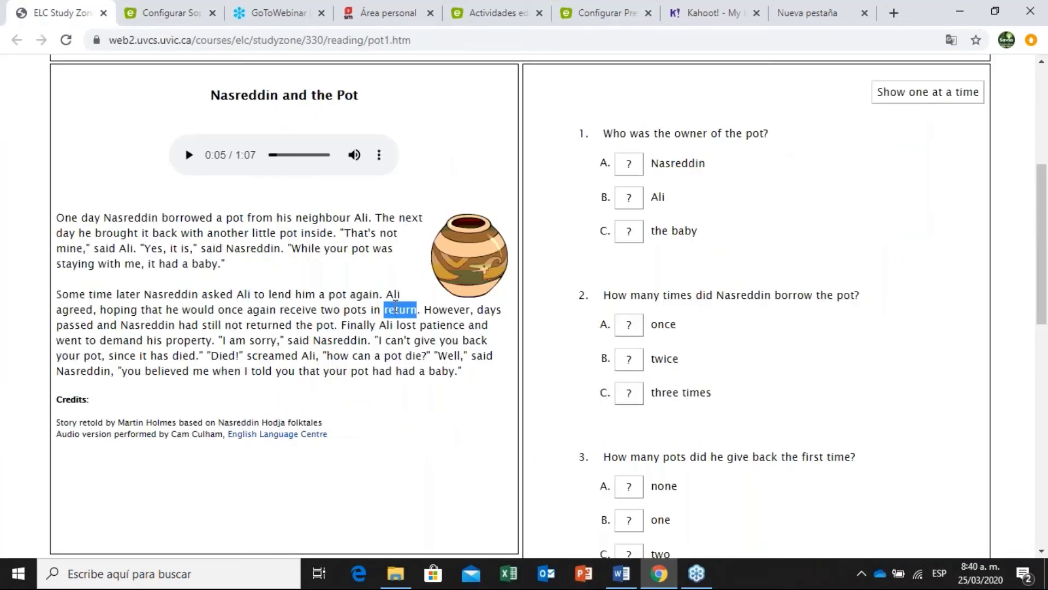
{"action": "left_click", "coordinate": [196, 11]}
{"action": "left_click", "coordinate": [491, 322]}
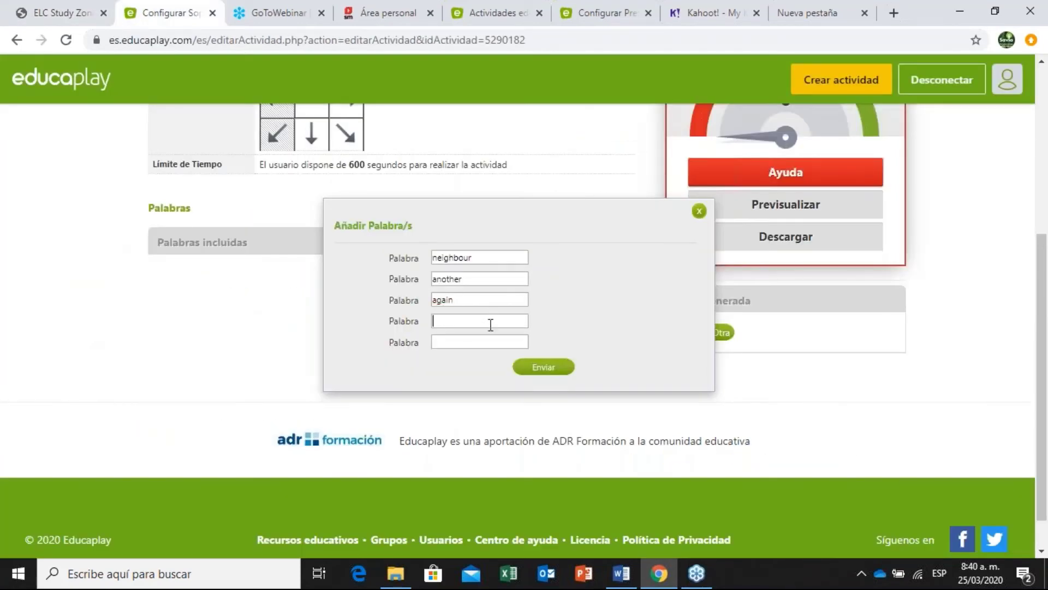
{"action": "key", "text": "ctrl+v"}
Add 'However' as the fifth word and submit all five words.
{"action": "left_click", "coordinate": [60, 12]}
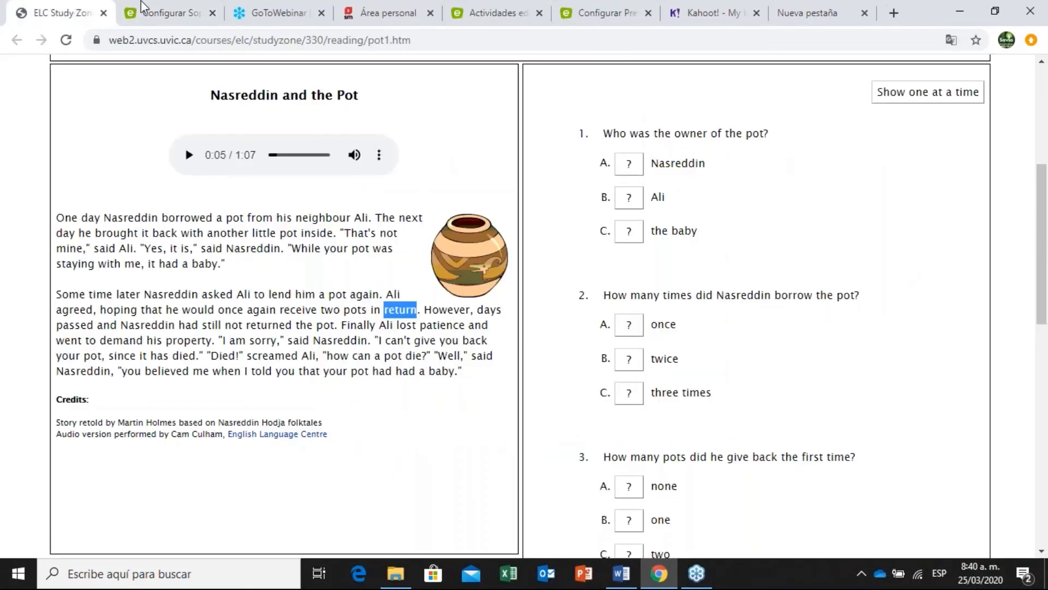
{"action": "double_click", "coordinate": [455, 310]}
{"action": "key", "text": "ctrl+c"}
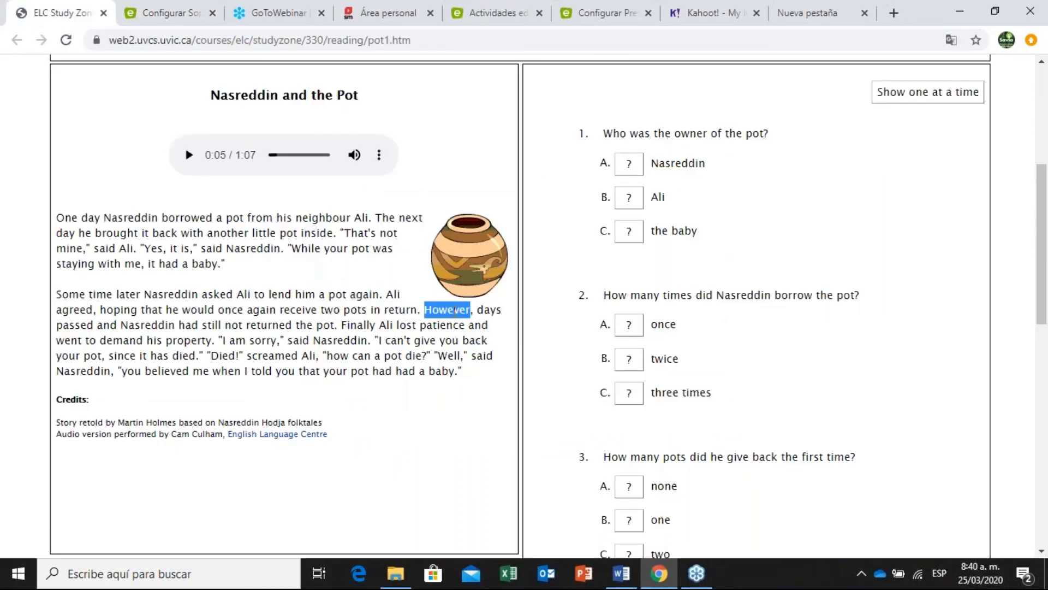
{"action": "left_click", "coordinate": [170, 13]}
{"action": "left_click", "coordinate": [479, 342]}
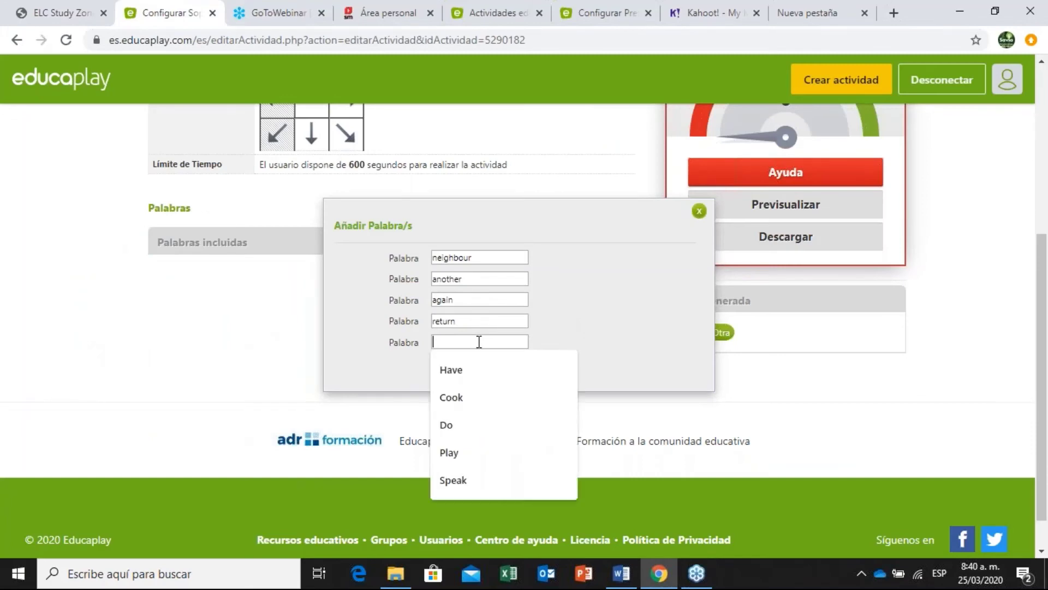
{"action": "key", "text": "ctrl+v"}
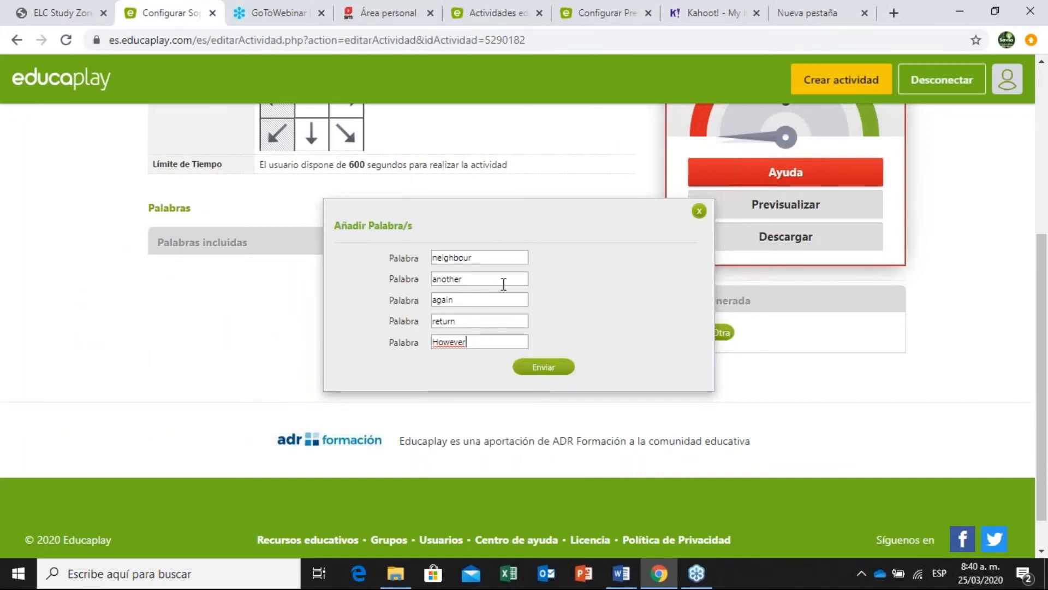
{"action": "left_click", "coordinate": [538, 368]}
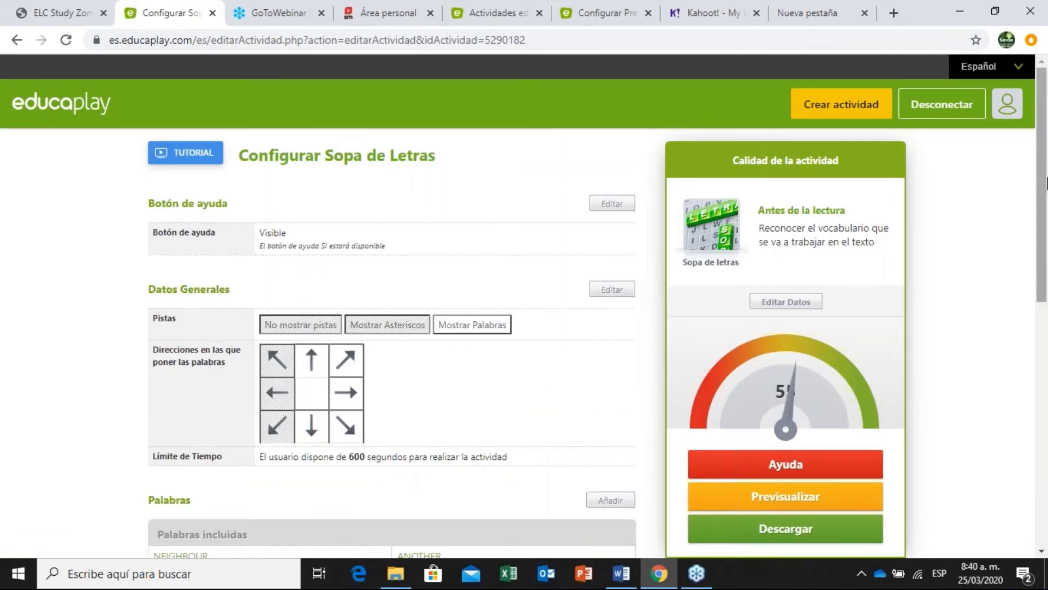
Regenerate the letter grid with Generar Otra and reopen the Añadir Palabra/s form.
{"action": "scroll", "coordinate": [1047, 184], "scroll_direction": "down", "scroll_amount": 1}
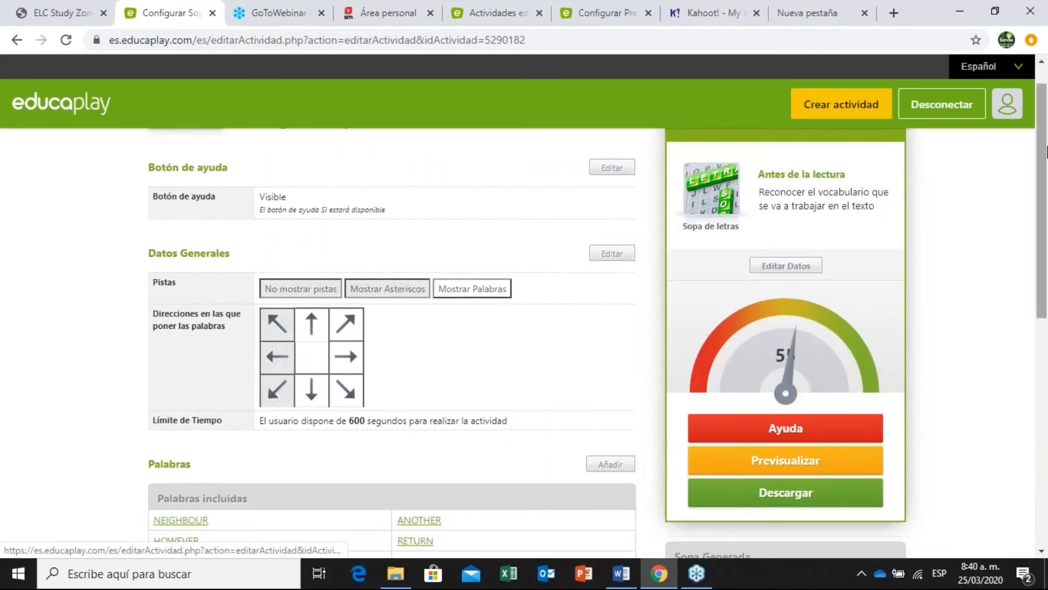
{"action": "scroll", "coordinate": [1047, 153], "scroll_direction": "down", "scroll_amount": 8}
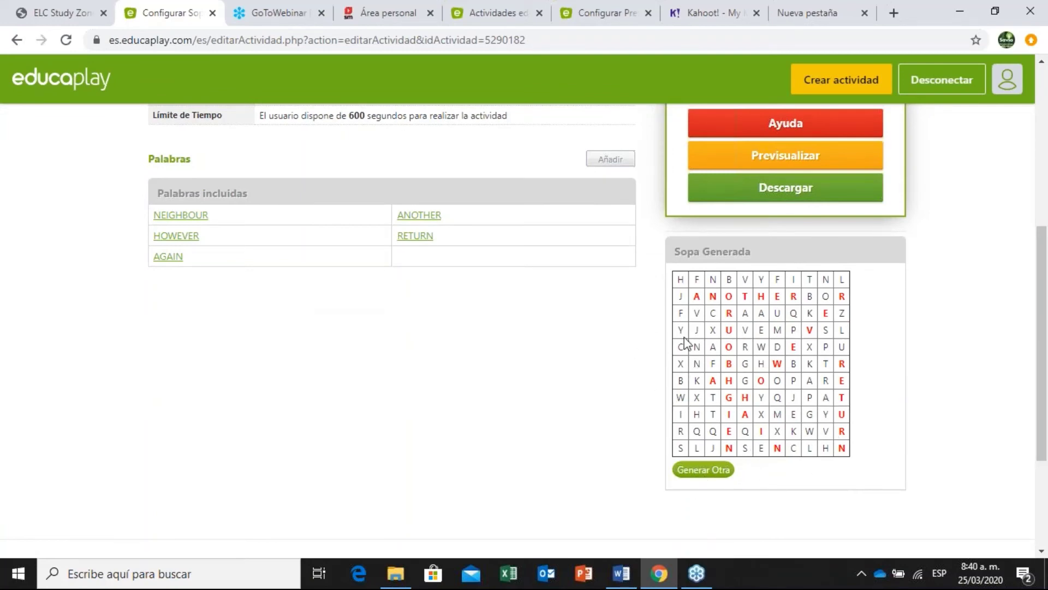
{"action": "left_click", "coordinate": [707, 471]}
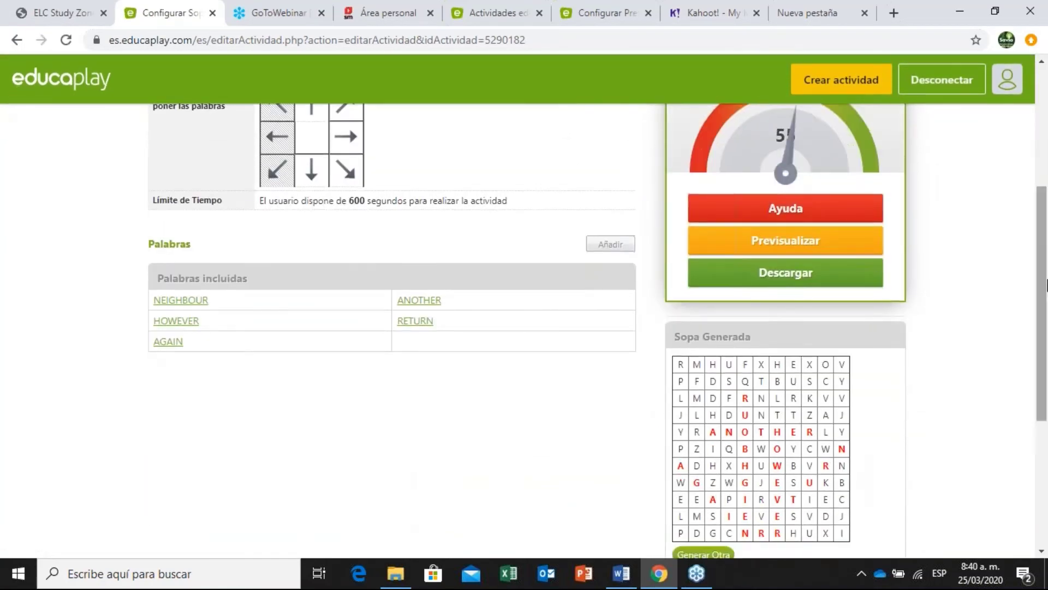
{"action": "scroll", "coordinate": [555, 87], "scroll_direction": "down", "scroll_amount": 2}
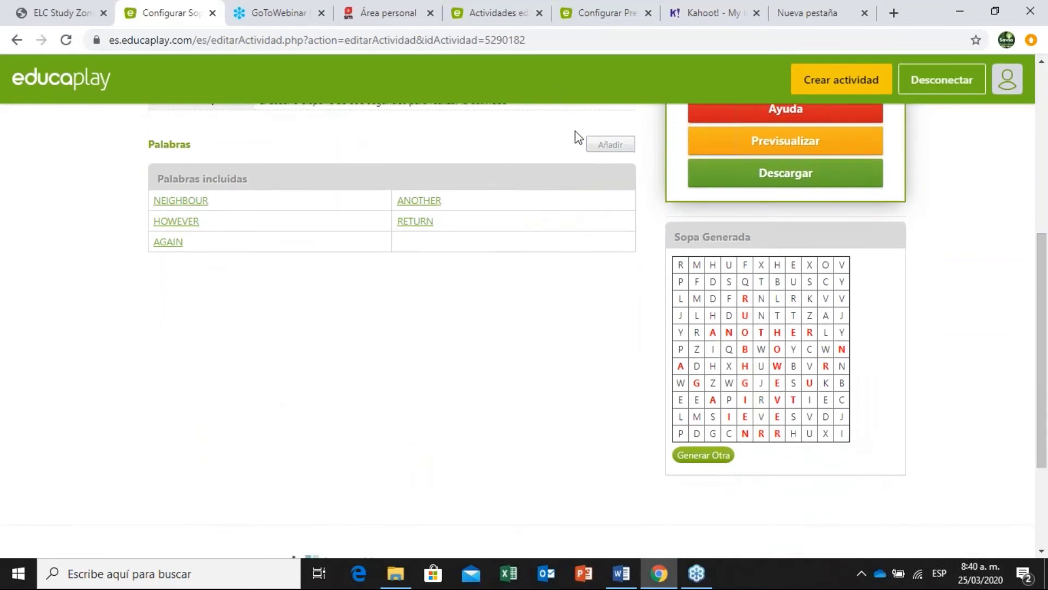
{"action": "left_click", "coordinate": [612, 145]}
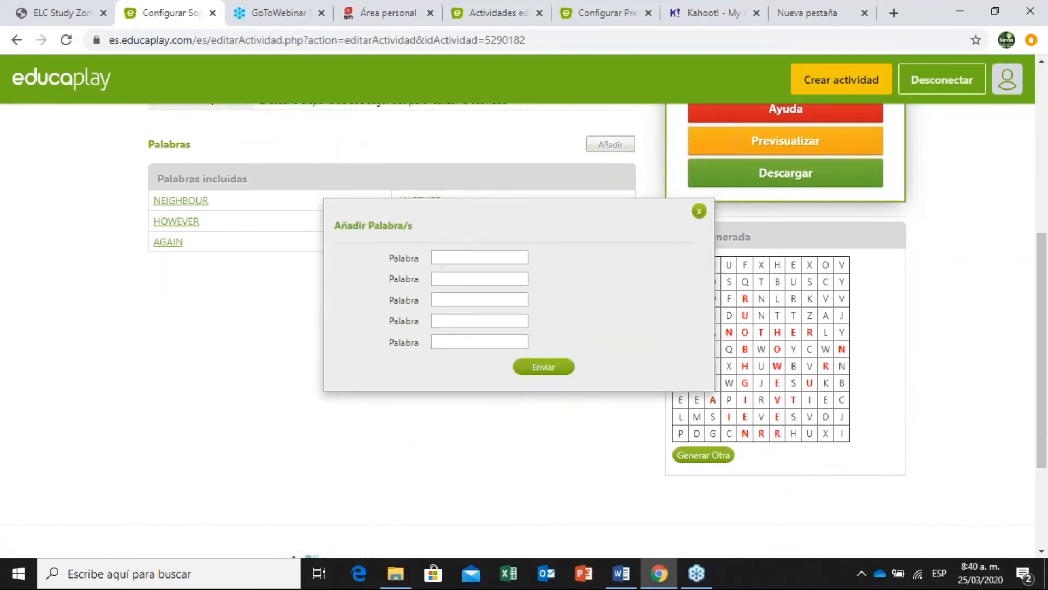
Copy baby and screamed from the story into the first two Palabra fields.
{"action": "left_click", "coordinate": [72, 10]}
{"action": "left_click", "coordinate": [440, 377]}
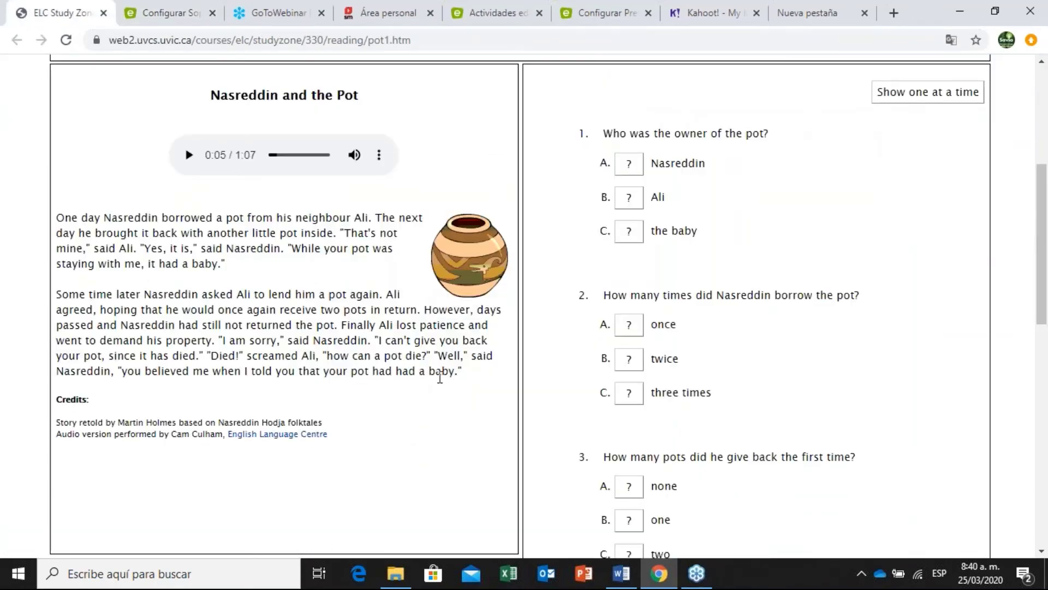
{"action": "double_click", "coordinate": [440, 374]}
{"action": "key", "text": "ctrl+c"}
{"action": "left_click", "coordinate": [164, 13]}
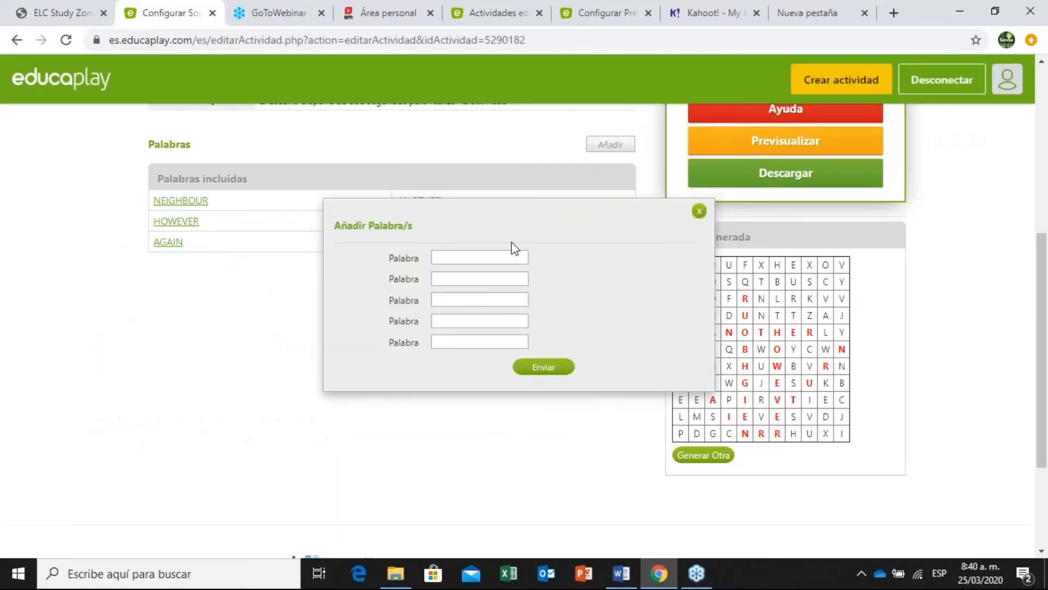
{"action": "left_click", "coordinate": [488, 256]}
{"action": "key", "text": "ctrl+v"}
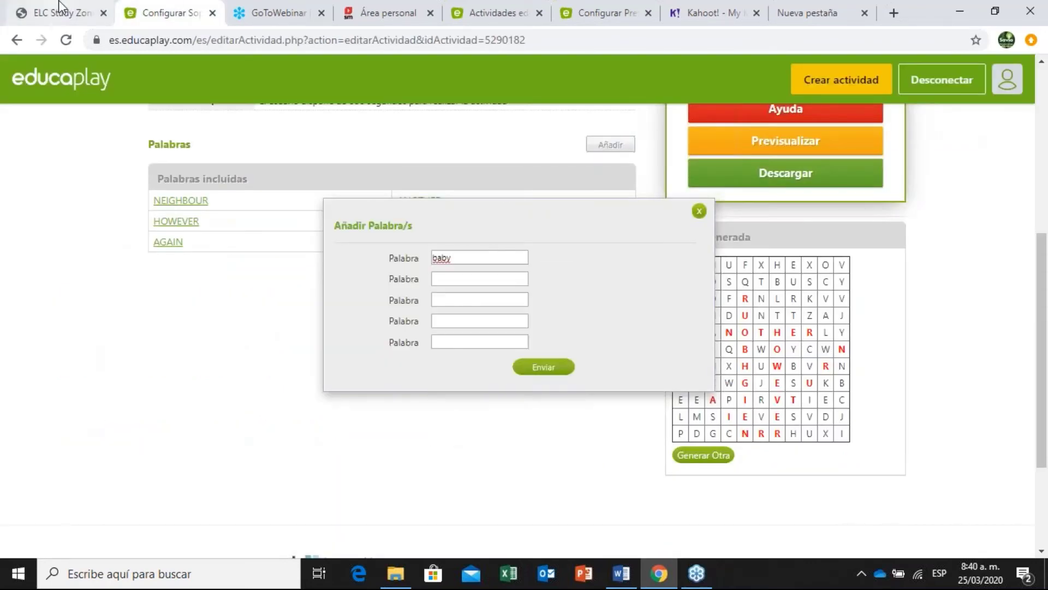
{"action": "left_click", "coordinate": [64, 10]}
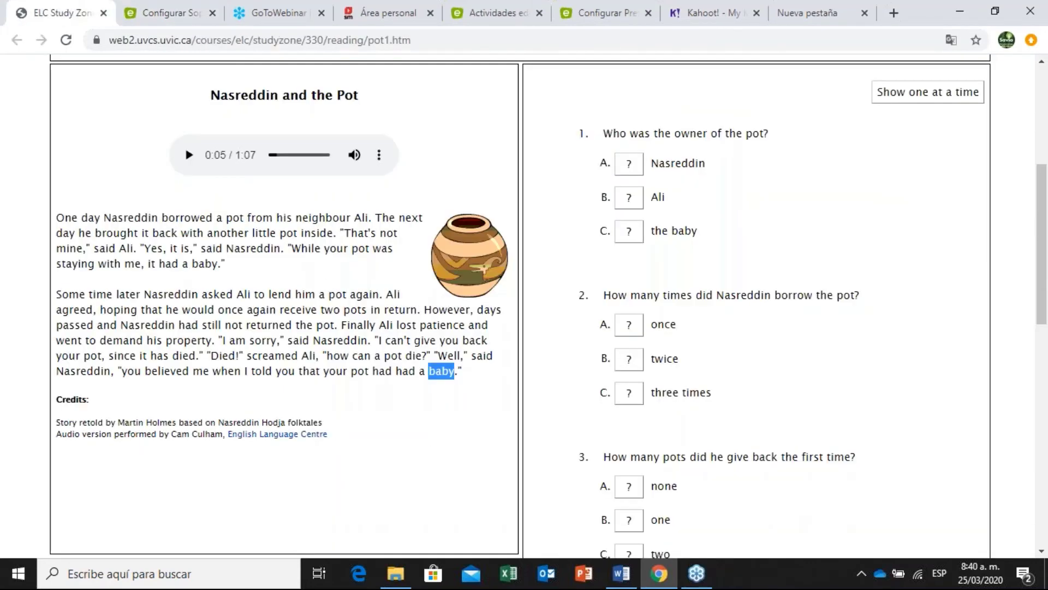
{"action": "double_click", "coordinate": [286, 354]}
{"action": "key", "text": "ctrl+c"}
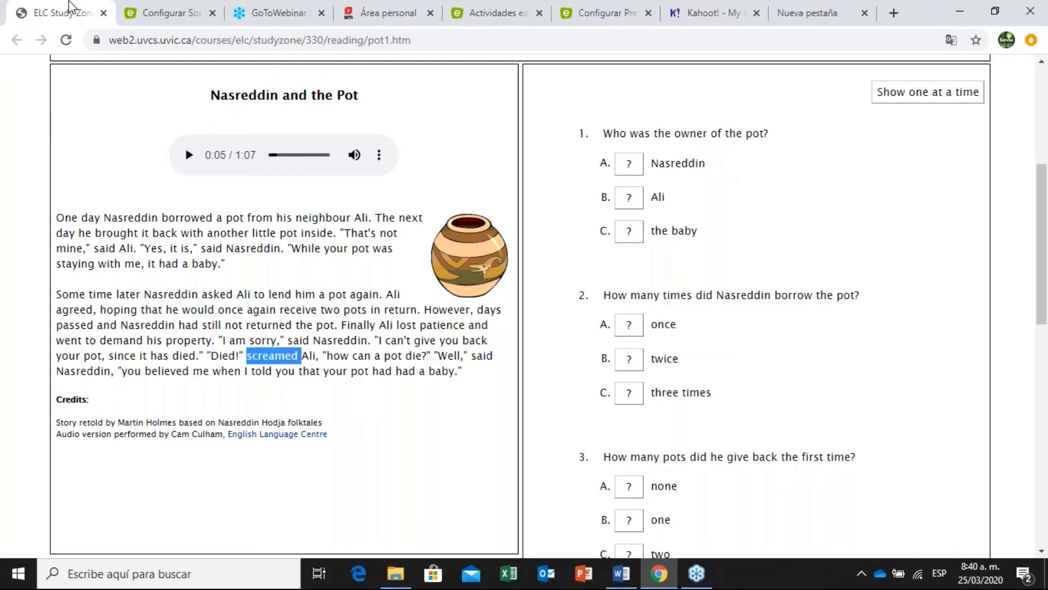
{"action": "left_click", "coordinate": [126, 5]}
{"action": "left_click", "coordinate": [456, 277]}
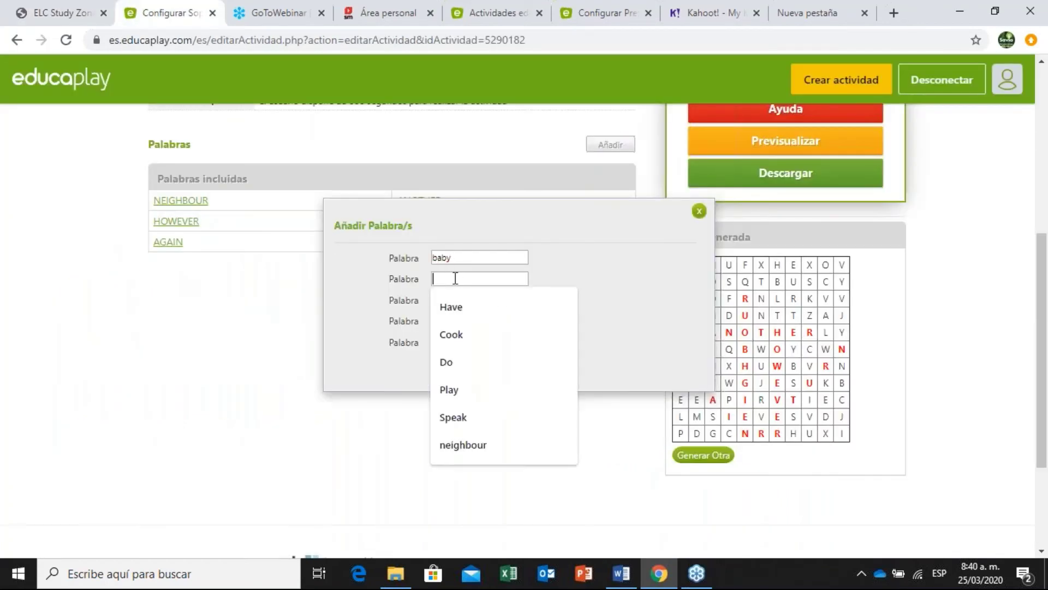
{"action": "key", "text": "ctrl+v"}
Copy property and passed from the story into the third and fourth Palabra fields.
{"action": "left_click", "coordinate": [77, 9]}
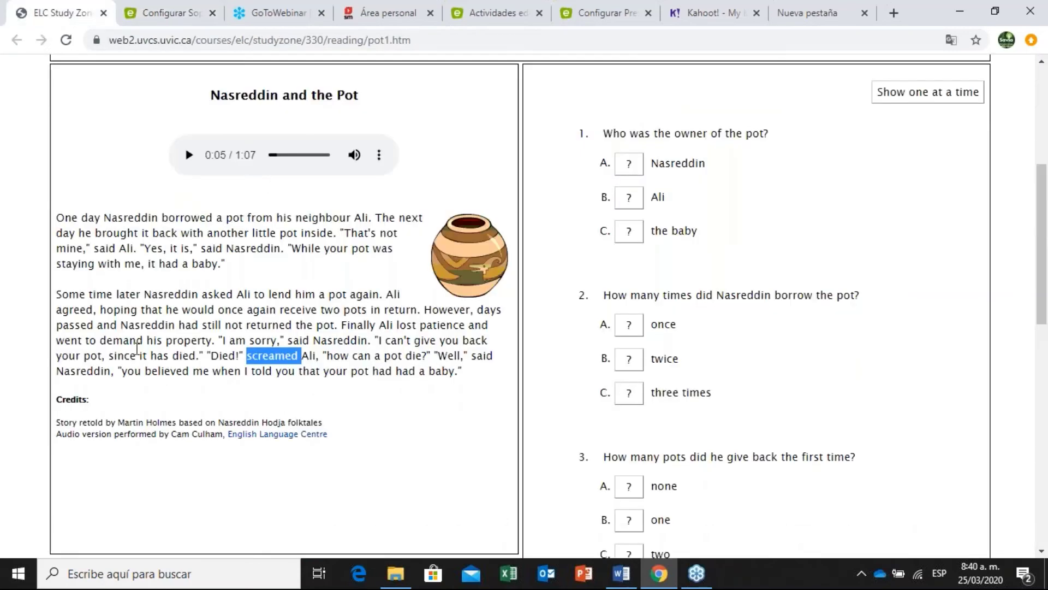
{"action": "triple_click", "coordinate": [194, 343]}
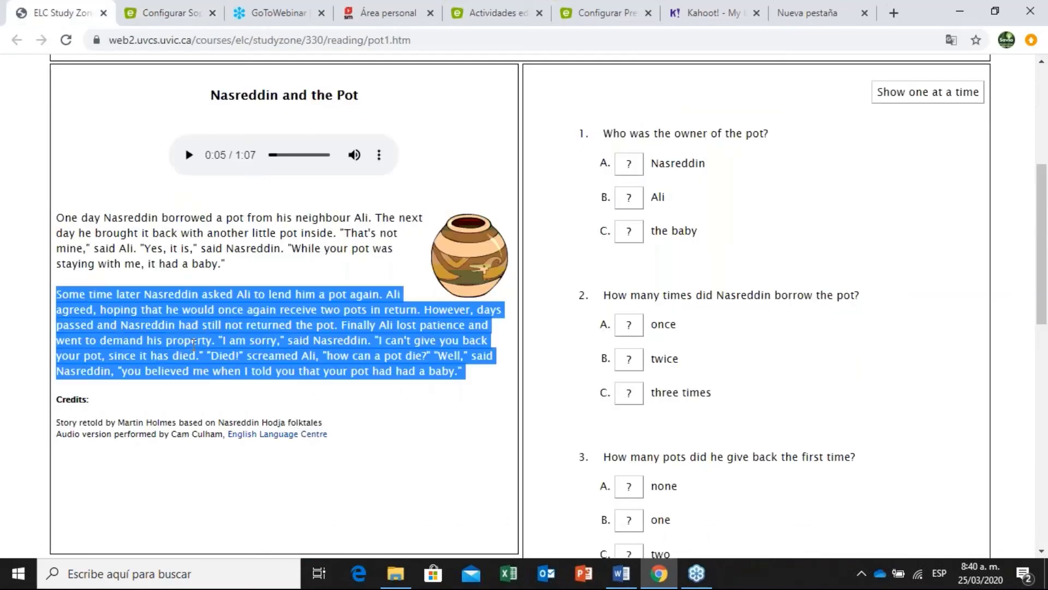
{"action": "left_click", "coordinate": [194, 358]}
{"action": "double_click", "coordinate": [193, 343]}
{"action": "key", "text": "ctrl+c"}
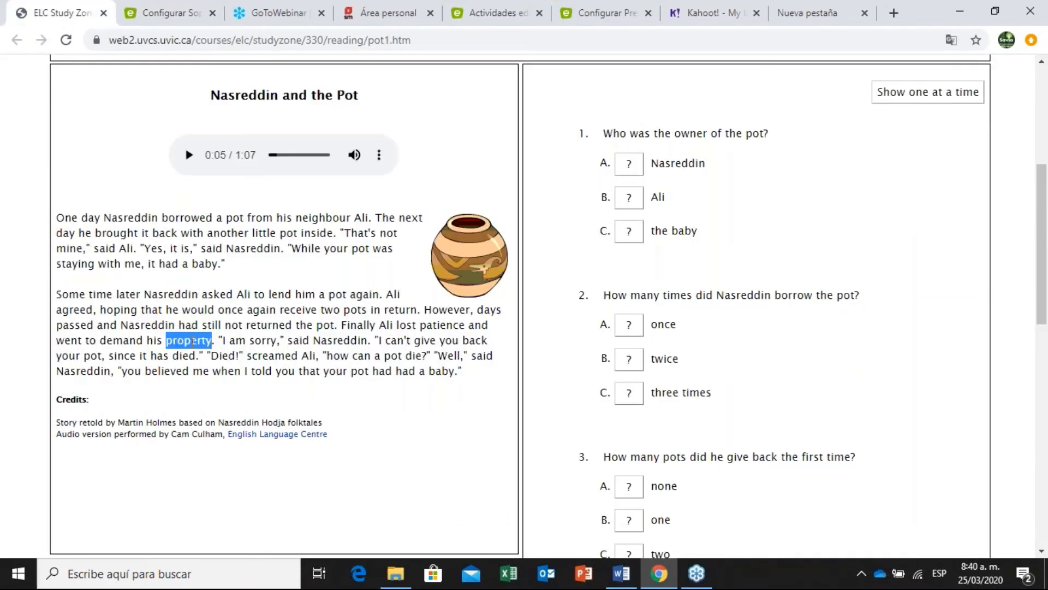
{"action": "left_click", "coordinate": [163, 13]}
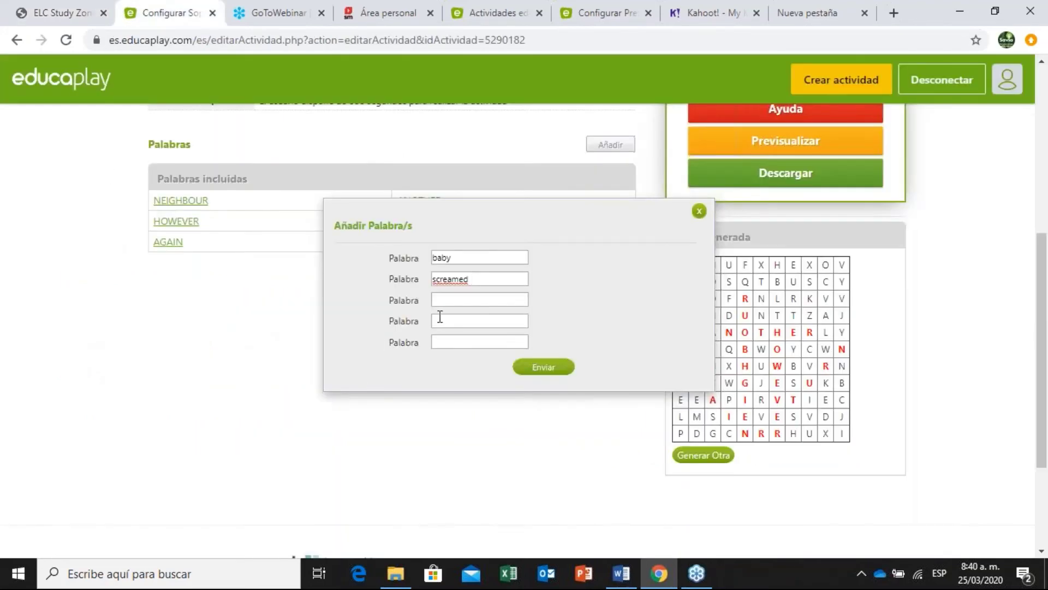
{"action": "left_click", "coordinate": [447, 300]}
{"action": "key", "text": "ctrl+v"}
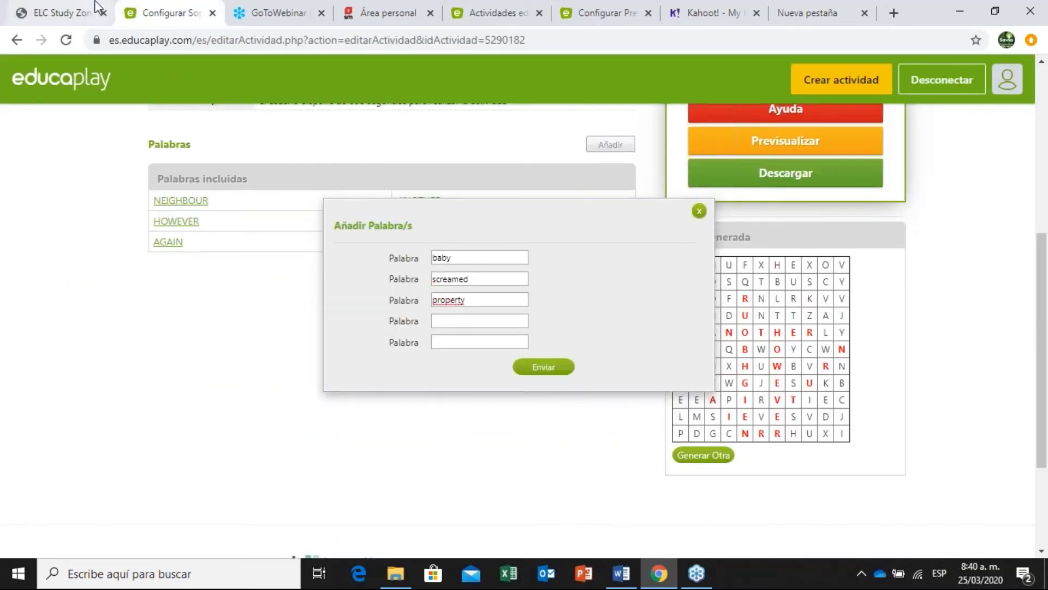
{"action": "left_click", "coordinate": [95, 10]}
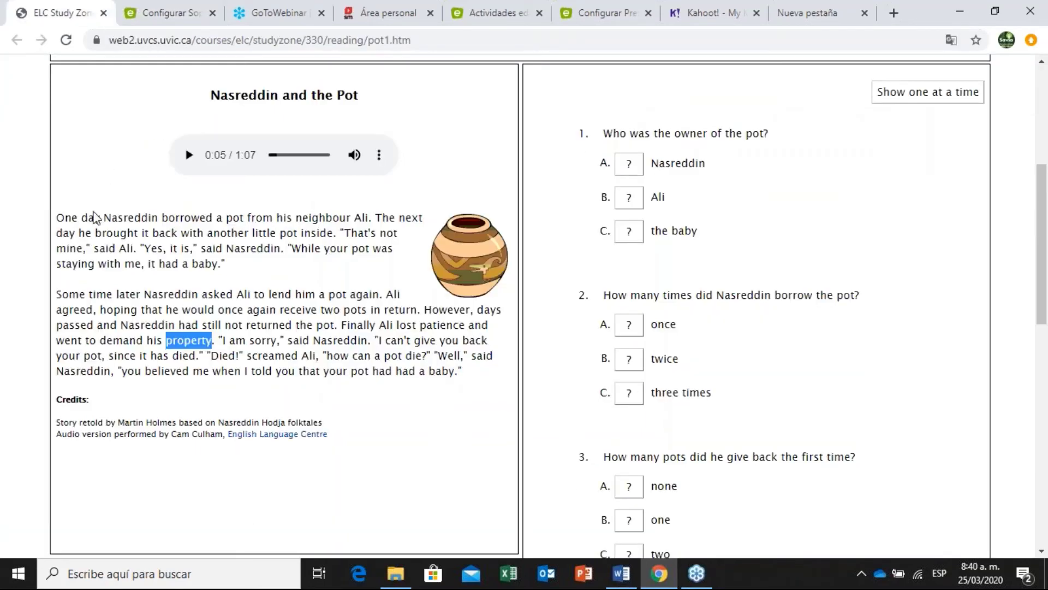
{"action": "double_click", "coordinate": [81, 327]}
{"action": "key", "text": "ctrl+c"}
{"action": "left_click", "coordinate": [164, 13]}
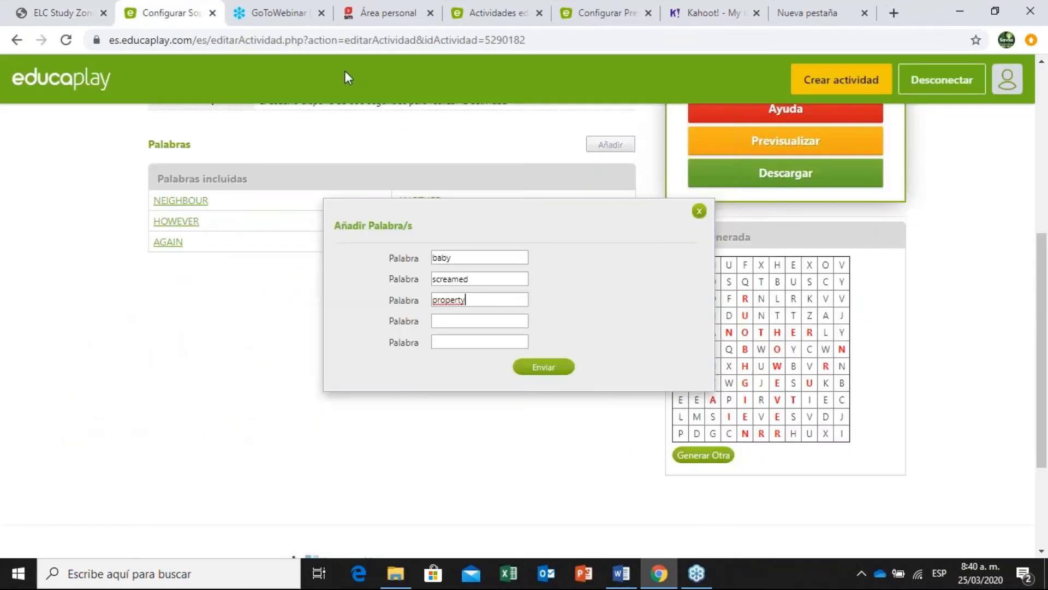
{"action": "left_click", "coordinate": [484, 323]}
{"action": "key", "text": "ctrl+v"}
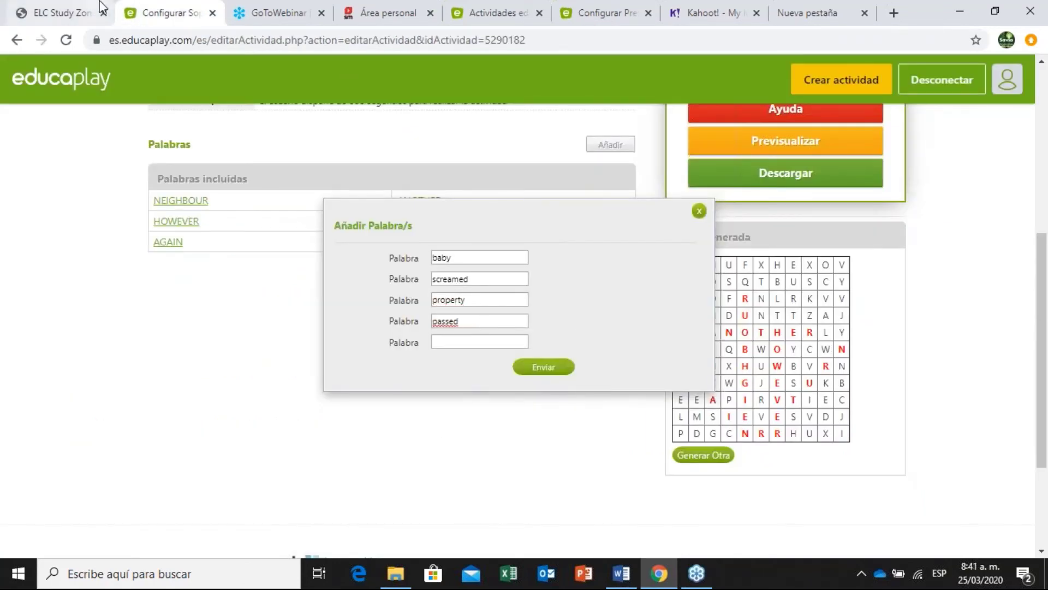
Copy Finally into the fifth Palabra field and submit the five words with Enviar.
{"action": "left_click", "coordinate": [88, 12]}
{"action": "double_click", "coordinate": [366, 326]}
{"action": "key", "text": "ctrl+c"}
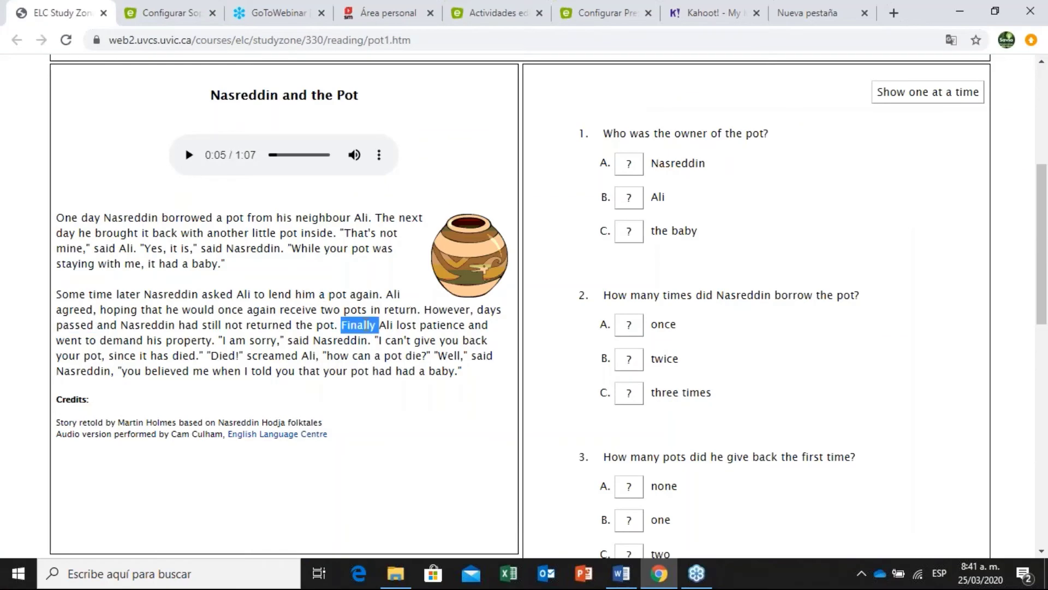
{"action": "left_click", "coordinate": [176, 12]}
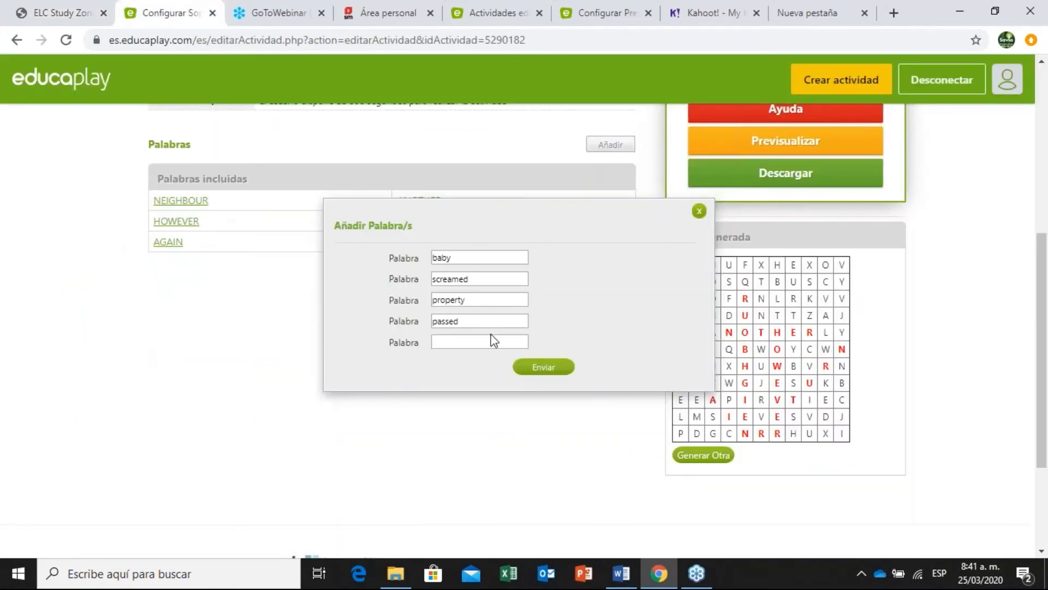
{"action": "left_click", "coordinate": [491, 340]}
{"action": "key", "text": "ctrl+v"}
{"action": "left_click", "coordinate": [542, 366]}
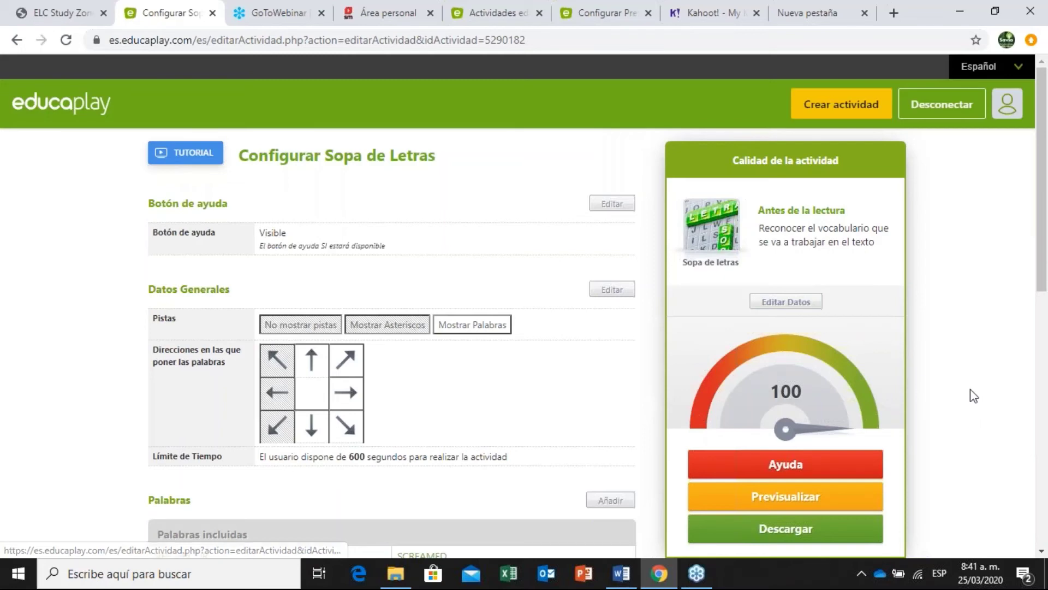
Build a new grid with Generar Otra under Sopa Generada and look over the result.
{"action": "left_click_drag", "start_coordinate": [1046, 203], "coordinate": [1046, 344]}
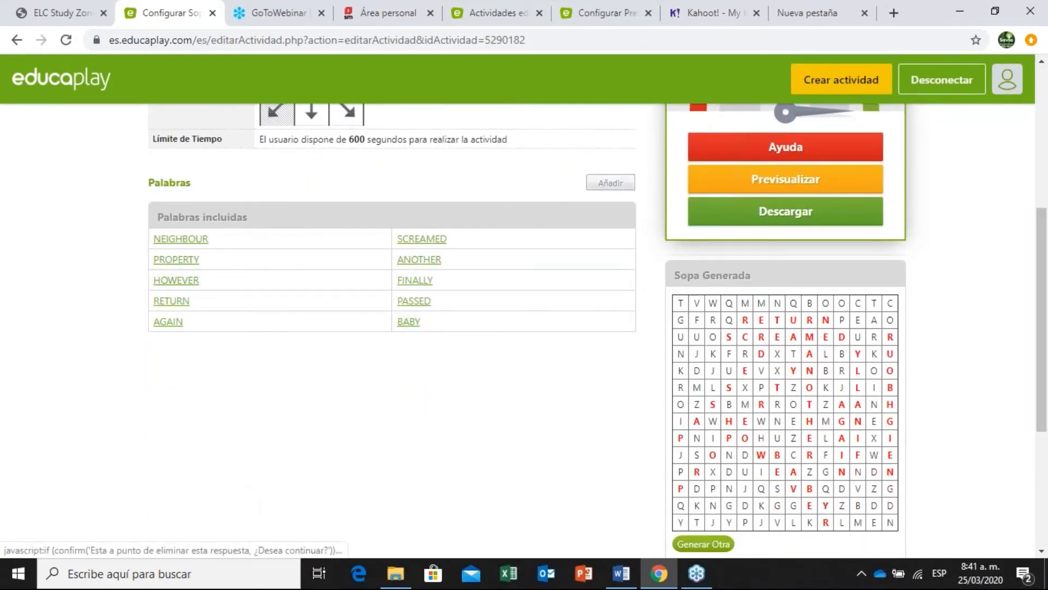
{"action": "scroll", "coordinate": [1046, 240], "scroll_direction": "down", "scroll_amount": 2}
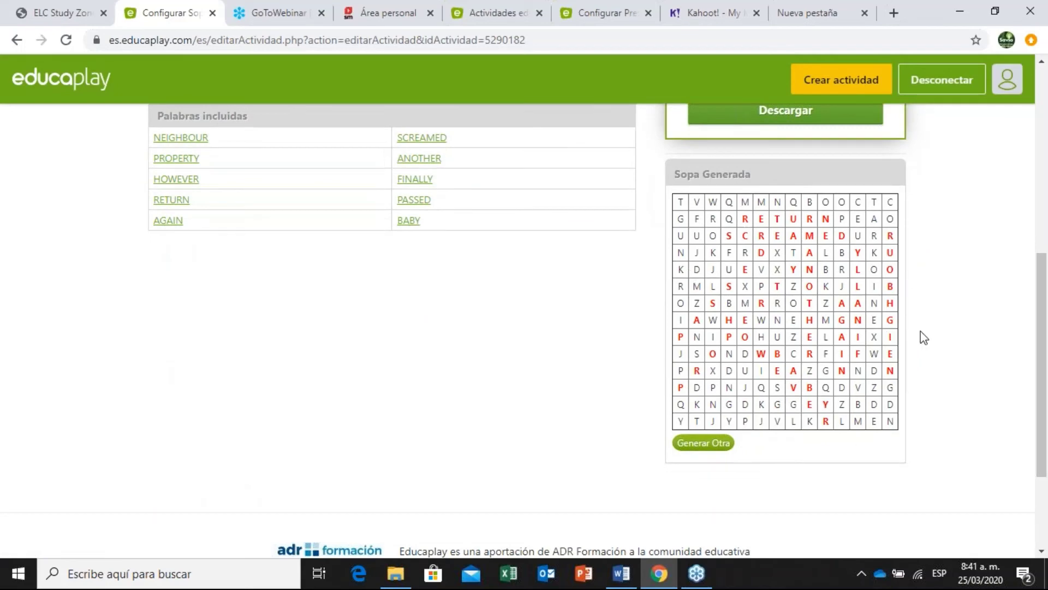
{"action": "left_click", "coordinate": [713, 444]}
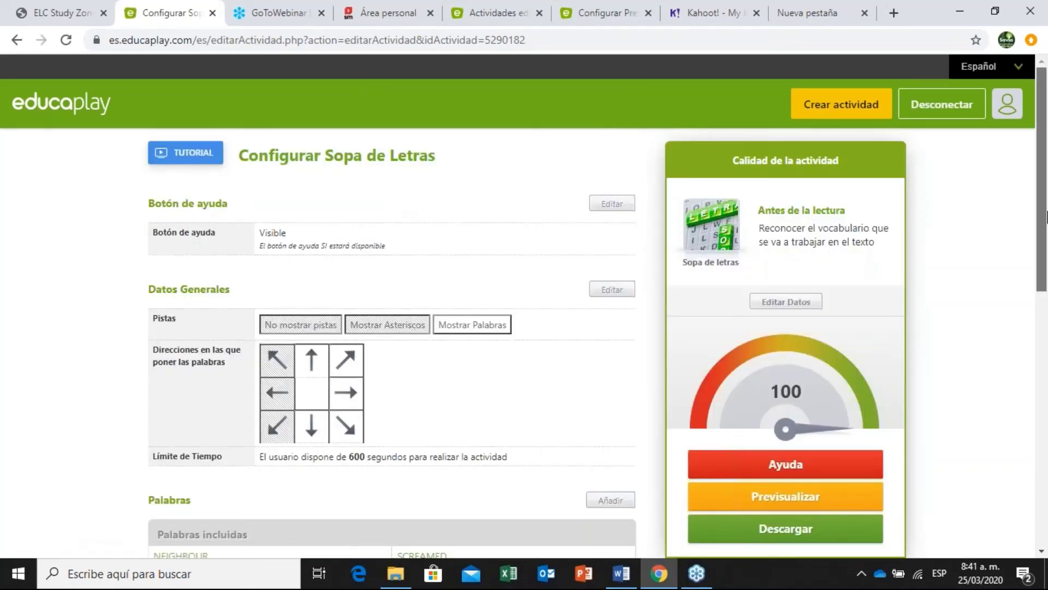
{"action": "left_click_drag", "start_coordinate": [1042, 210], "coordinate": [1046, 352]}
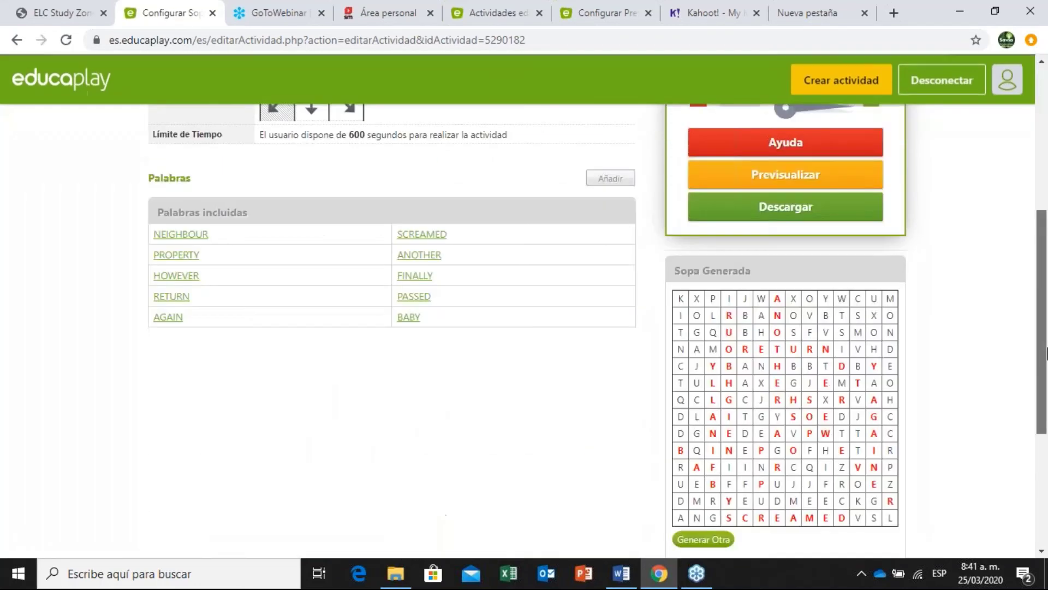
{"action": "scroll", "coordinate": [1046, 352], "scroll_direction": "down", "scroll_amount": 1}
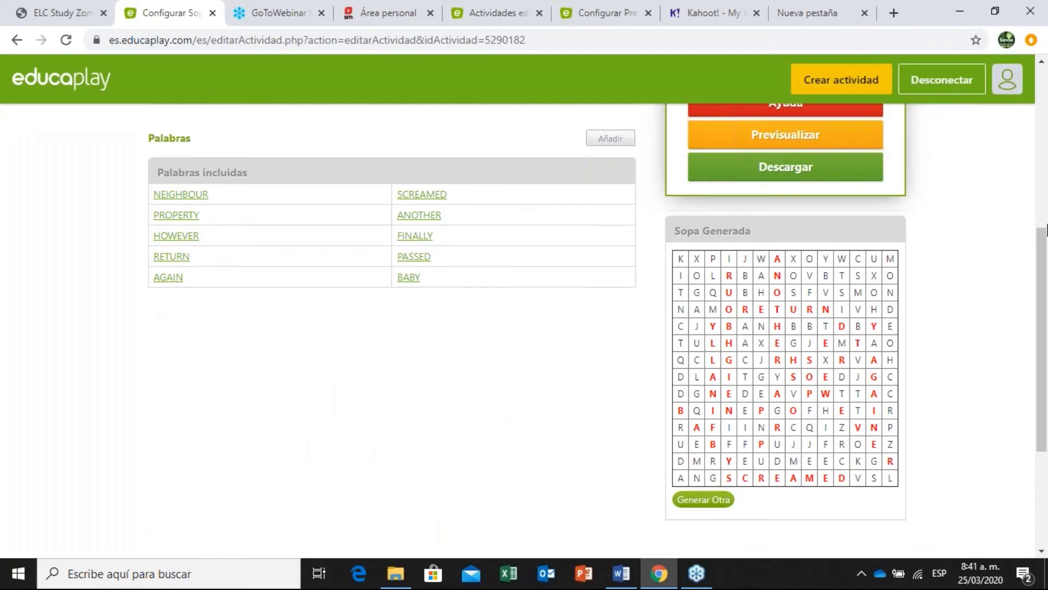
{"action": "scroll", "coordinate": [1047, 230], "scroll_direction": "down", "scroll_amount": 2}
{"action": "scroll", "coordinate": [1046, 223], "scroll_direction": "up", "scroll_amount": 4}
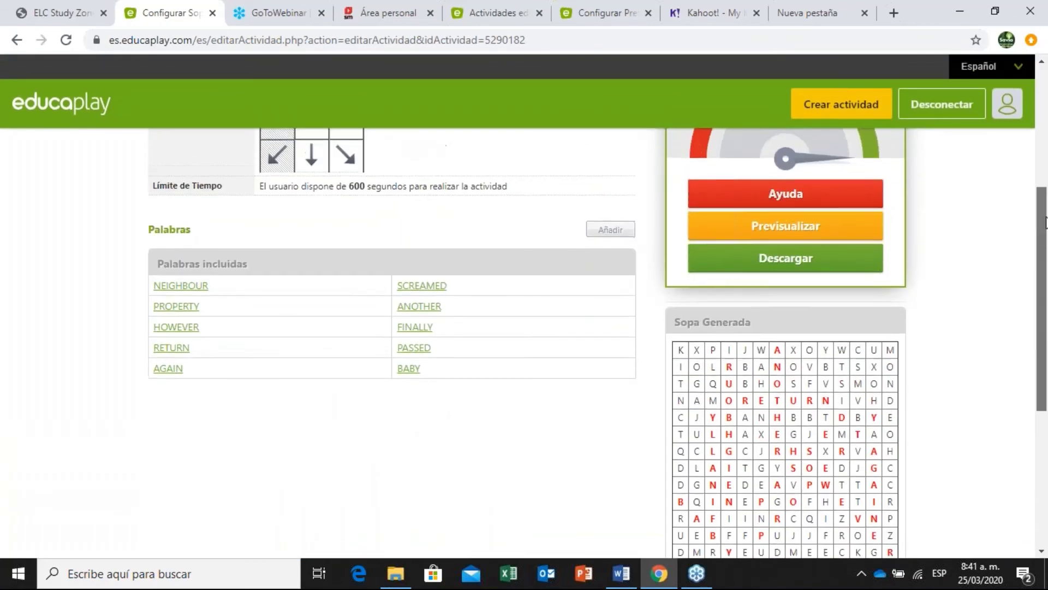
{"action": "scroll", "coordinate": [1046, 222], "scroll_direction": "up", "scroll_amount": 5}
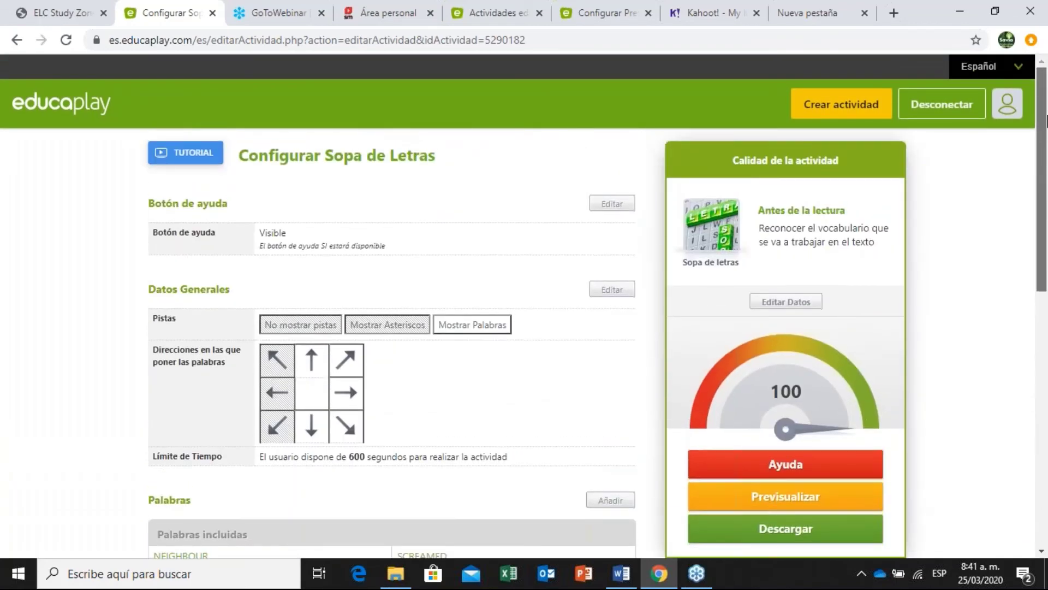
{"action": "scroll", "coordinate": [1046, 117], "scroll_direction": "down", "scroll_amount": 3}
{"action": "scroll", "coordinate": [1044, 117], "scroll_direction": "up", "scroll_amount": 3}
{"action": "scroll", "coordinate": [1044, 117], "scroll_direction": "down", "scroll_amount": 3}
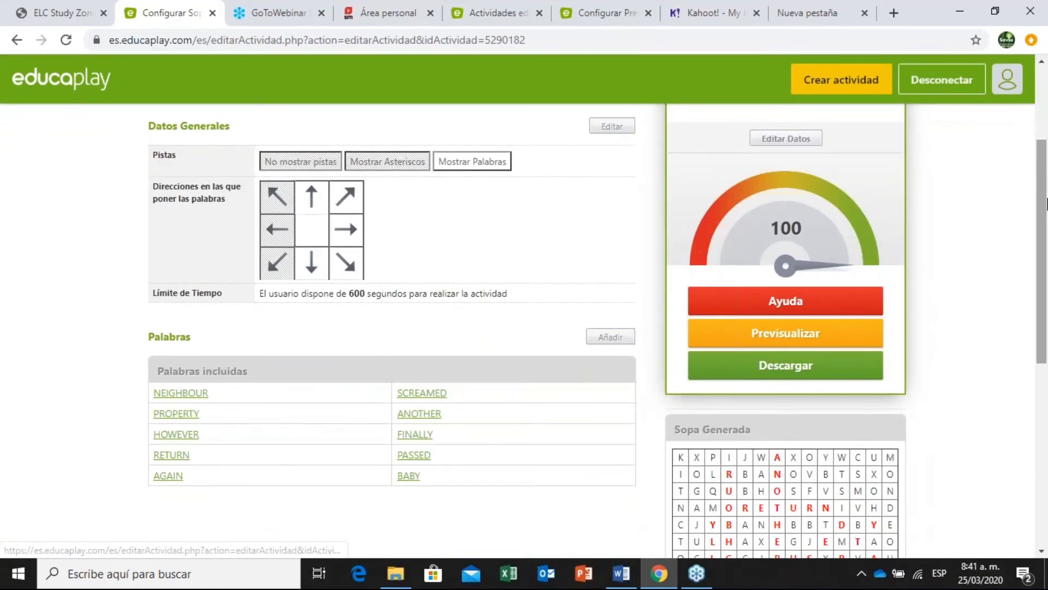
{"action": "scroll", "coordinate": [1046, 204], "scroll_direction": "up", "scroll_amount": 3}
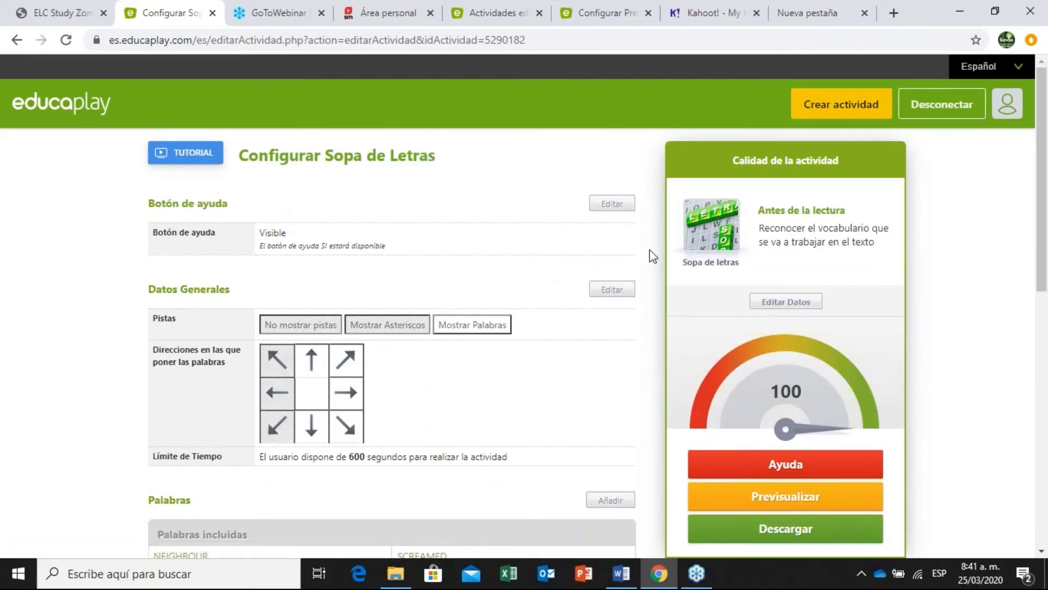
Set the activity's Idioma to Inglés in Editar Datos and save it.
{"action": "left_click", "coordinate": [758, 306]}
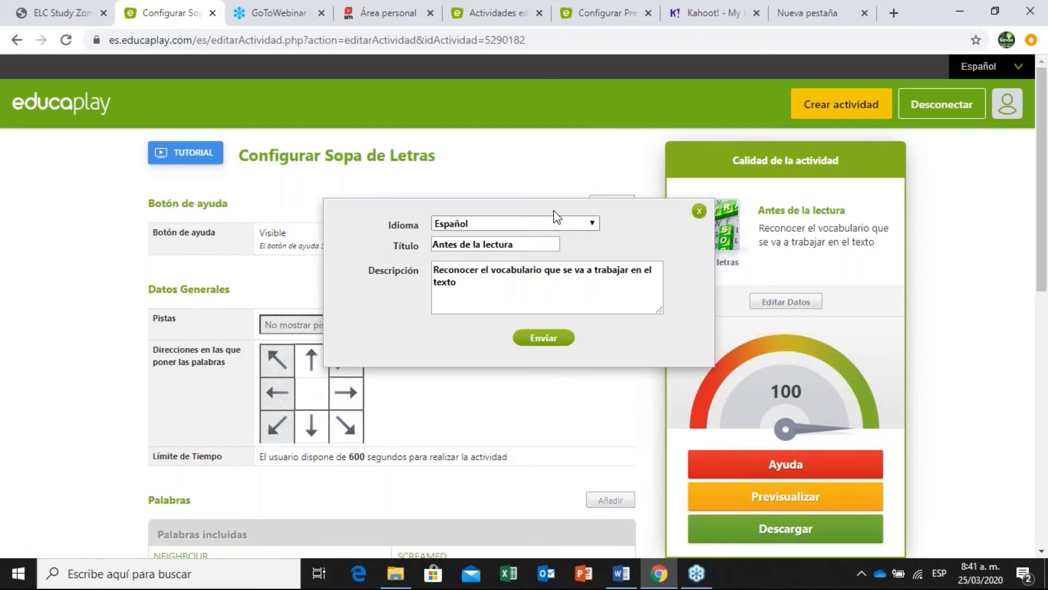
{"action": "left_click", "coordinate": [578, 225]}
{"action": "left_click", "coordinate": [539, 240]}
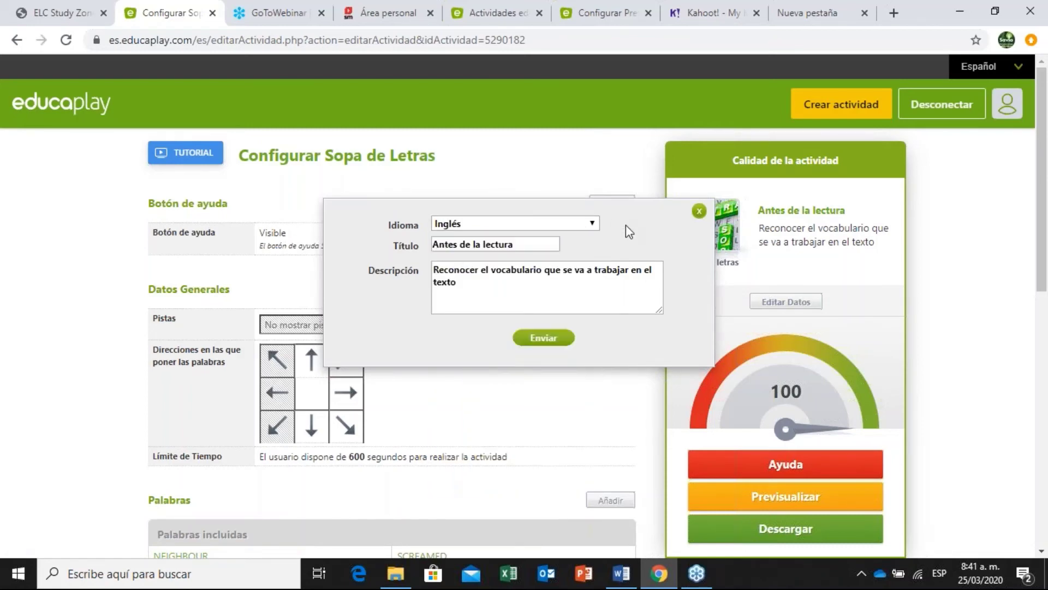
{"action": "left_click", "coordinate": [556, 340]}
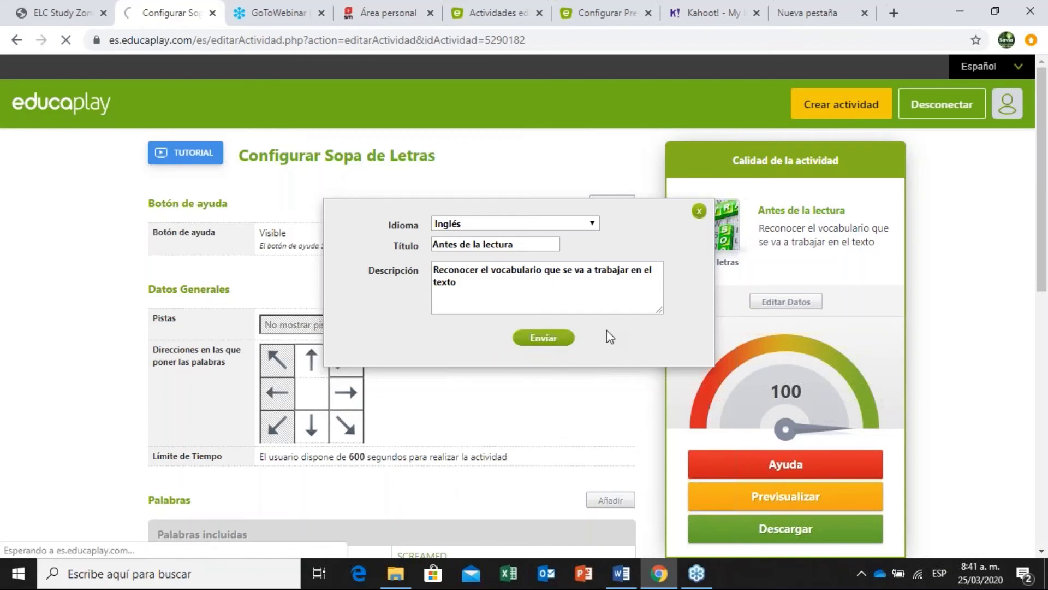
Review the 'Claves para mejorar tu Sopa de letras' tips, then close them.
{"action": "scroll", "coordinate": [1046, 227], "scroll_direction": "down", "scroll_amount": 4}
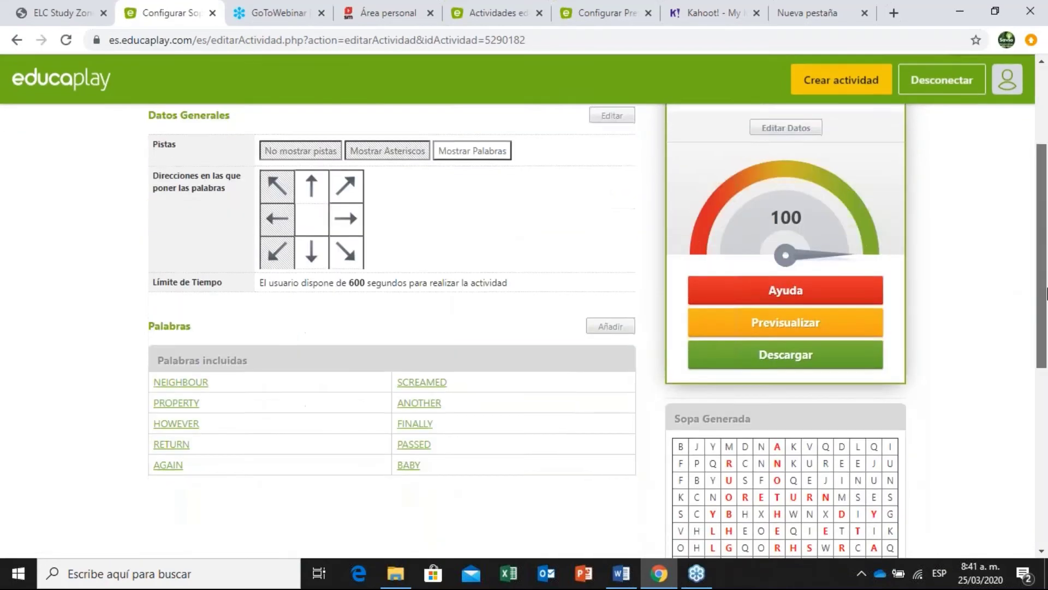
{"action": "left_click", "coordinate": [794, 229]}
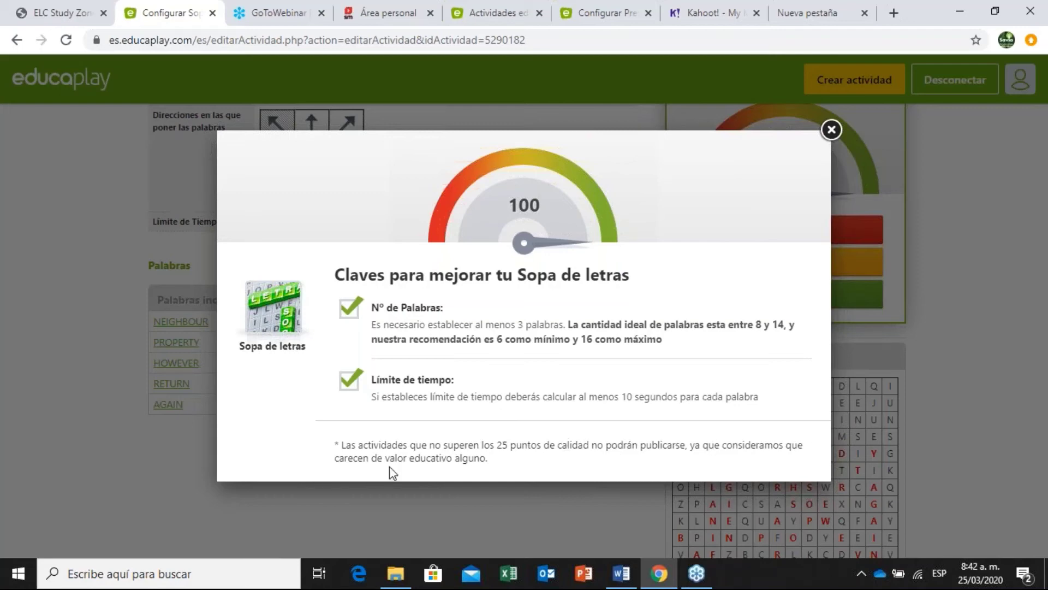
{"action": "left_click", "coordinate": [832, 131]}
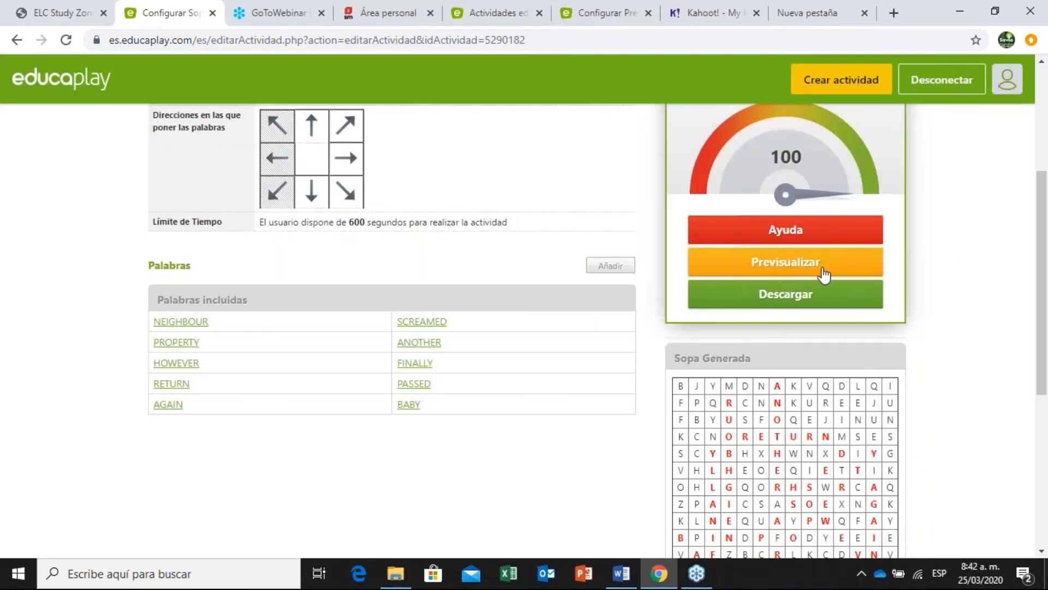
Preview the word search maximized, start the game, and reveal NEIGHBOUR.
{"action": "left_click", "coordinate": [824, 274]}
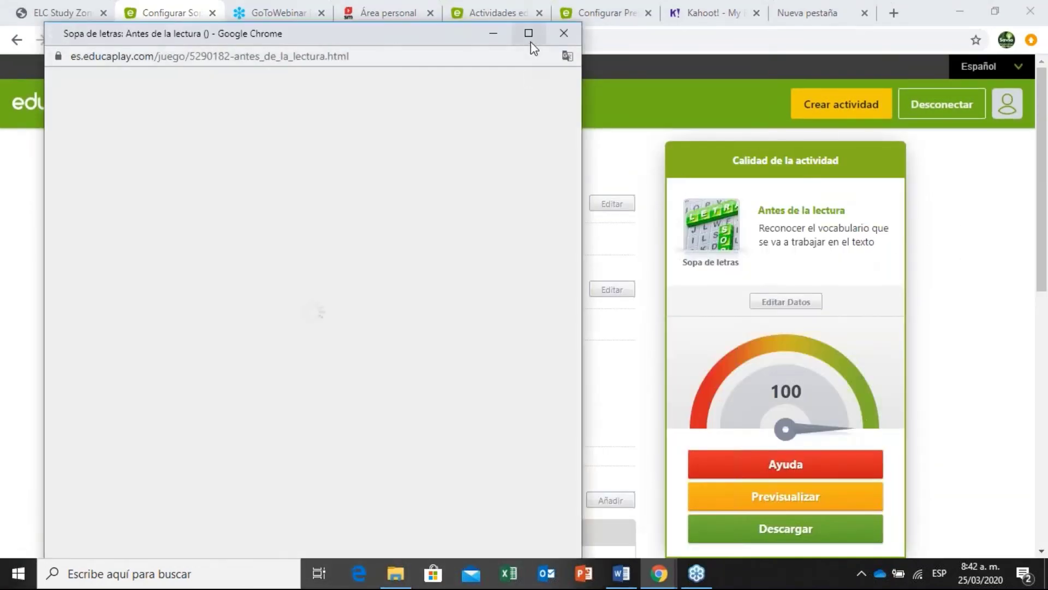
{"action": "left_click", "coordinate": [529, 32]}
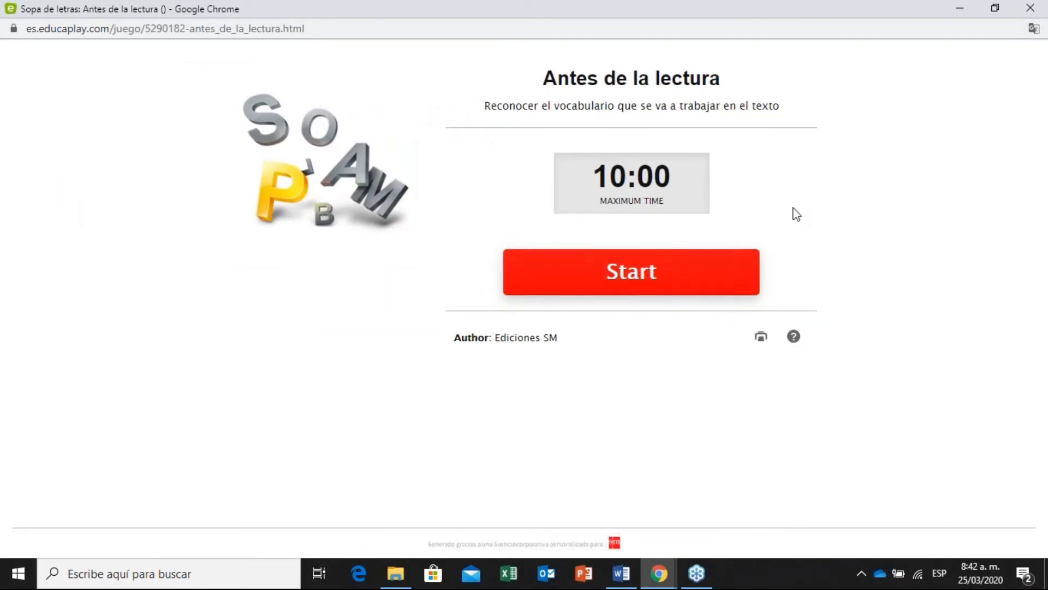
{"action": "left_click", "coordinate": [626, 275]}
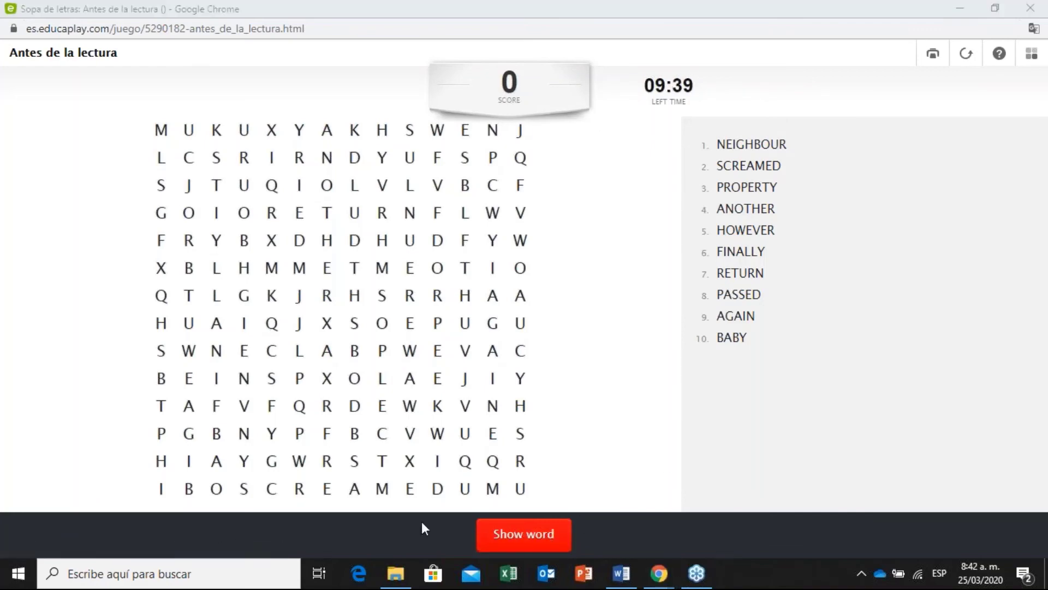
{"action": "left_click", "coordinate": [534, 540]}
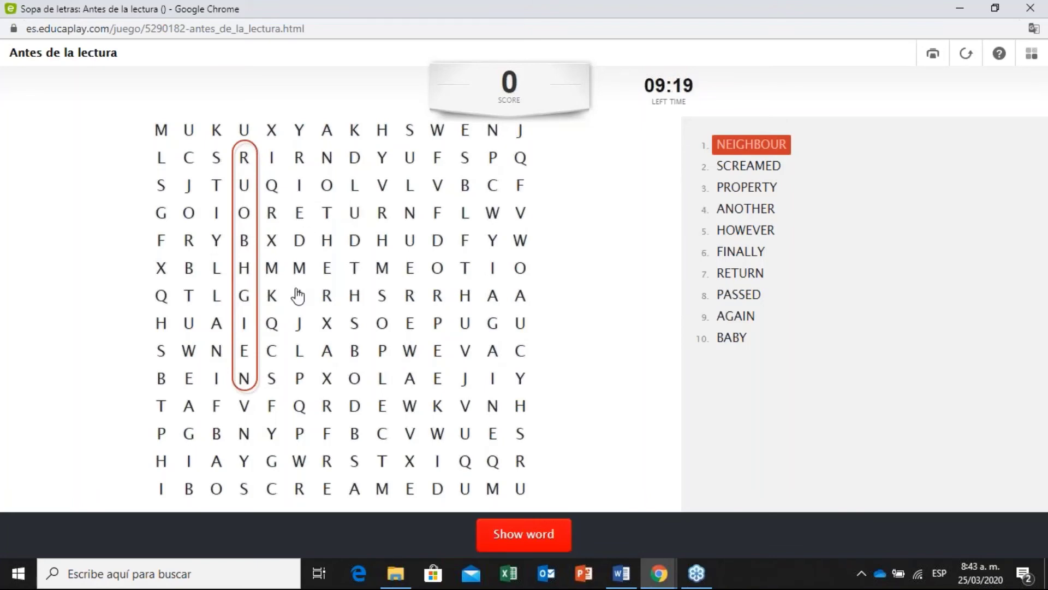
Mark RETURN in the grid, reboot and restart the game, then close the preview.
{"action": "left_click_drag", "start_coordinate": [271, 226], "coordinate": [411, 218]}
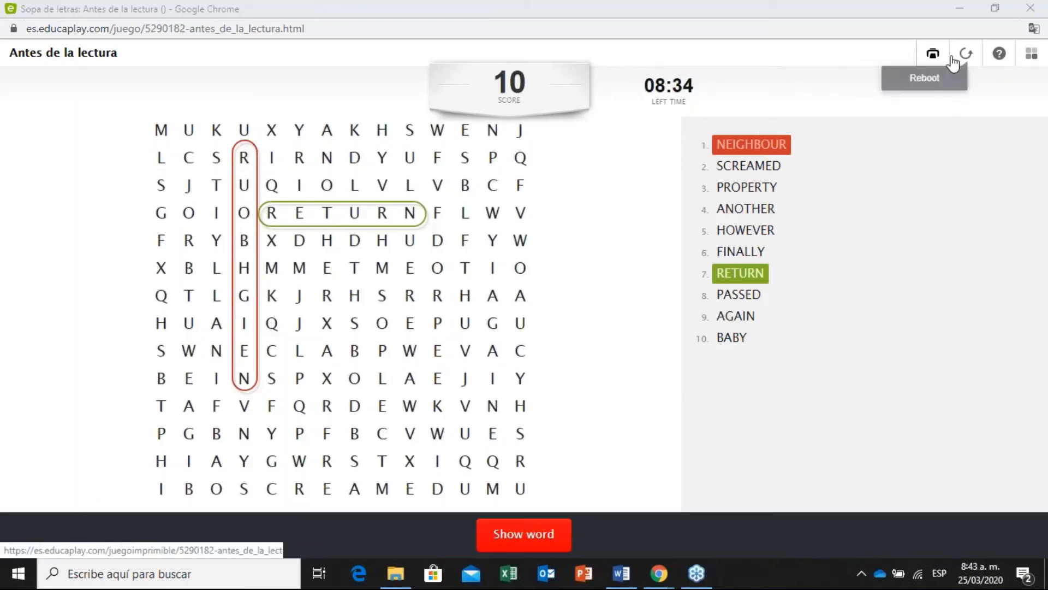
{"action": "left_click", "coordinate": [976, 57]}
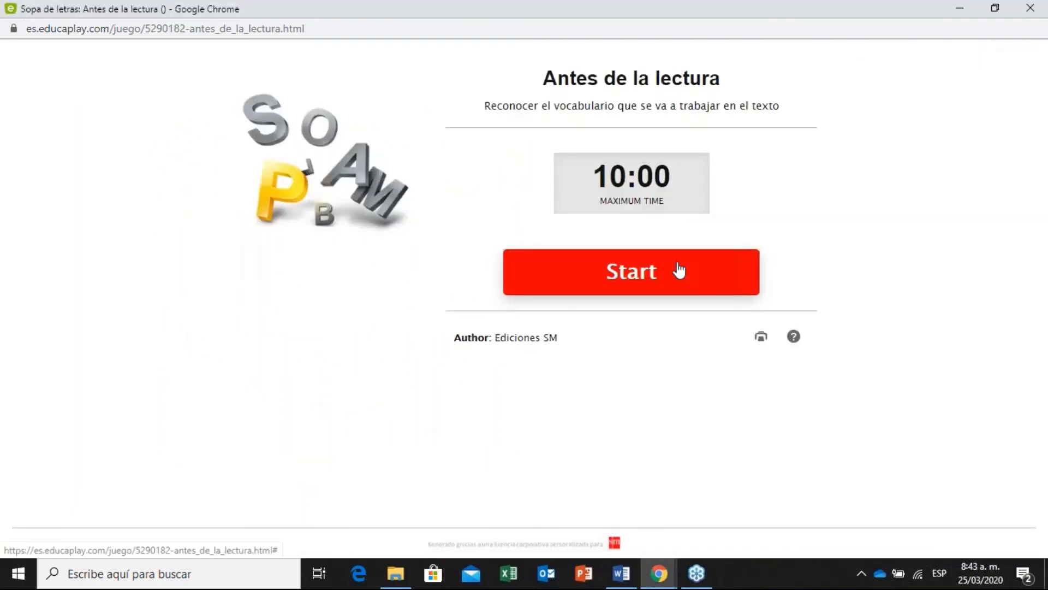
{"action": "left_click", "coordinate": [675, 272]}
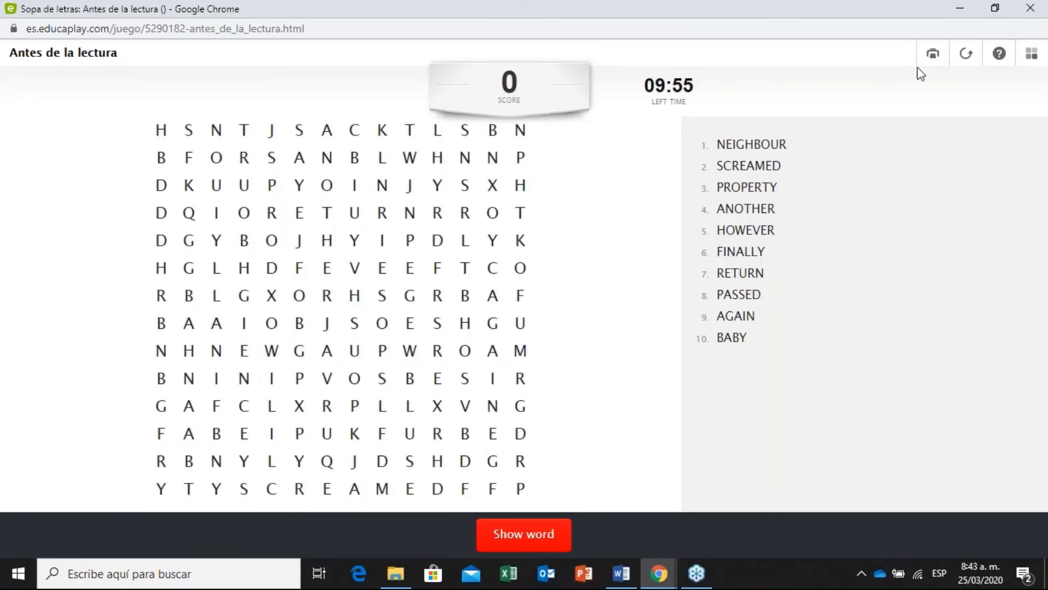
{"action": "left_click", "coordinate": [1035, 11]}
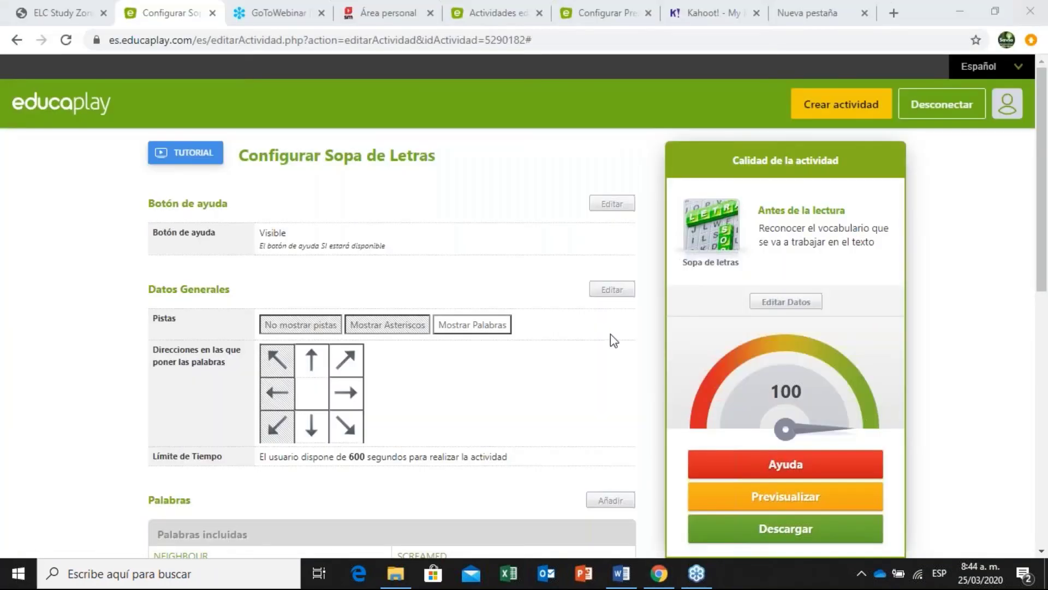
{"action": "left_click_drag", "start_coordinate": [1045, 199], "coordinate": [1046, 205]}
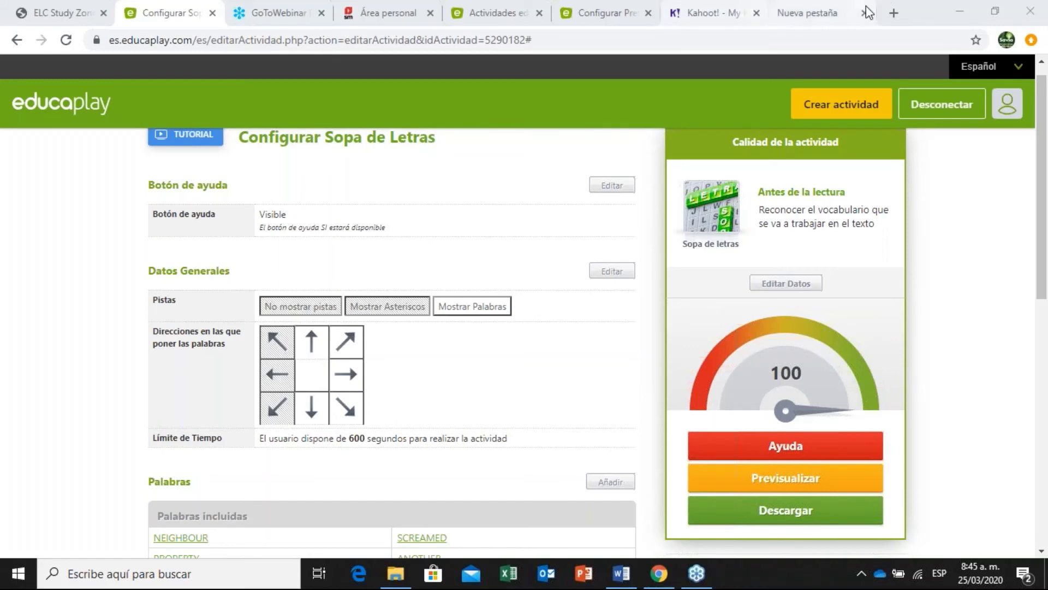
Search for educaplay in the blank tab and open the official Educaplay site.
{"action": "left_click", "coordinate": [830, 12]}
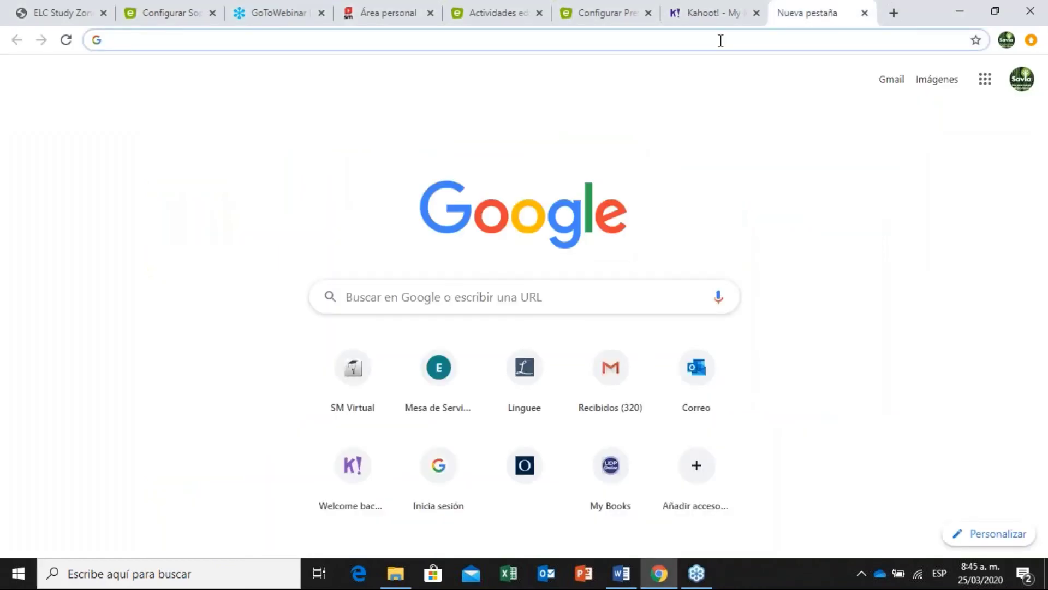
{"action": "type", "text": "educapl"}
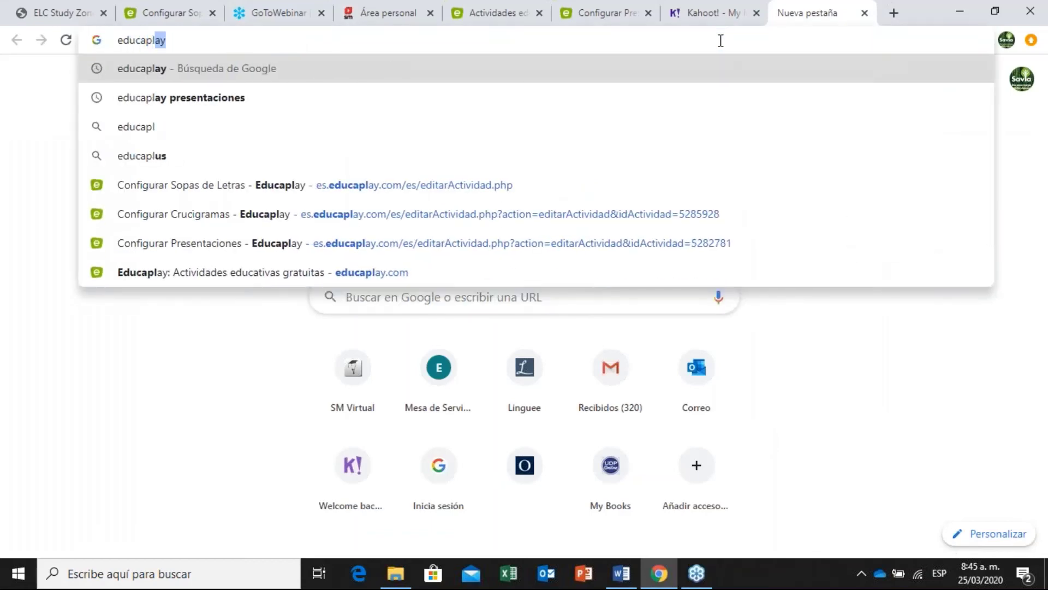
{"action": "type", "text": "ay"}
{"action": "key", "text": "Return"}
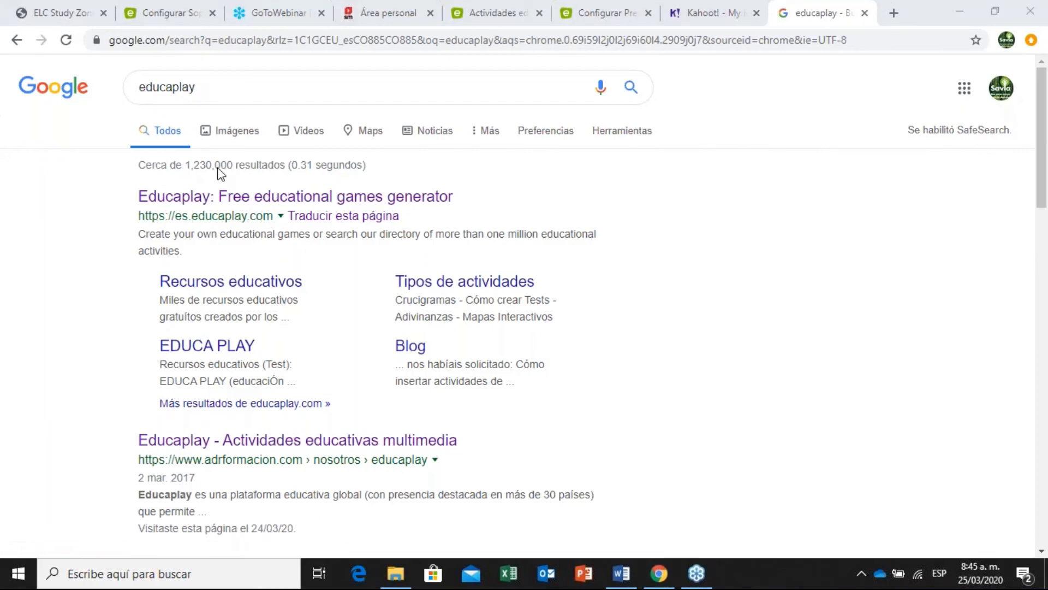
{"action": "left_click", "coordinate": [310, 201]}
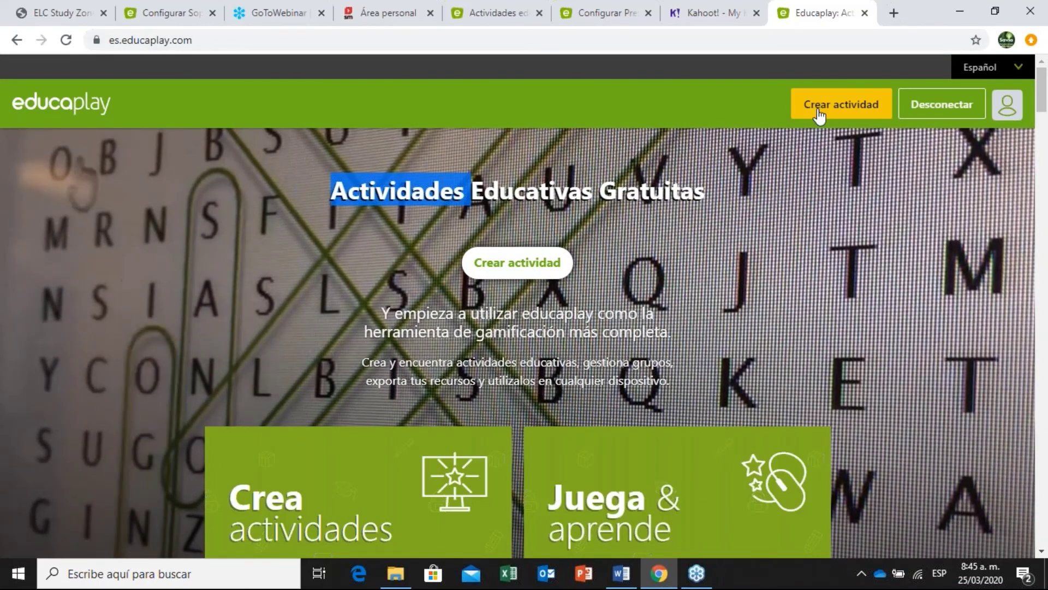
Start a Sopa de letras activity titled 'Words' with description 'Words in the text', then open Mis actividades.
{"action": "left_click", "coordinate": [819, 110]}
{"action": "scroll", "coordinate": [508, 158], "scroll_direction": "down", "scroll_amount": 2}
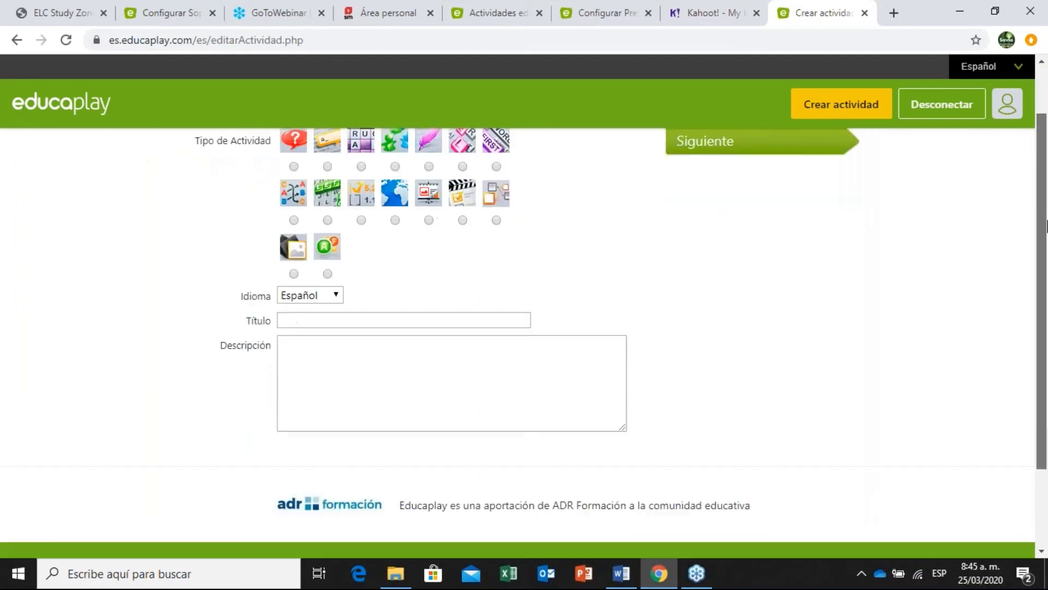
{"action": "scroll", "coordinate": [508, 158], "scroll_direction": "up", "scroll_amount": 1}
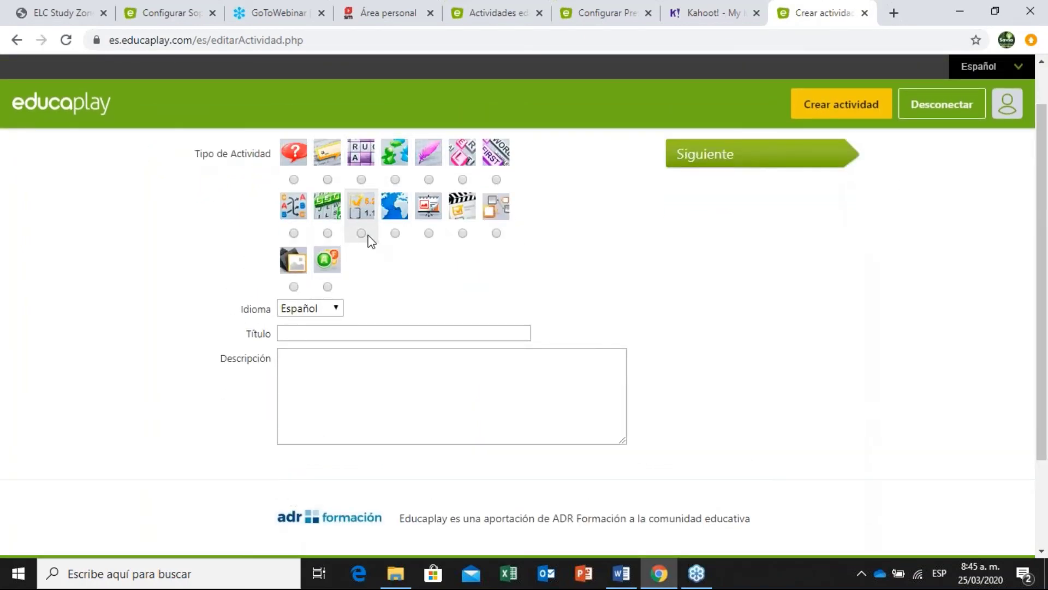
{"action": "left_click", "coordinate": [328, 234]}
{"action": "left_click", "coordinate": [368, 330]}
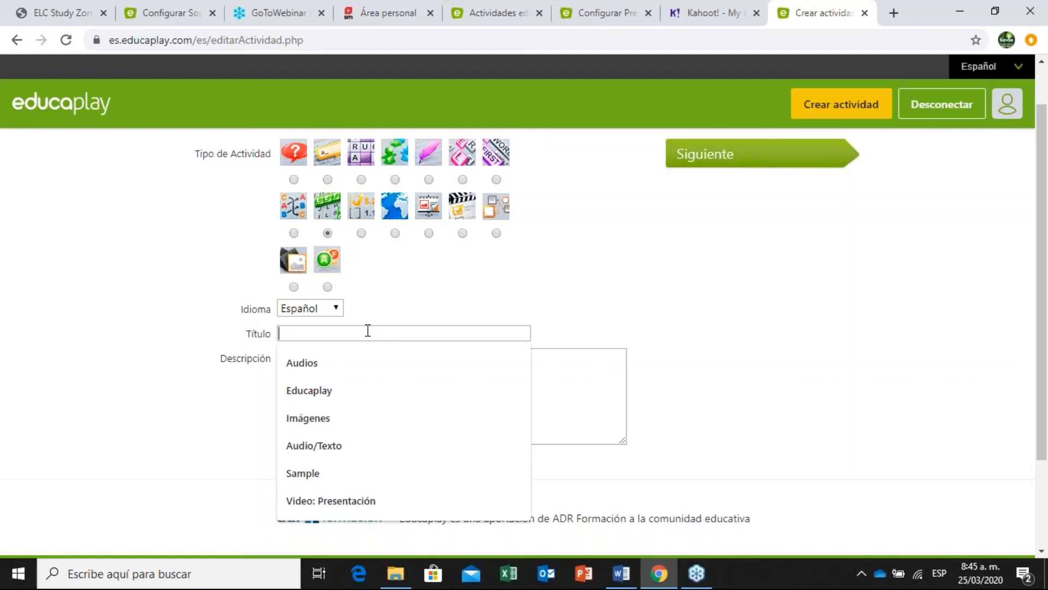
{"action": "type", "text": "Words"}
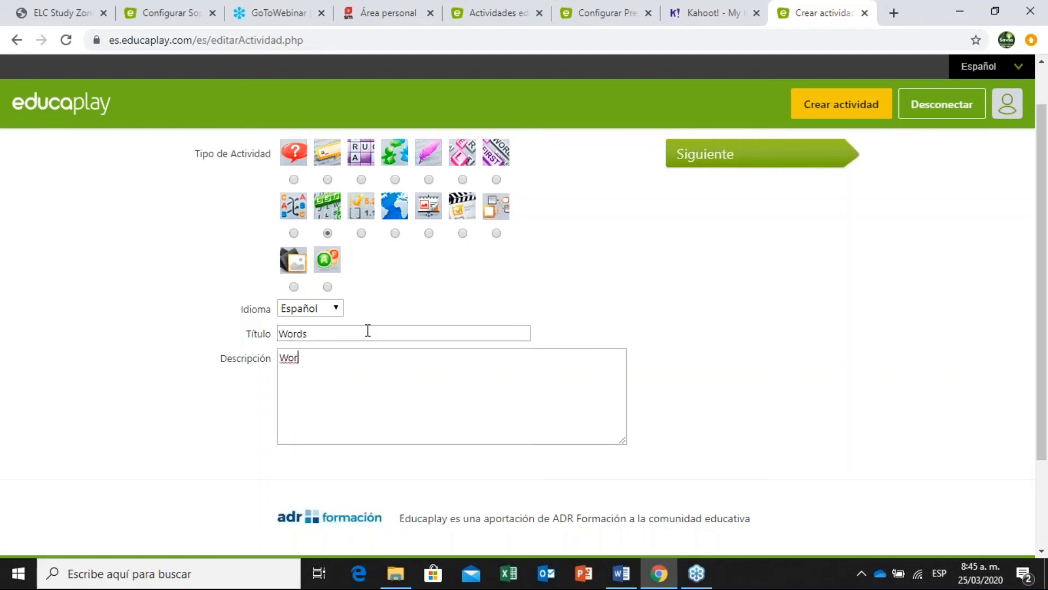
{"action": "type", "text": "rds"}
{"action": "type", "text": "ds "}
{"action": "type", "text": "in the text"}
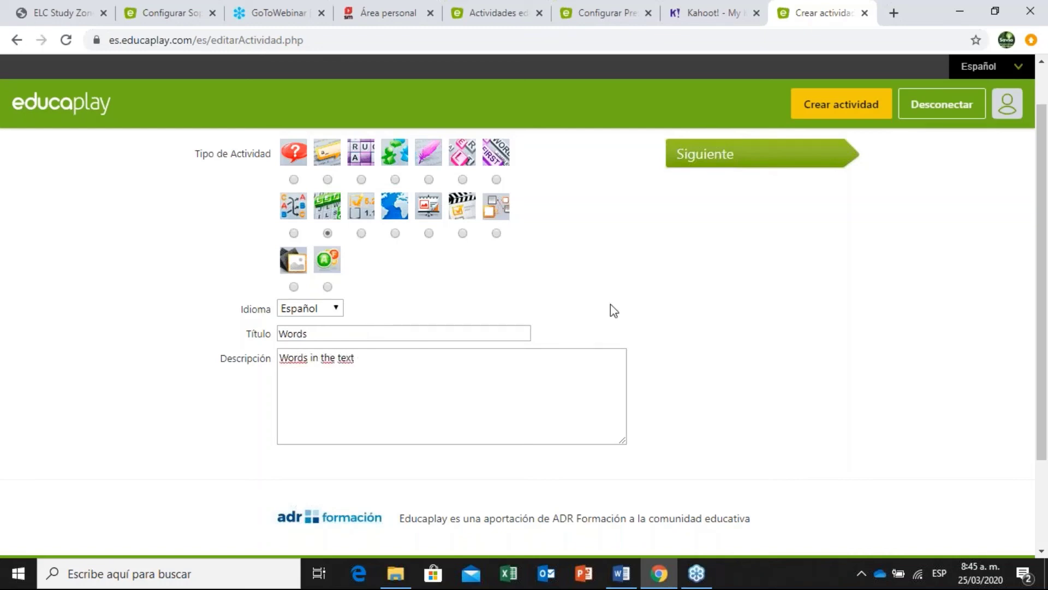
{"action": "scroll", "coordinate": [701, 229], "scroll_direction": "down", "scroll_amount": 1}
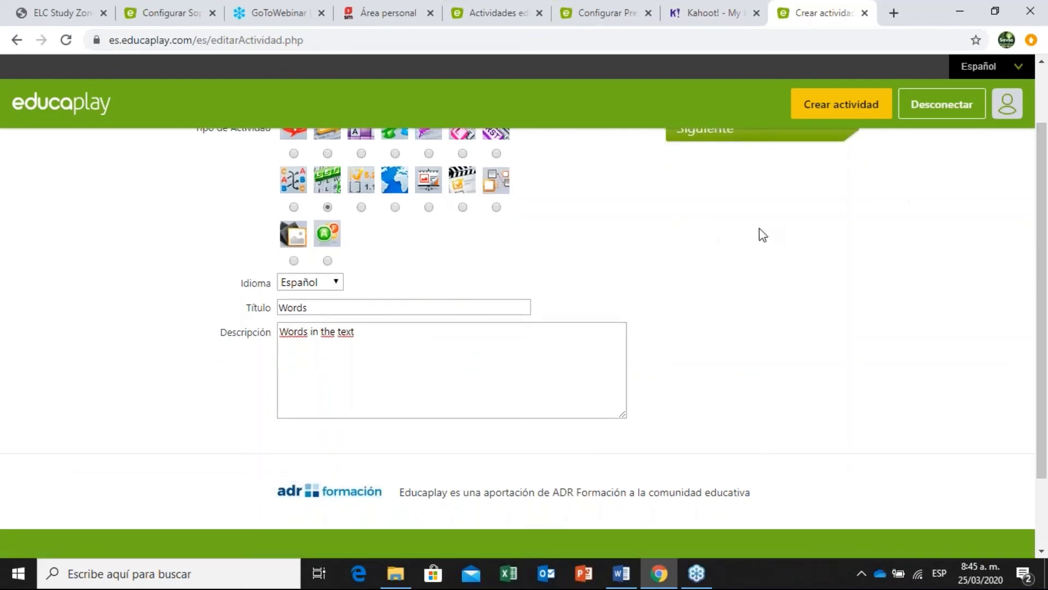
{"action": "left_click_drag", "start_coordinate": [1040, 235], "coordinate": [1040, 191]}
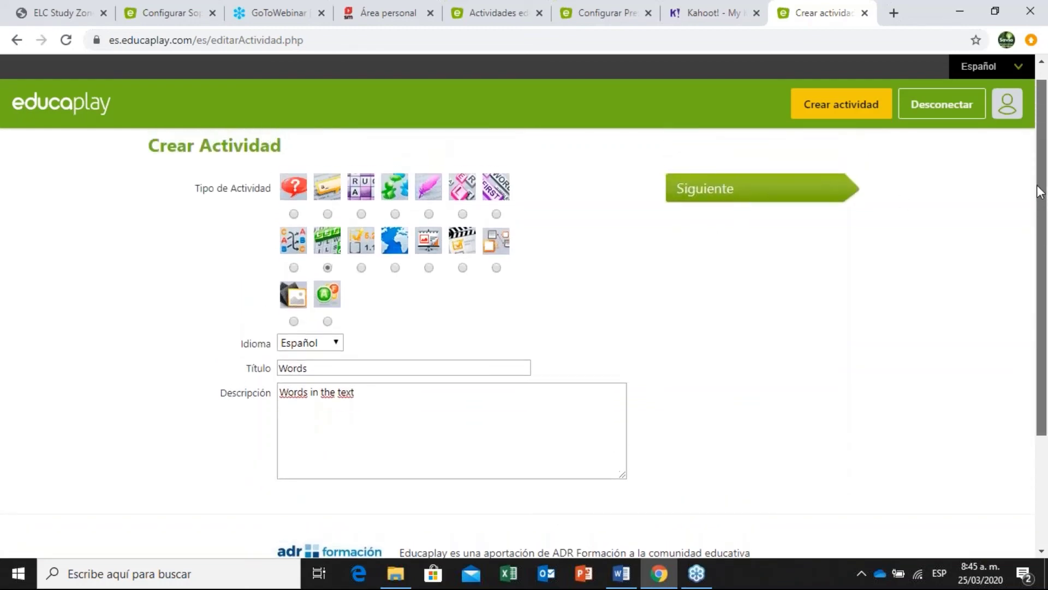
{"action": "left_click", "coordinate": [1006, 106]}
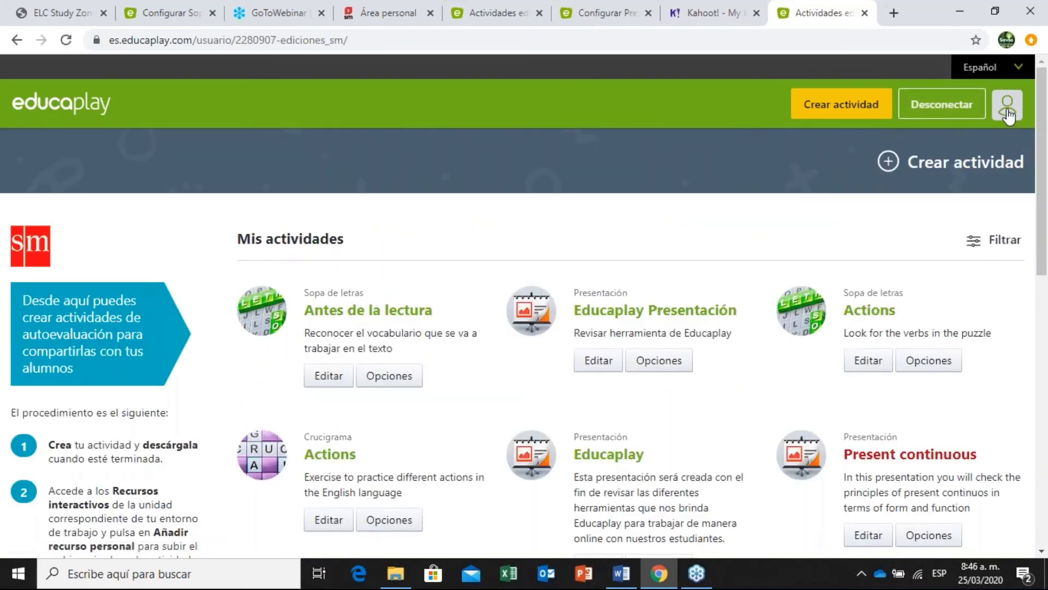
Open an incognito window, search for educaplay, and open the Educaplay site.
{"action": "key", "text": "ctrl+t"}
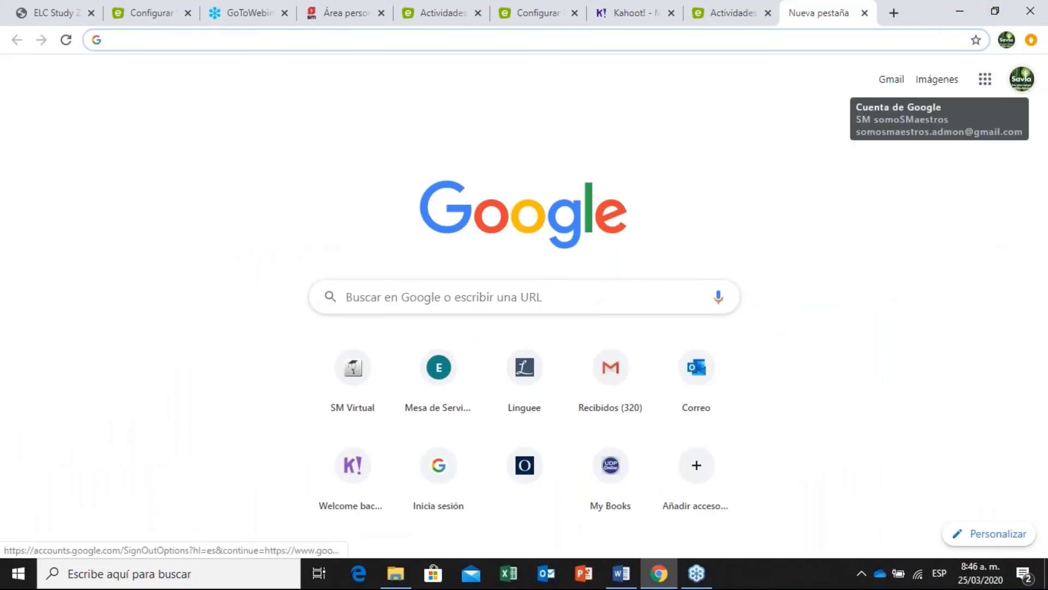
{"action": "left_click", "coordinate": [1031, 40]}
{"action": "left_click", "coordinate": [907, 111]}
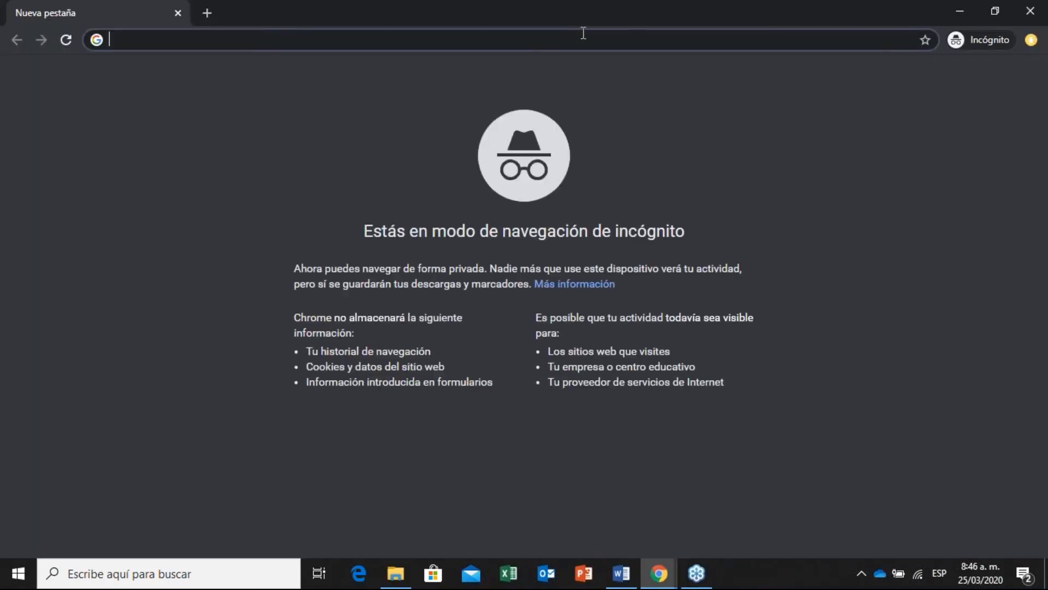
{"action": "type", "text": "educapla"}
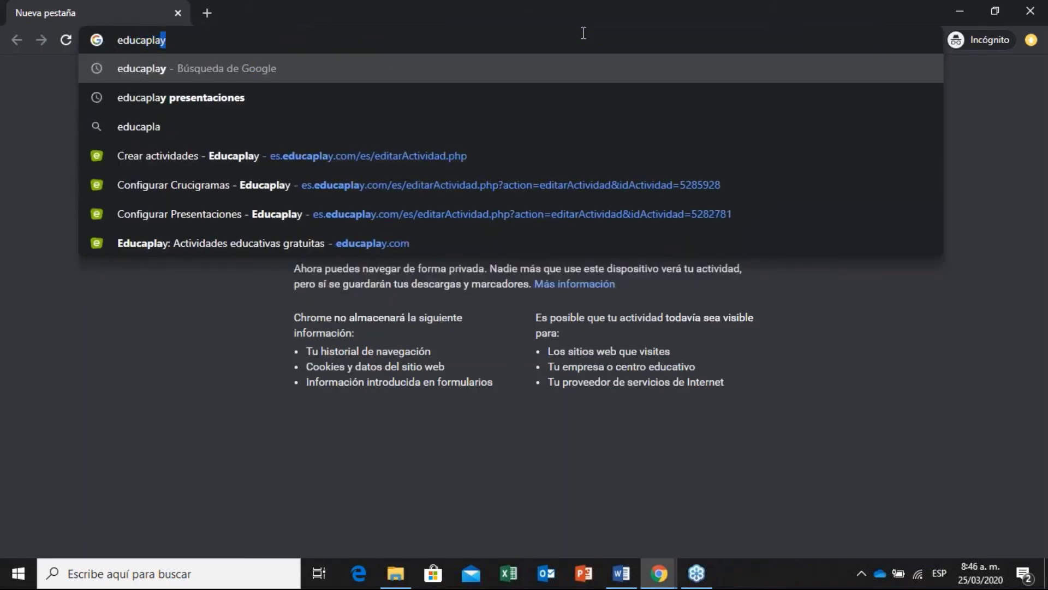
{"action": "type", "text": "y"}
{"action": "key", "text": "Return"}
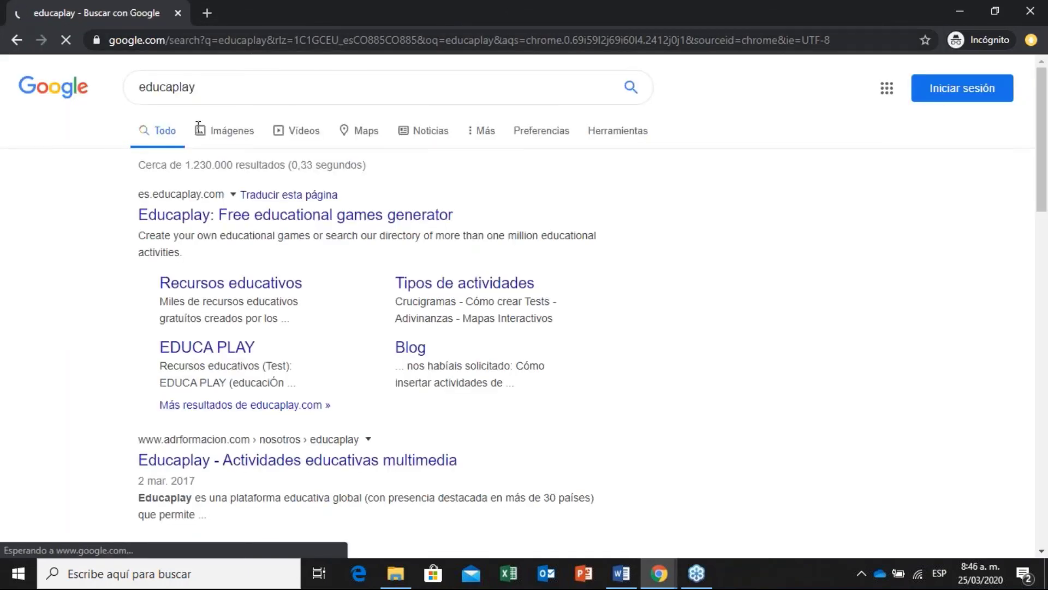
{"action": "left_click", "coordinate": [335, 241]}
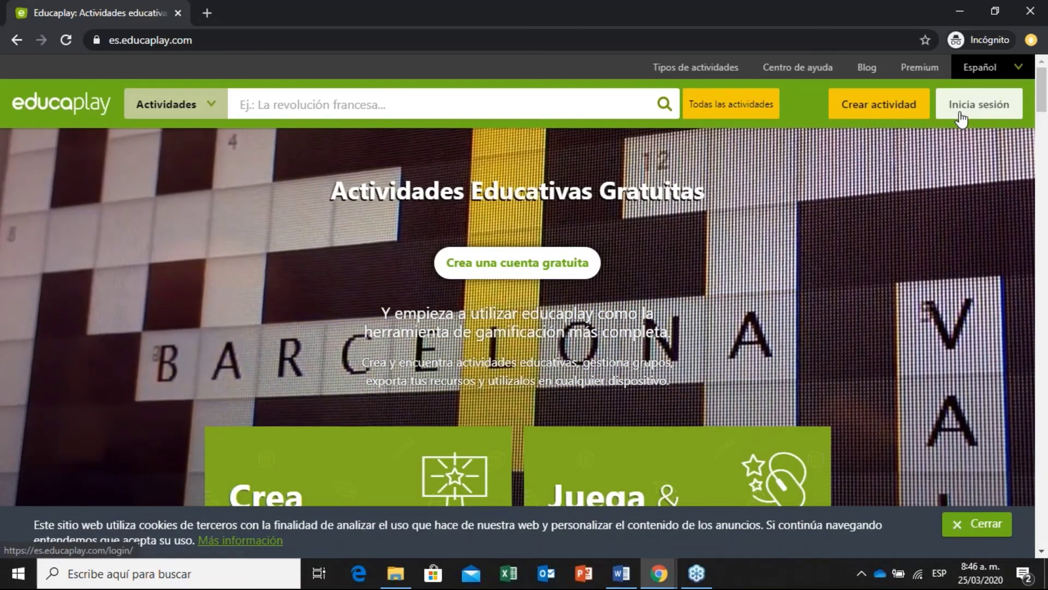
Go to Educaplay's sign-in page and choose signing in with Google.
{"action": "left_click", "coordinate": [962, 119]}
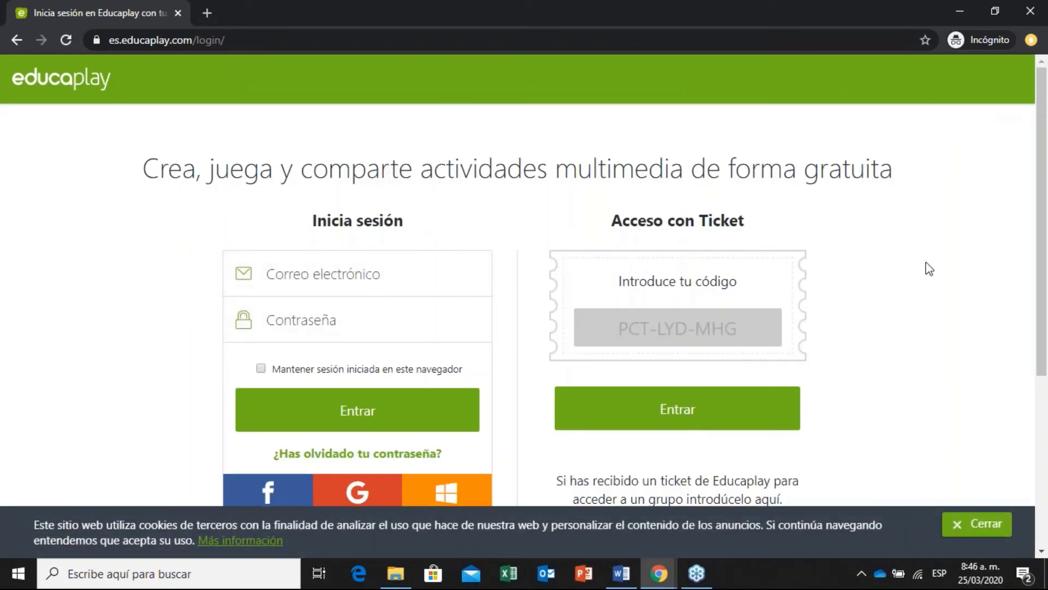
{"action": "scroll", "coordinate": [1046, 239], "scroll_direction": "down", "scroll_amount": 1}
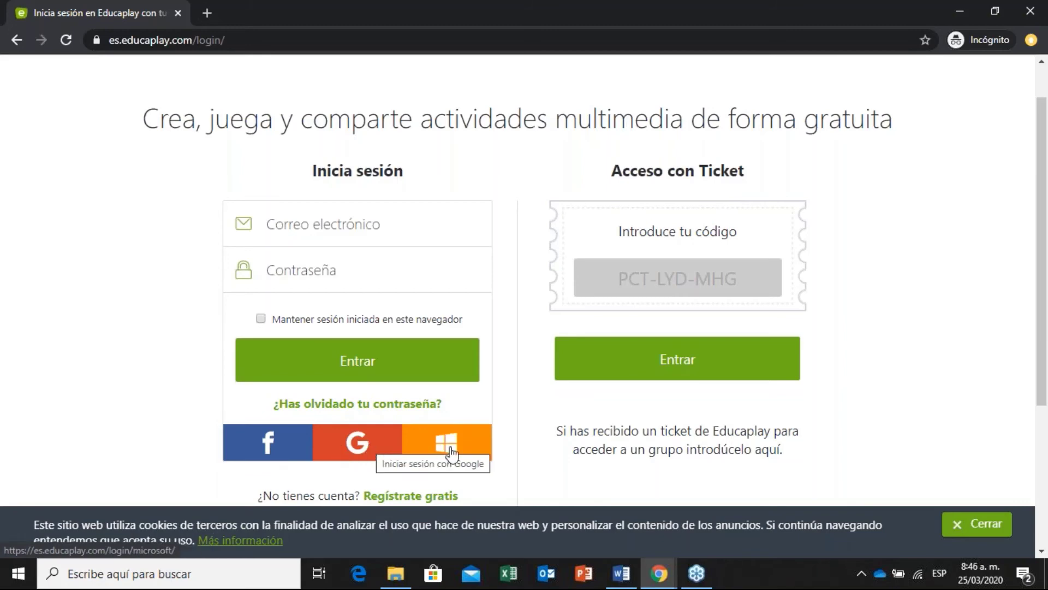
{"action": "left_click", "coordinate": [357, 442]}
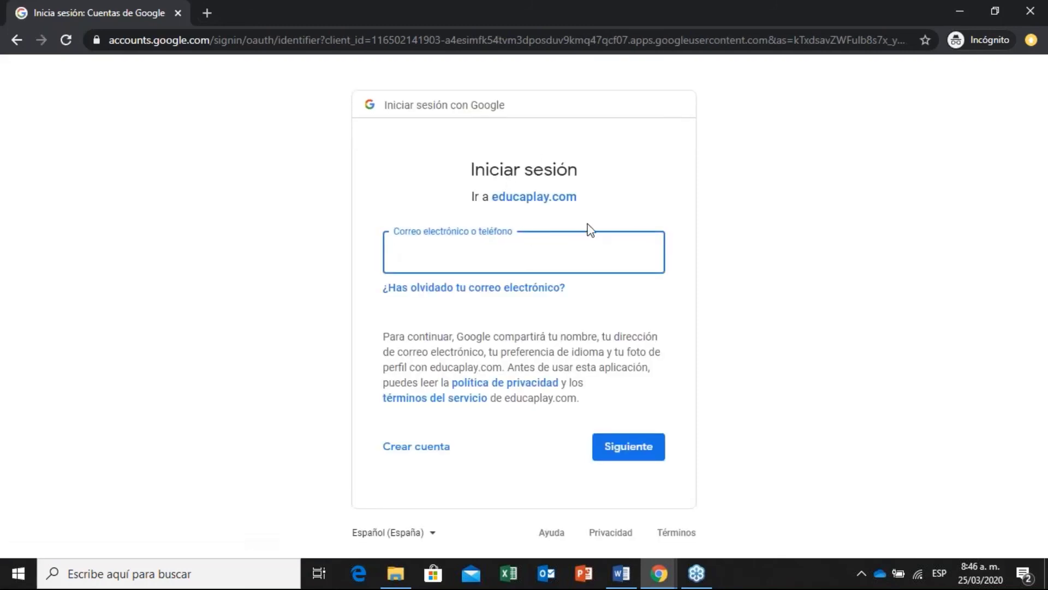
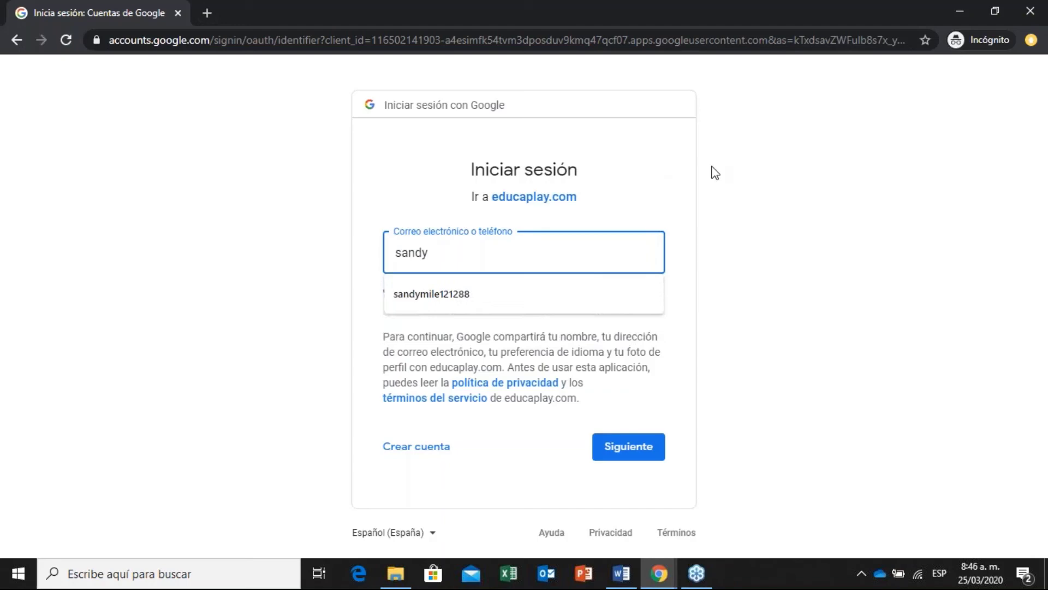
Enter the Google account's e-mail address and password to complete sign-in.
{"action": "key", "text": "Down"}
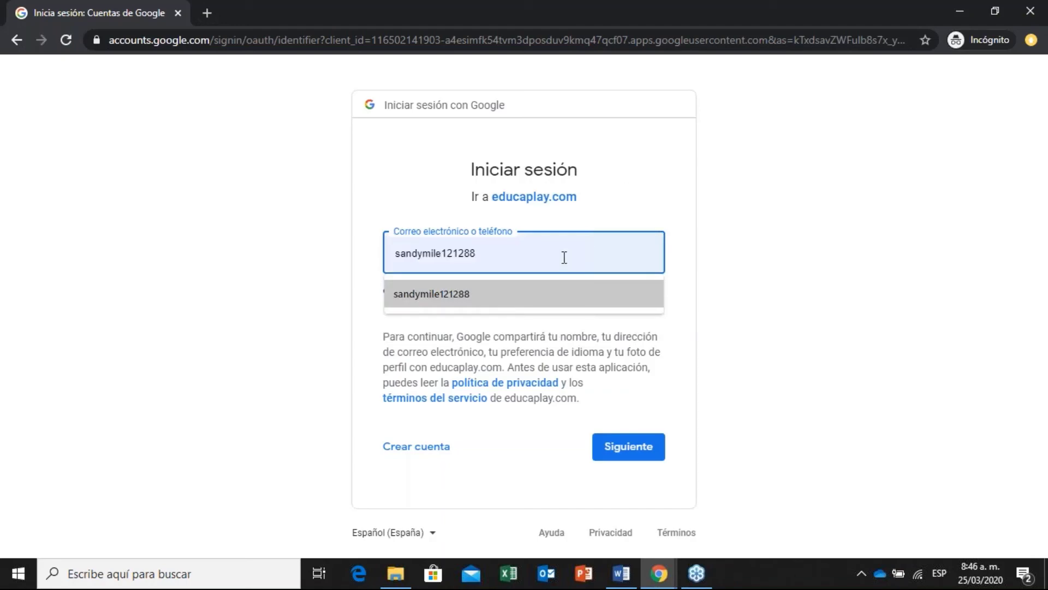
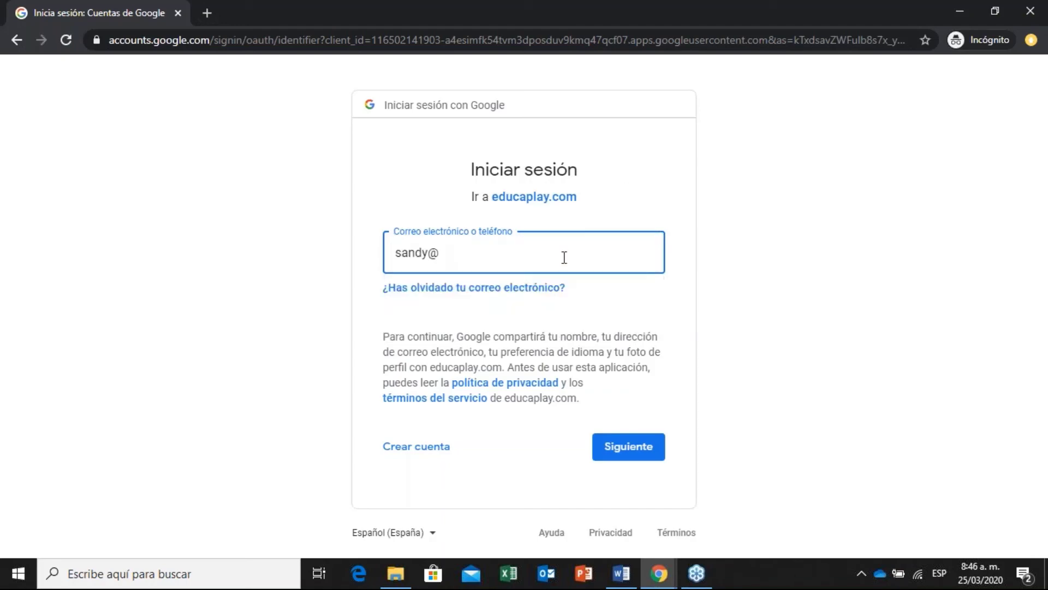
{"action": "key", "text": "Return"}
{"action": "left_click_drag", "start_coordinate": [522, 243], "coordinate": [422, 246]}
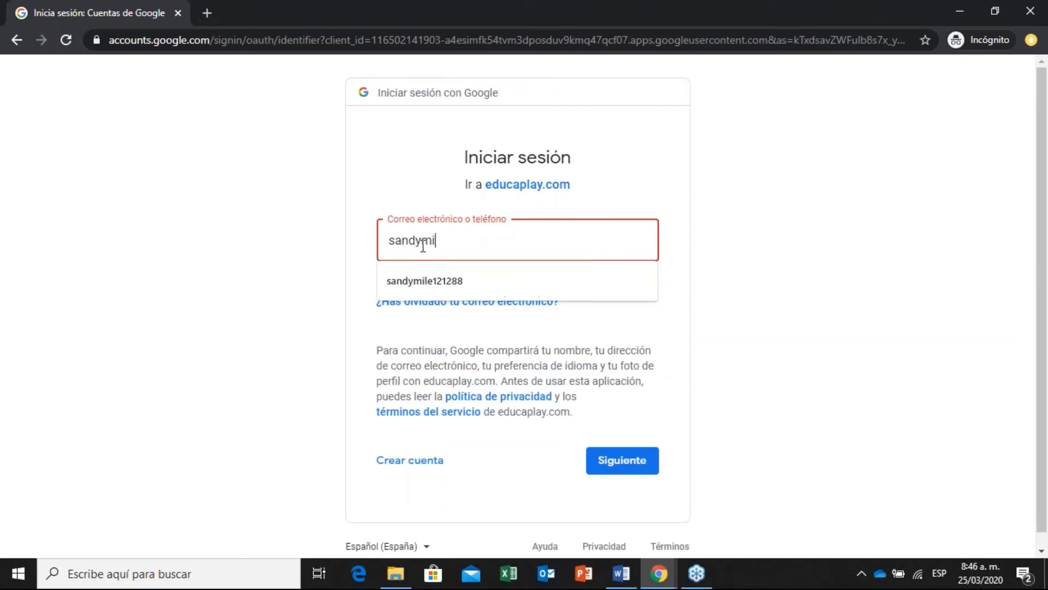
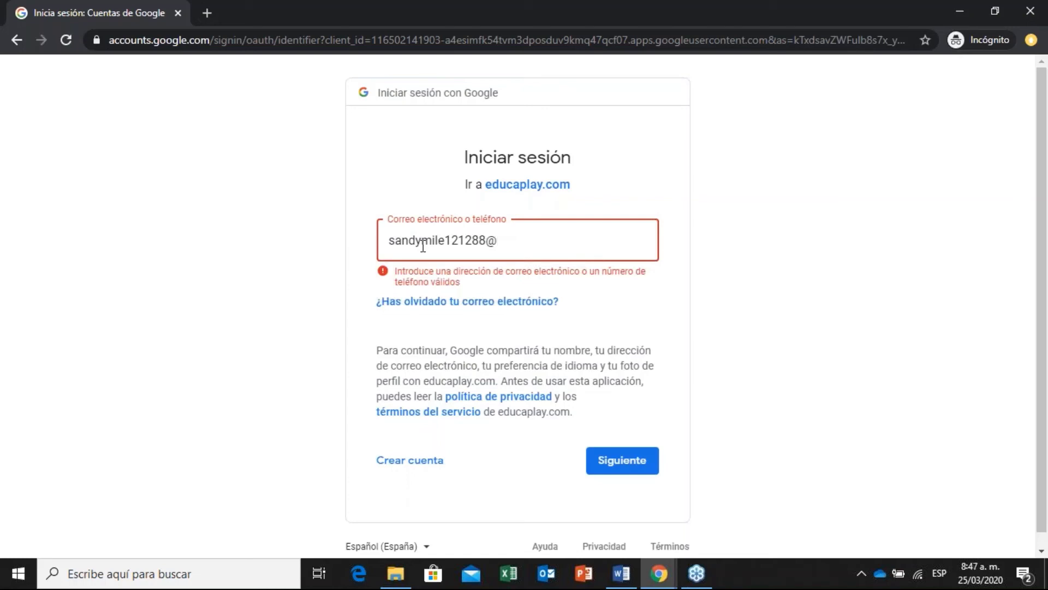
{"action": "key", "text": "Return"}
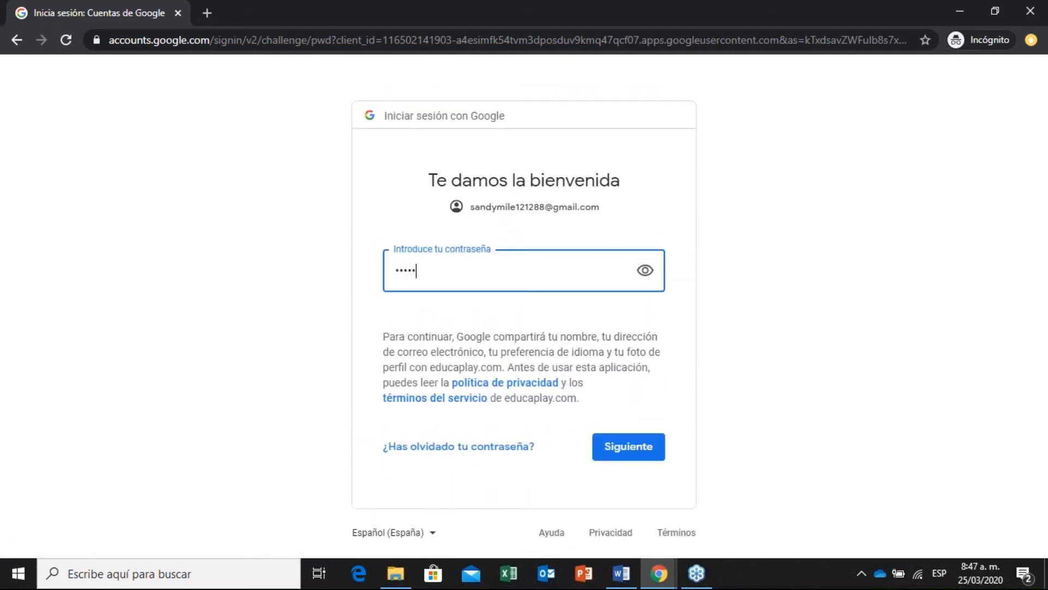
{"action": "key", "text": "Return"}
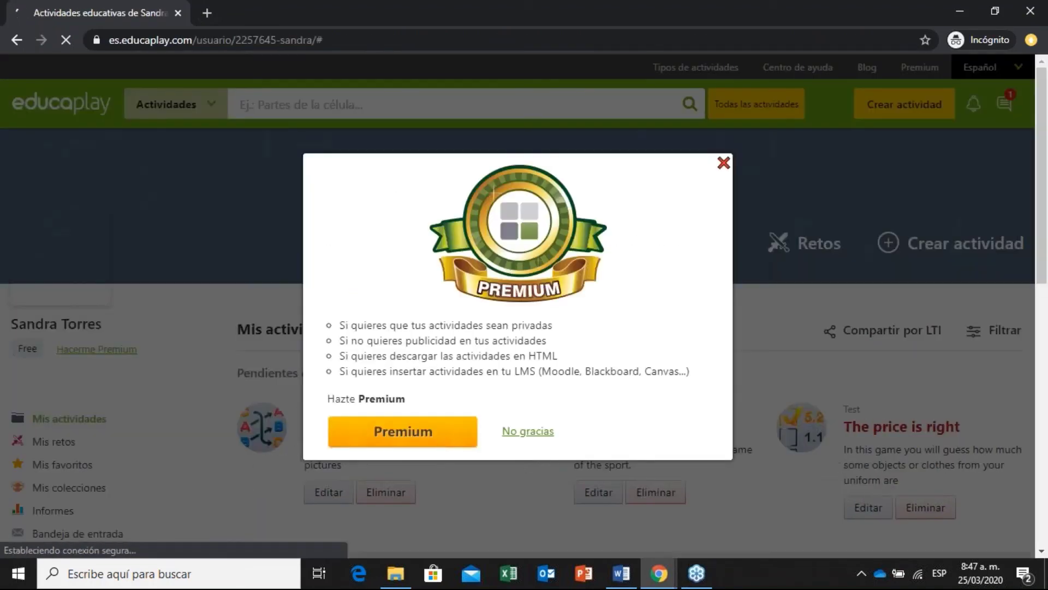
Dismiss the Premium offer with 'No gracias' and open a blank Crear Actividad form.
{"action": "left_click", "coordinate": [510, 434]}
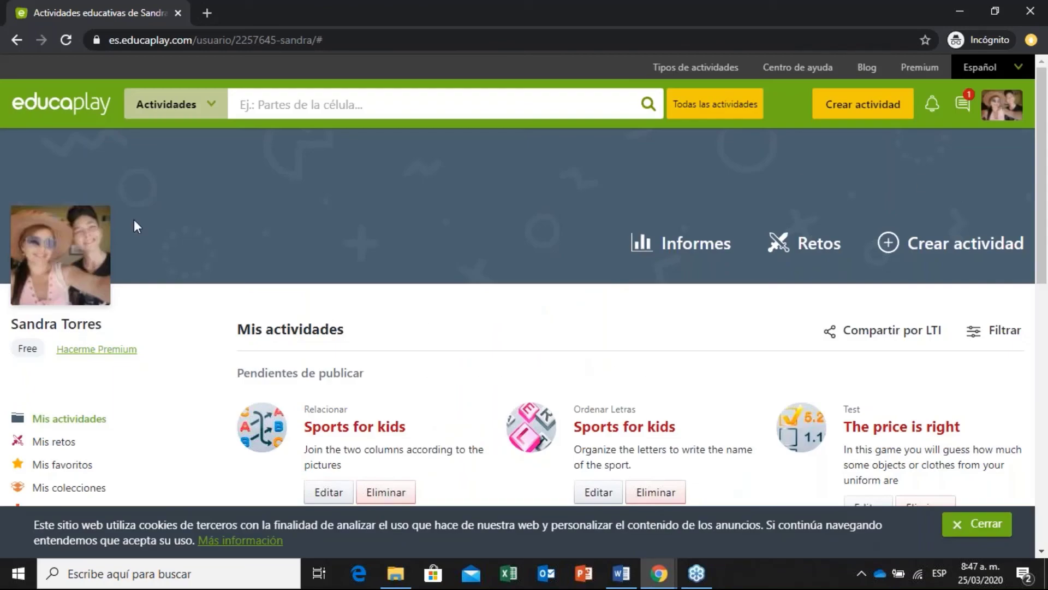
{"action": "scroll", "coordinate": [1040, 164], "scroll_direction": "down", "scroll_amount": 1}
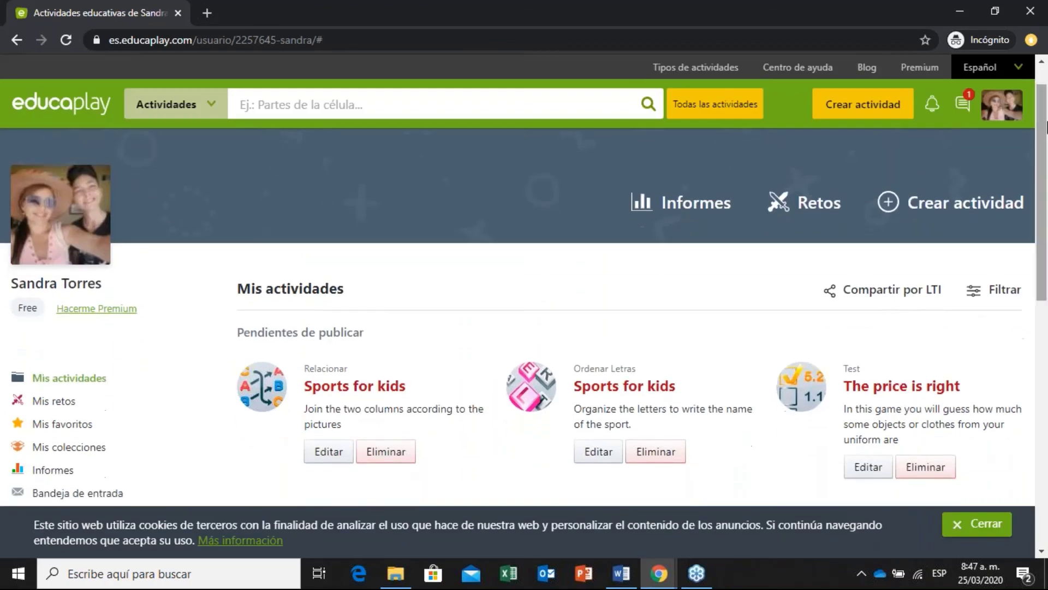
{"action": "scroll", "coordinate": [1016, 82], "scroll_direction": "up", "scroll_amount": 1}
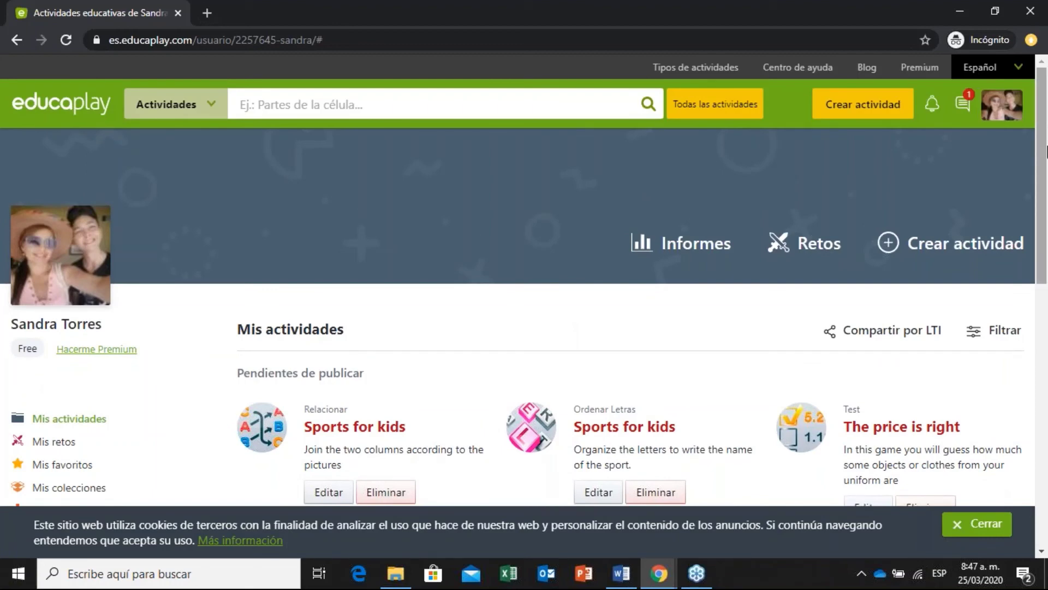
{"action": "scroll", "coordinate": [928, 120], "scroll_direction": "down", "scroll_amount": 1}
{"action": "left_click", "coordinate": [870, 105]}
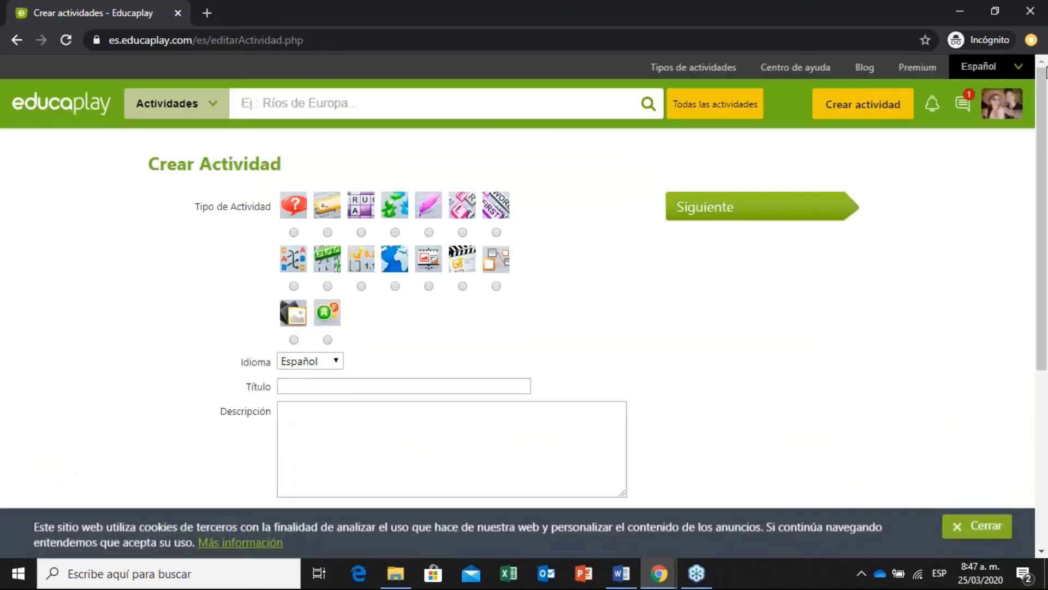
Choose the Sopa de letras type, titled 'Words' and described 'Palabras relacionadas con el texto'.
{"action": "left_click_drag", "start_coordinate": [1045, 74], "coordinate": [1045, 166]}
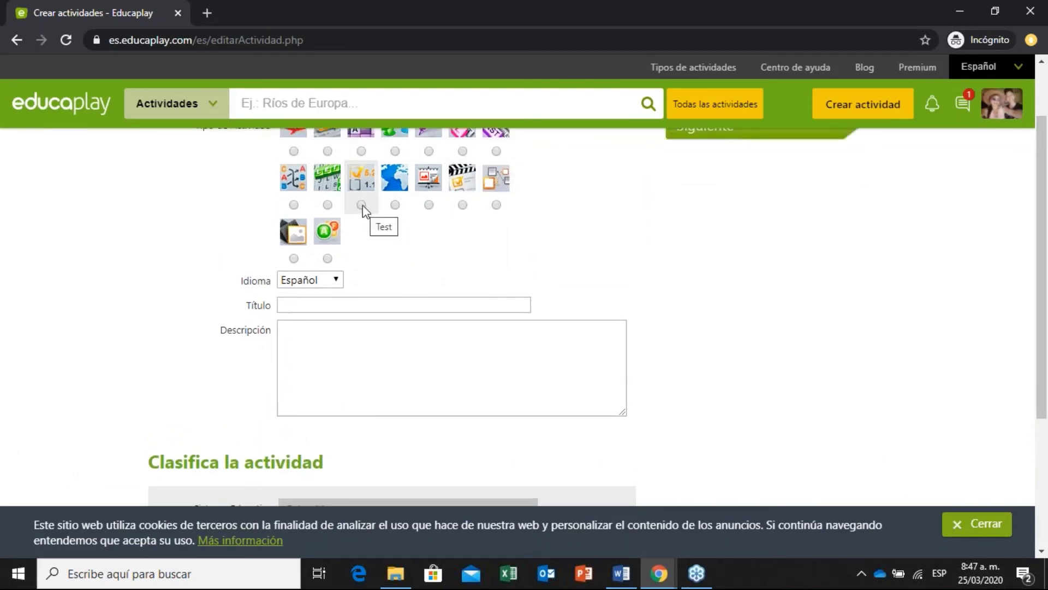
{"action": "left_click", "coordinate": [328, 205]}
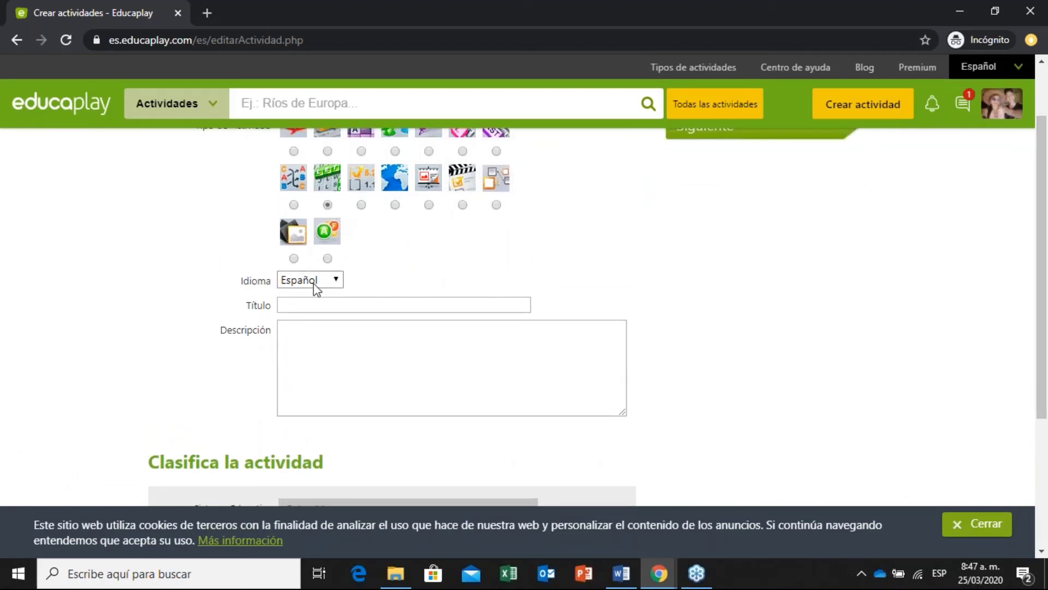
{"action": "left_click", "coordinate": [355, 304]}
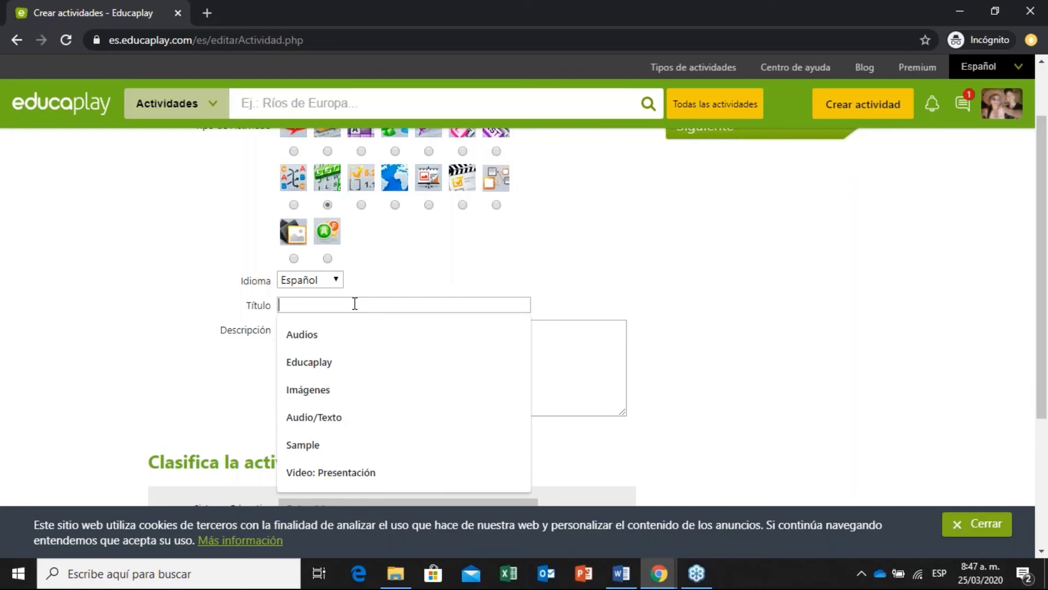
{"action": "type", "text": "Words"}
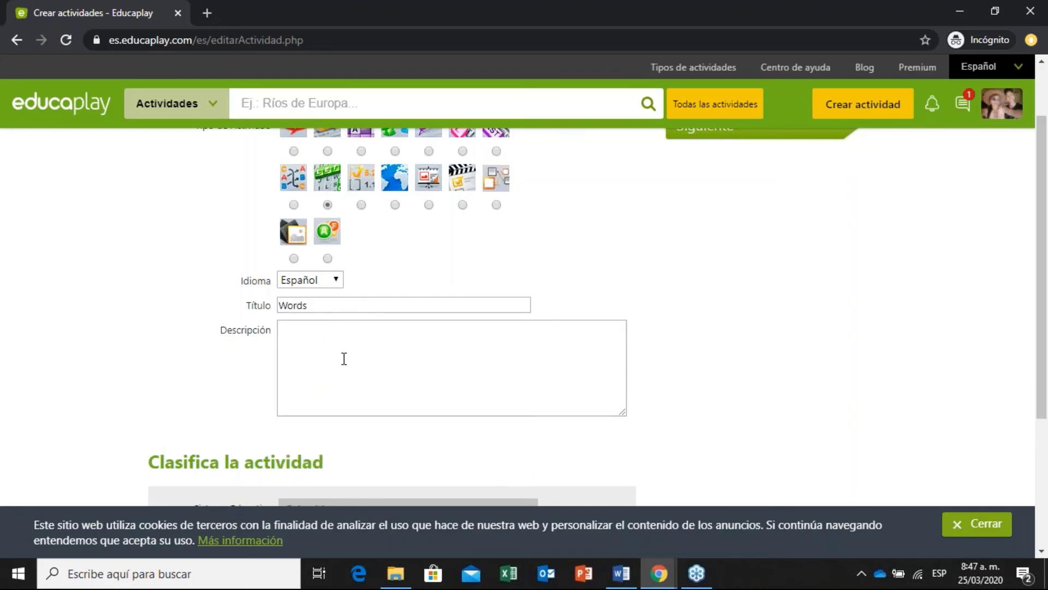
{"action": "type", "text": "labras relacionadas "}
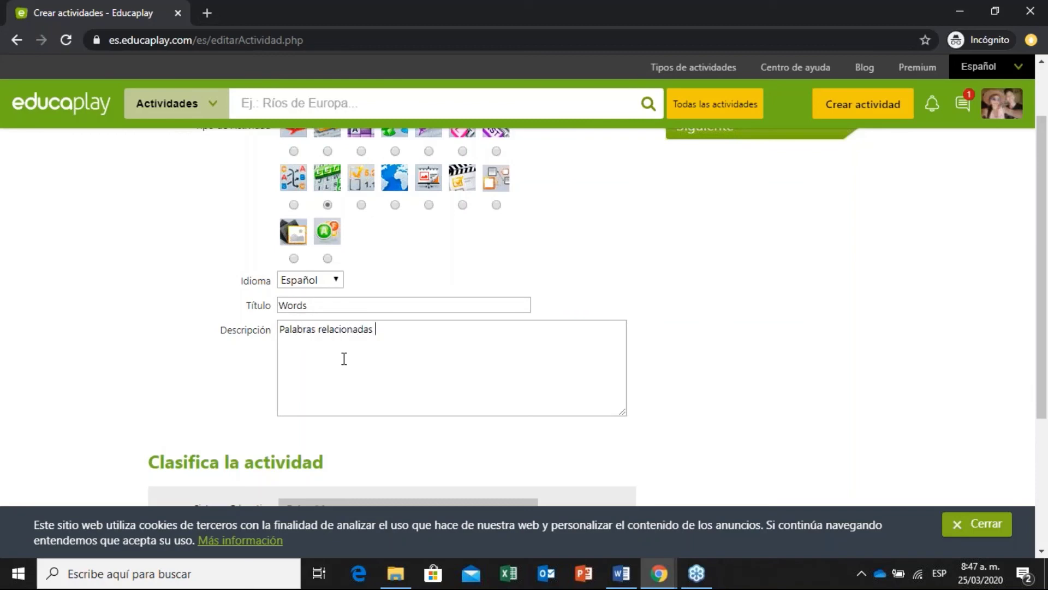
{"action": "type", "text": "con el texto"}
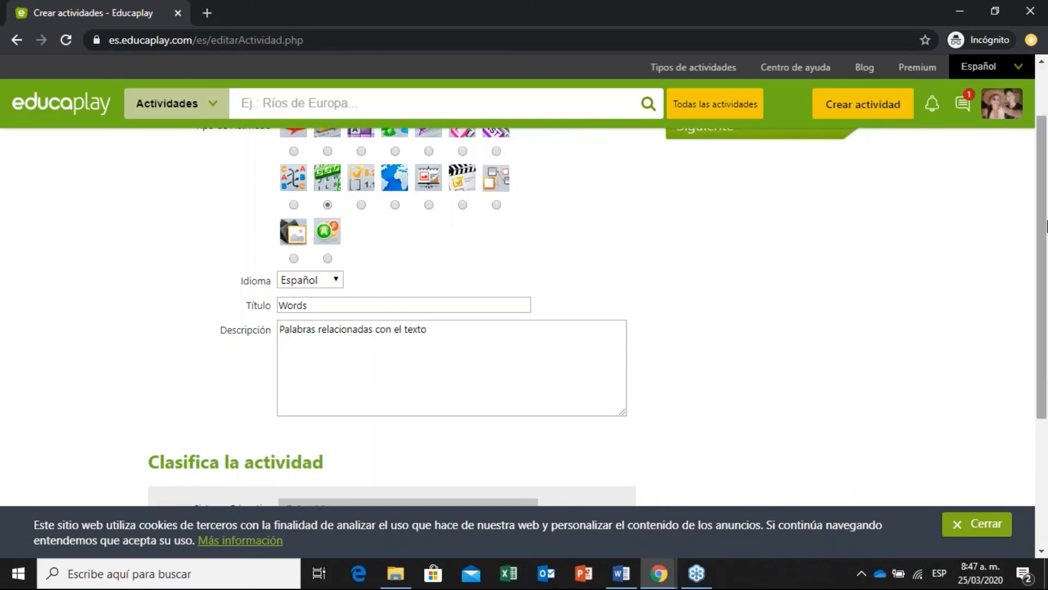
{"action": "left_click_drag", "start_coordinate": [1043, 245], "coordinate": [1046, 373]}
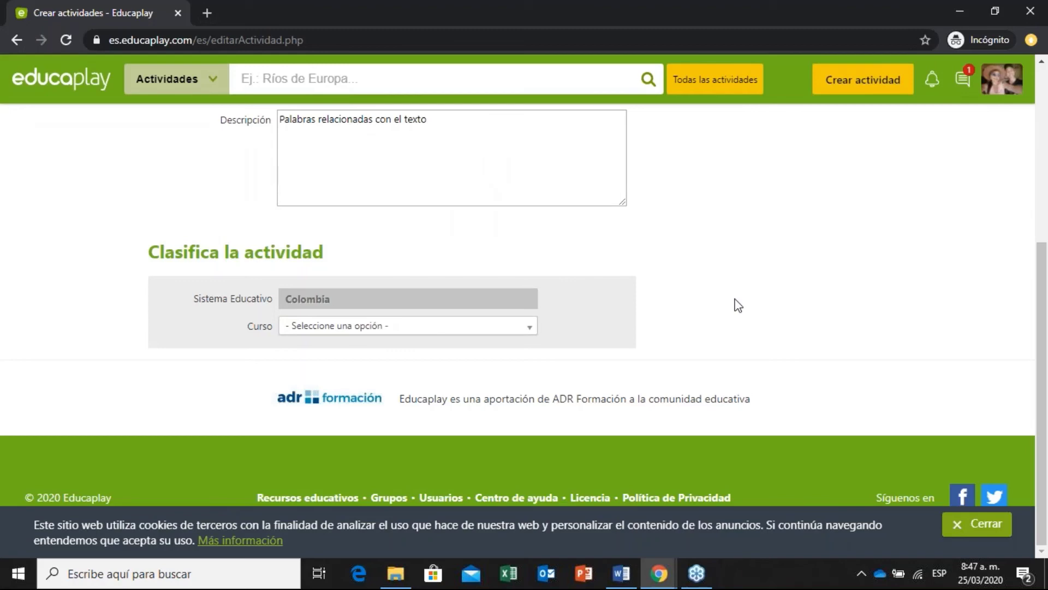
Set the grade to 5º - Primaria and the subject to Inglés.
{"action": "left_click", "coordinate": [345, 328]}
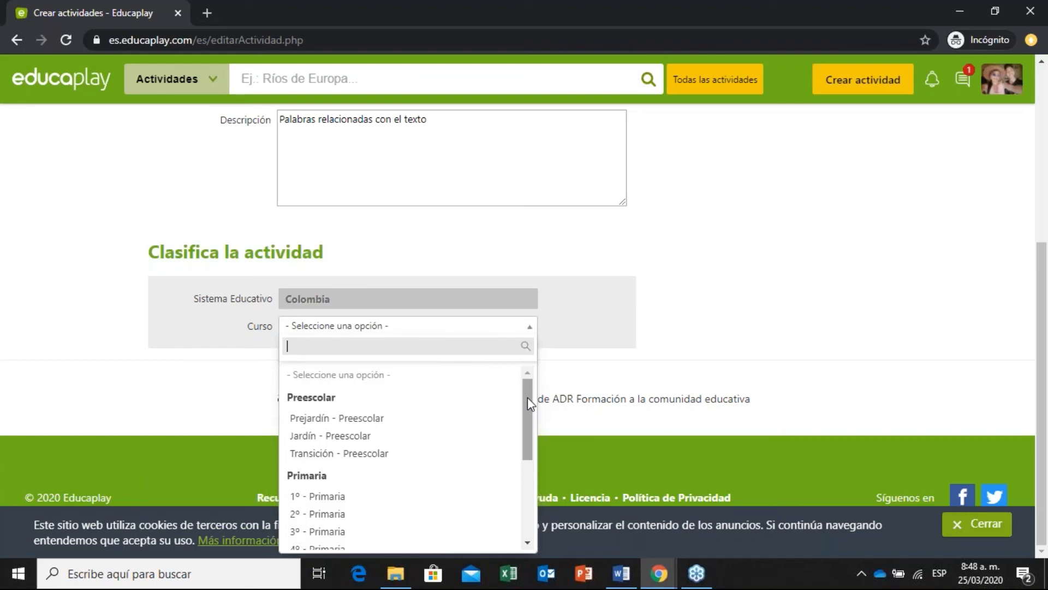
{"action": "left_click_drag", "start_coordinate": [530, 395], "coordinate": [525, 483]}
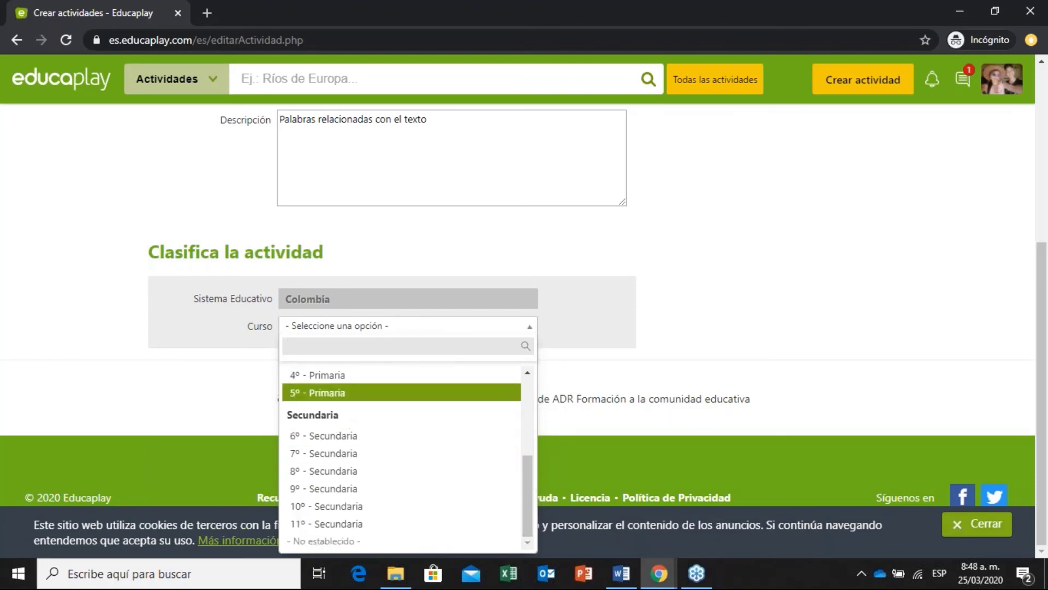
{"action": "left_click", "coordinate": [338, 393]}
{"action": "left_click", "coordinate": [500, 351]}
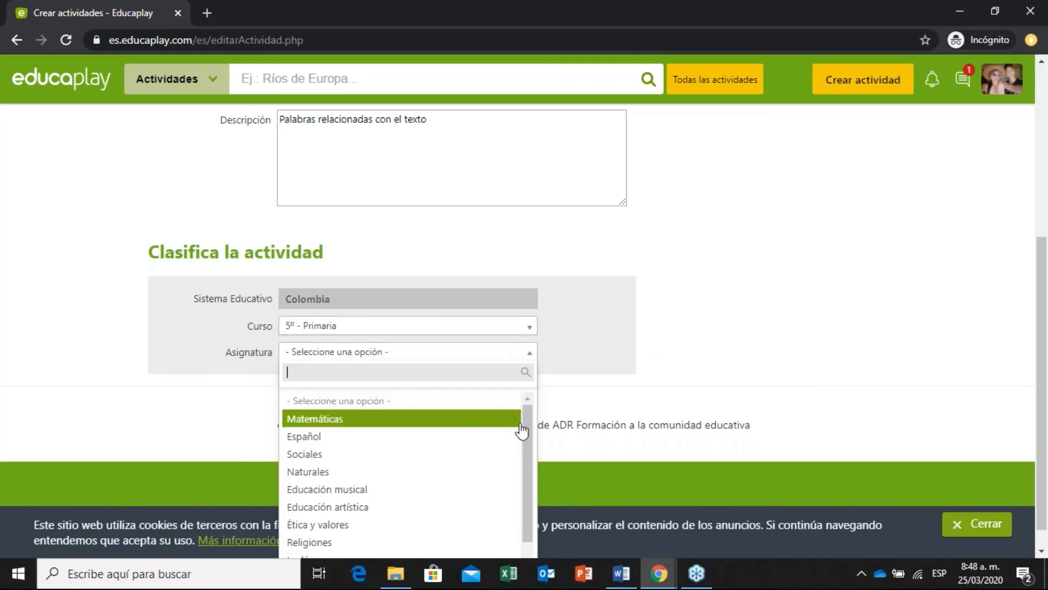
{"action": "left_click_drag", "start_coordinate": [525, 431], "coordinate": [534, 473]}
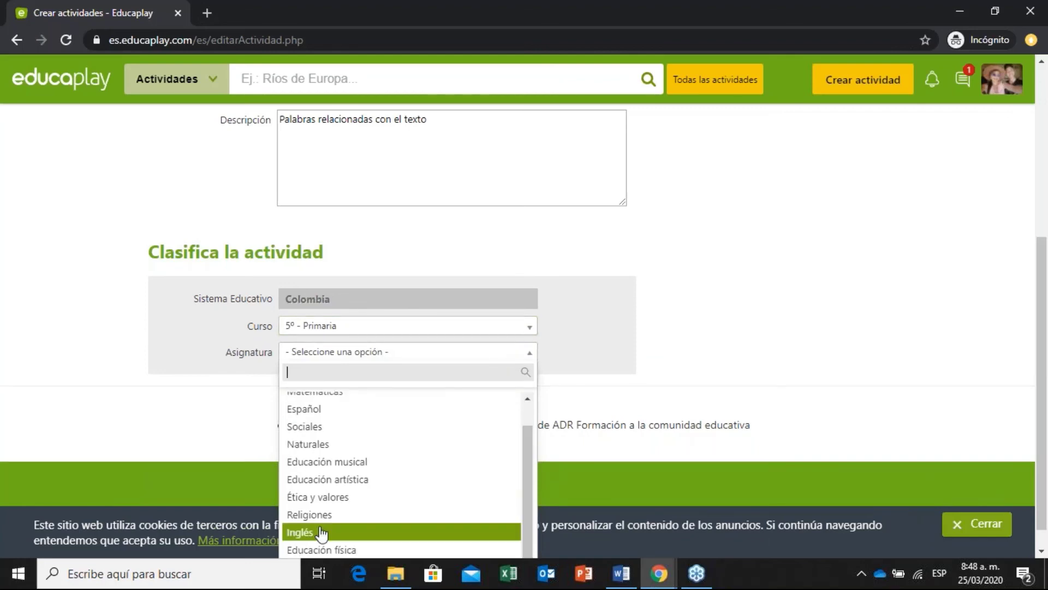
{"action": "left_click", "coordinate": [306, 532]}
Keep Lengua extranjera as the knowledge area and submit the activity details.
{"action": "left_click", "coordinate": [473, 382]}
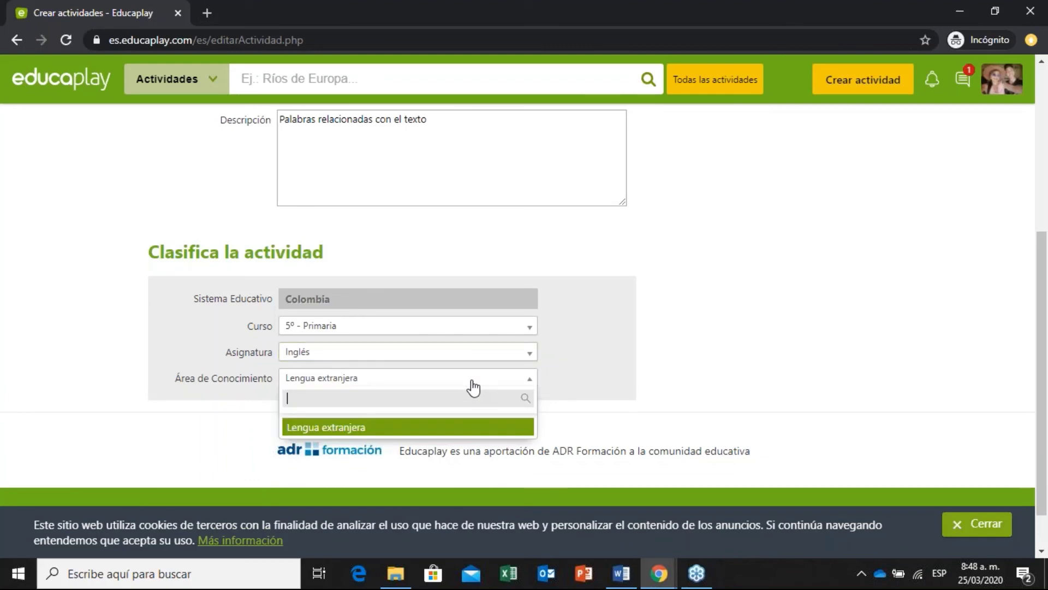
{"action": "left_click", "coordinate": [456, 427]}
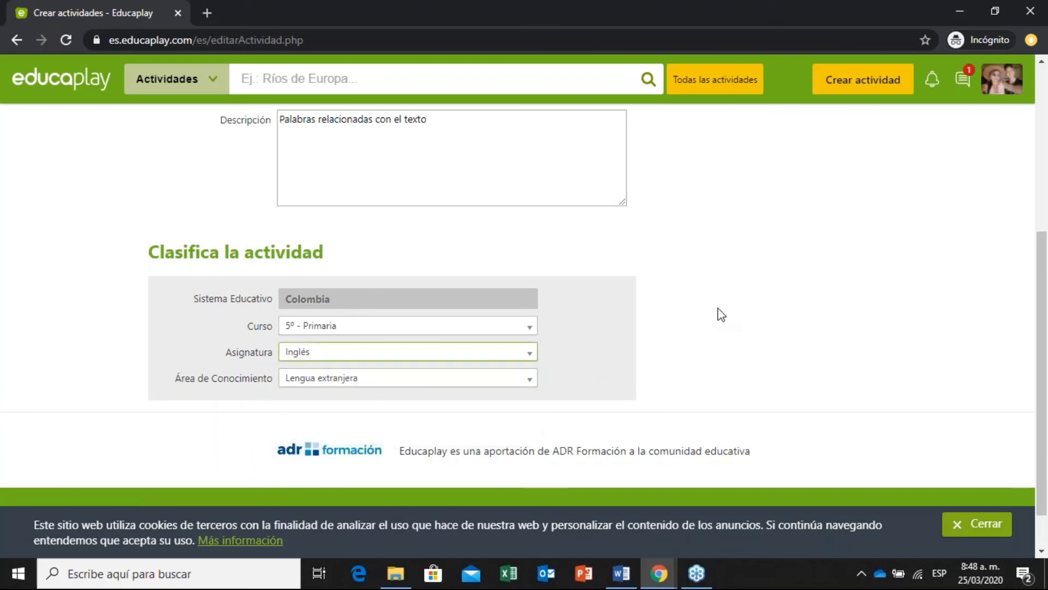
{"action": "left_click_drag", "start_coordinate": [1046, 273], "coordinate": [1046, 118]}
{"action": "left_click", "coordinate": [742, 203]}
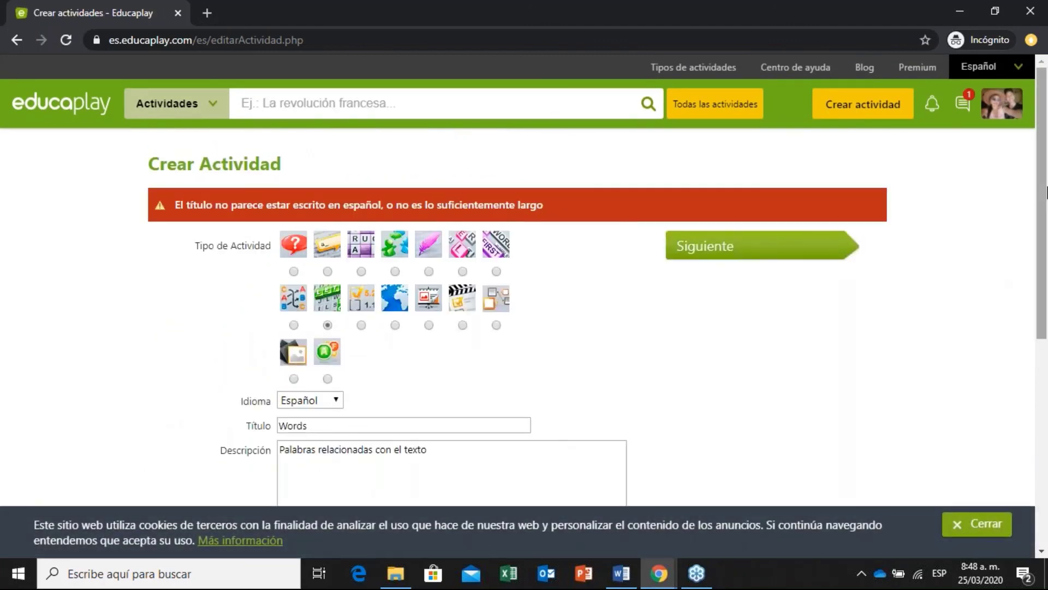
Replace the title 'Words' with 'Palabras Vocabulario' and resubmit the activity details.
{"action": "scroll", "coordinate": [1046, 196], "scroll_direction": "down", "scroll_amount": 2}
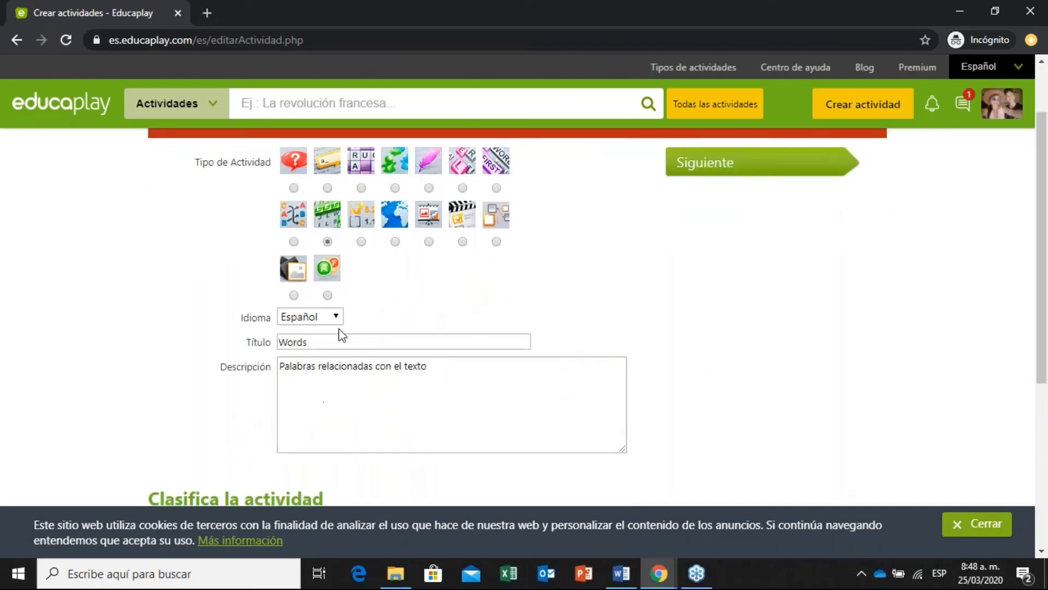
{"action": "left_click_drag", "start_coordinate": [328, 341], "coordinate": [249, 354]}
{"action": "type", "text": "Palabras Vocab"}
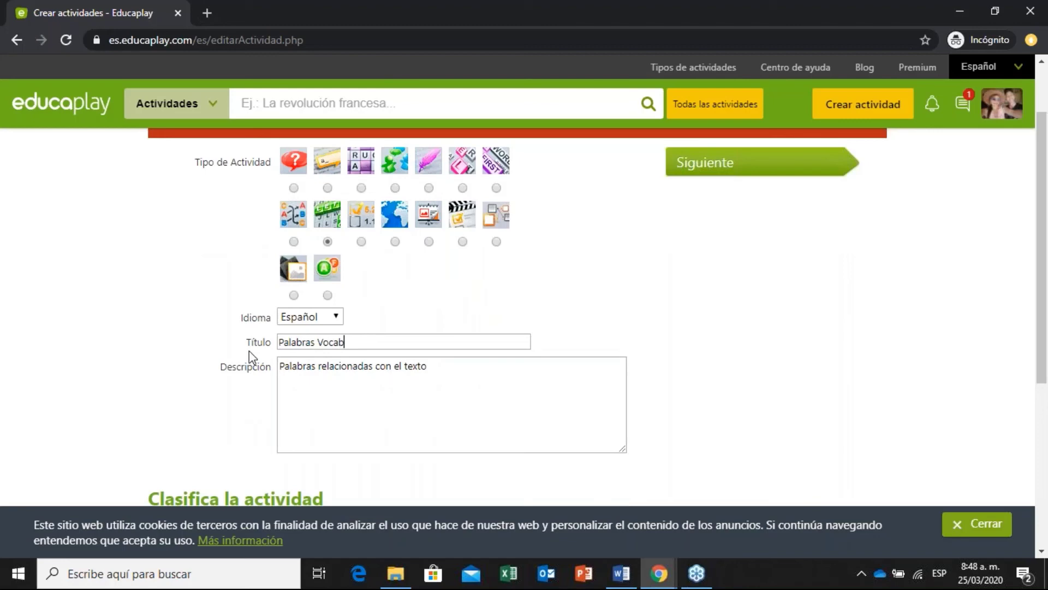
{"action": "type", "text": "ulario"}
{"action": "left_click", "coordinate": [782, 167]}
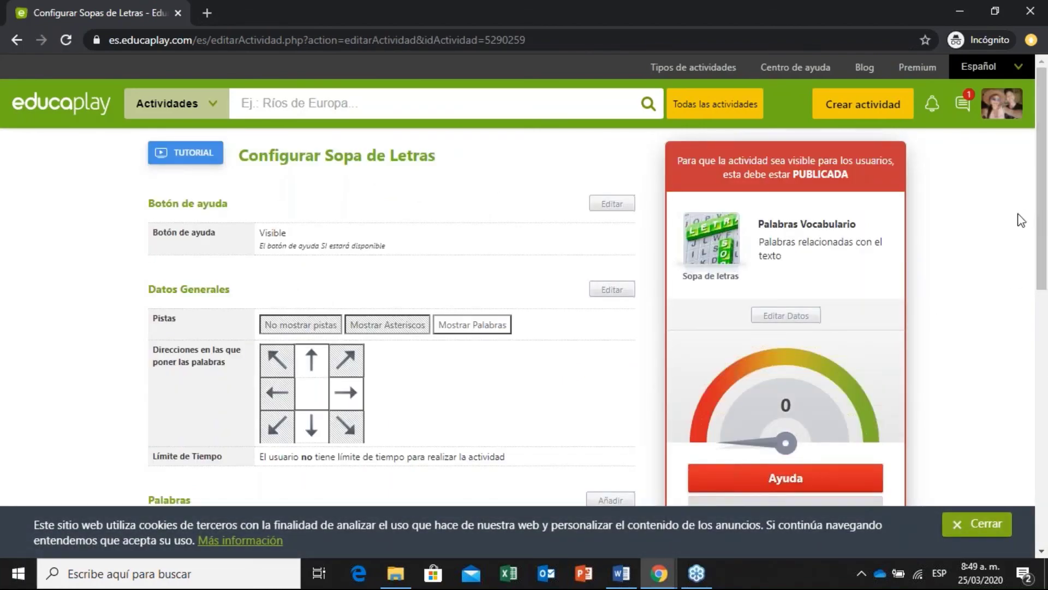
{"action": "left_click_drag", "start_coordinate": [1043, 211], "coordinate": [1045, 324]}
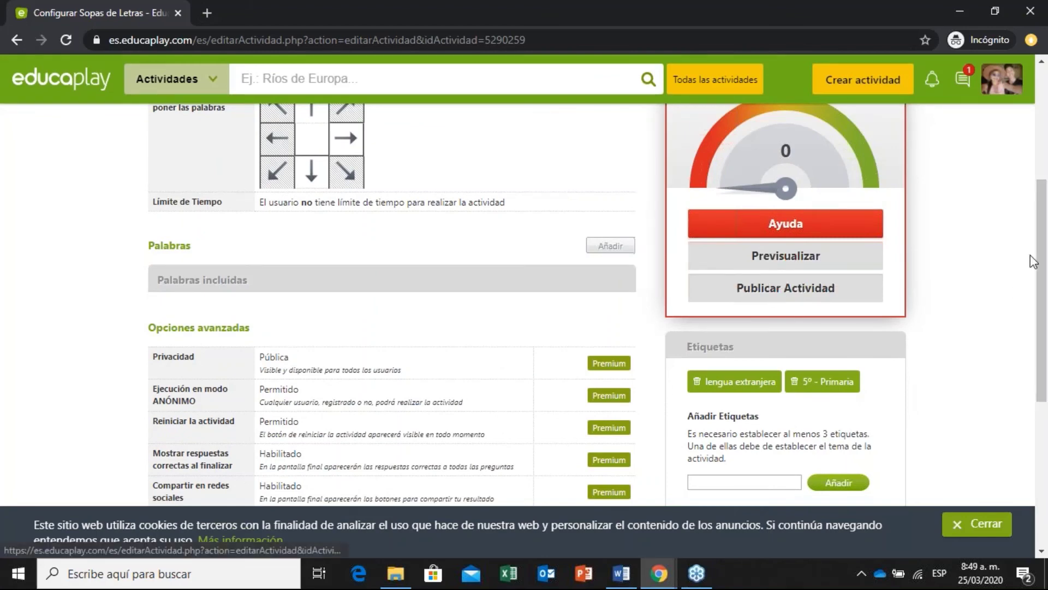
{"action": "left_click_drag", "start_coordinate": [1042, 261], "coordinate": [1047, 301]}
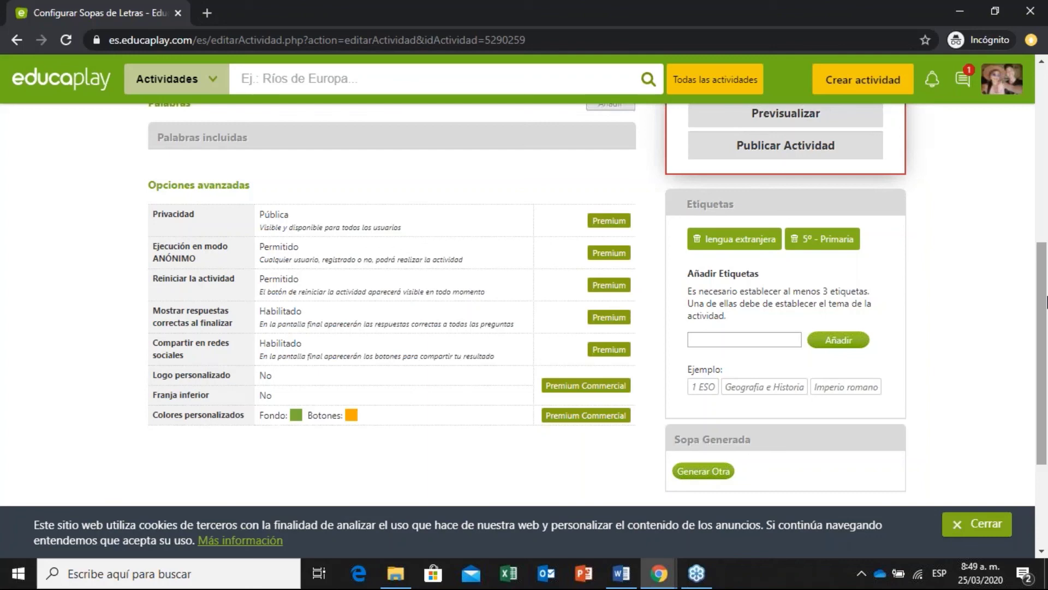
{"action": "scroll", "coordinate": [1046, 295], "scroll_direction": "up", "scroll_amount": 1}
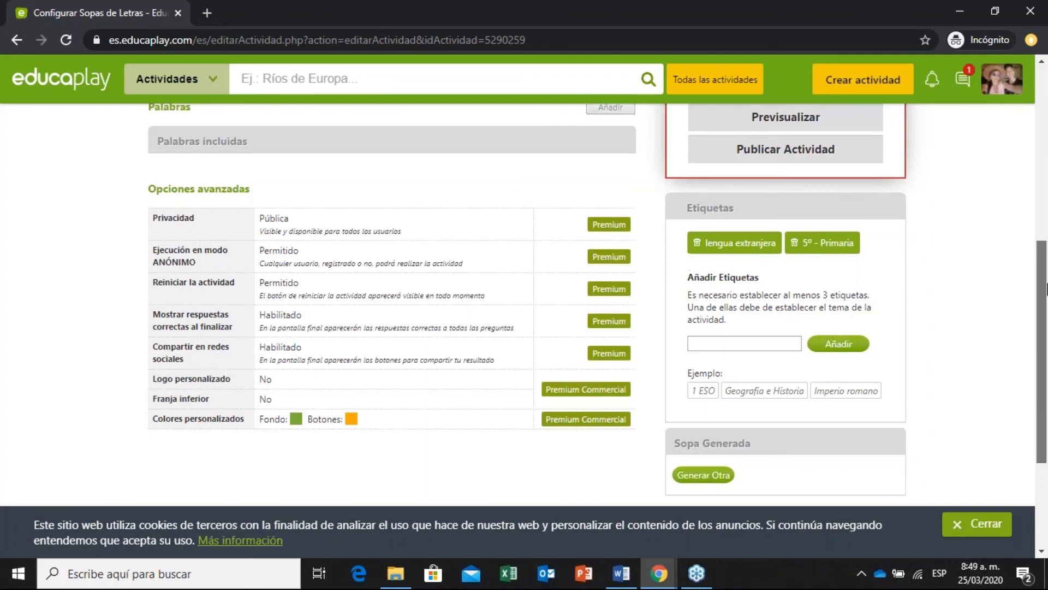
{"action": "left_click_drag", "start_coordinate": [1046, 281], "coordinate": [1041, 105]}
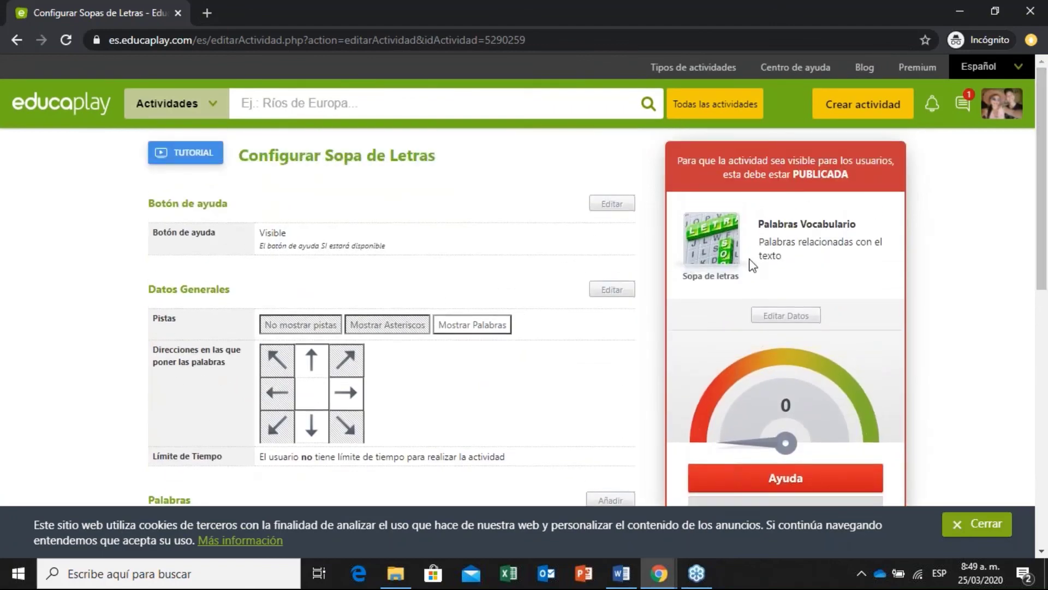
{"action": "left_click_drag", "start_coordinate": [1040, 206], "coordinate": [1046, 412]}
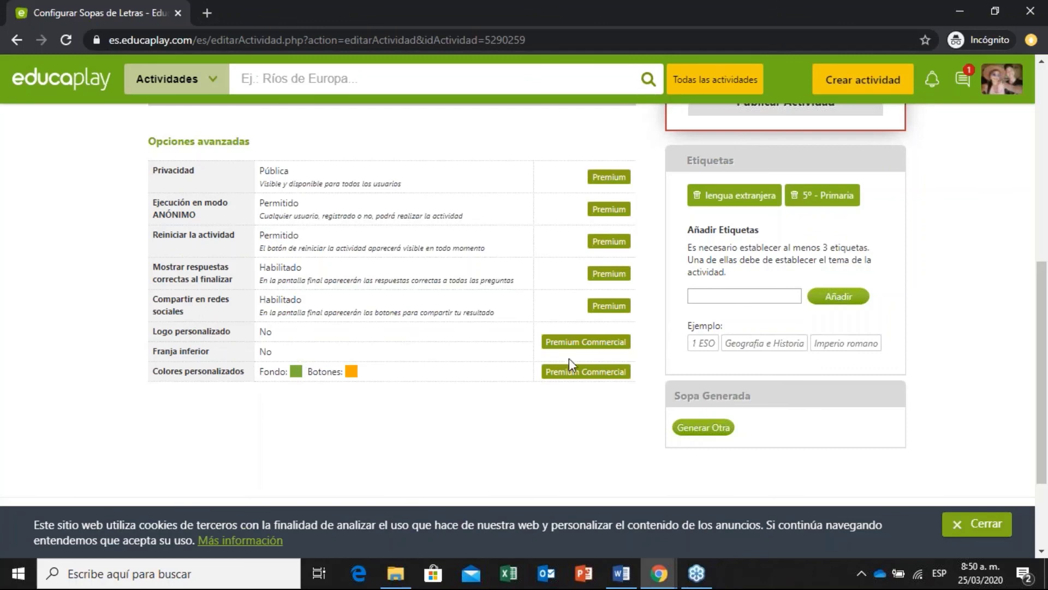
{"action": "left_click_drag", "start_coordinate": [1046, 295], "coordinate": [1047, 281]}
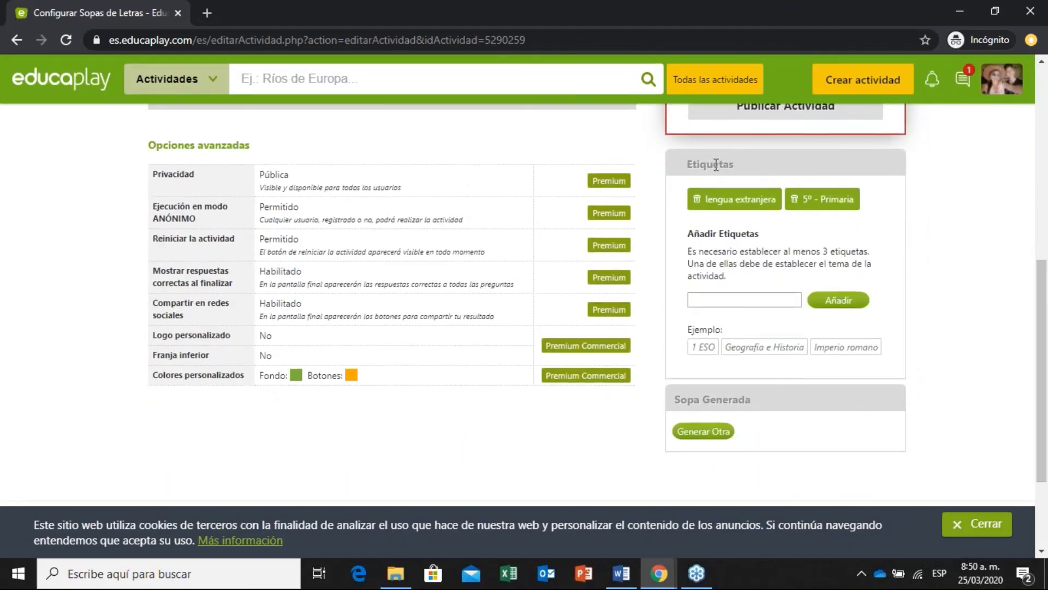
{"action": "left_click_drag", "start_coordinate": [1047, 282], "coordinate": [1046, 301]}
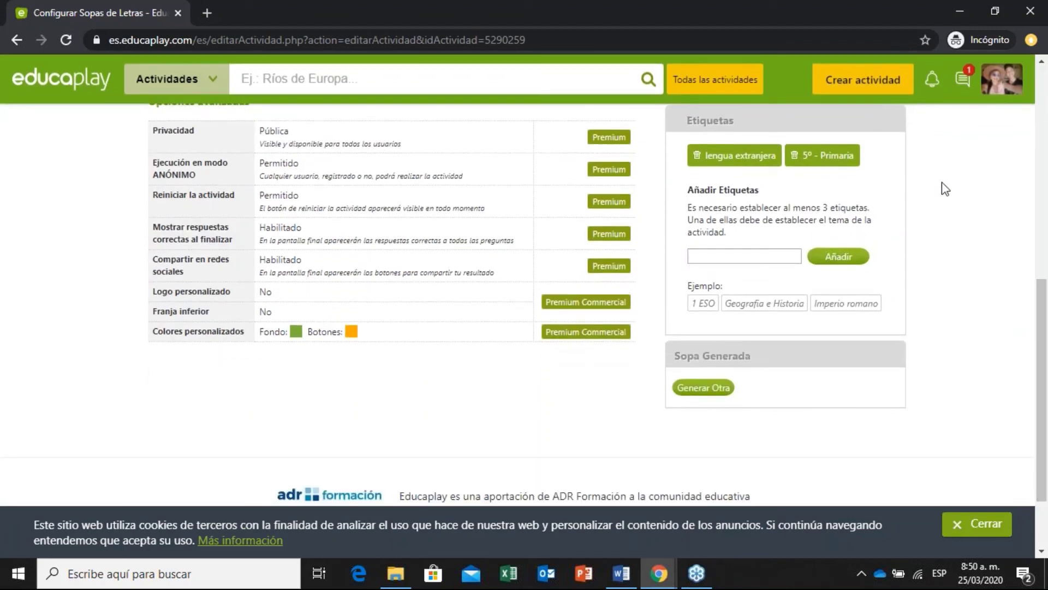